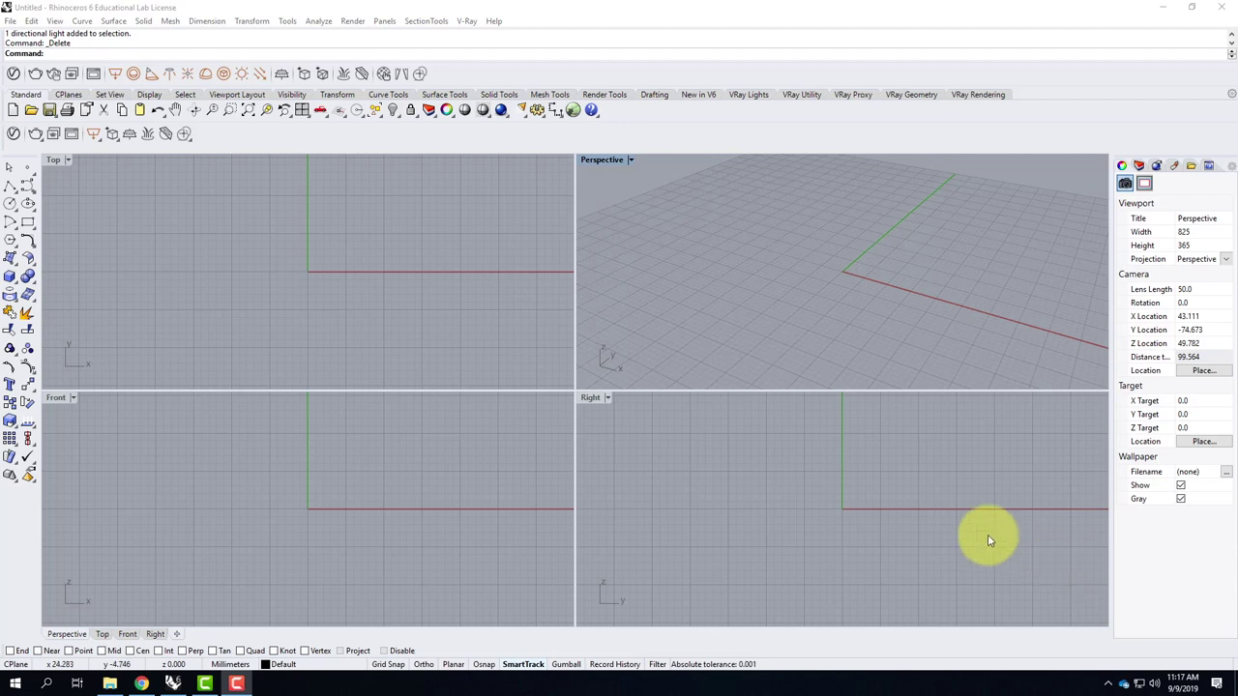
Step: Open the V-Ray 8.1 [Global Switches] tutorial from the website's Tutorials > V-Ray menu
{"action": "left_click", "coordinate": [141, 684]}
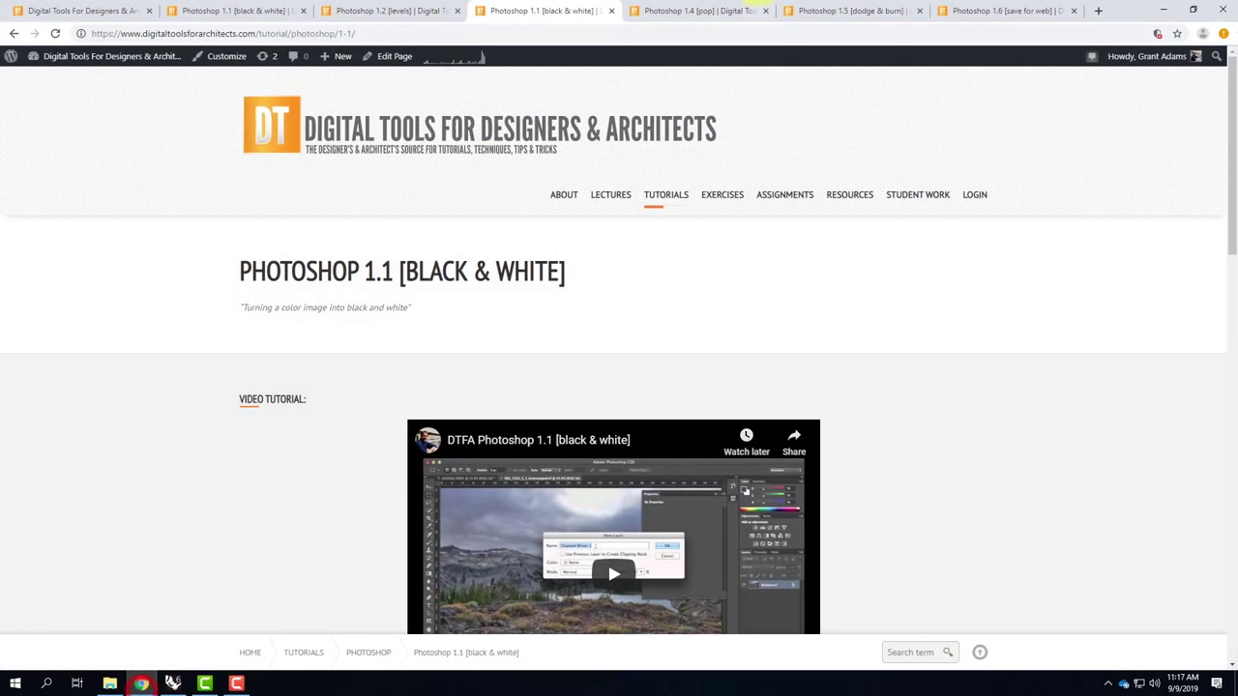
{"action": "mouse_move", "coordinate": [665, 195]}
{"action": "mouse_move", "coordinate": [668, 431]}
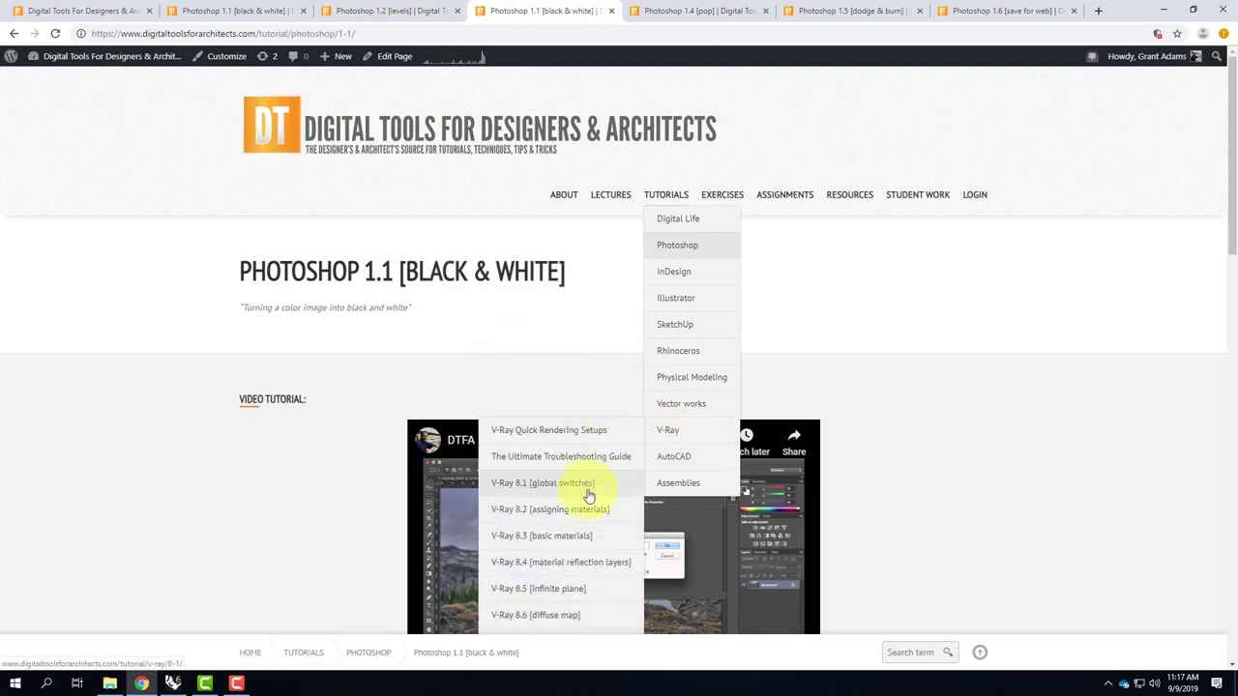
{"action": "left_click", "coordinate": [589, 493]}
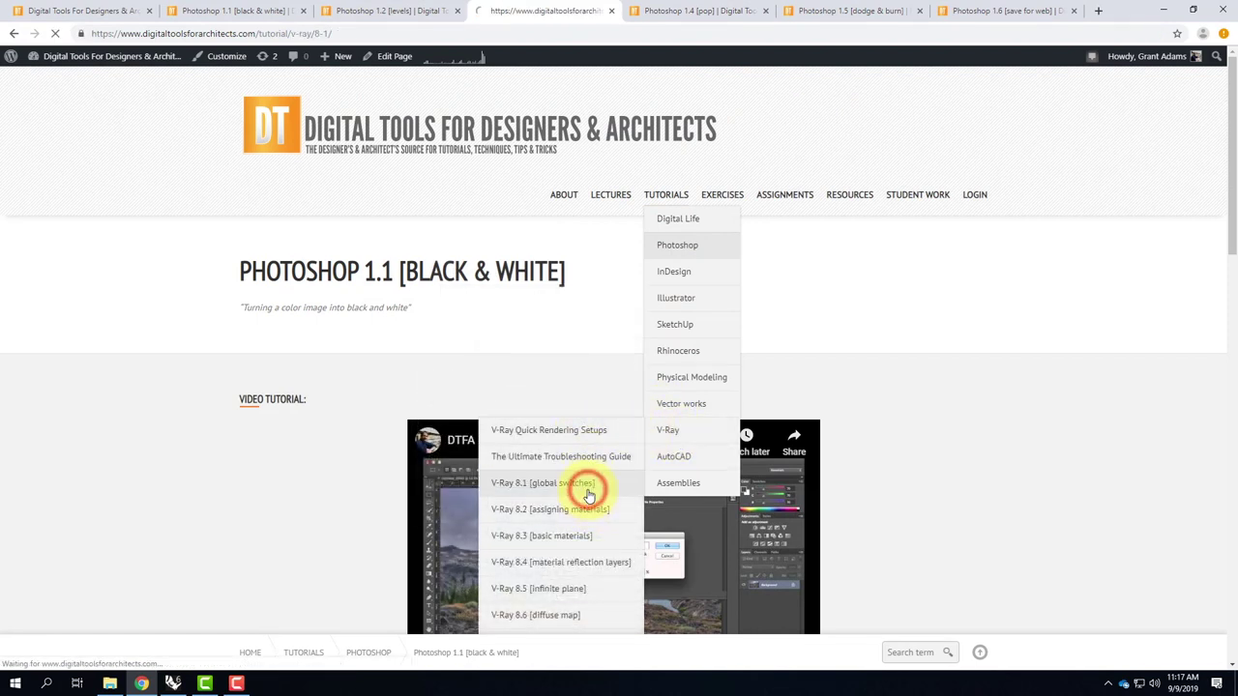
Step: Scroll through the tutorial page, then minimize Chrome to return to Rhino
{"action": "scroll", "coordinate": [788, 329], "scroll_direction": "down", "scroll_amount": 2}
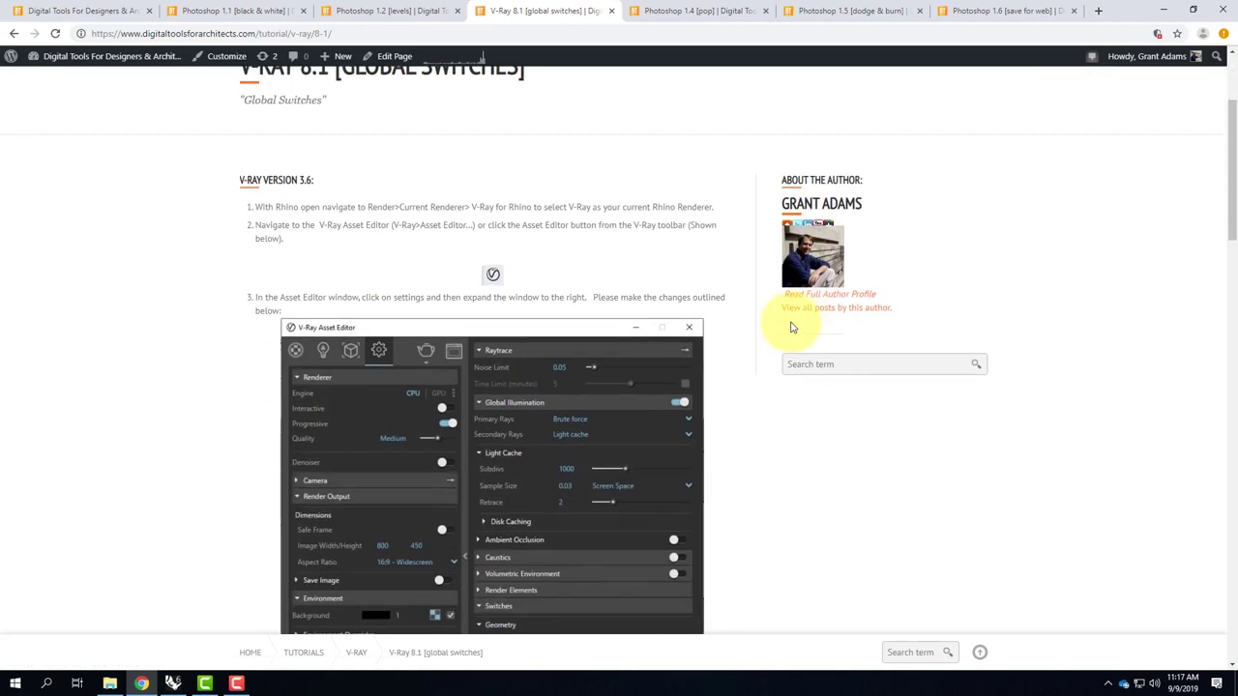
{"action": "scroll", "coordinate": [536, 281], "scroll_direction": "down", "scroll_amount": 6}
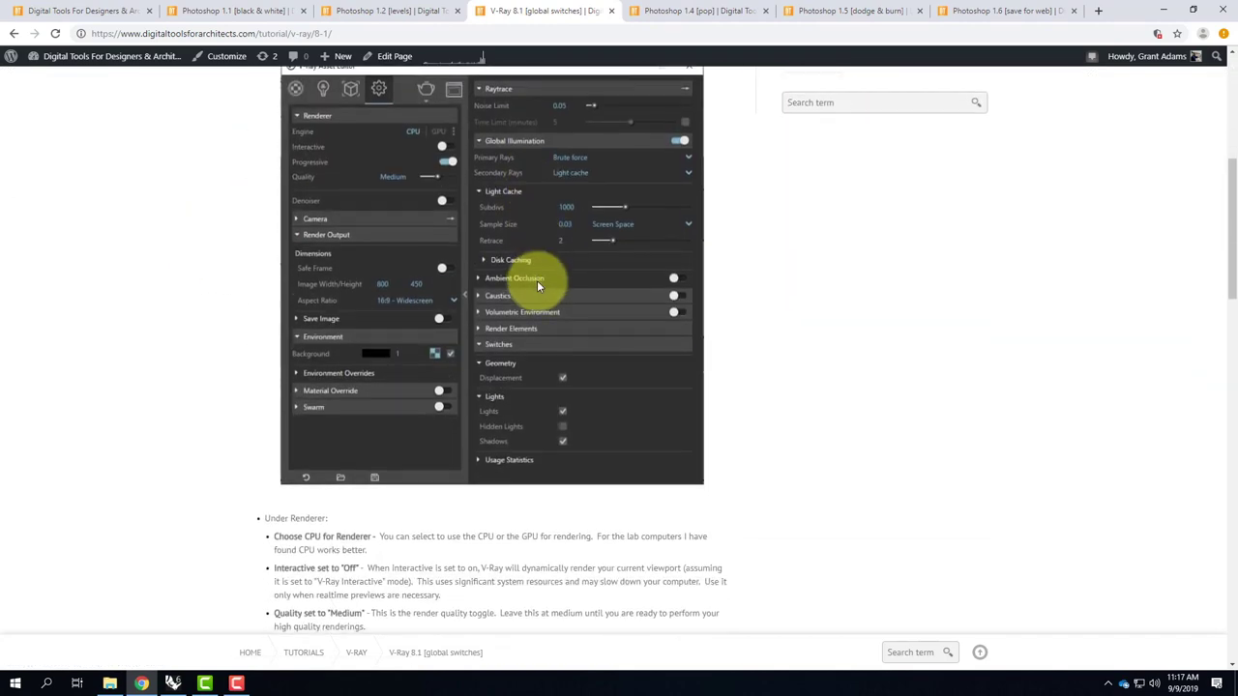
{"action": "scroll", "coordinate": [539, 286], "scroll_direction": "down", "scroll_amount": 12}
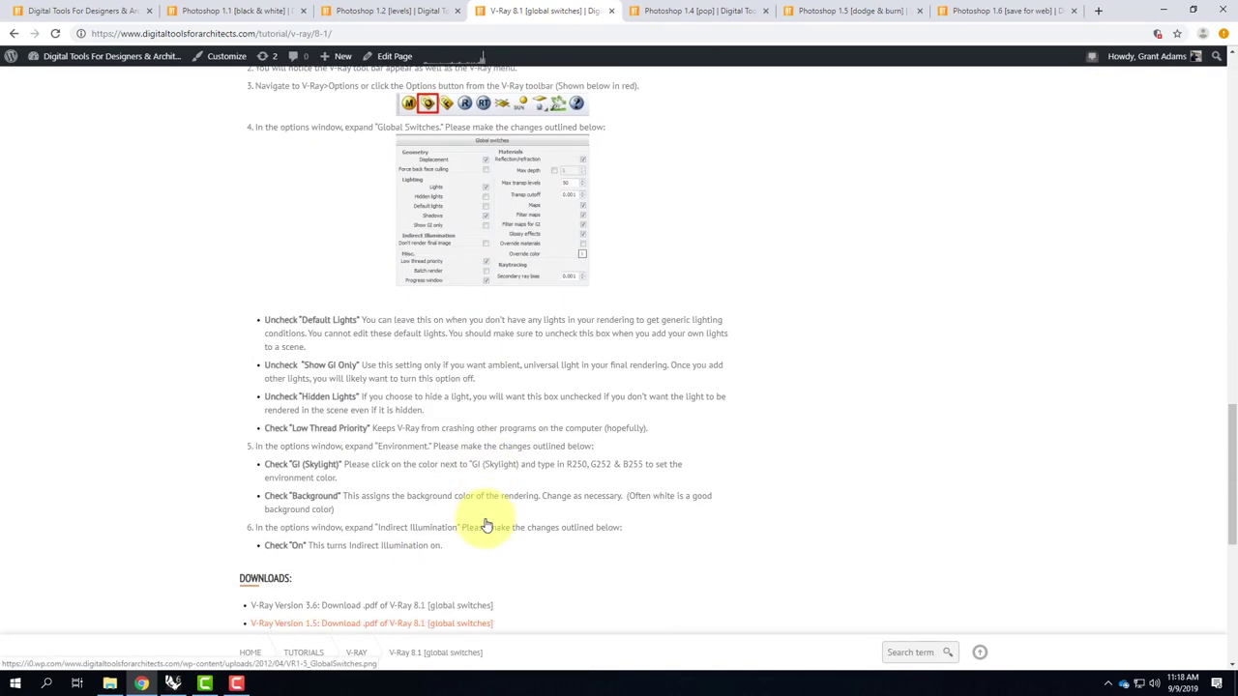
{"action": "scroll", "coordinate": [484, 509], "scroll_direction": "up", "scroll_amount": 5}
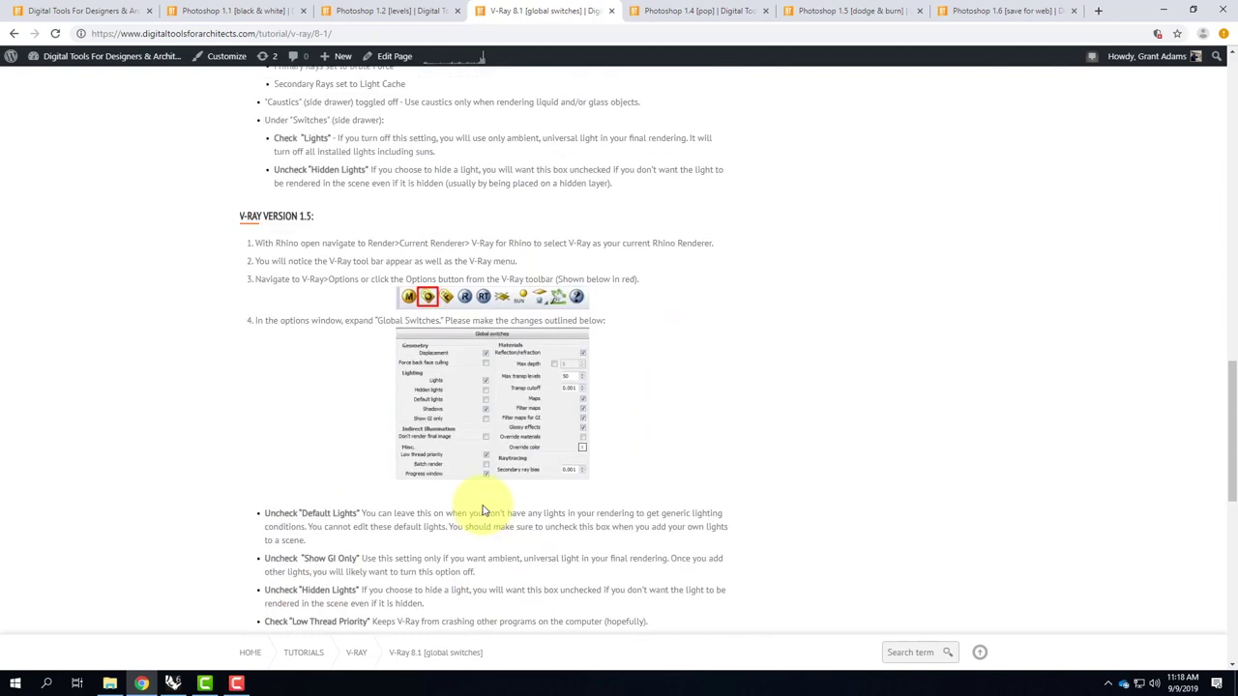
{"action": "scroll", "coordinate": [488, 503], "scroll_direction": "up", "scroll_amount": 10}
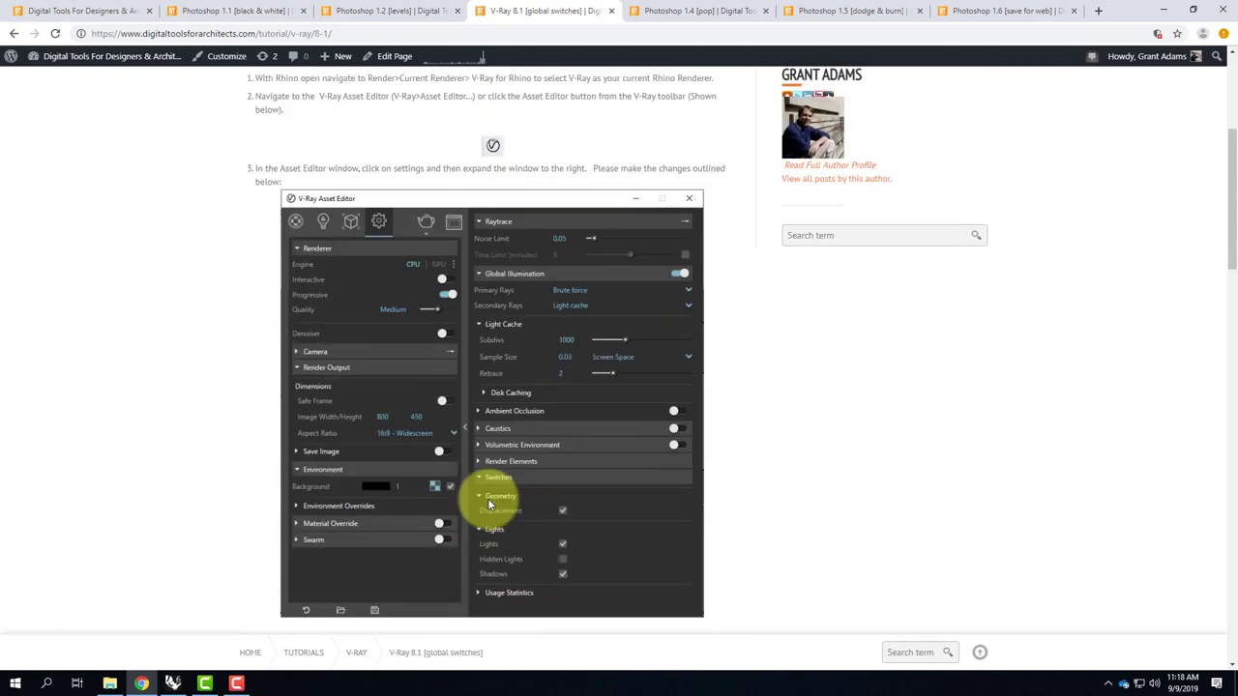
{"action": "scroll", "coordinate": [488, 503], "scroll_direction": "up", "scroll_amount": 3}
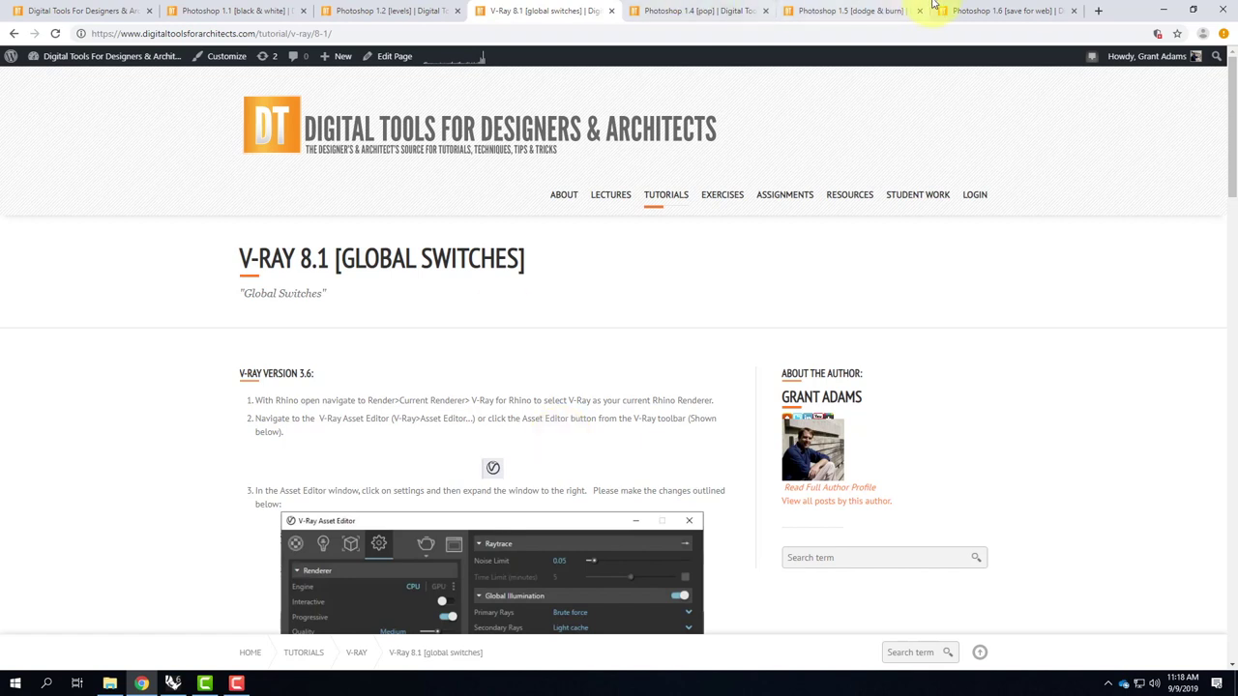
{"action": "left_click", "coordinate": [1163, 10]}
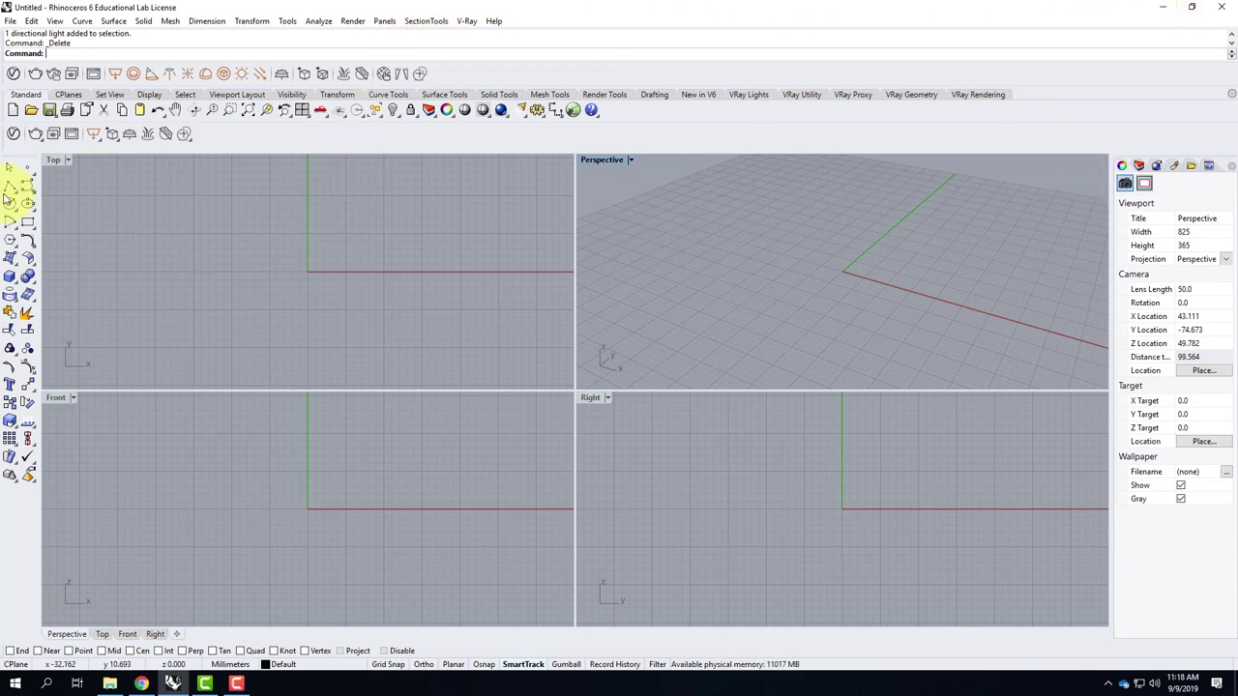
Step: Draw a corner-to-corner box in the Perspective view next to the origin
{"action": "left_click", "coordinate": [10, 279]}
{"action": "left_click", "coordinate": [823, 298]}
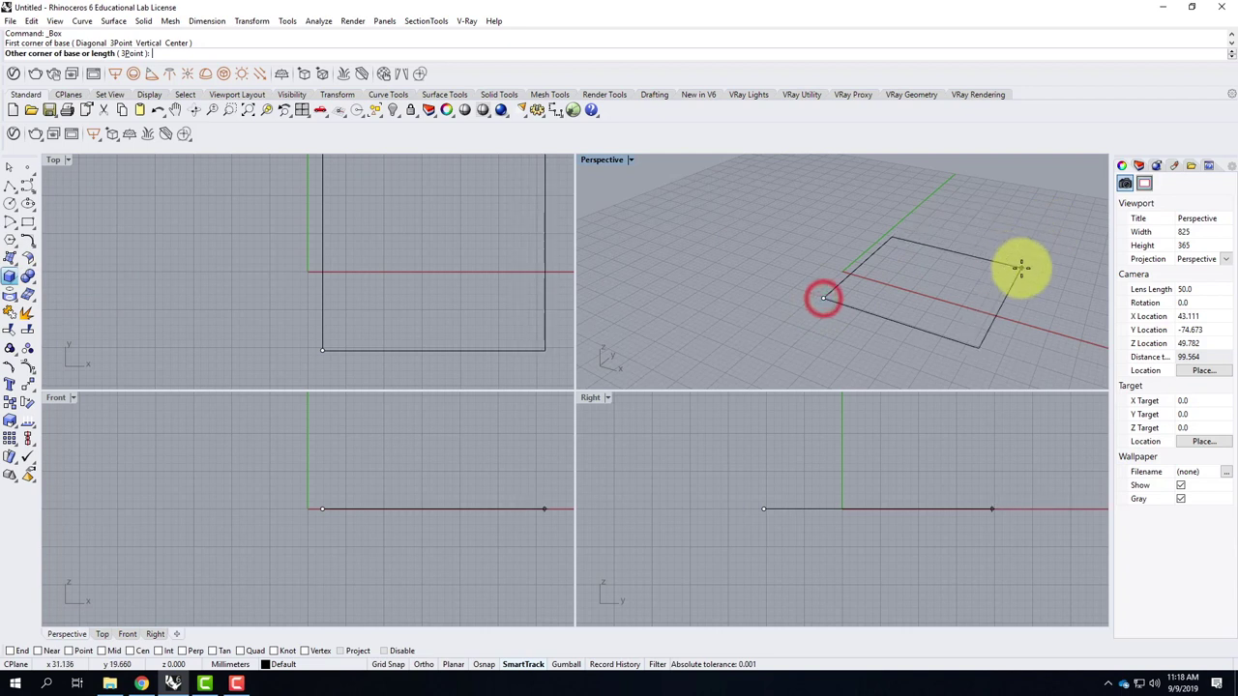
{"action": "left_click", "coordinate": [996, 267]}
{"action": "scroll", "coordinate": [849, 211], "scroll_direction": "down", "scroll_amount": 4}
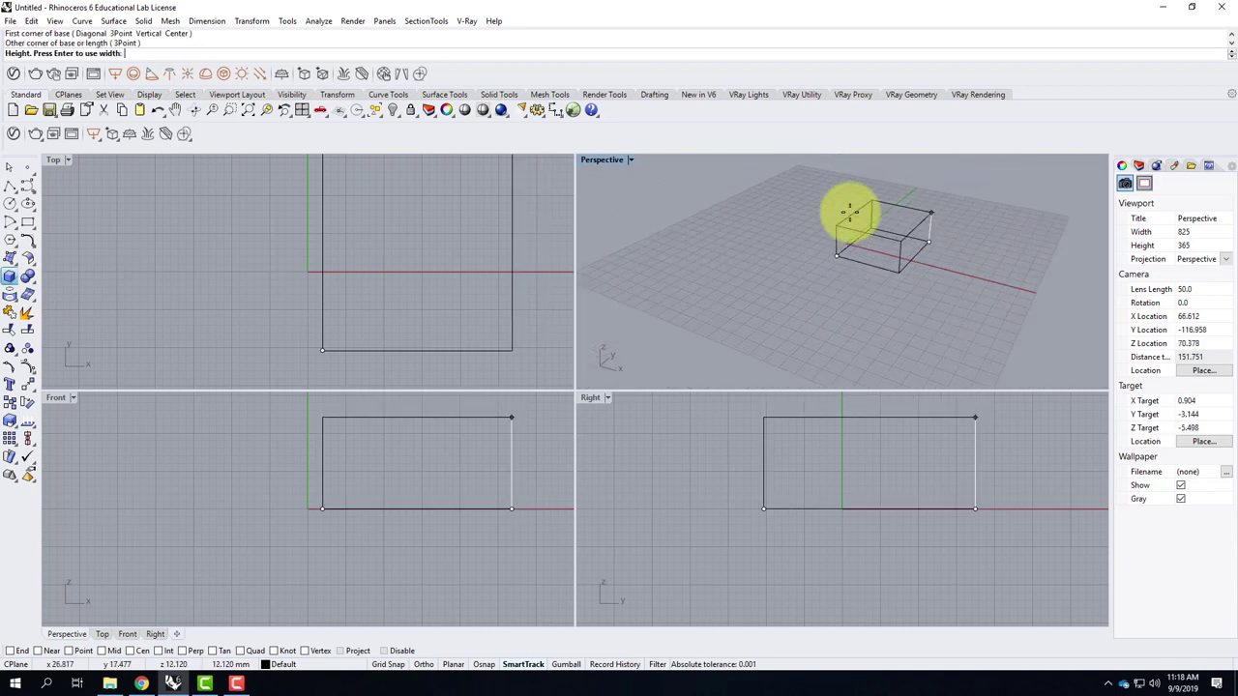
{"action": "left_click", "coordinate": [939, 178]}
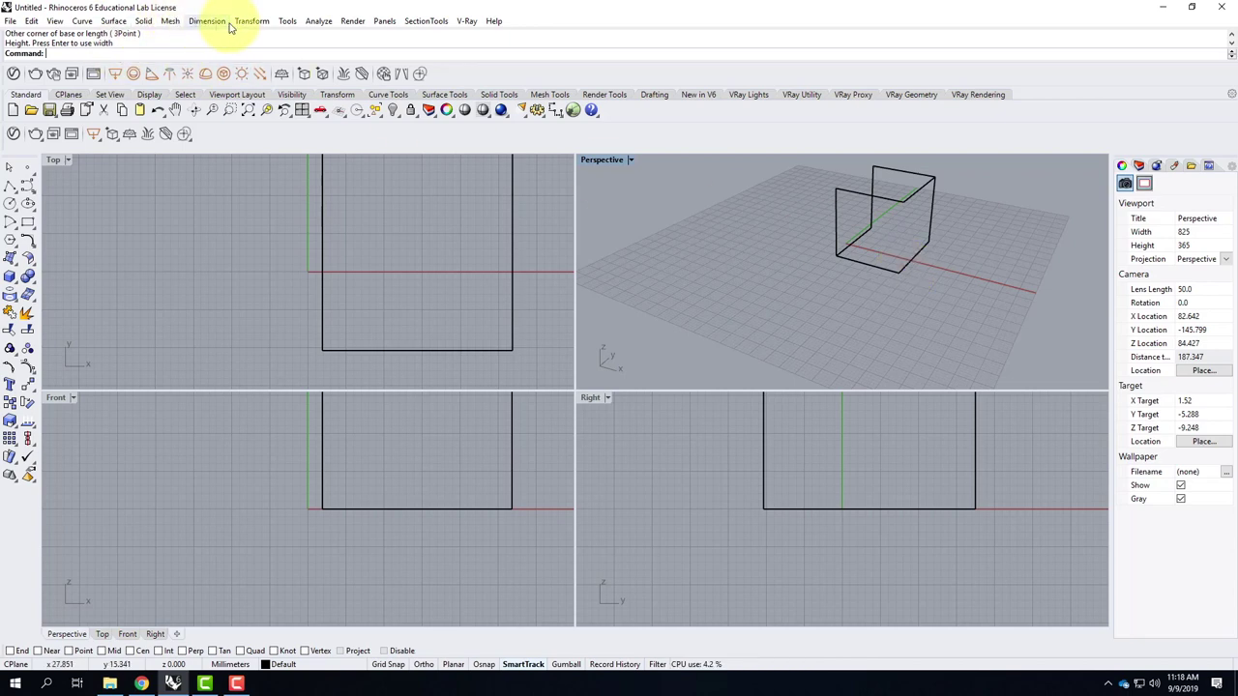
{"action": "left_click", "coordinate": [287, 20]}
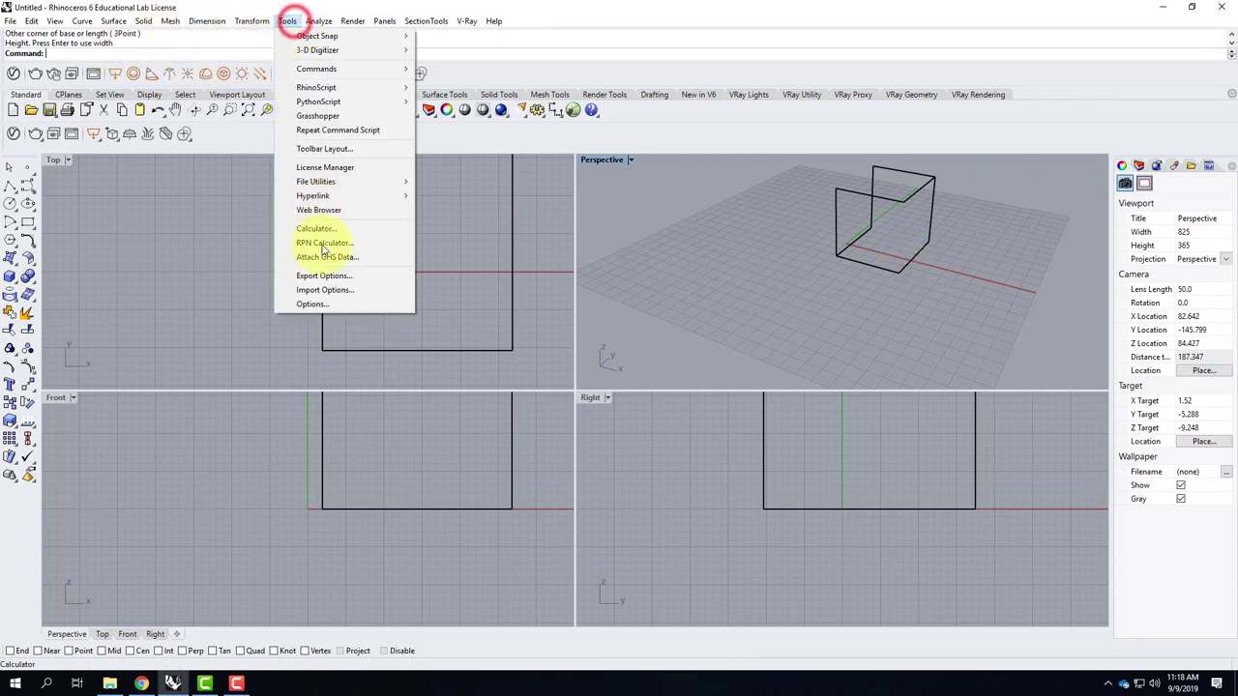
Step: Uncheck GPU Tessellation under View > OpenGL in Options and confirm with OK
{"action": "left_click", "coordinate": [324, 305]}
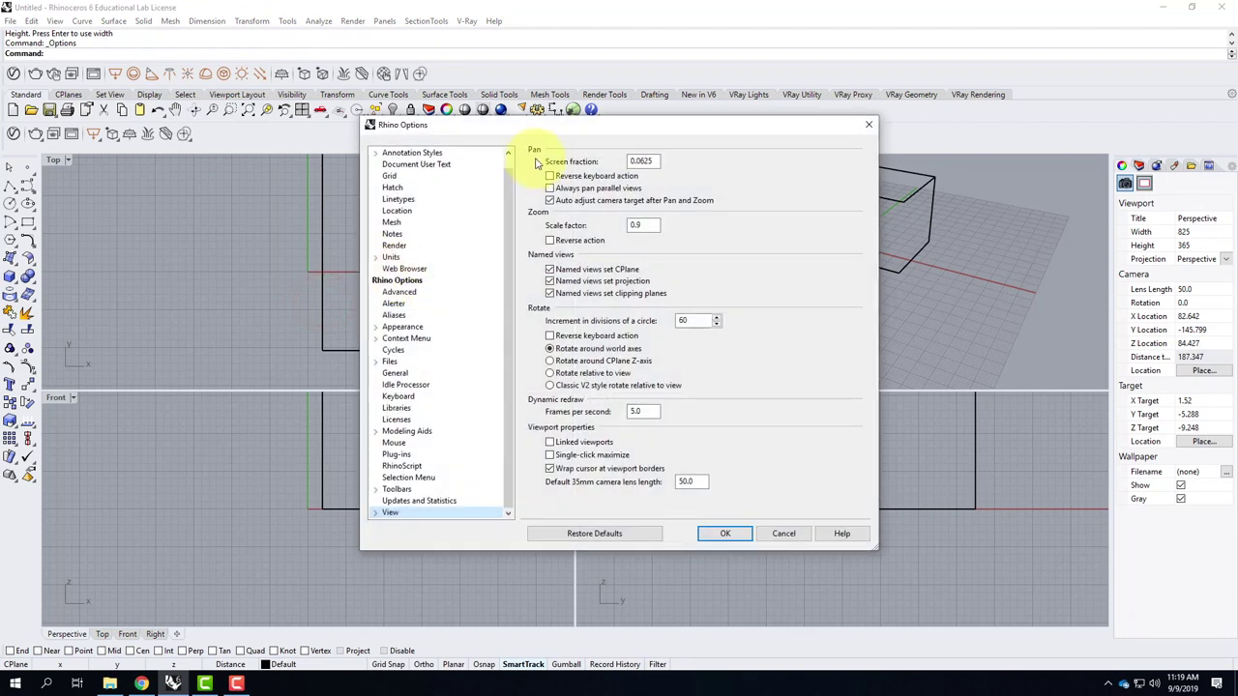
{"action": "left_click", "coordinate": [377, 512]}
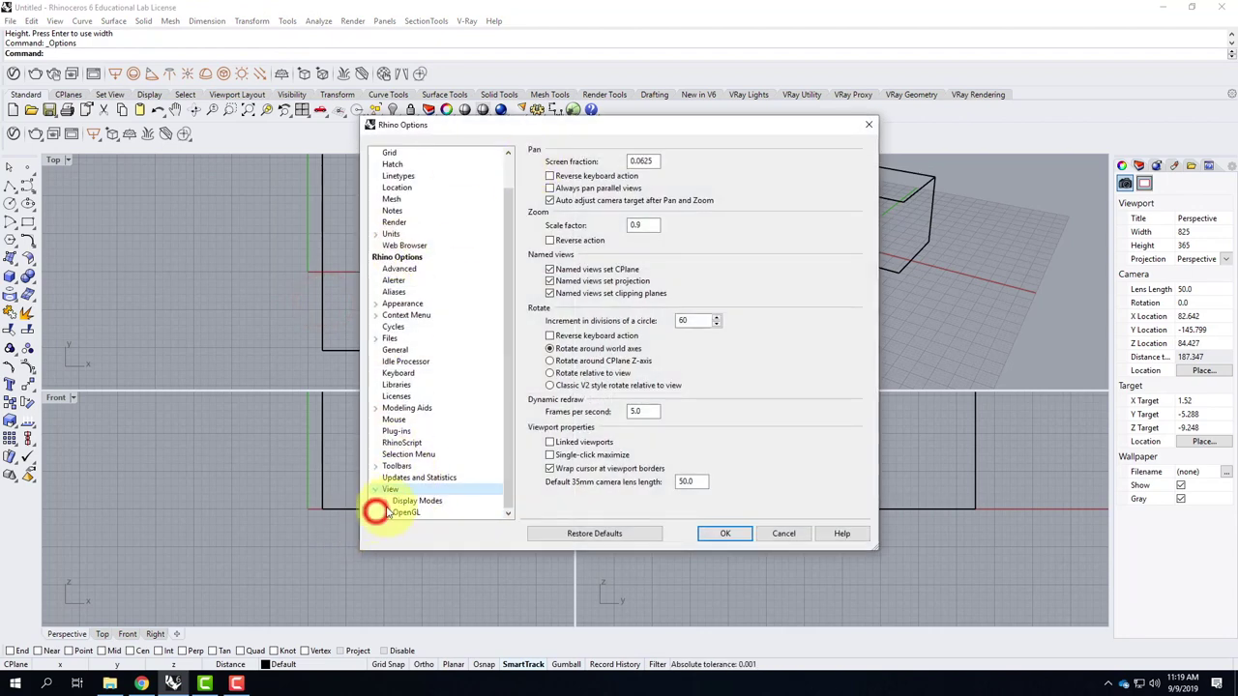
{"action": "left_click", "coordinate": [406, 512]}
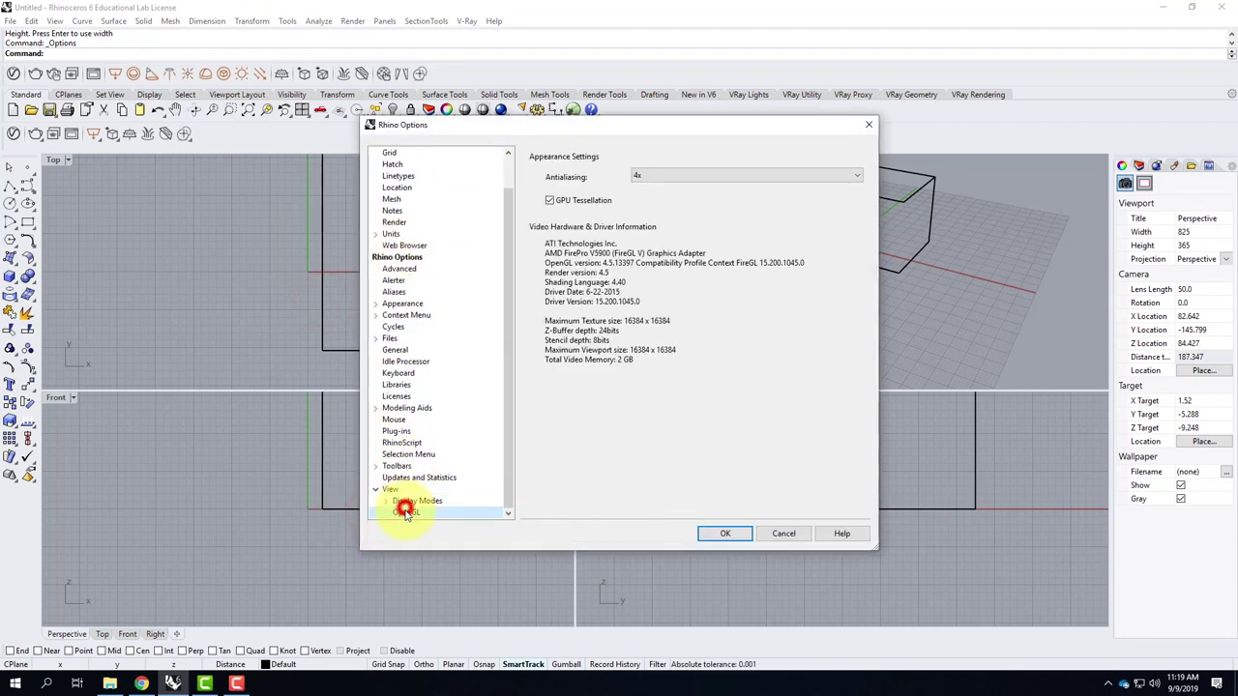
{"action": "left_click", "coordinate": [549, 200]}
{"action": "left_click", "coordinate": [739, 537]}
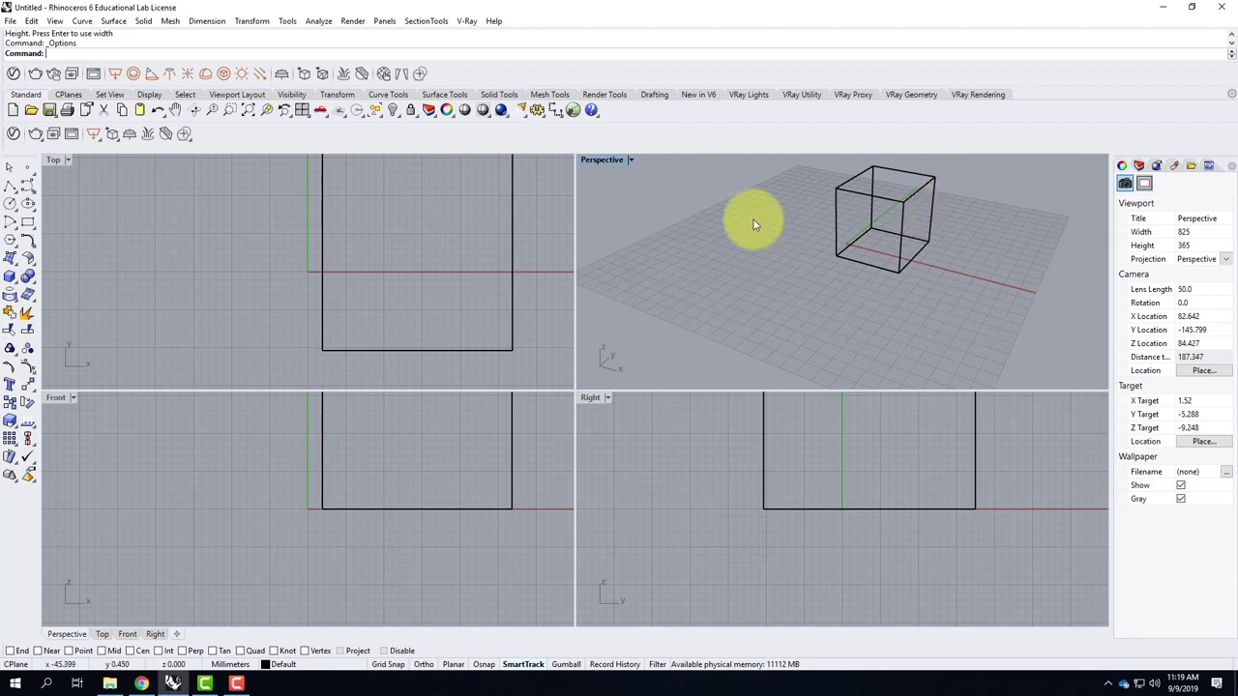
Step: Switch the Perspective viewport's display mode to Shaded
{"action": "scroll", "coordinate": [753, 220], "scroll_direction": "down", "scroll_amount": 3}
{"action": "scroll", "coordinate": [745, 227], "scroll_direction": "up", "scroll_amount": 5}
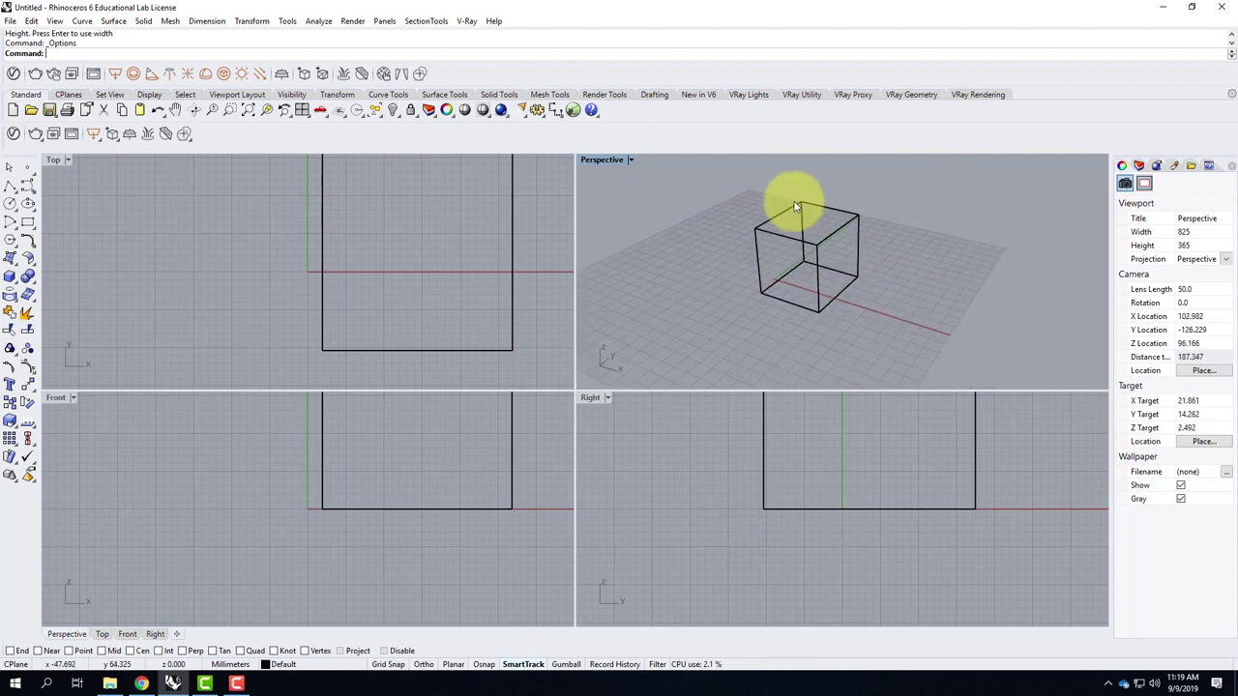
{"action": "left_click", "coordinate": [631, 162]}
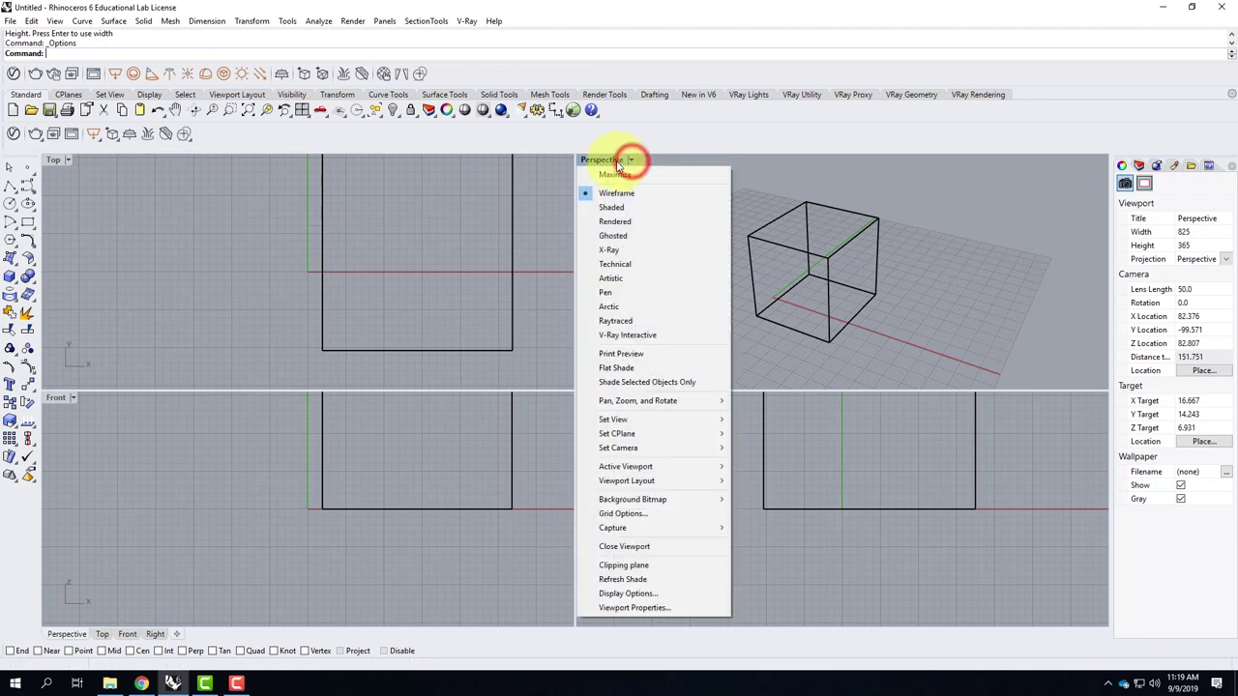
{"action": "left_click", "coordinate": [615, 206]}
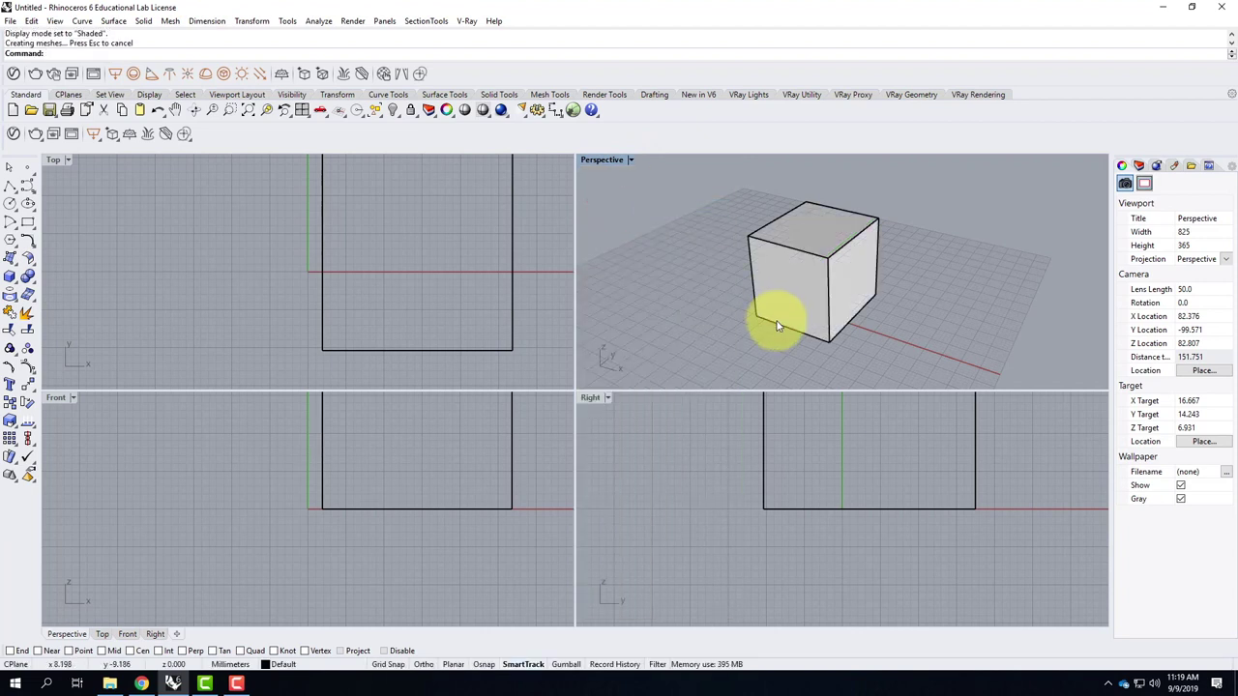
{"action": "left_click", "coordinate": [11, 278]}
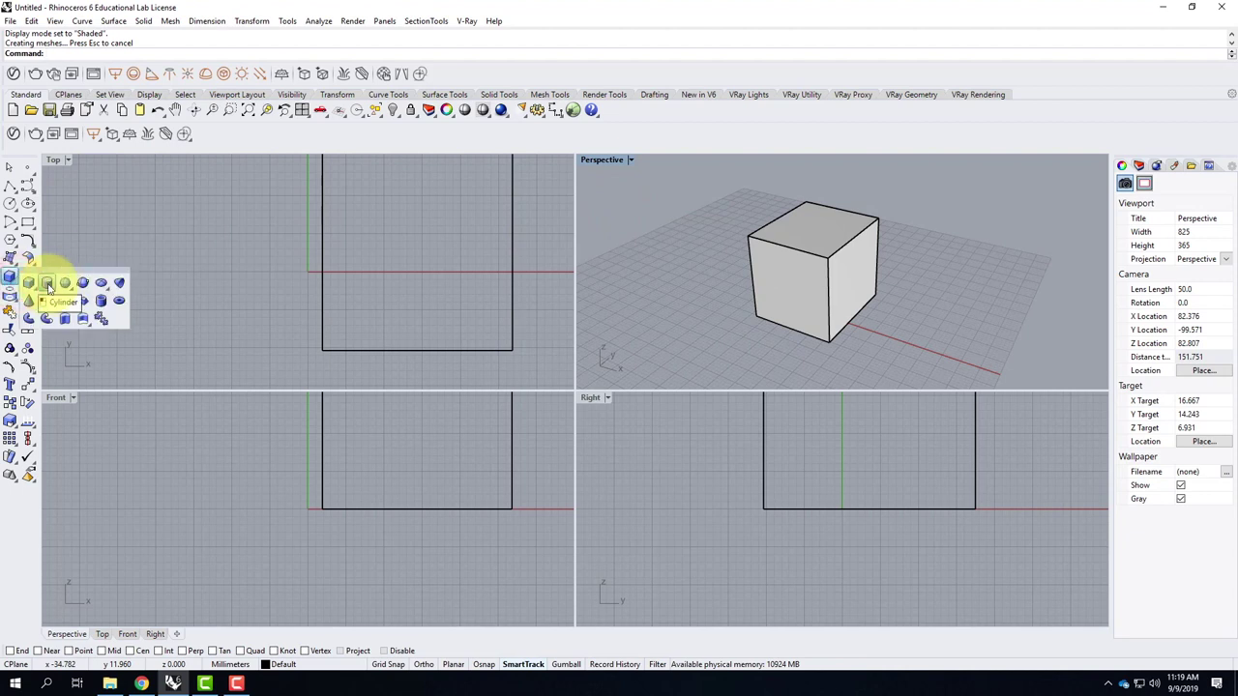
Step: Draw a cylinder beside the box in the Perspective view
{"action": "left_click", "coordinate": [48, 283]}
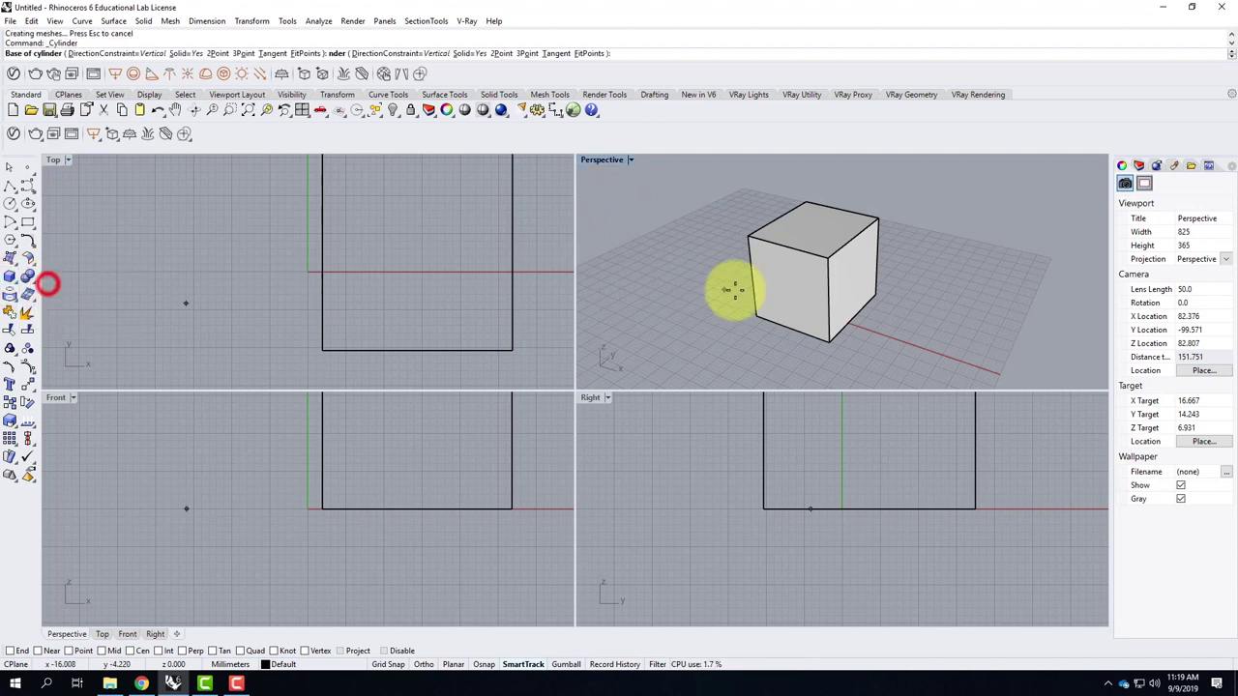
{"action": "left_click", "coordinate": [673, 248]}
{"action": "left_click", "coordinate": [741, 268]}
{"action": "scroll", "coordinate": [763, 232], "scroll_direction": "down", "scroll_amount": 3}
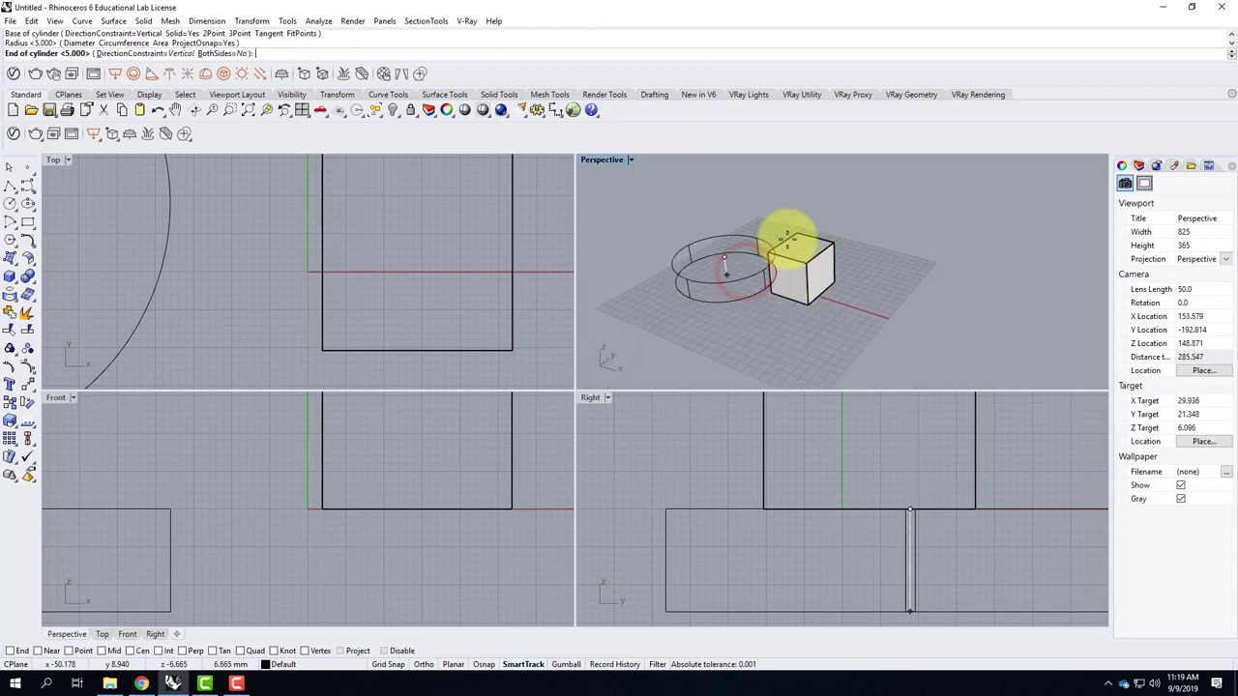
{"action": "left_click", "coordinate": [806, 190]}
{"action": "mouse_move", "coordinate": [777, 272]}
{"action": "right_mouse_down"}
{"action": "mouse_move", "coordinate": [796, 270]}
{"action": "mouse_move", "coordinate": [791, 257]}
{"action": "right_mouse_up"}
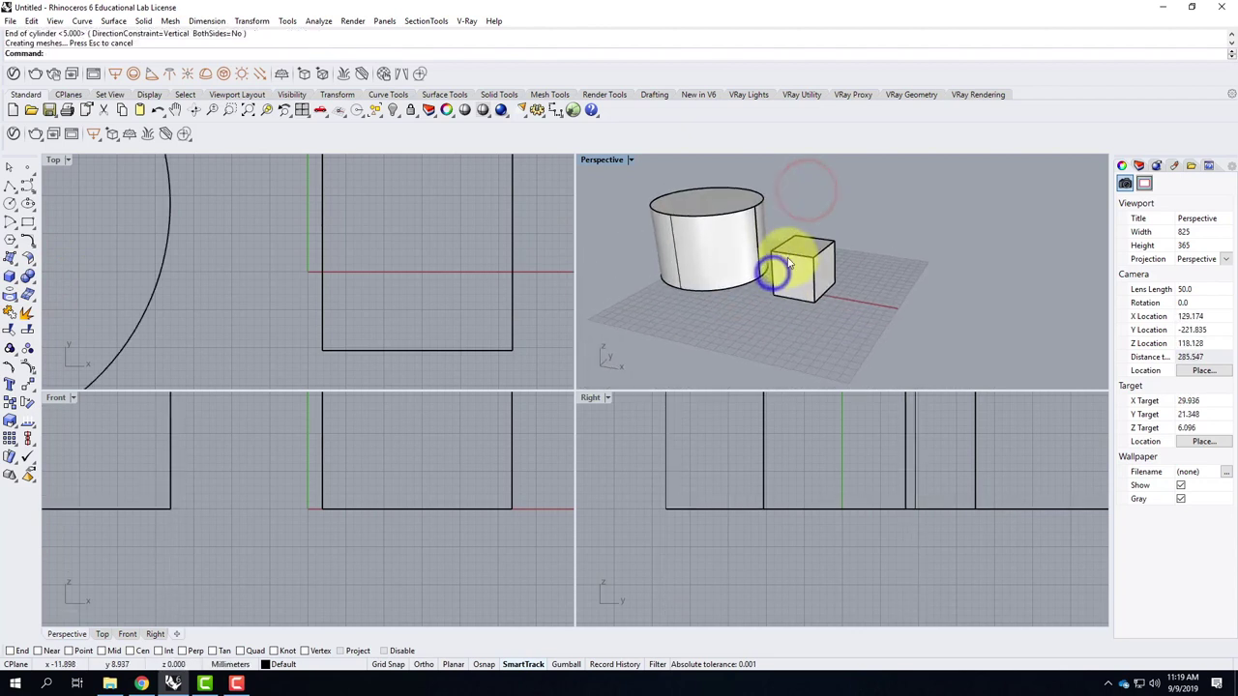
Step: Add a sphere next to the box
{"action": "left_click", "coordinate": [19, 280]}
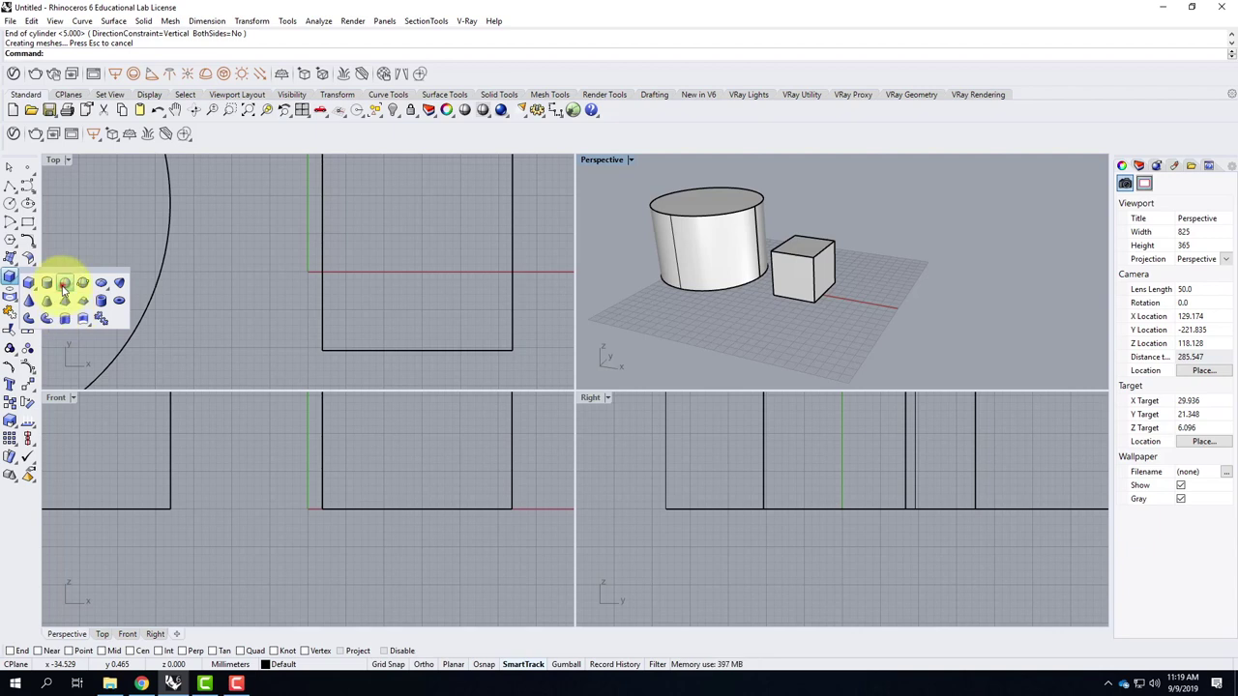
{"action": "left_click", "coordinate": [64, 284]}
{"action": "left_click", "coordinate": [843, 252]}
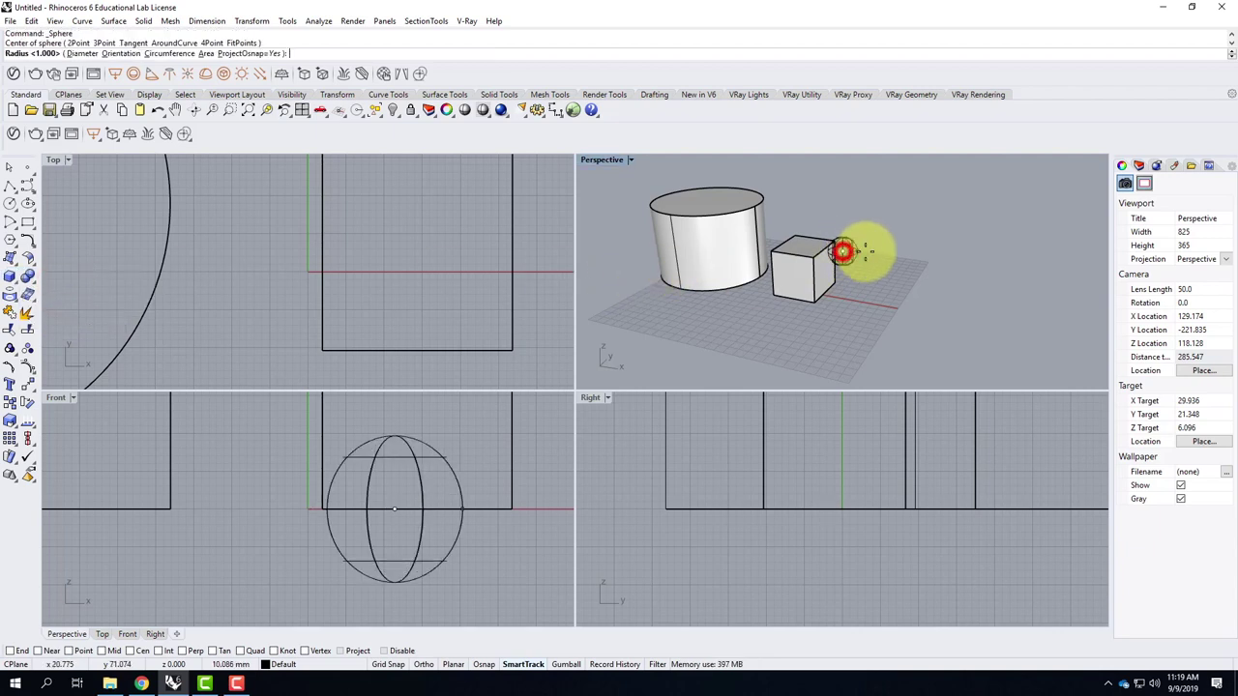
{"action": "left_click", "coordinate": [891, 250]}
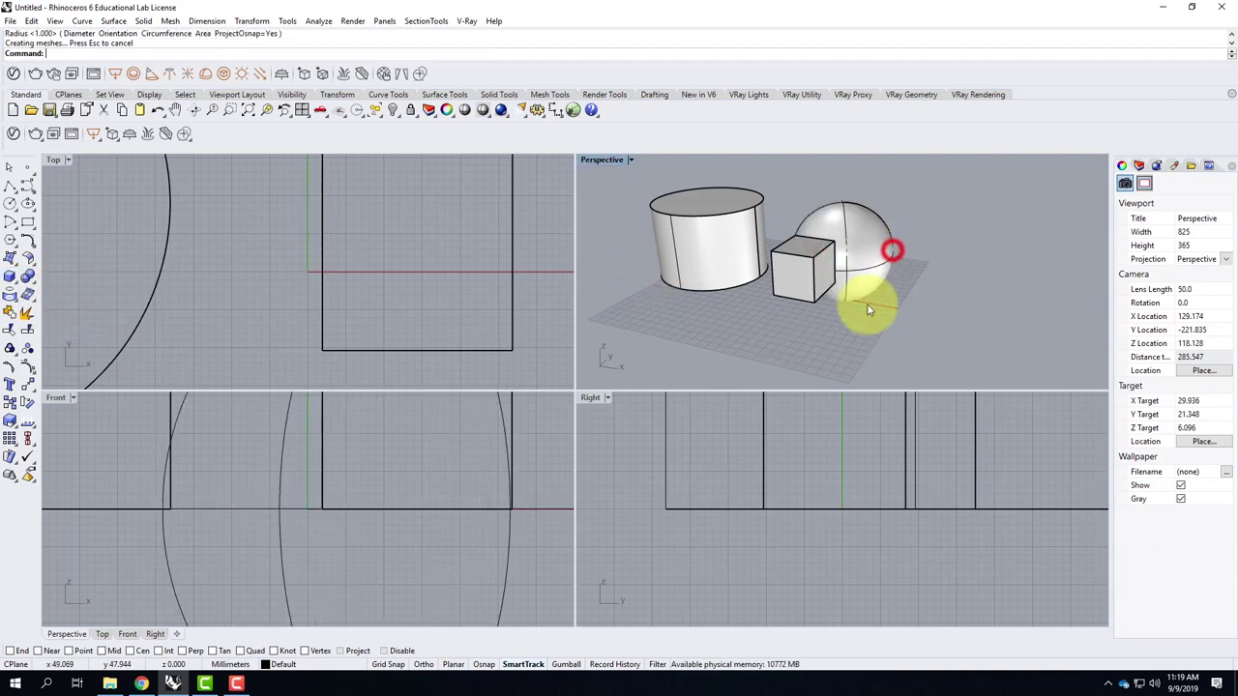
{"action": "right_click_drag", "start_coordinate": [937, 303], "coordinate": [878, 248]}
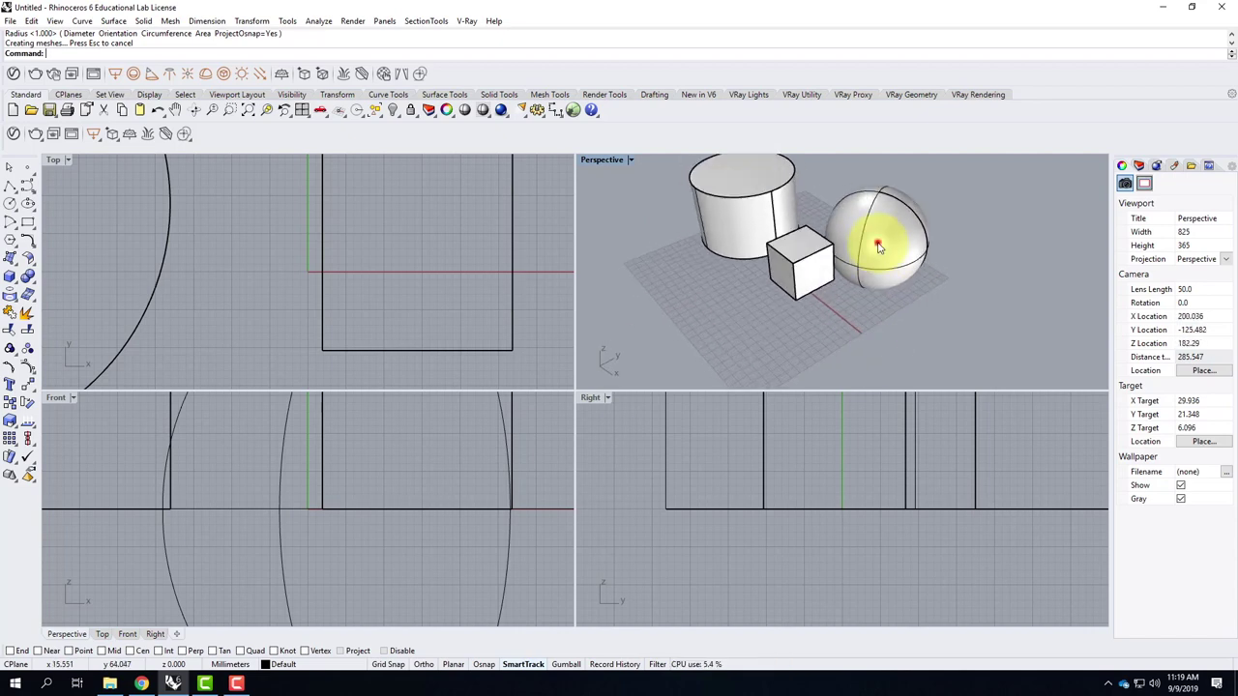
Step: Move the sphere in the Front view so it rests on the ground
{"action": "left_click", "coordinate": [878, 248]}
{"action": "scroll", "coordinate": [373, 429], "scroll_direction": "down", "scroll_amount": 8}
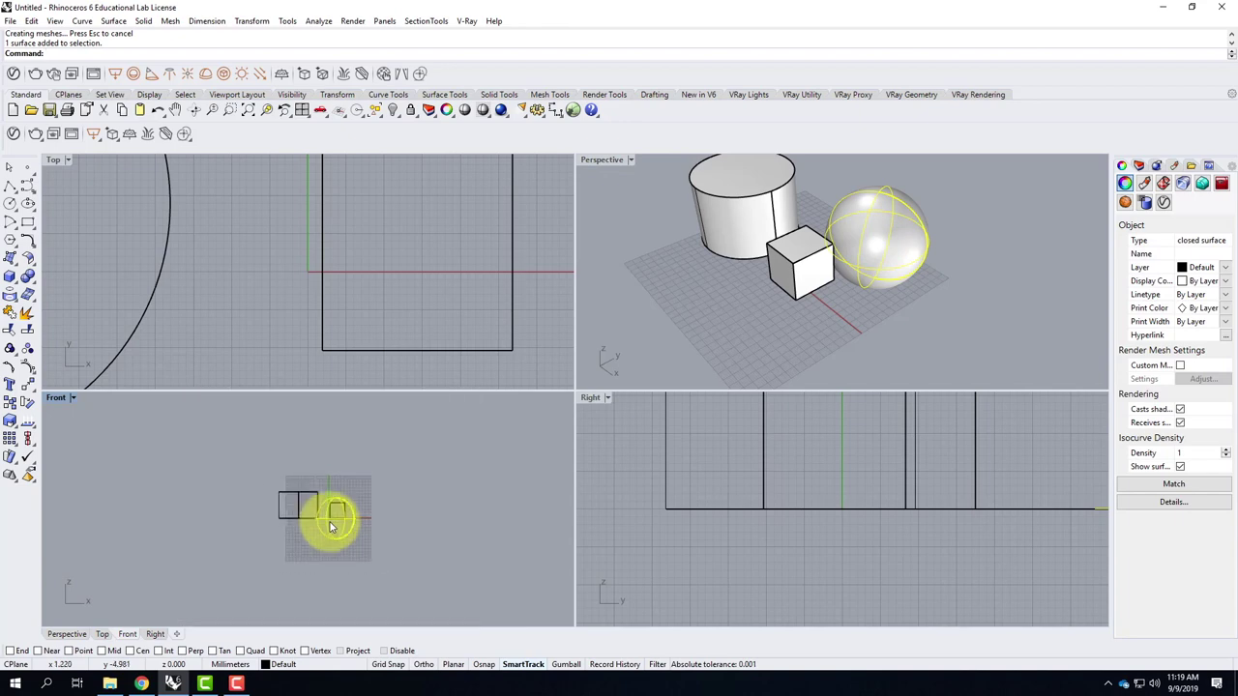
{"action": "scroll", "coordinate": [326, 510], "scroll_direction": "up", "scroll_amount": 5}
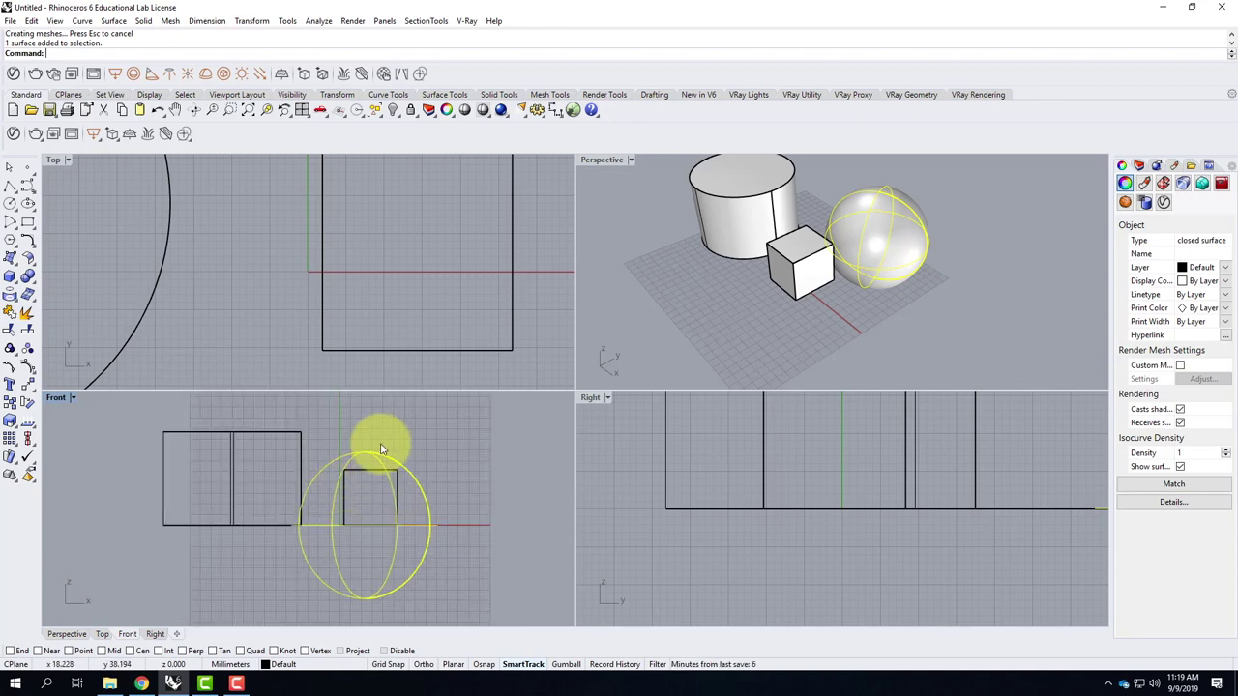
{"action": "left_click_drag", "start_coordinate": [375, 458], "coordinate": [379, 414]}
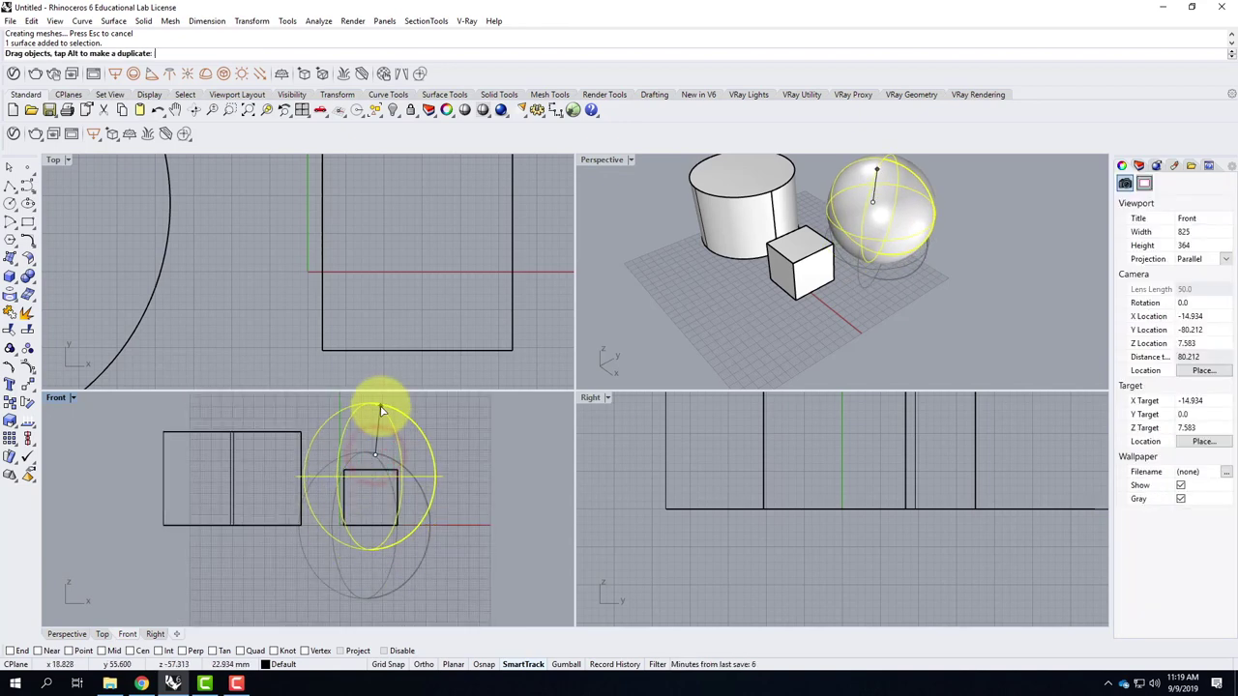
{"action": "key", "text": "Return"}
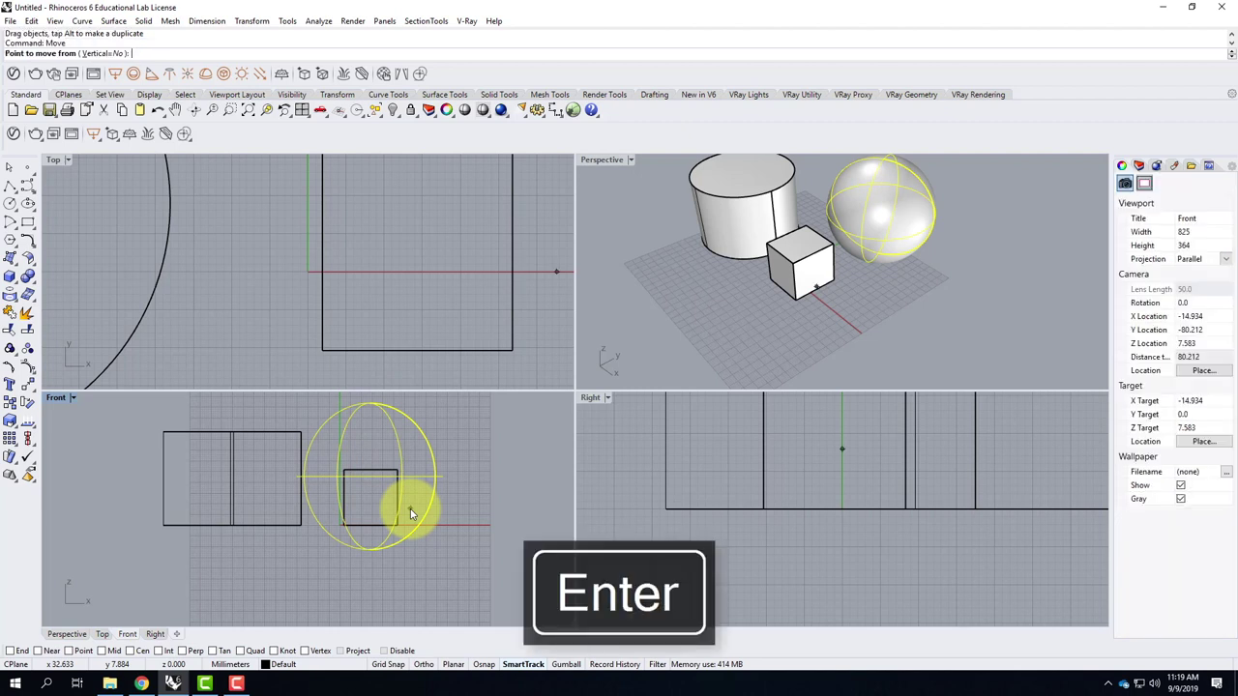
{"action": "left_click", "coordinate": [502, 562]}
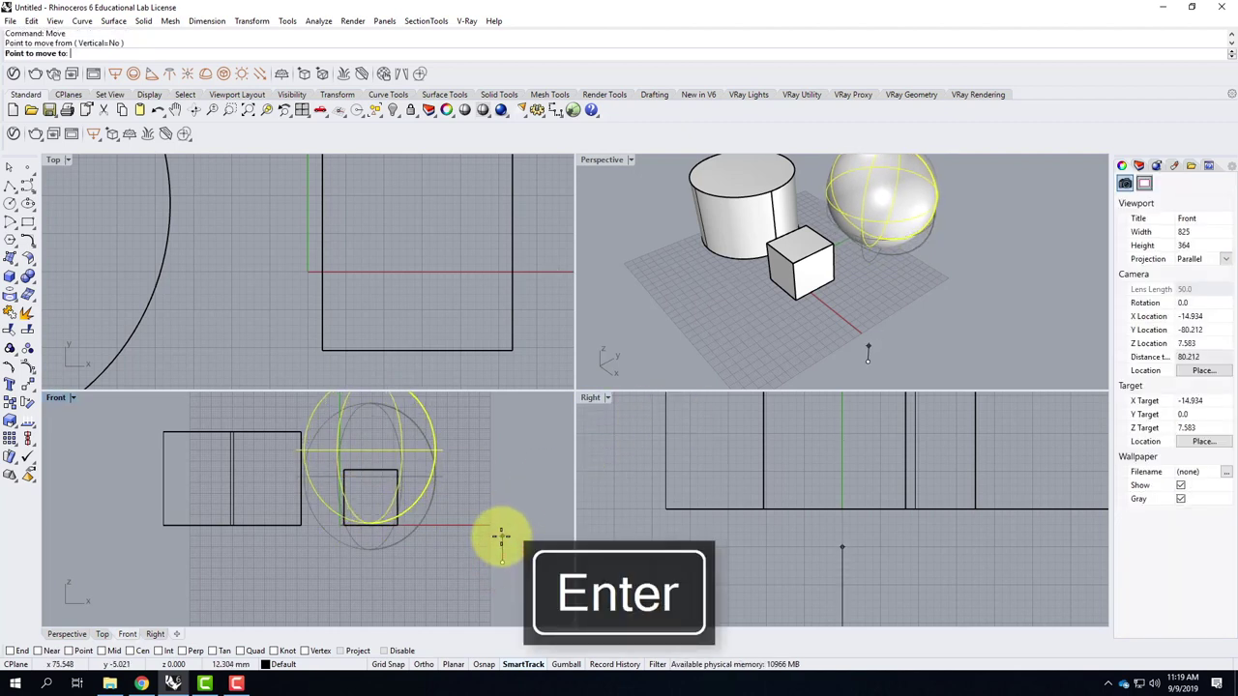
{"action": "left_click", "coordinate": [500, 539]}
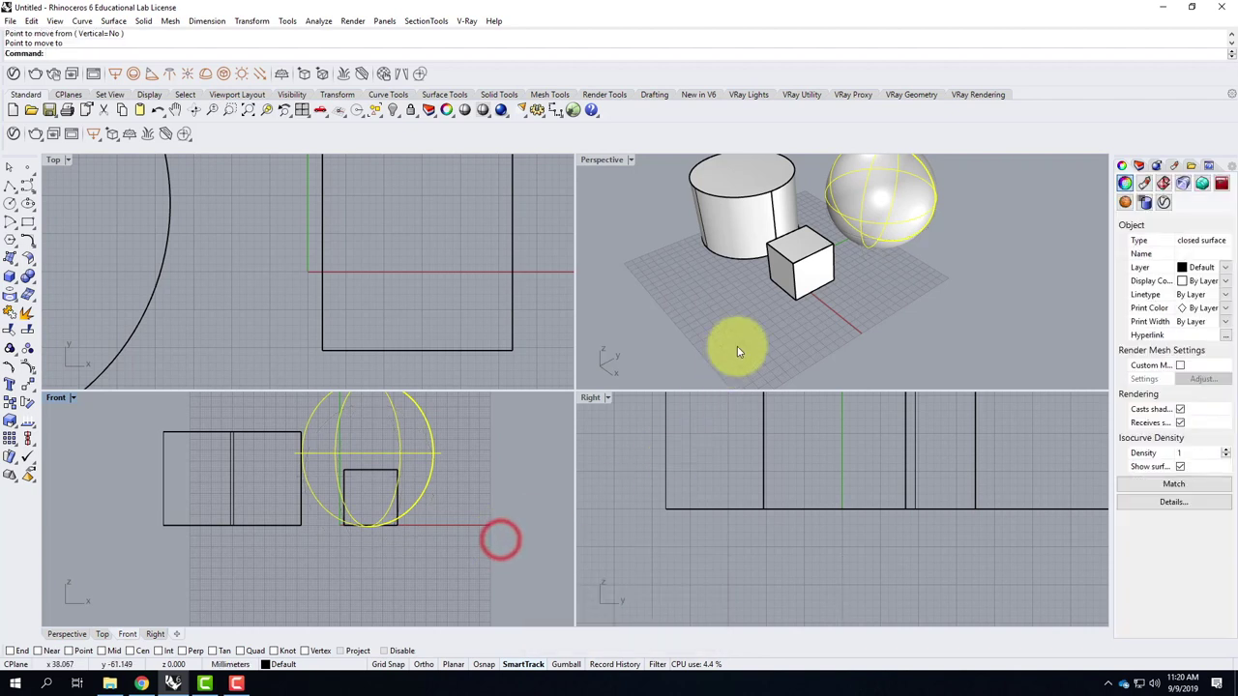
{"action": "left_click", "coordinate": [885, 305]}
{"action": "right_click_drag", "start_coordinate": [724, 309], "coordinate": [690, 235]}
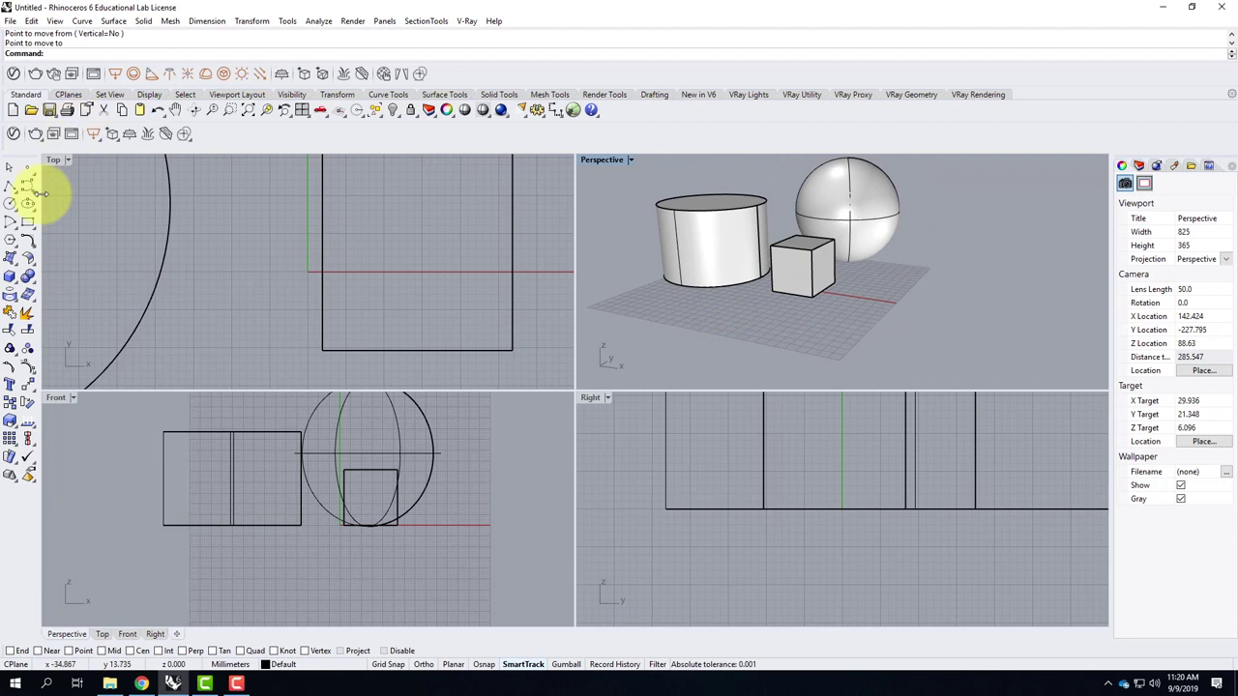
Step: Add a cone in front of the sphere, beside the cube
{"action": "left_click", "coordinate": [16, 280]}
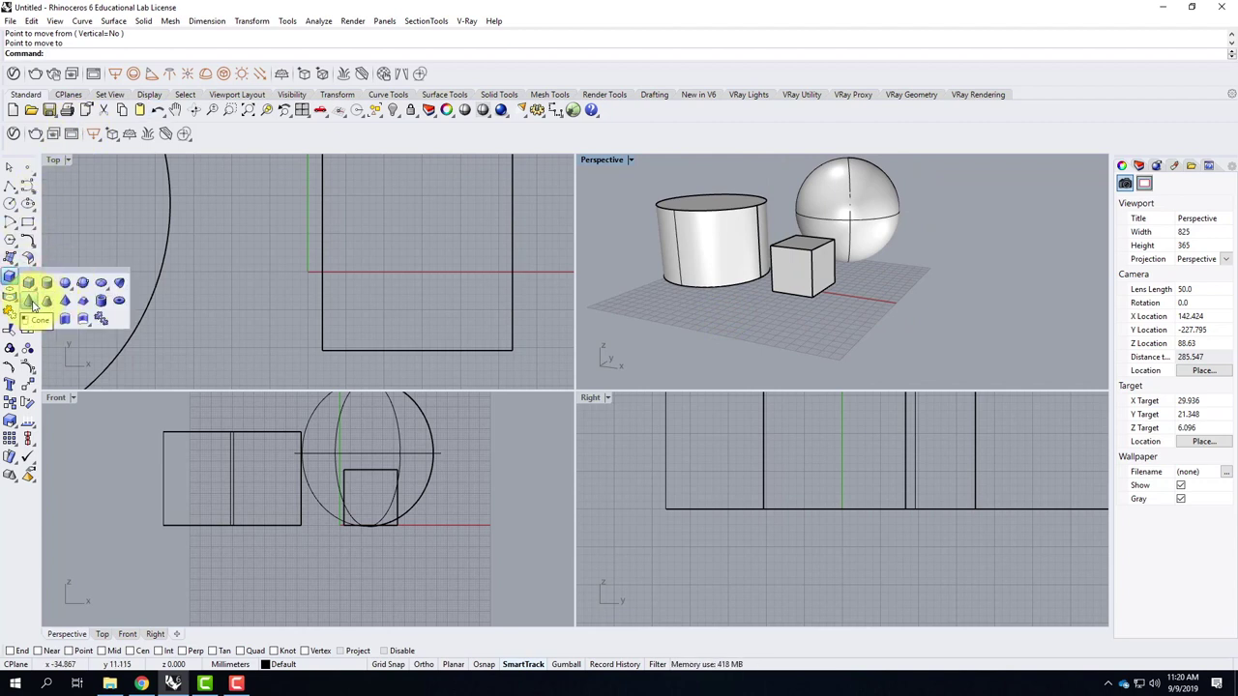
{"action": "left_click", "coordinate": [34, 308]}
{"action": "left_click", "coordinate": [870, 284]}
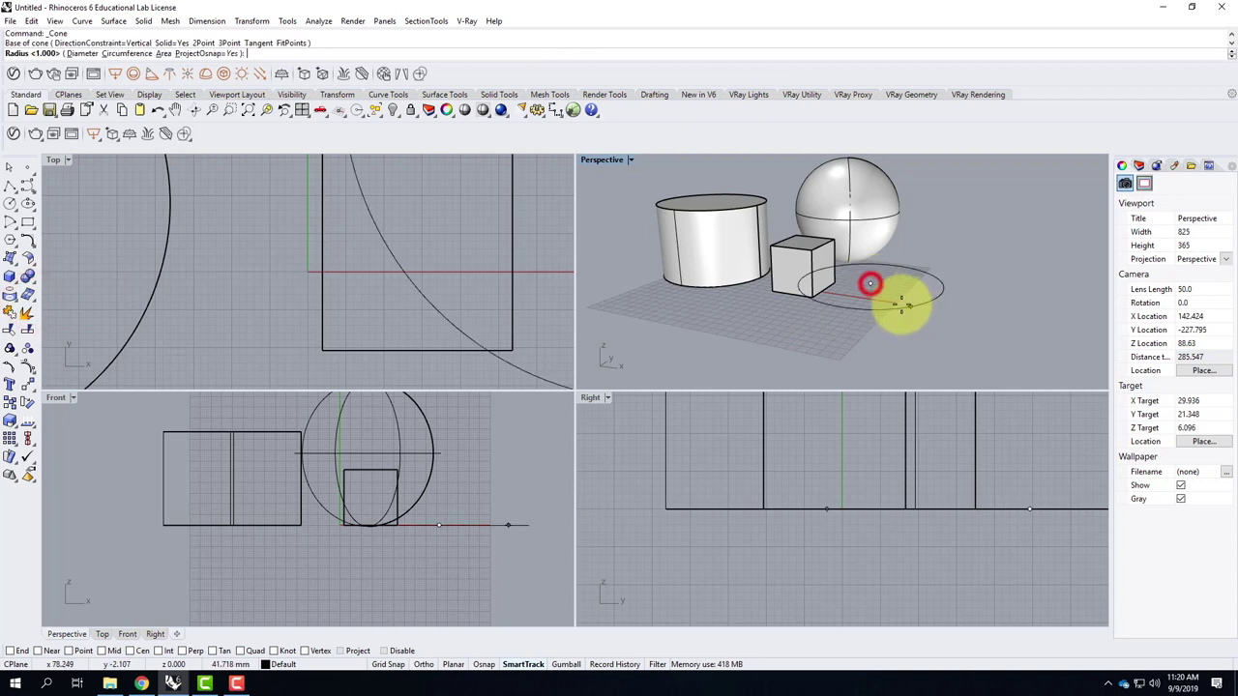
{"action": "left_click", "coordinate": [889, 300]}
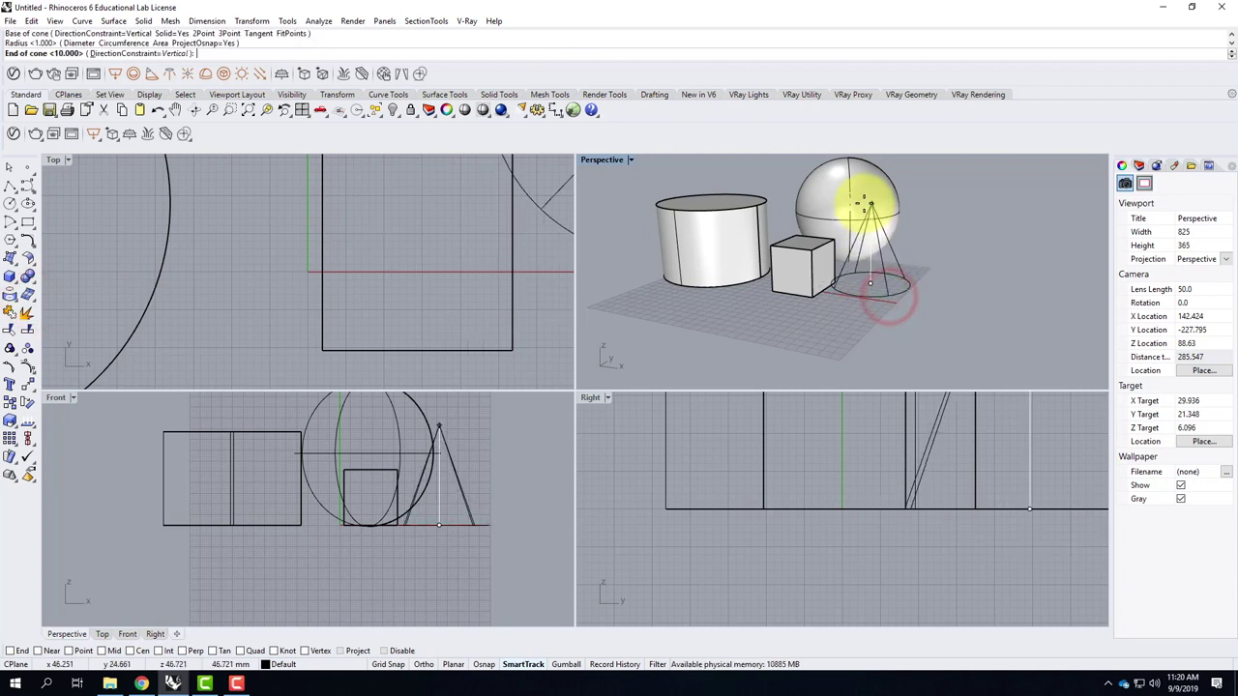
{"action": "left_click", "coordinate": [869, 202]}
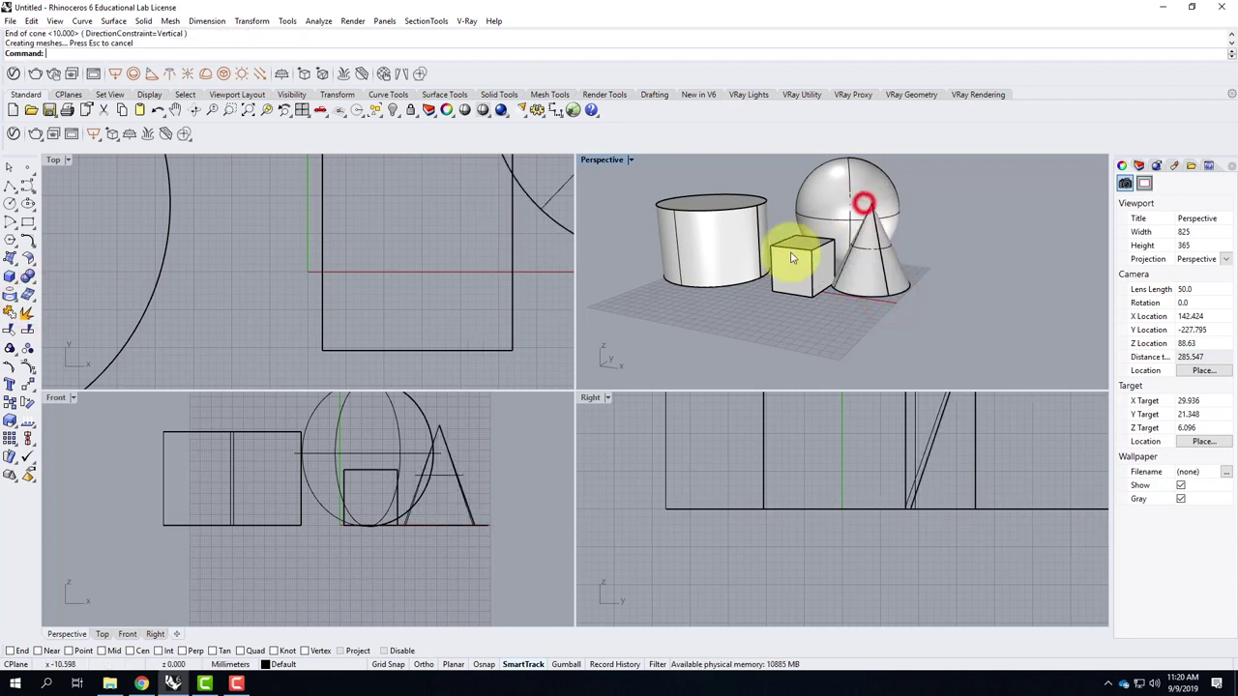
Step: Start a new box from a top-down view, placing its first base corner
{"action": "left_click", "coordinate": [10, 276]}
{"action": "right_click_drag", "start_coordinate": [668, 267], "coordinate": [674, 401]}
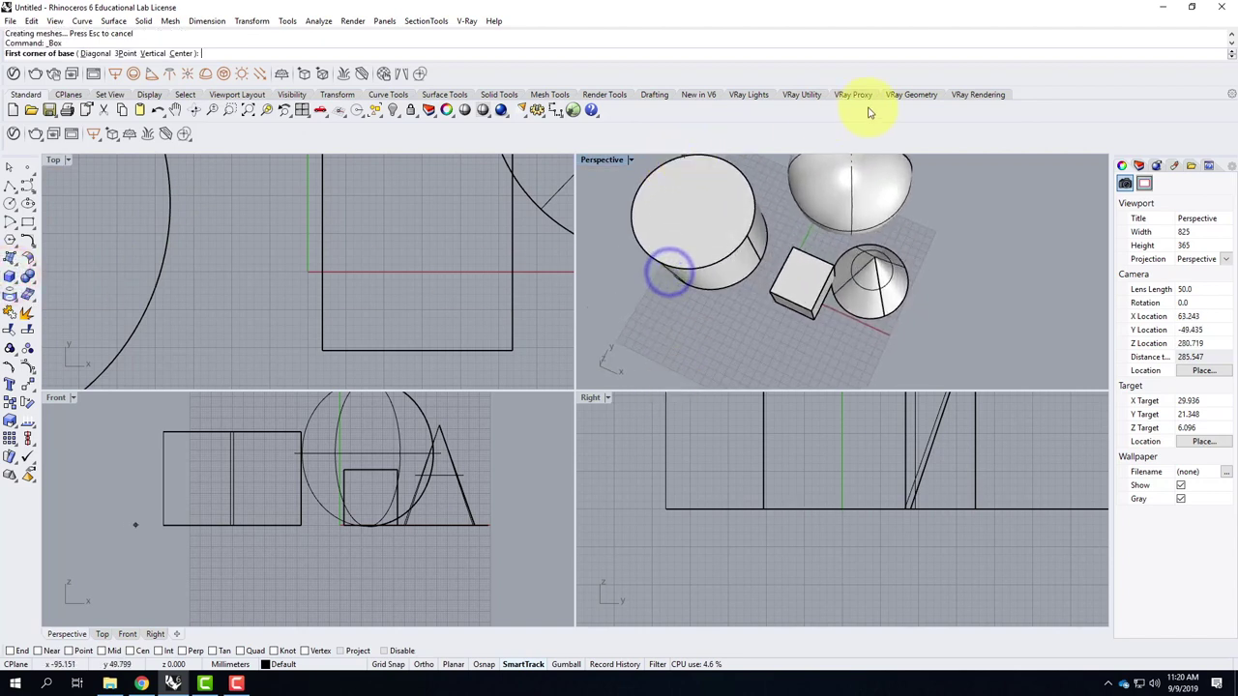
{"action": "scroll", "coordinate": [760, 249], "scroll_direction": "down", "scroll_amount": 10}
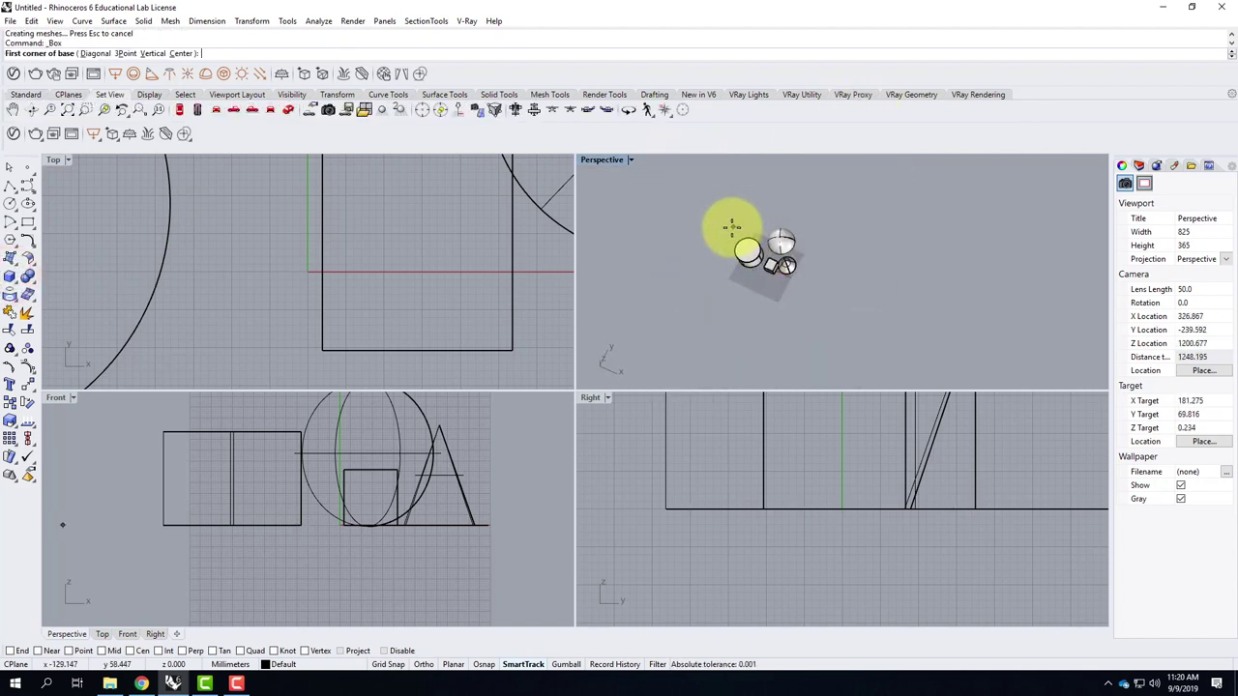
{"action": "left_click", "coordinate": [731, 229]}
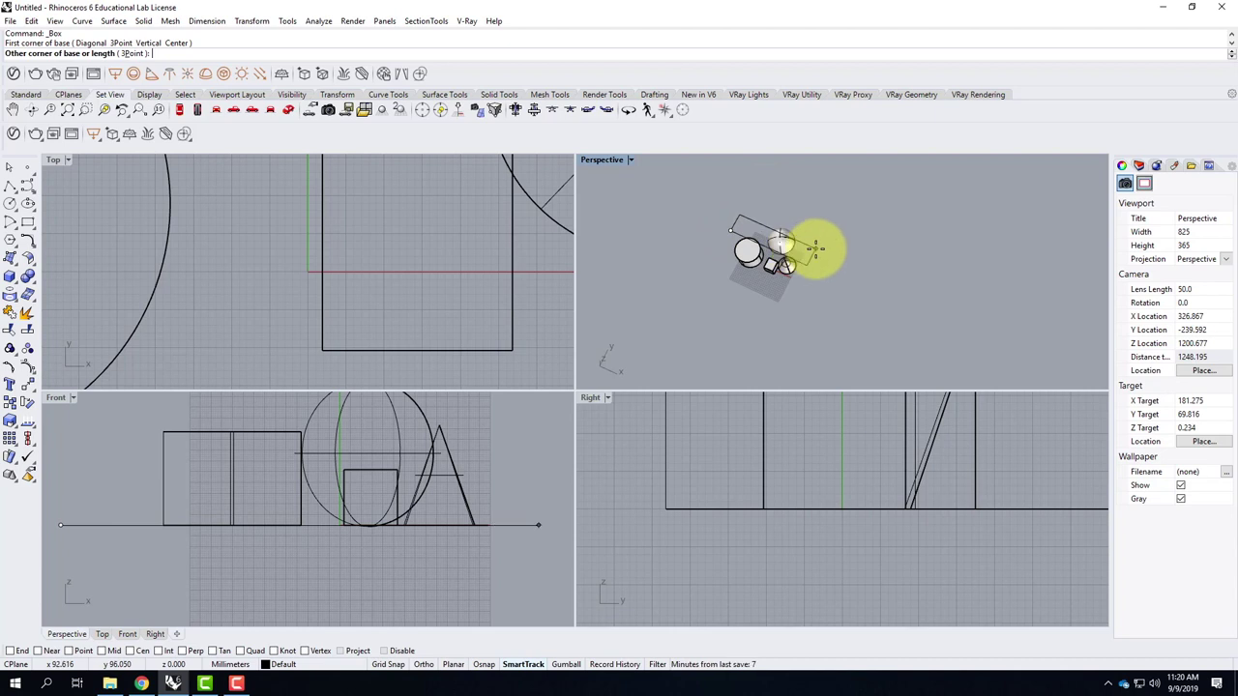
Step: Finish the box as a long, tall, thin wall by setting its opposite corner and height
{"action": "left_click", "coordinate": [820, 264]}
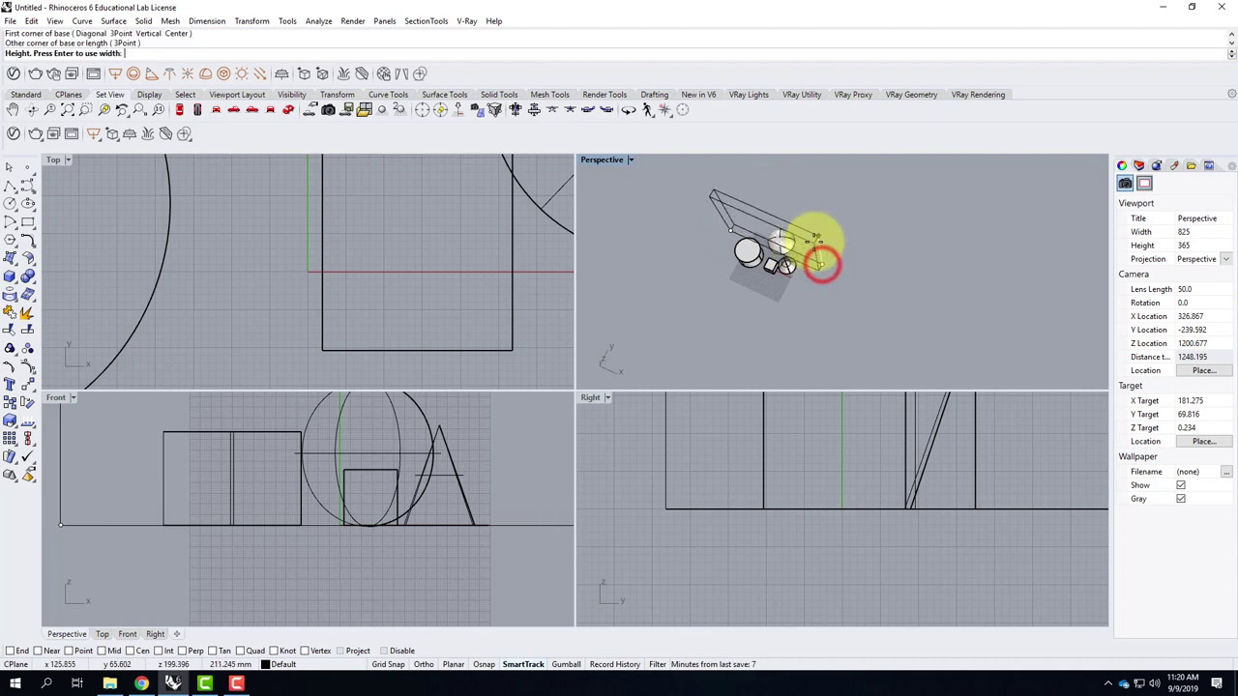
{"action": "right_click_drag", "start_coordinate": [818, 245], "coordinate": [820, 468]}
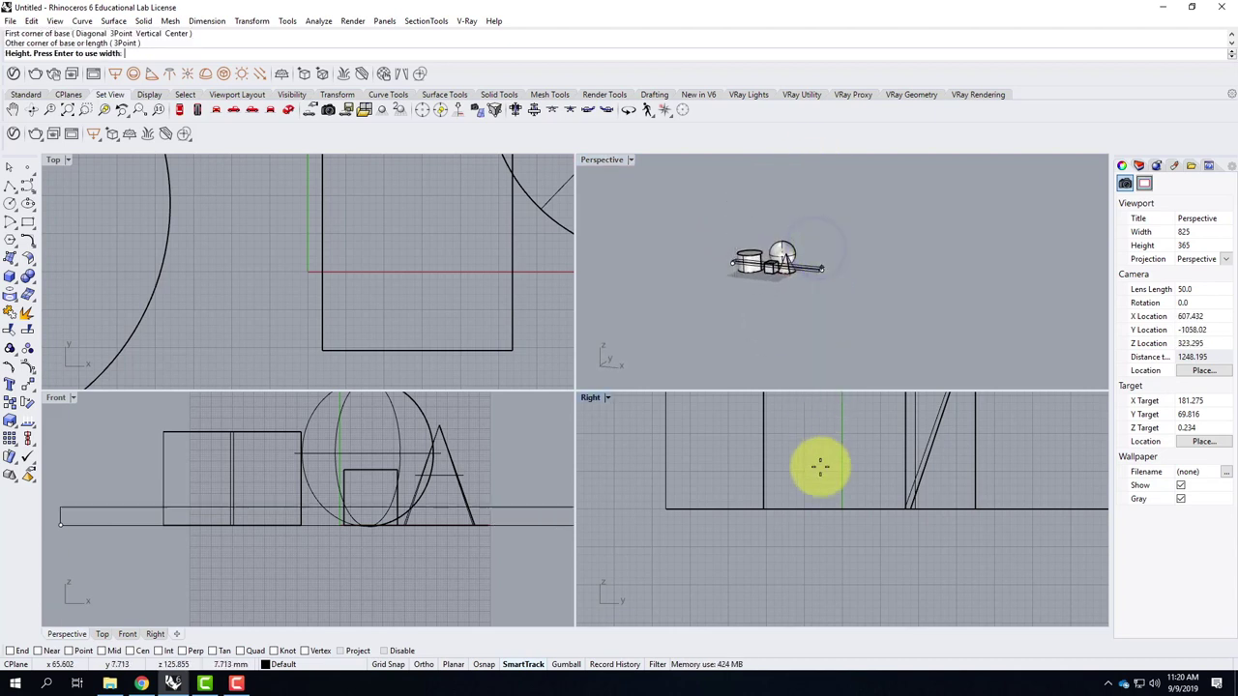
{"action": "left_click", "coordinate": [803, 240]}
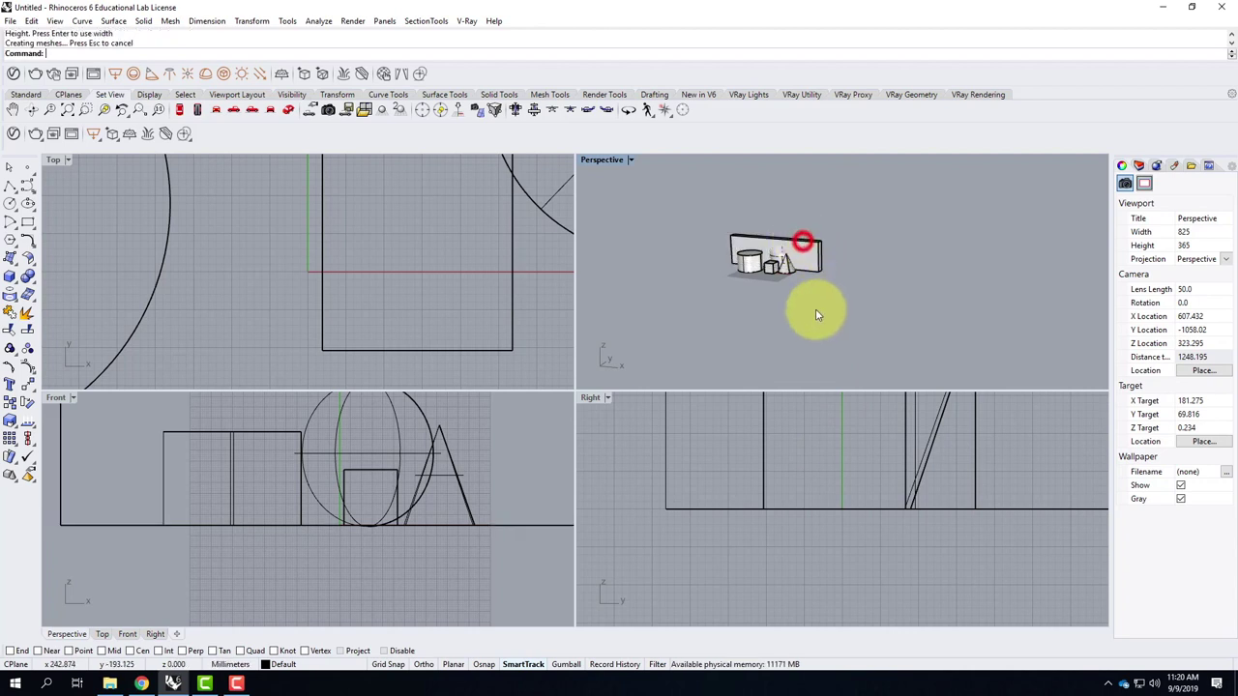
{"action": "scroll", "coordinate": [815, 311], "scroll_direction": "up", "scroll_amount": 5}
Step: Move the wall behind the cylinder, cube, sphere and cone
{"action": "left_click", "coordinate": [834, 244]}
{"action": "type", "text": "Mobe"}
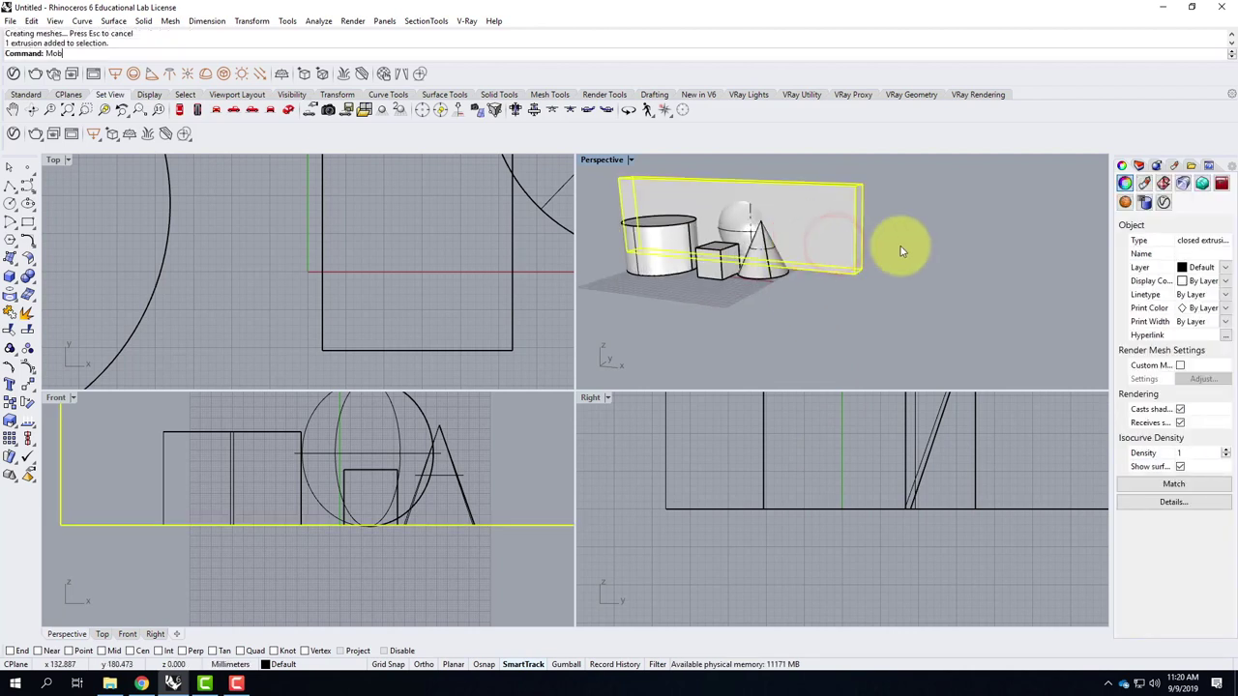
{"action": "key", "text": "Return"}
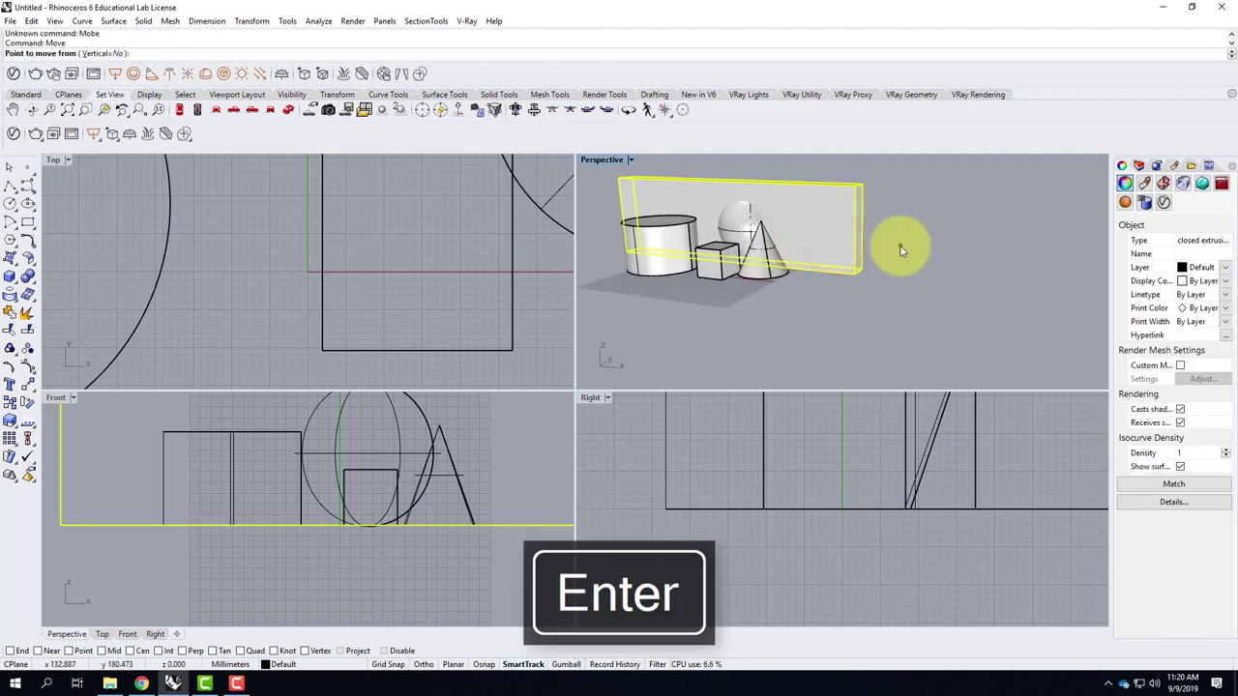
{"action": "type", "text": "Move"}
{"action": "key", "text": "Return"}
{"action": "left_click", "coordinate": [899, 253]}
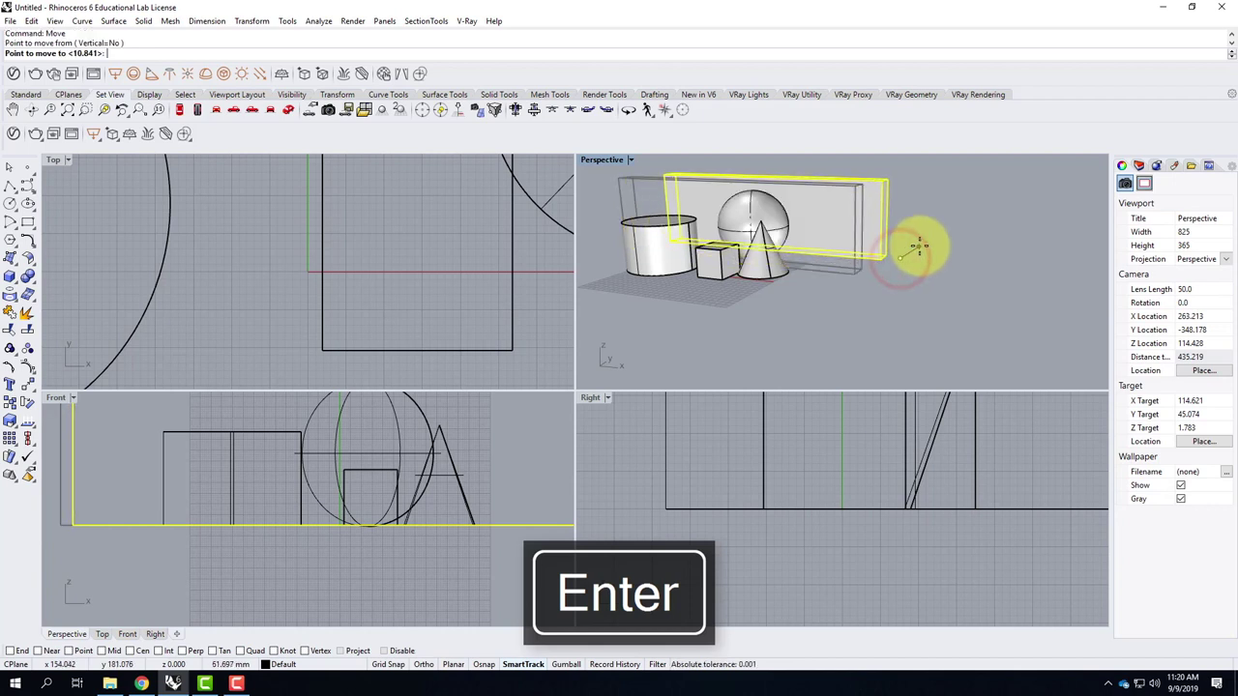
{"action": "left_click", "coordinate": [916, 247]}
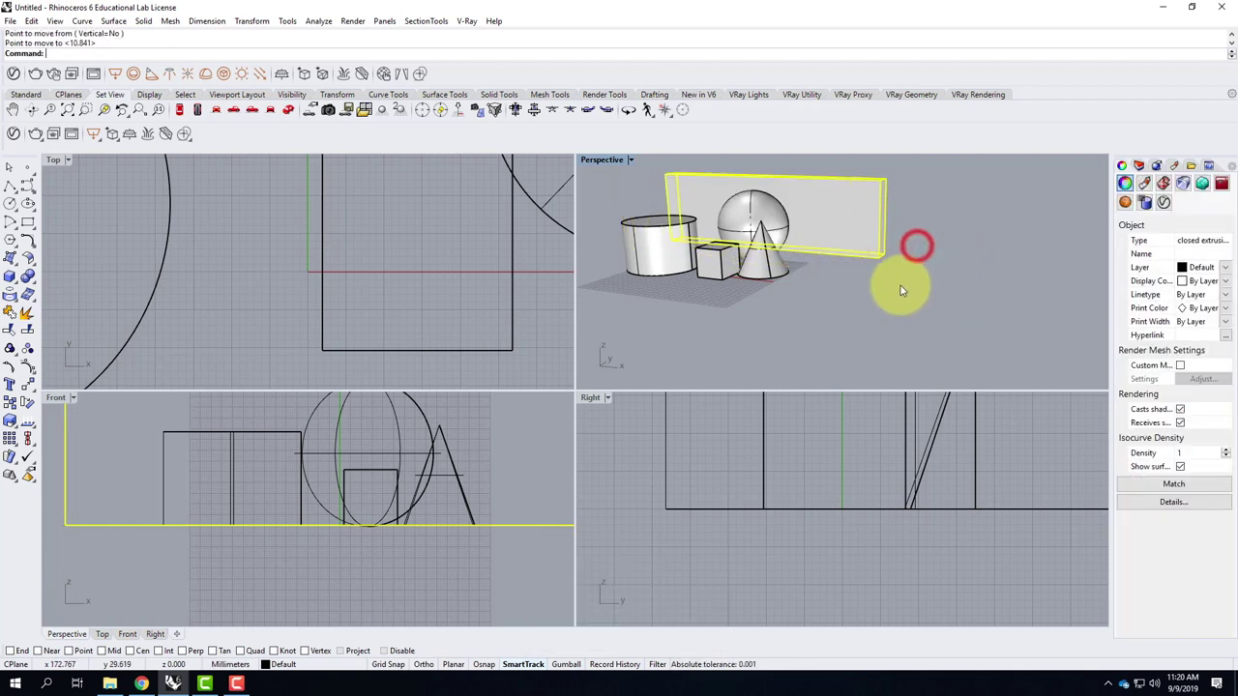
Step: Deselect the wall and reframe the Perspective view around all five solids
{"action": "scroll", "coordinate": [815, 221], "scroll_direction": "down", "scroll_amount": 3}
{"action": "scroll", "coordinate": [939, 304], "scroll_direction": "up", "scroll_amount": 3}
{"action": "right_click_drag", "start_coordinate": [948, 307], "coordinate": [930, 280]}
{"action": "left_click", "coordinate": [864, 229]}
{"action": "scroll", "coordinate": [864, 229], "scroll_direction": "up", "scroll_amount": 5}
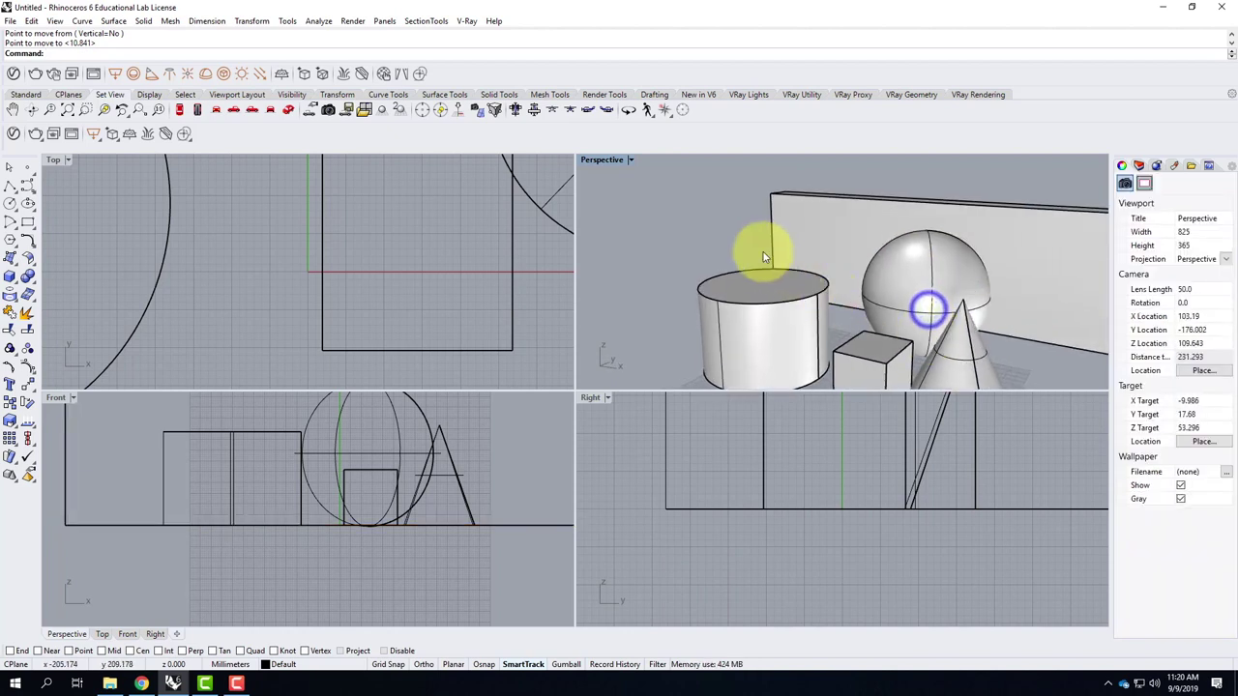
{"action": "scroll", "coordinate": [793, 267], "scroll_direction": "down", "scroll_amount": 3}
{"action": "scroll", "coordinate": [827, 278], "scroll_direction": "up", "scroll_amount": 2}
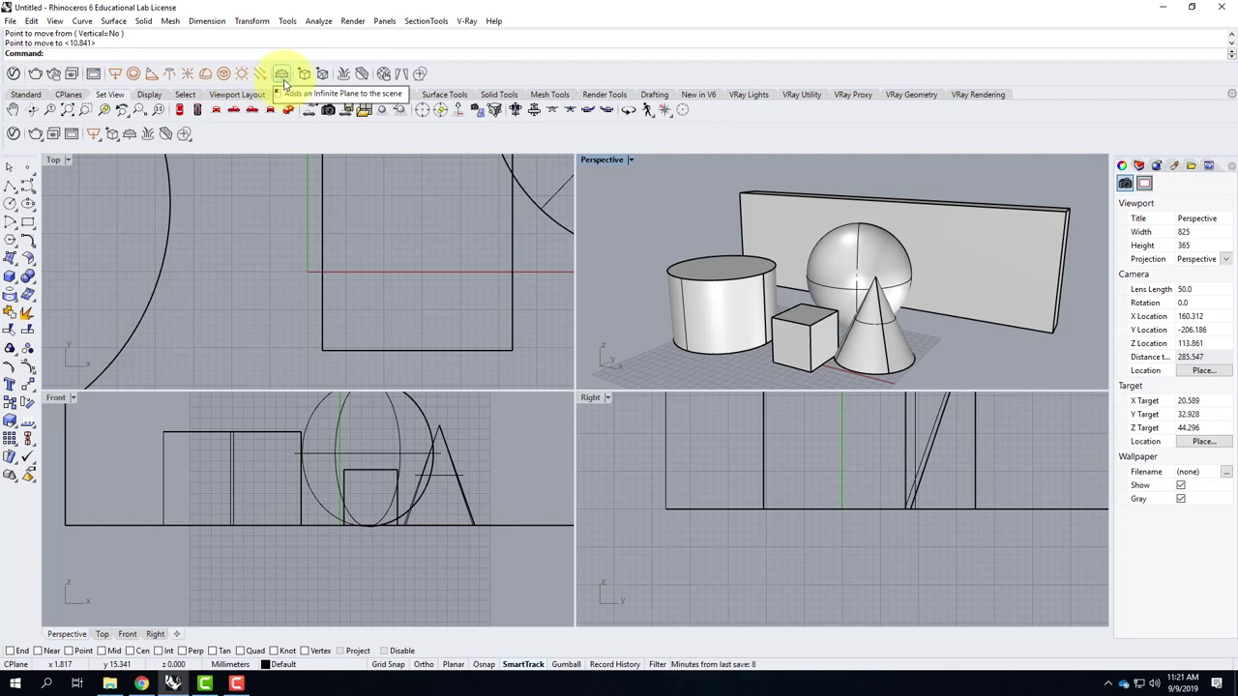
Step: Add a V-Ray infinite plane and orbit the view to check it lies under the solids
{"action": "left_click", "coordinate": [282, 77]}
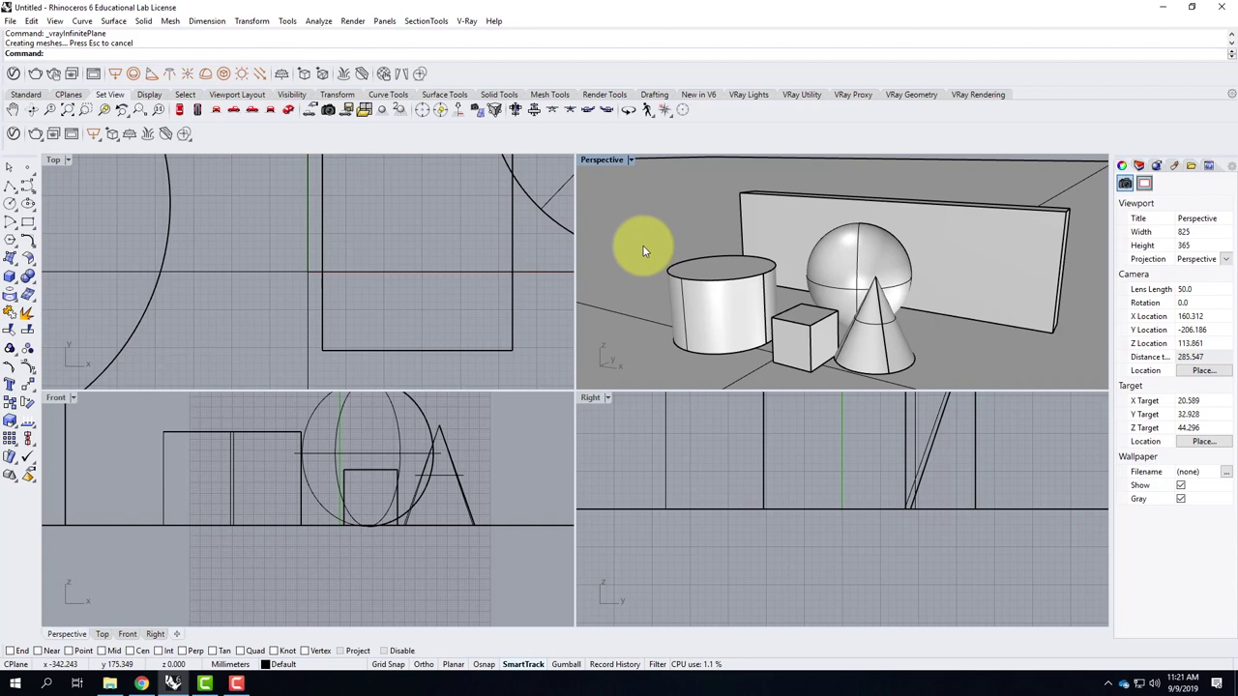
{"action": "right_click_drag", "start_coordinate": [708, 240], "coordinate": [900, 239]}
{"action": "scroll", "coordinate": [685, 302], "scroll_direction": "down", "scroll_amount": 5}
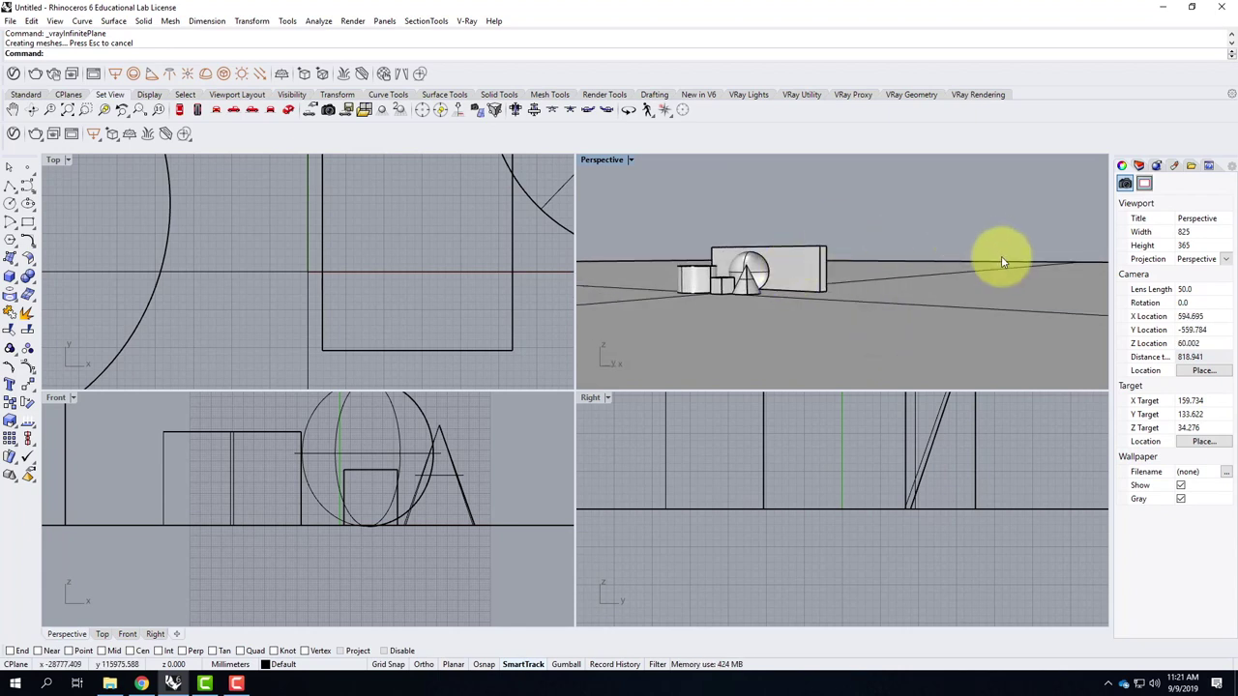
{"action": "right_click_drag", "start_coordinate": [976, 275], "coordinate": [684, 255]}
{"action": "scroll", "coordinate": [735, 285], "scroll_direction": "up", "scroll_amount": 3}
{"action": "right_click_drag", "start_coordinate": [773, 313], "coordinate": [802, 268]}
{"action": "right_click_drag", "start_coordinate": [754, 354], "coordinate": [801, 356]}
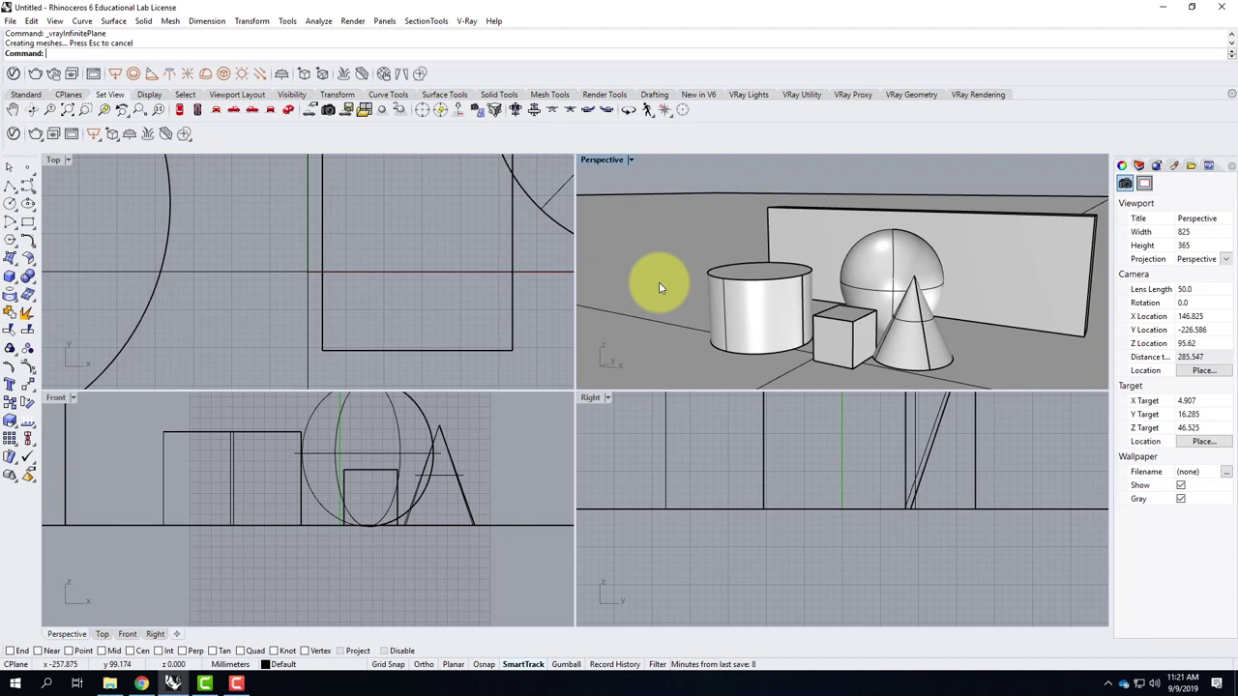
{"action": "scroll", "coordinate": [677, 253], "scroll_direction": "down", "scroll_amount": 4}
{"action": "right_click_drag", "start_coordinate": [912, 291], "coordinate": [809, 277], "text": "shift"}
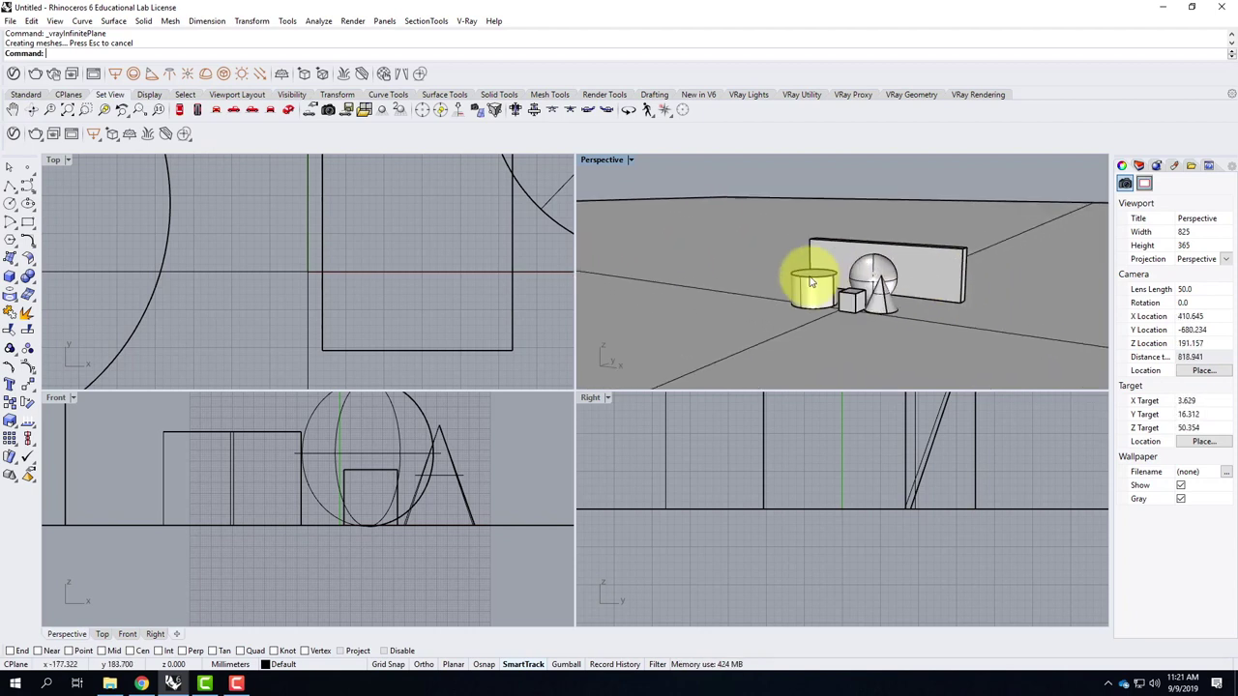
Step: Draw a large box on the ground to the left of the cylinder
{"action": "left_click", "coordinate": [9, 277]}
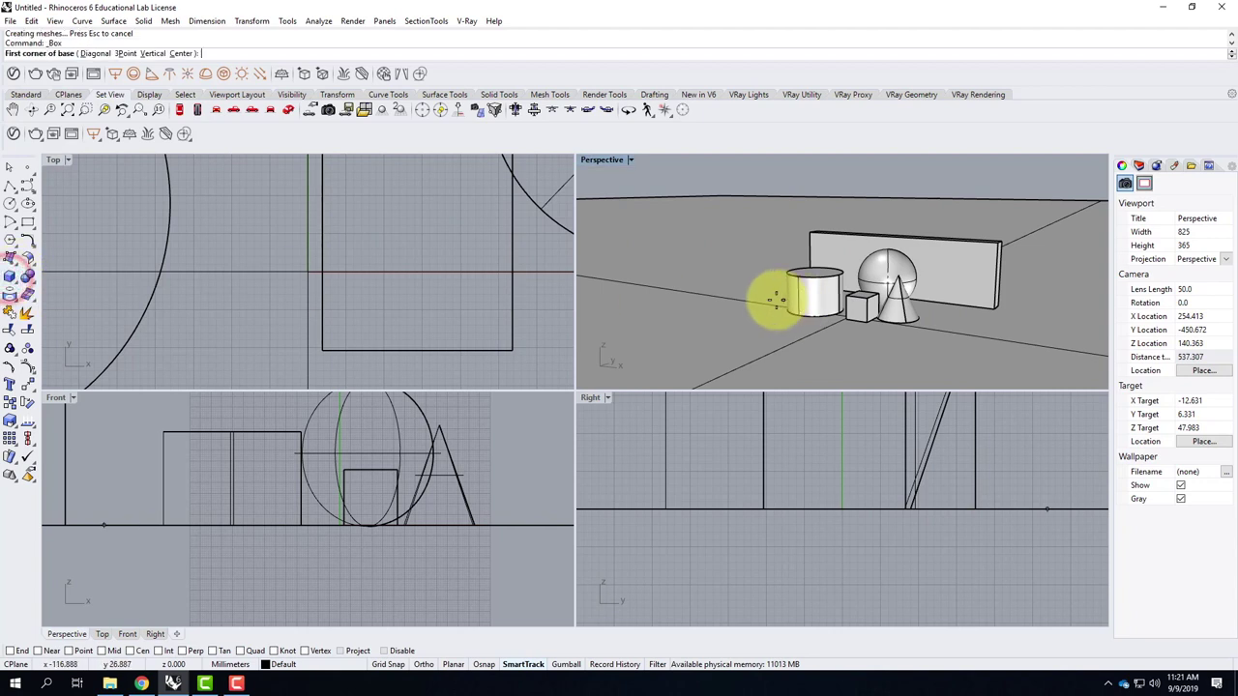
{"action": "left_click", "coordinate": [748, 320]}
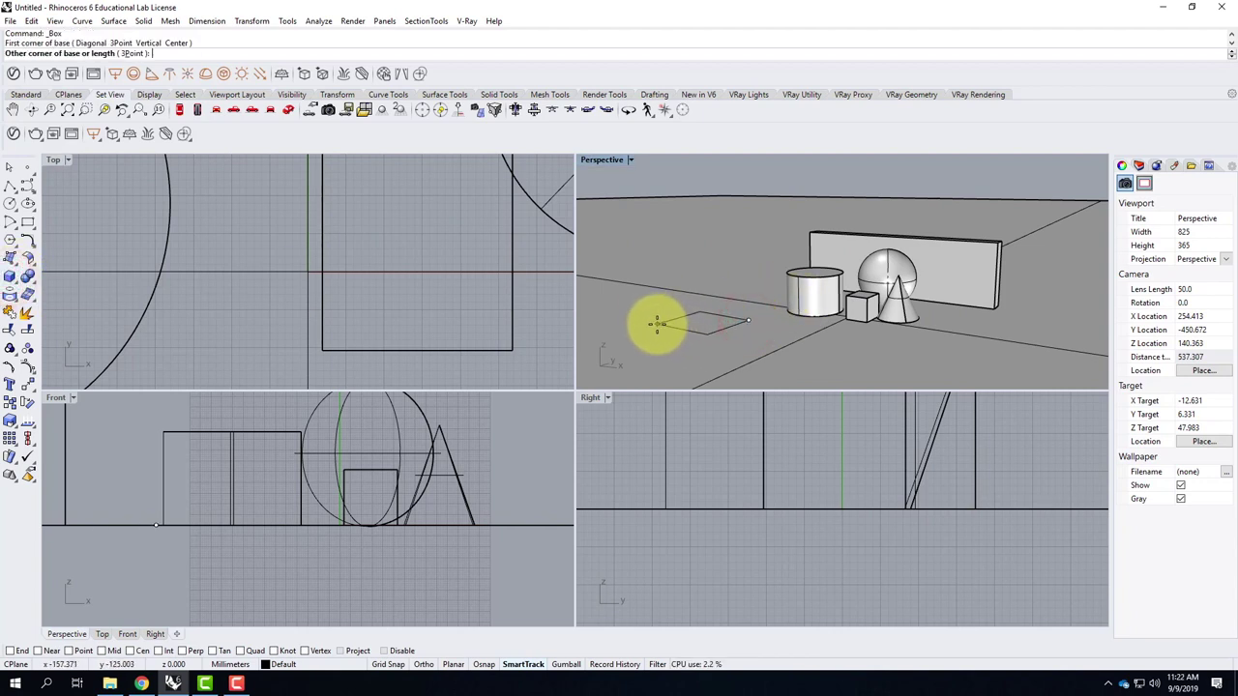
{"action": "left_click", "coordinate": [653, 324]}
{"action": "left_click", "coordinate": [583, 265]}
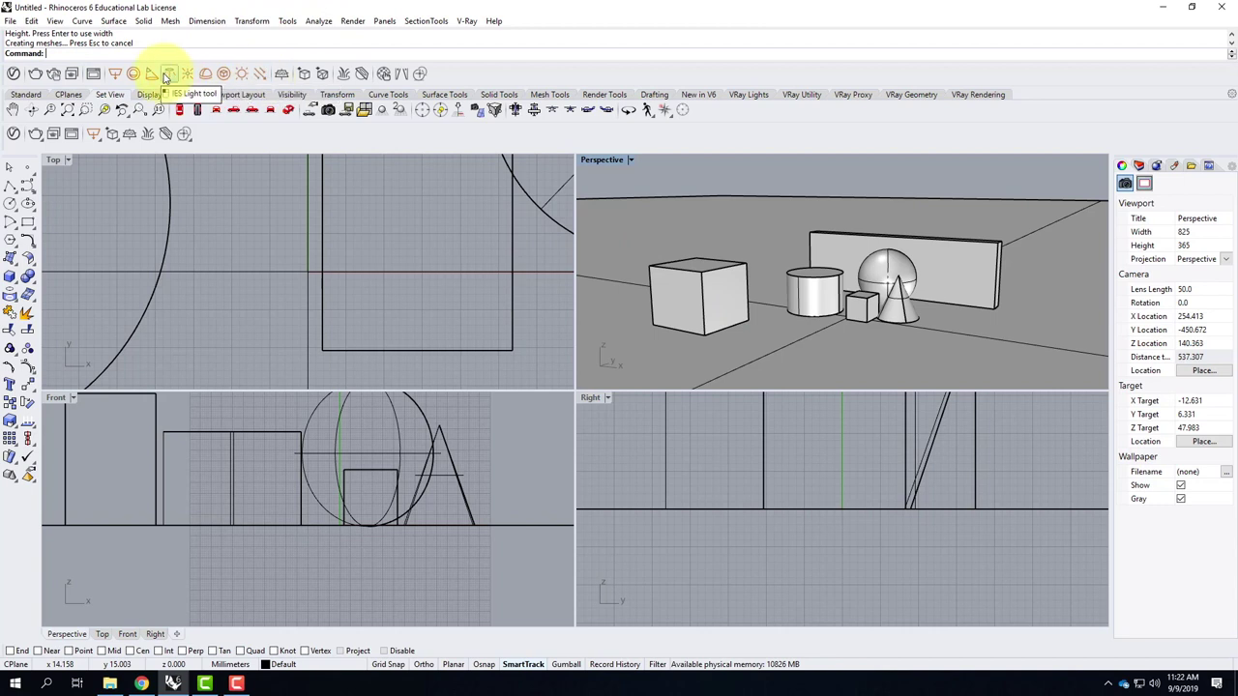
Step: Turn on End, Mid and Perp osnaps and place a directional light aimed at the cube edge
{"action": "left_click", "coordinate": [259, 74]}
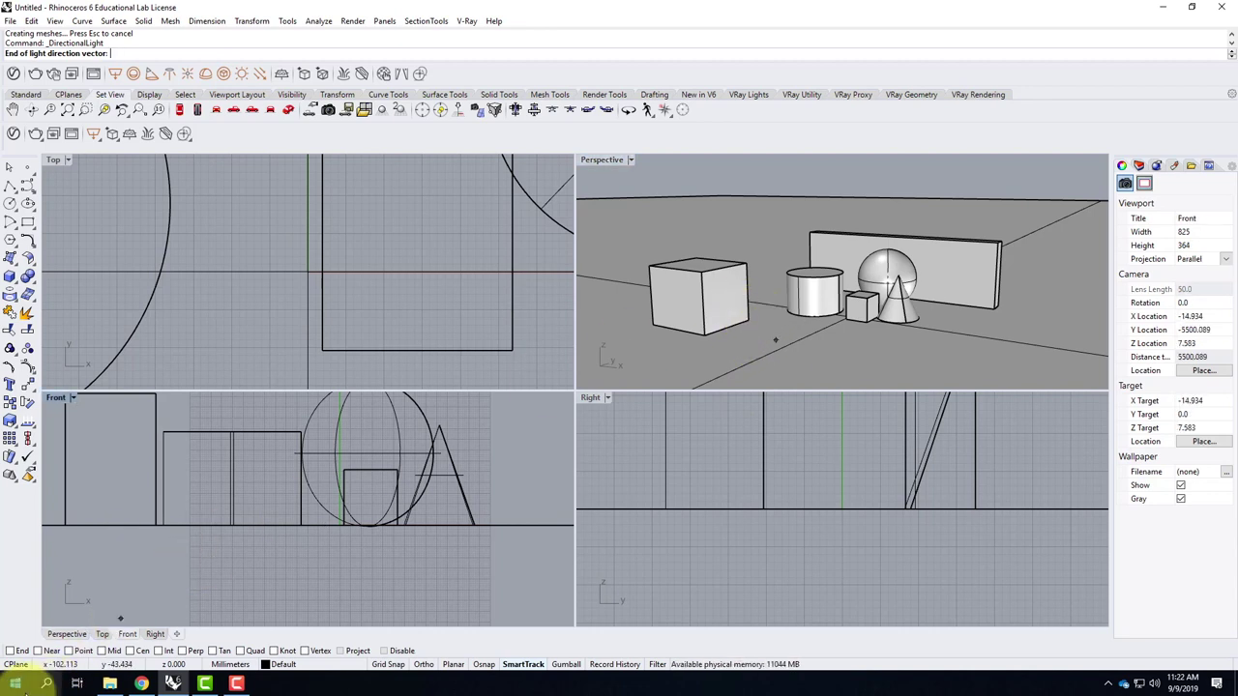
{"action": "left_click", "coordinate": [12, 651]}
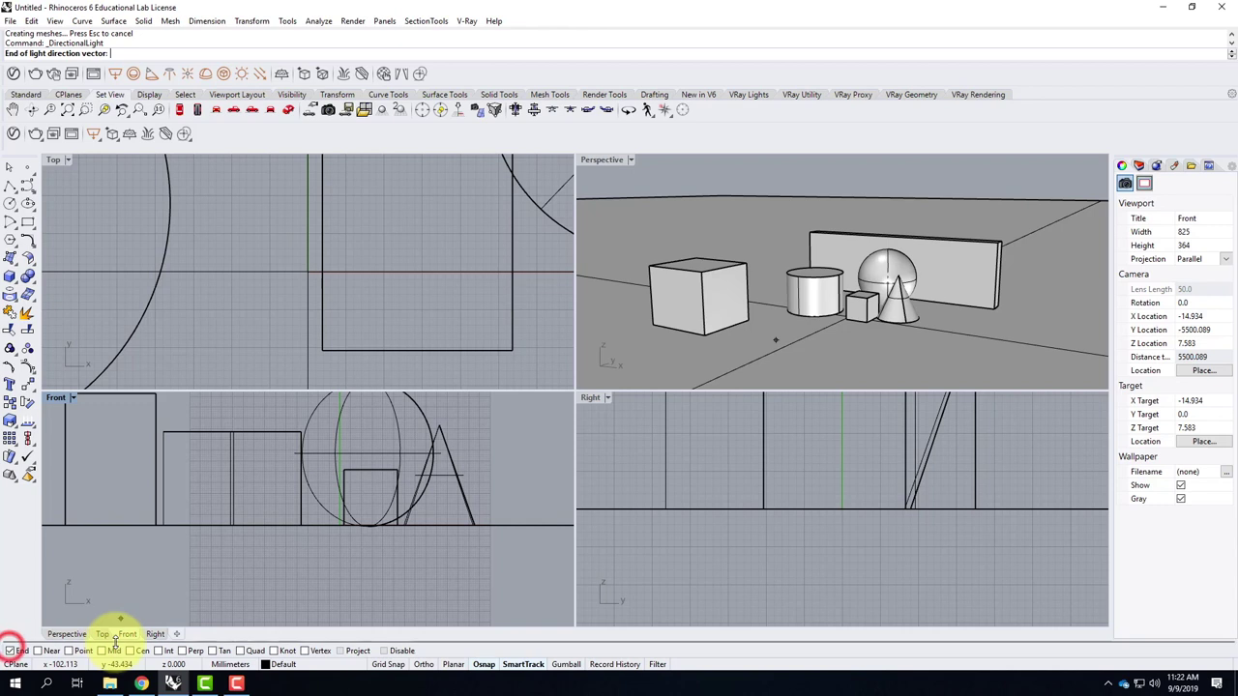
{"action": "left_click", "coordinate": [101, 651]}
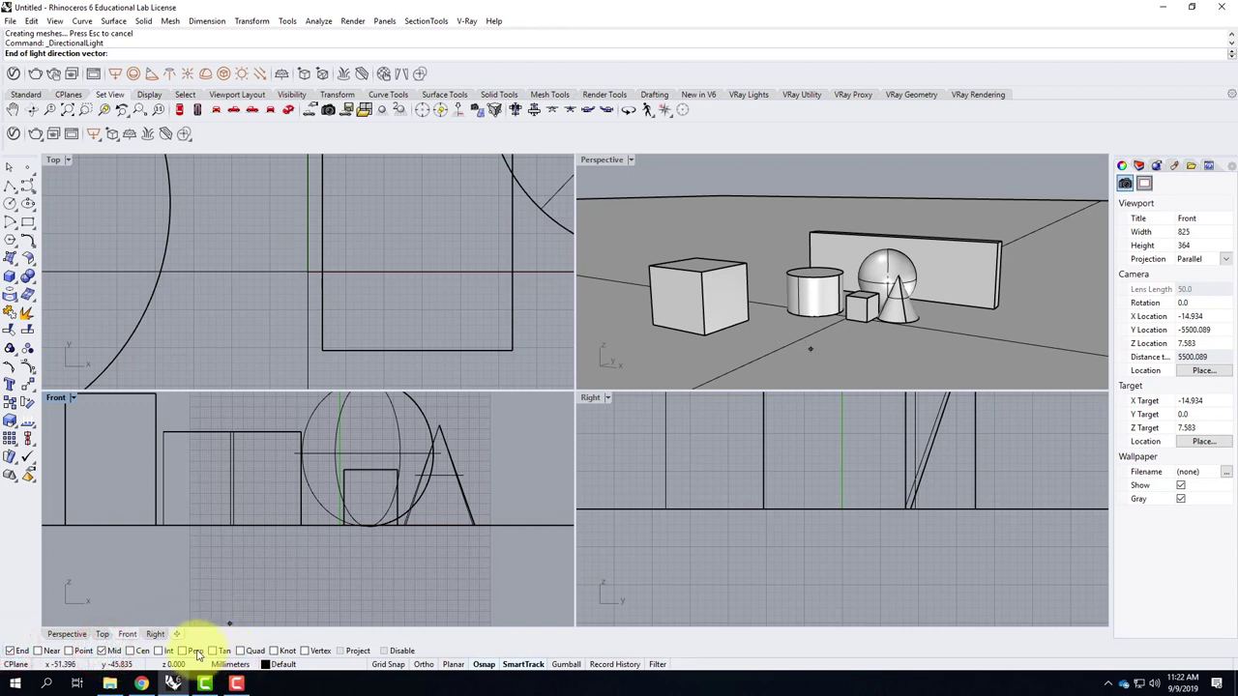
{"action": "left_click", "coordinate": [182, 651]}
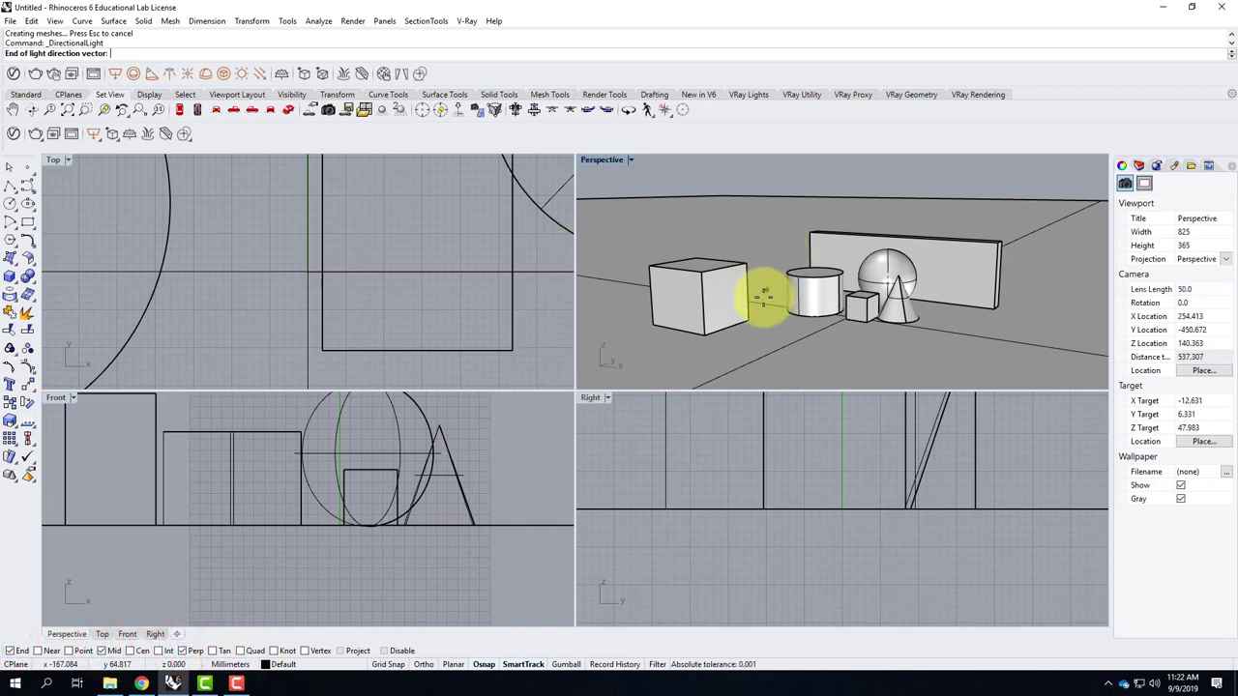
{"action": "left_click", "coordinate": [750, 317]}
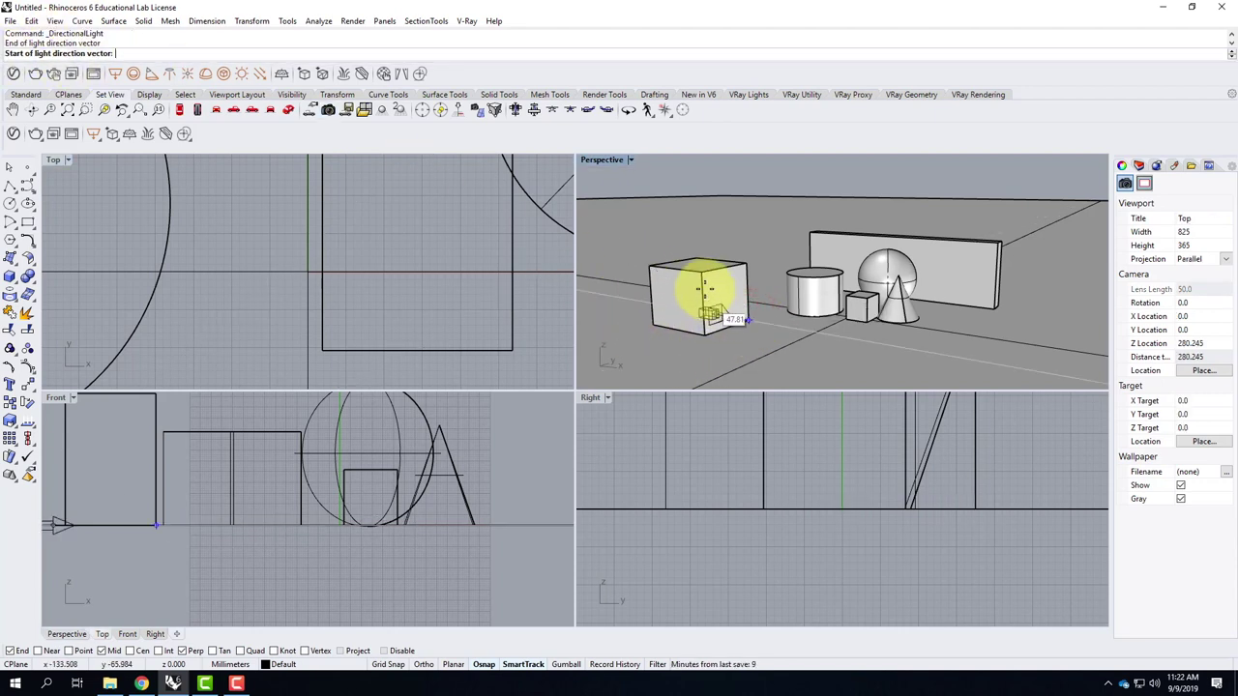
{"action": "left_click", "coordinate": [647, 261]}
{"action": "left_click", "coordinate": [648, 262]}
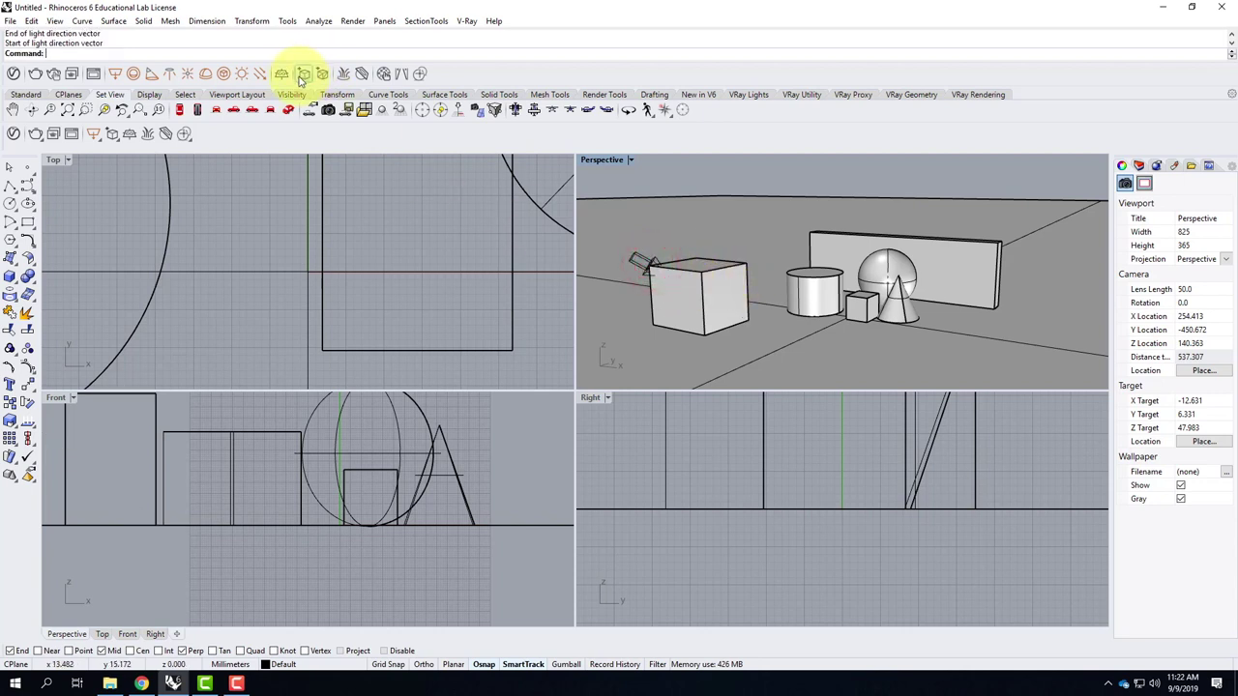
Step: Place a second directional light in front of the objects near the ground
{"action": "left_click", "coordinate": [262, 74]}
{"action": "left_click", "coordinate": [829, 341]}
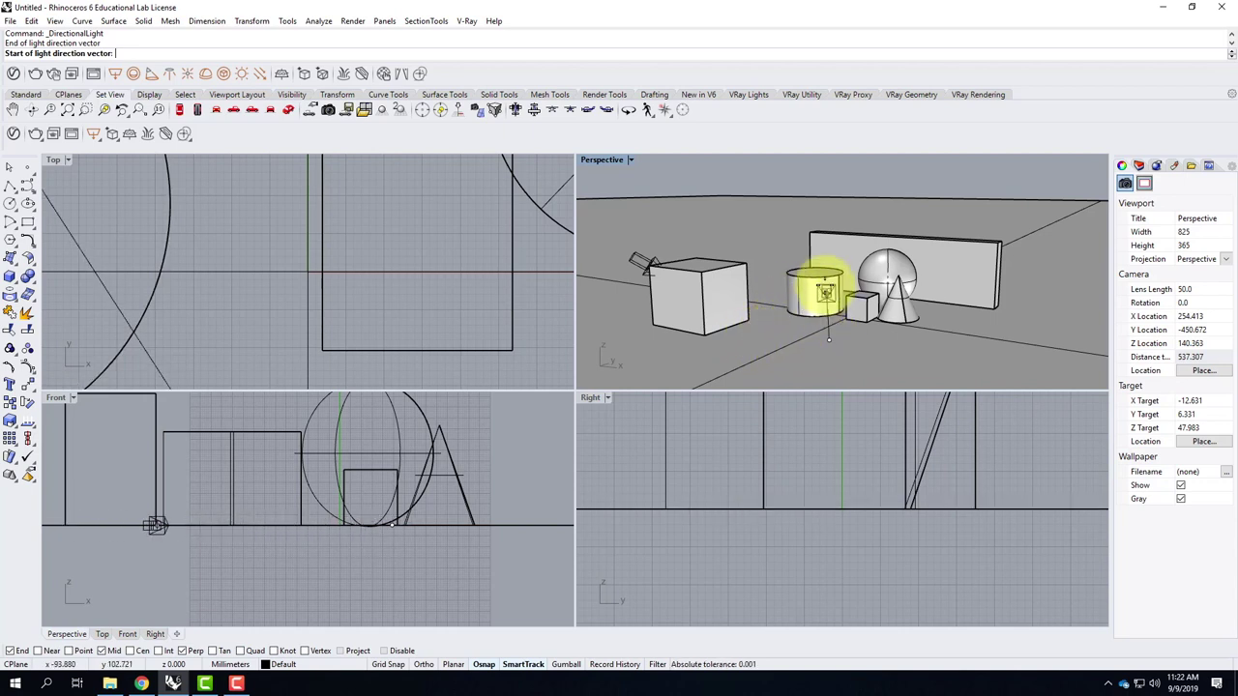
{"action": "left_click", "coordinate": [752, 359]}
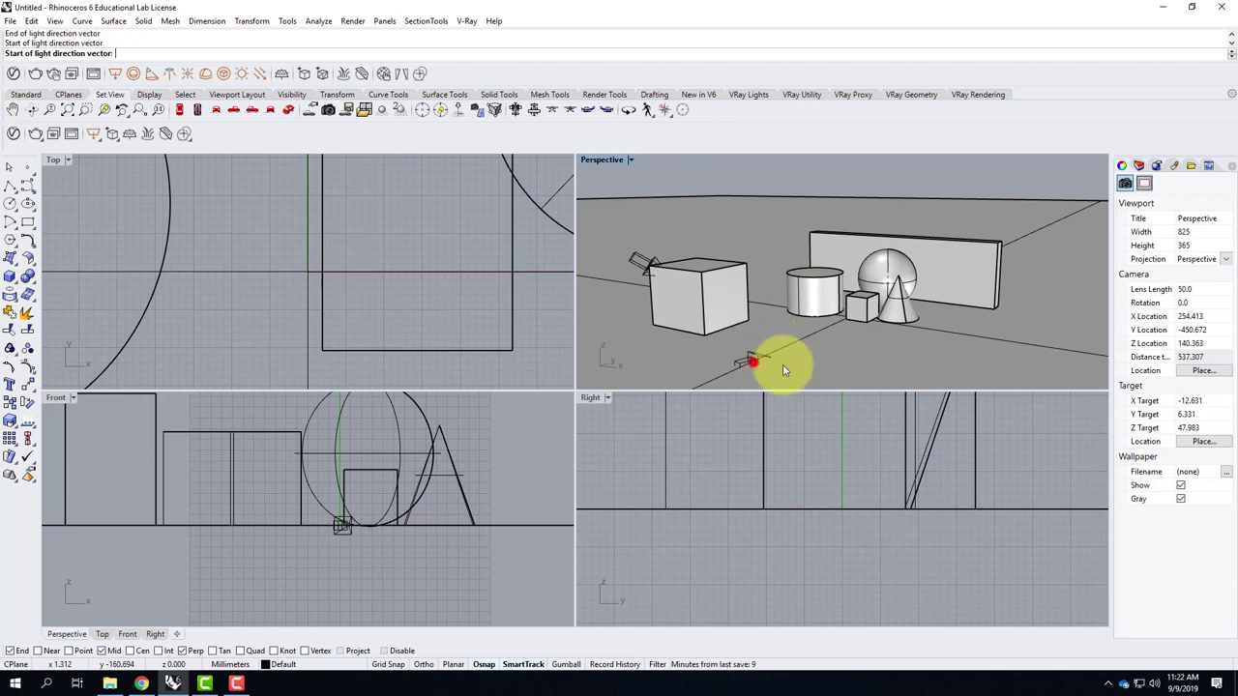
{"action": "left_click", "coordinate": [667, 280]}
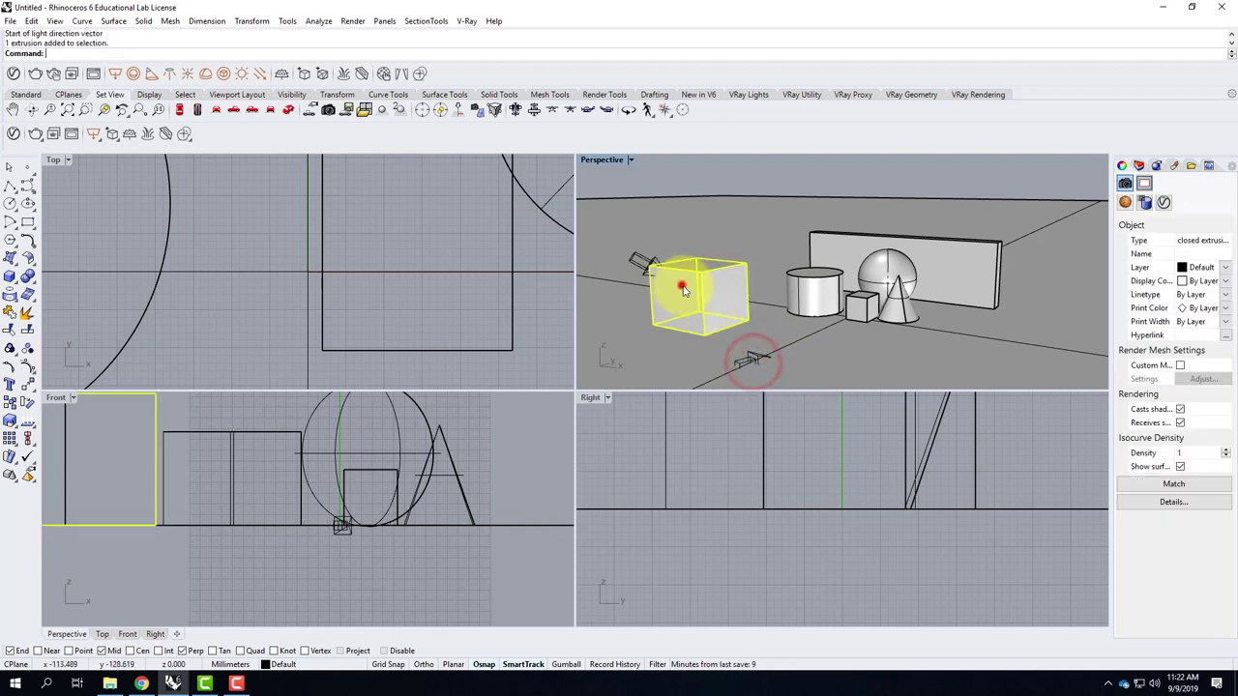
Step: Delete the extra directional light, picked from among the overlapping objects
{"action": "left_click", "coordinate": [749, 360]}
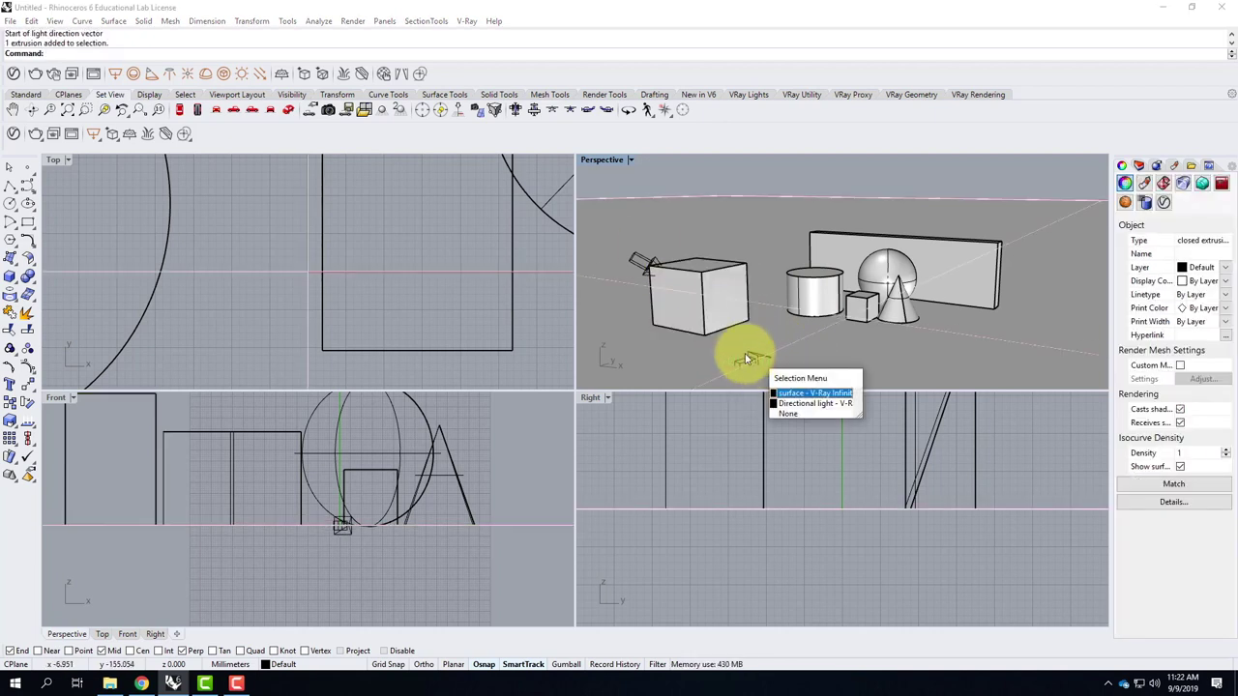
{"action": "left_click", "coordinate": [815, 403]}
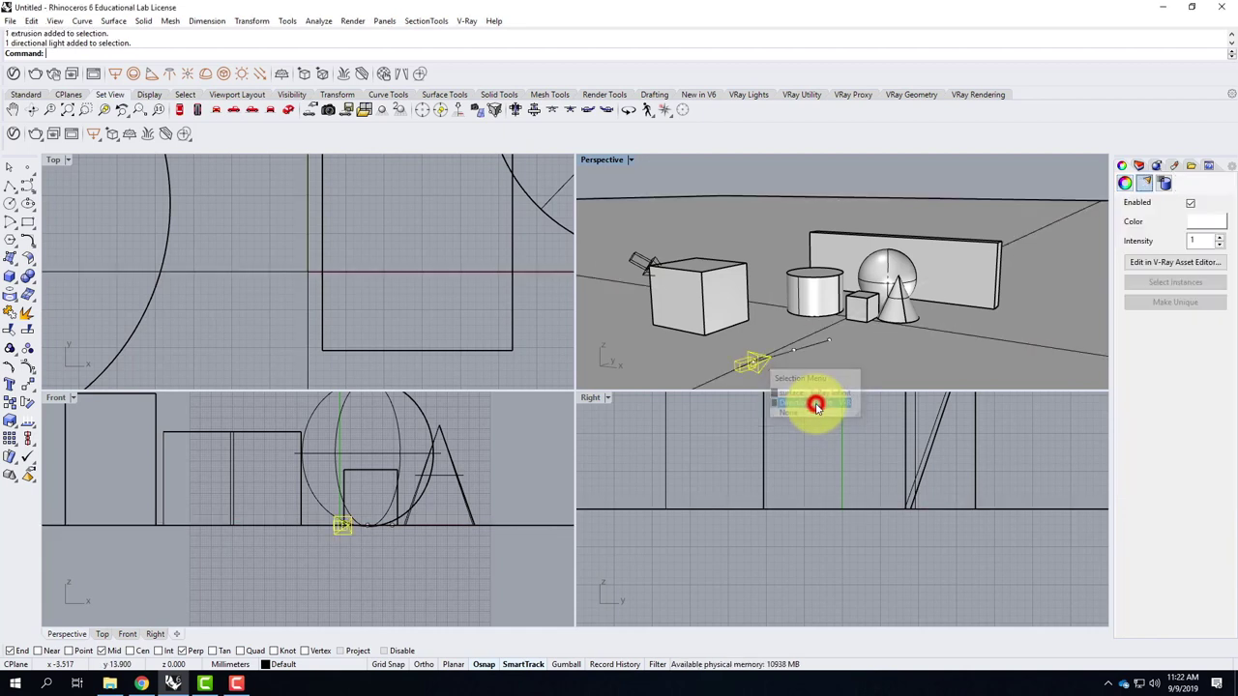
{"action": "key", "text": "Delete"}
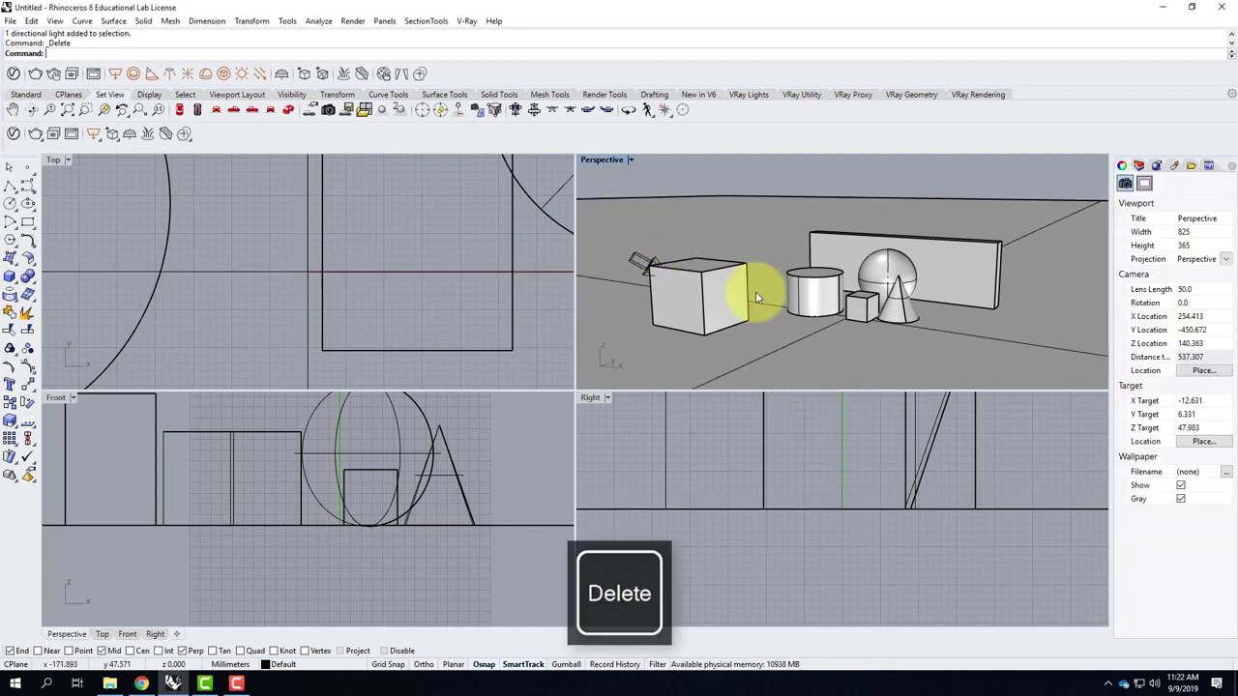
Step: Delete the cube and select the remaining directional light
{"action": "left_click", "coordinate": [705, 277]}
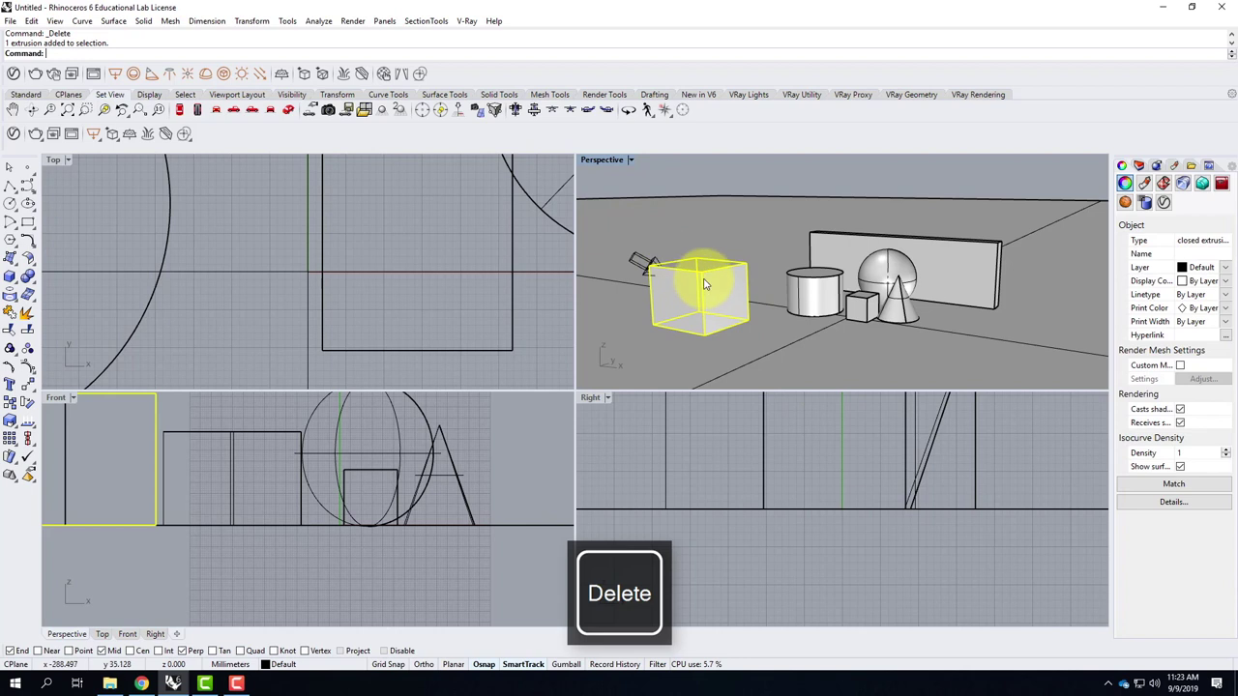
{"action": "key", "text": "Delete"}
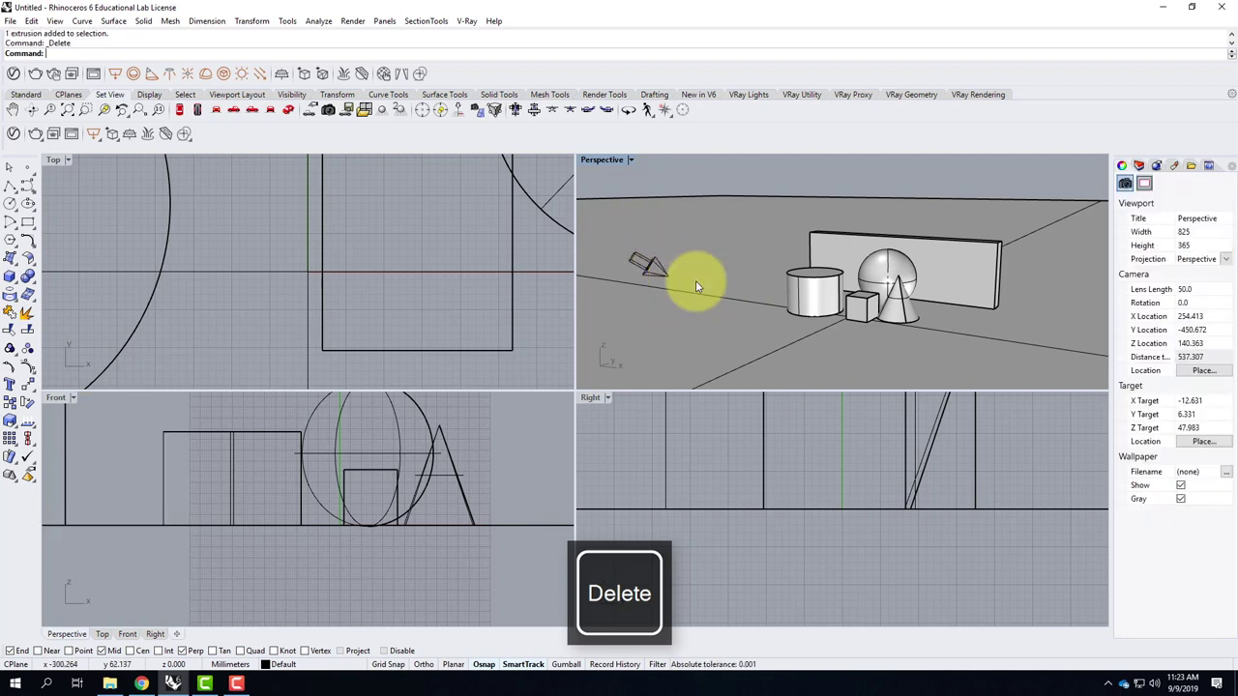
{"action": "left_click", "coordinate": [638, 254]}
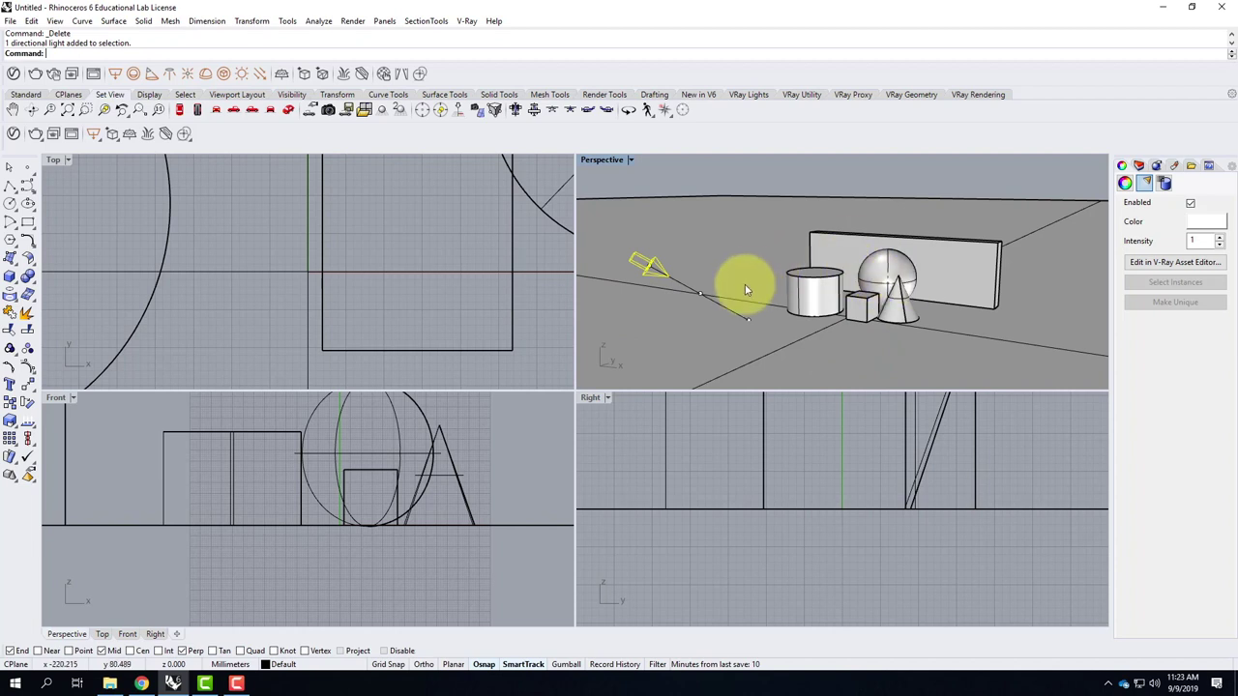
Step: Zoom and orbit the Perspective view until the cylinder, box, sphere, cone and back wall fill it
{"action": "scroll", "coordinate": [815, 292], "scroll_direction": "down", "scroll_amount": 2}
{"action": "scroll", "coordinate": [889, 280], "scroll_direction": "up", "scroll_amount": 5}
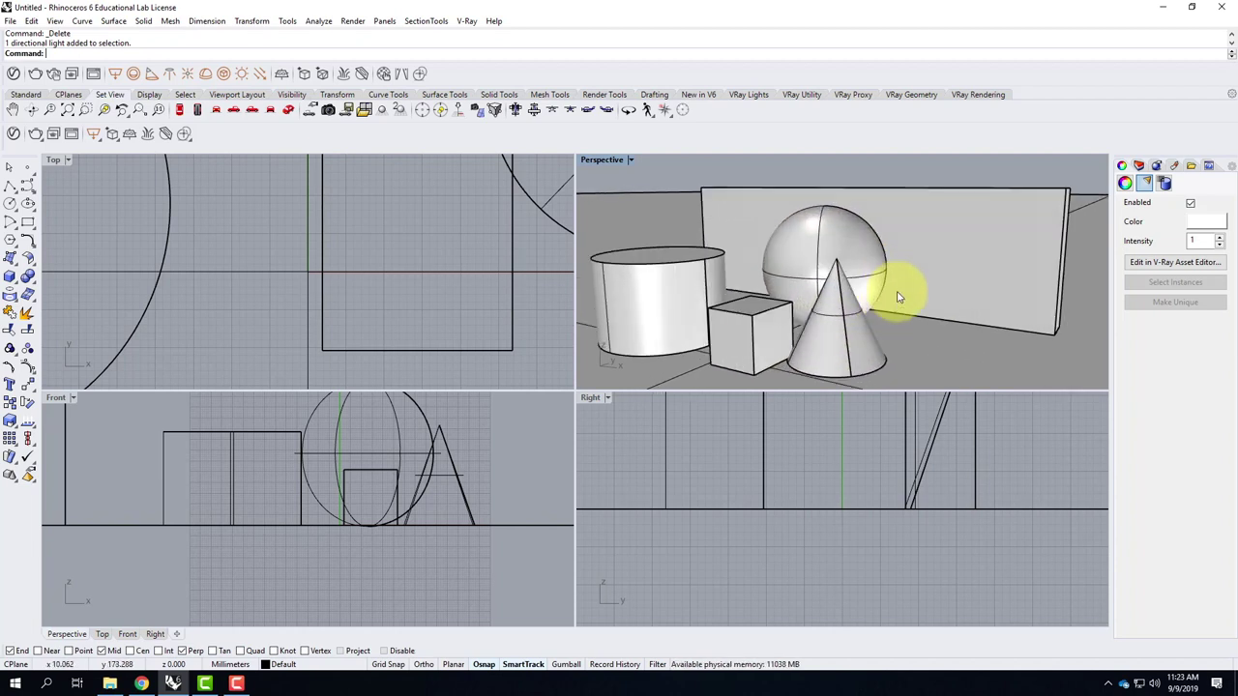
{"action": "scroll", "coordinate": [1040, 302], "scroll_direction": "down", "scroll_amount": 1}
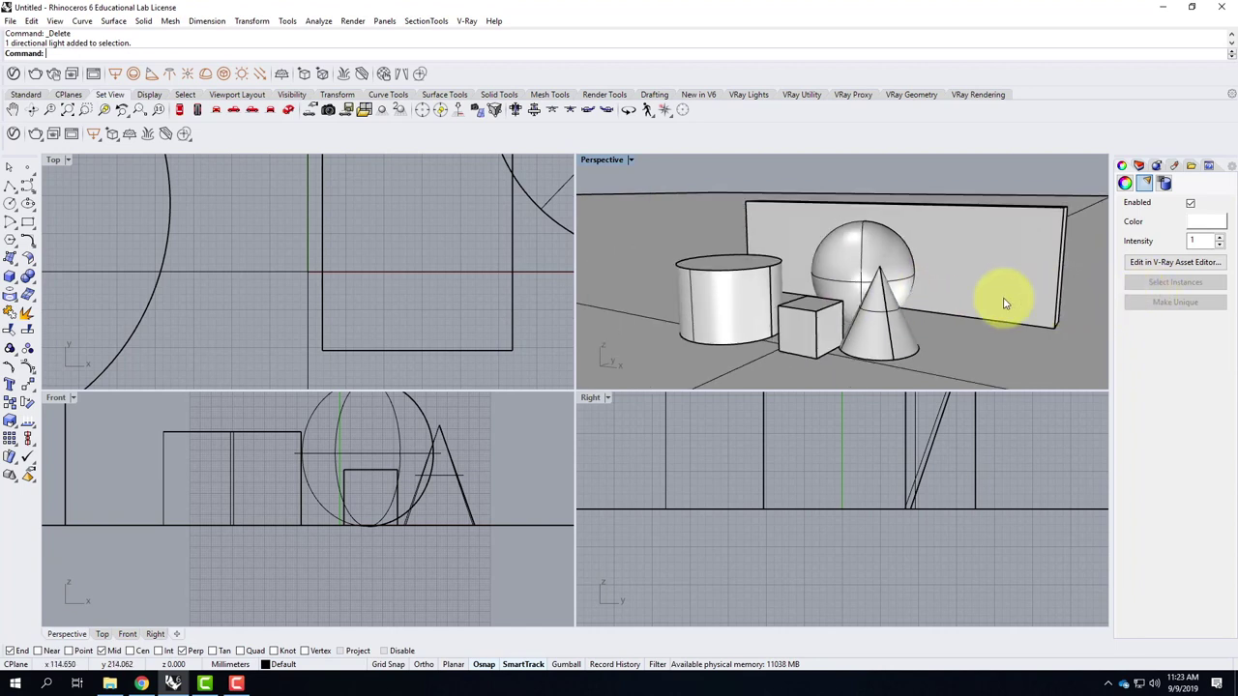
{"action": "right_click_drag", "start_coordinate": [790, 310], "coordinate": [781, 300]}
{"action": "scroll", "coordinate": [782, 300], "scroll_direction": "up", "scroll_amount": 1}
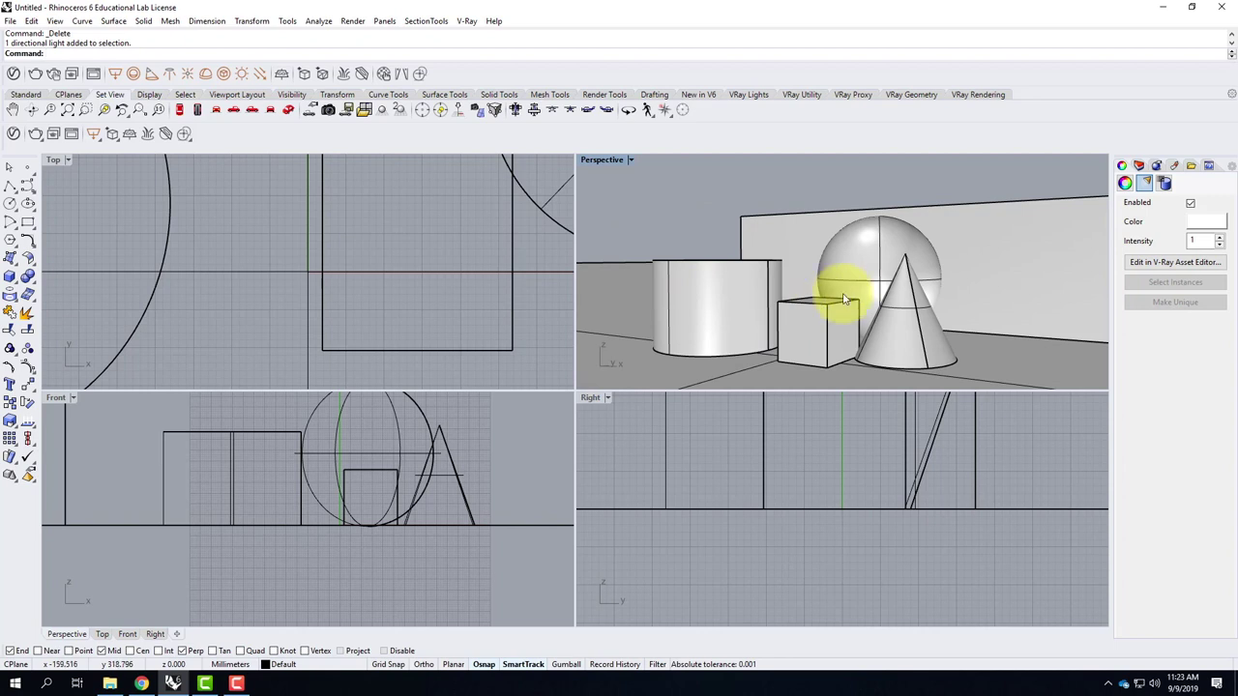
{"action": "right_click_drag", "start_coordinate": [904, 276], "coordinate": [842, 285]}
{"action": "scroll", "coordinate": [842, 284], "scroll_direction": "up", "scroll_amount": 2}
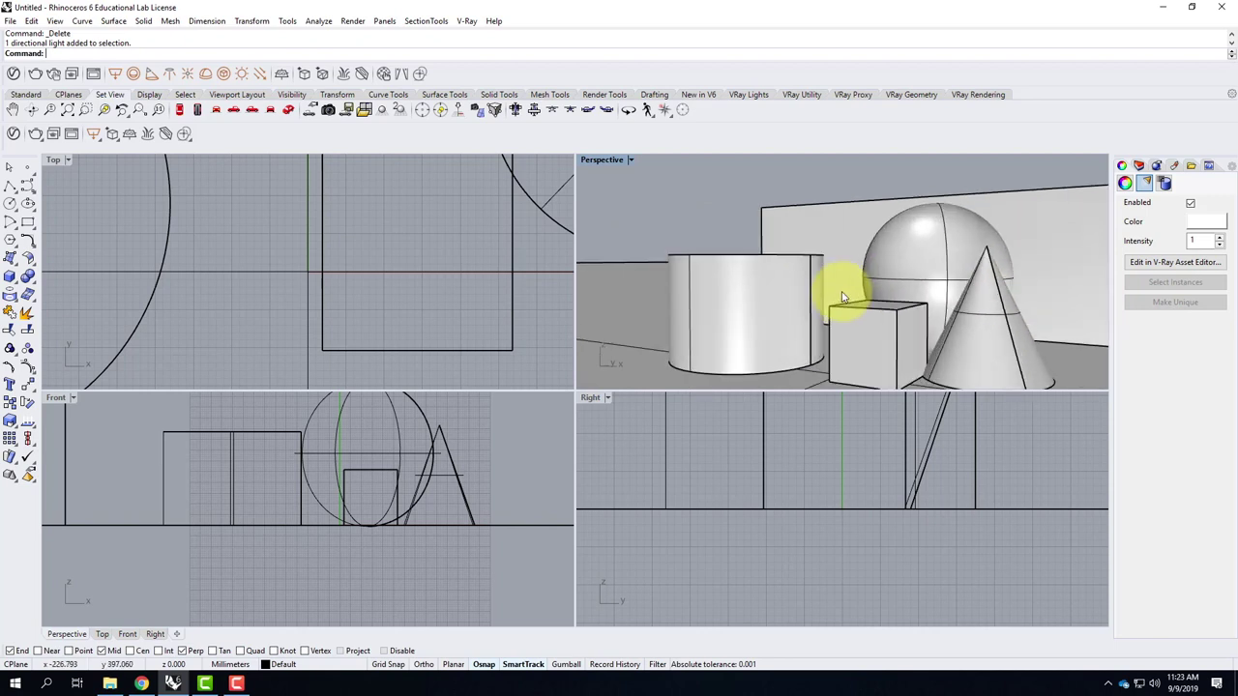
{"action": "scroll", "coordinate": [851, 300], "scroll_direction": "down", "scroll_amount": 2}
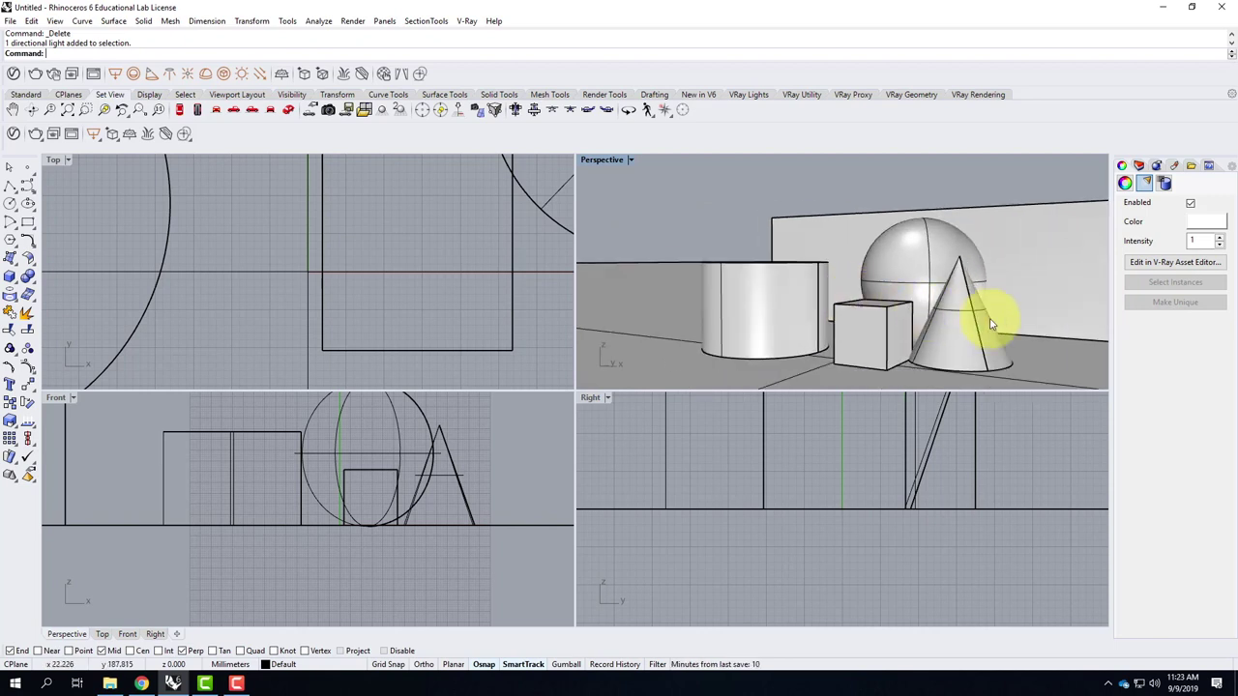
{"action": "scroll", "coordinate": [991, 324], "scroll_direction": "up", "scroll_amount": 1}
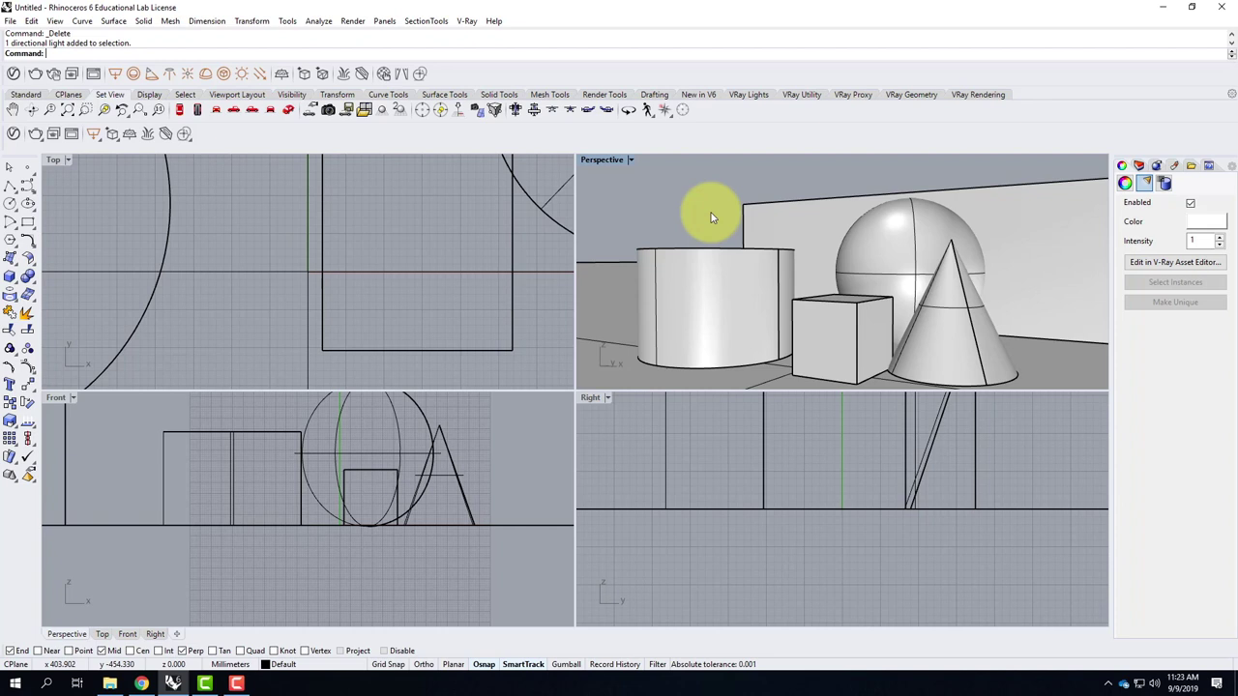
Step: Save the current Perspective framing as a named view called Render01
{"action": "left_click", "coordinate": [630, 162]}
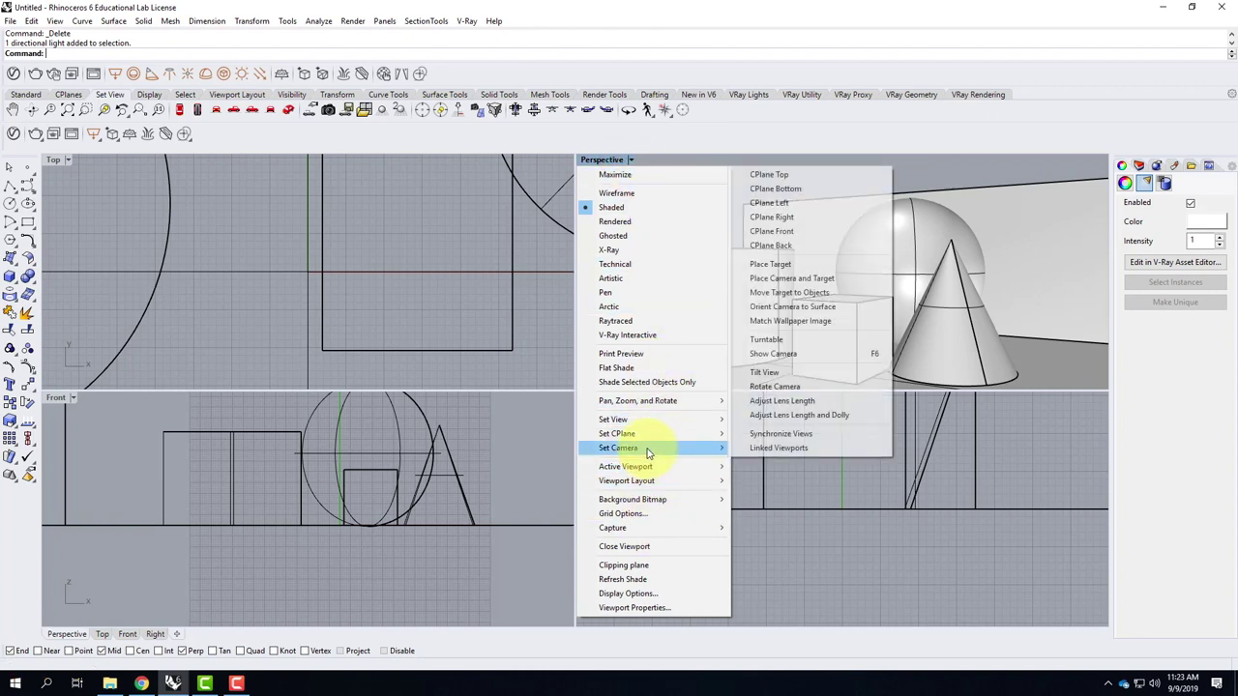
{"action": "mouse_move", "coordinate": [634, 422]}
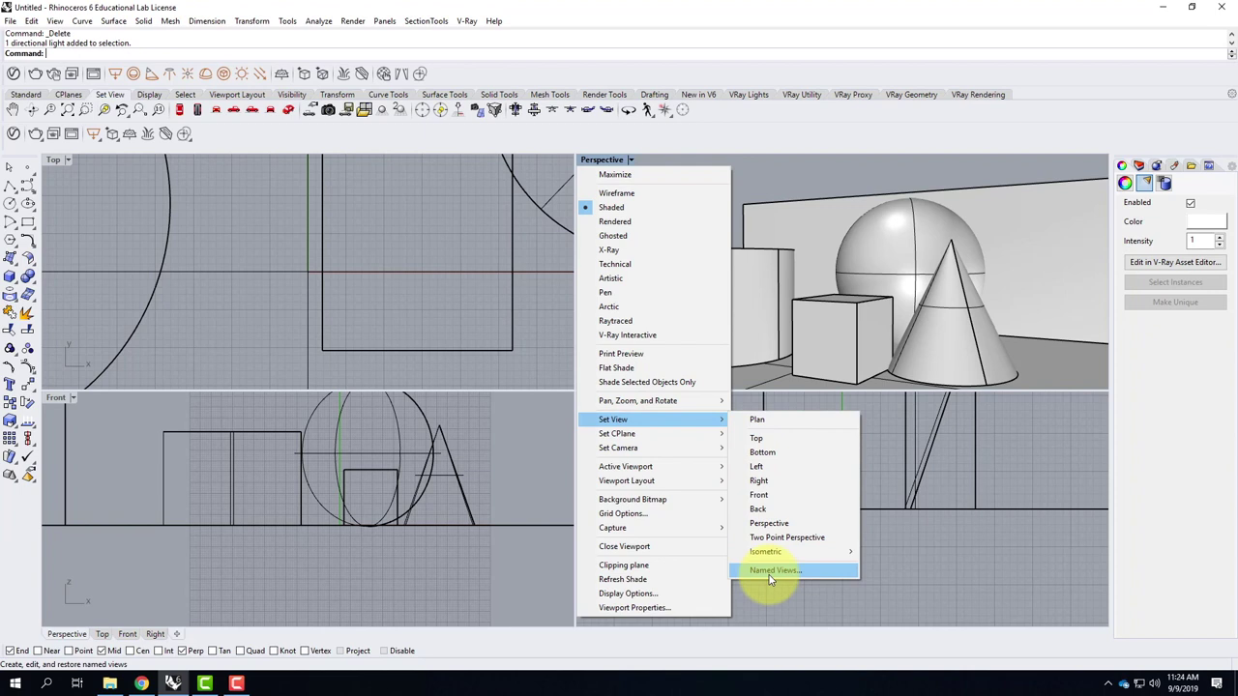
{"action": "left_click", "coordinate": [771, 573]}
{"action": "left_click_drag", "start_coordinate": [839, 398], "coordinate": [705, 186]}
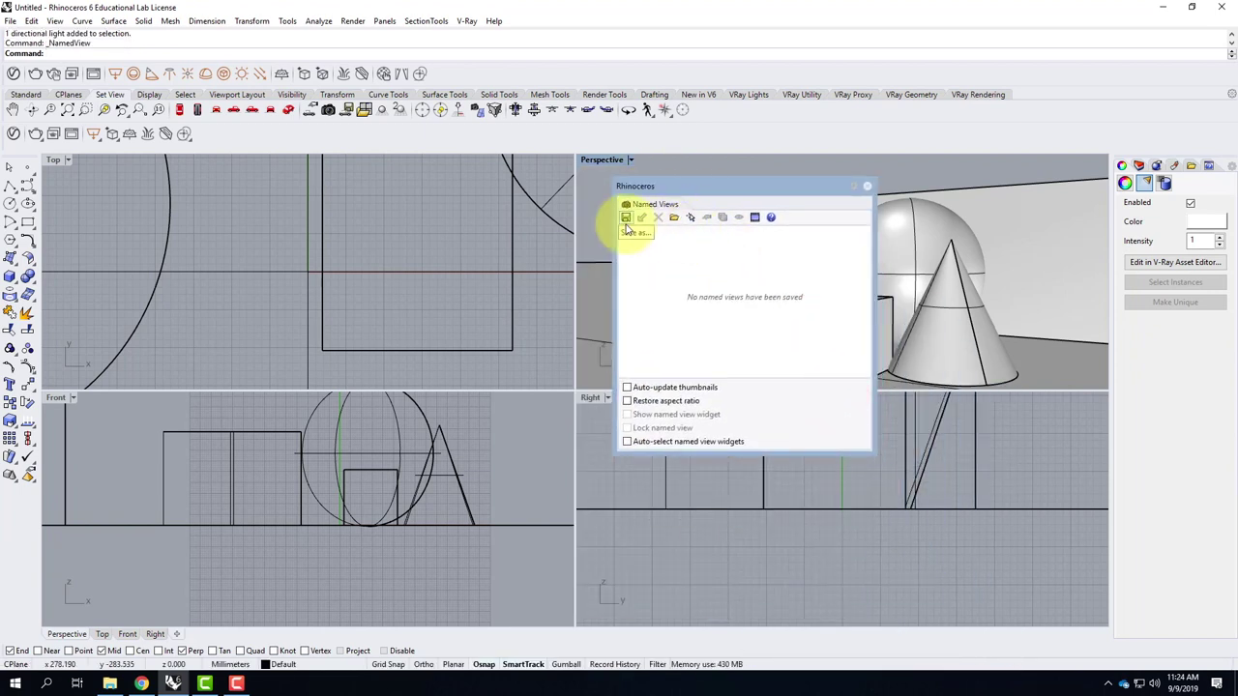
{"action": "left_click", "coordinate": [626, 218]}
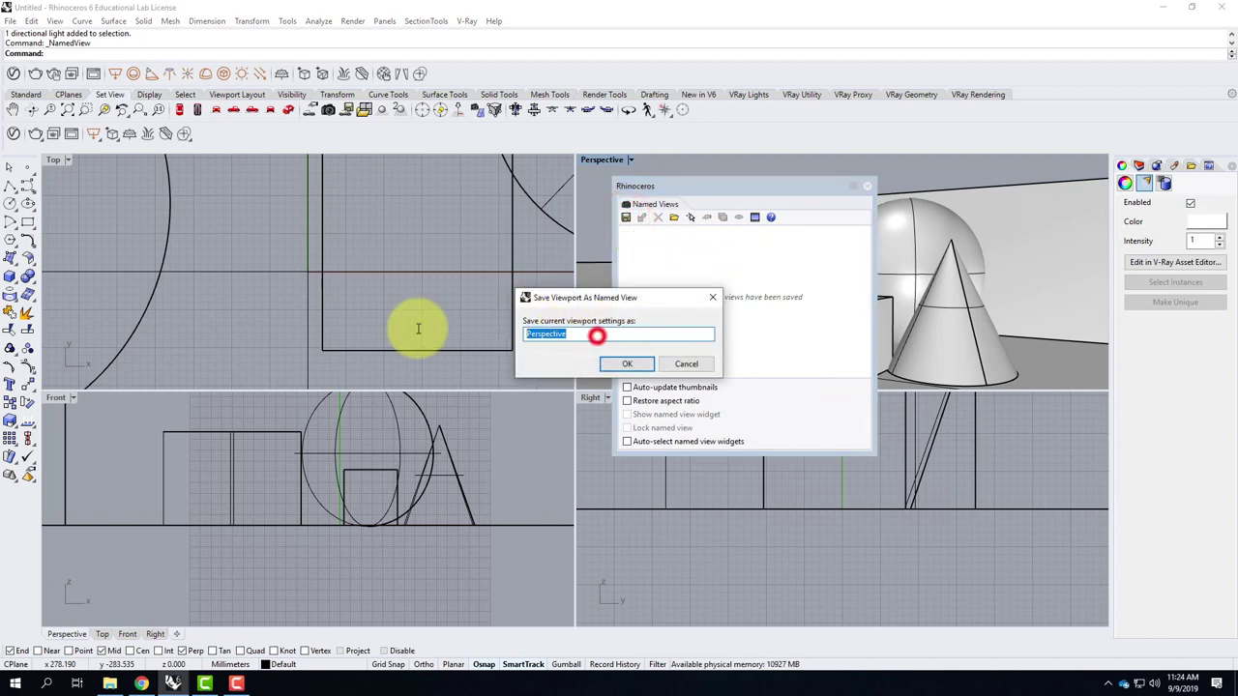
{"action": "type", "text": "Render01"}
{"action": "left_click", "coordinate": [644, 369]}
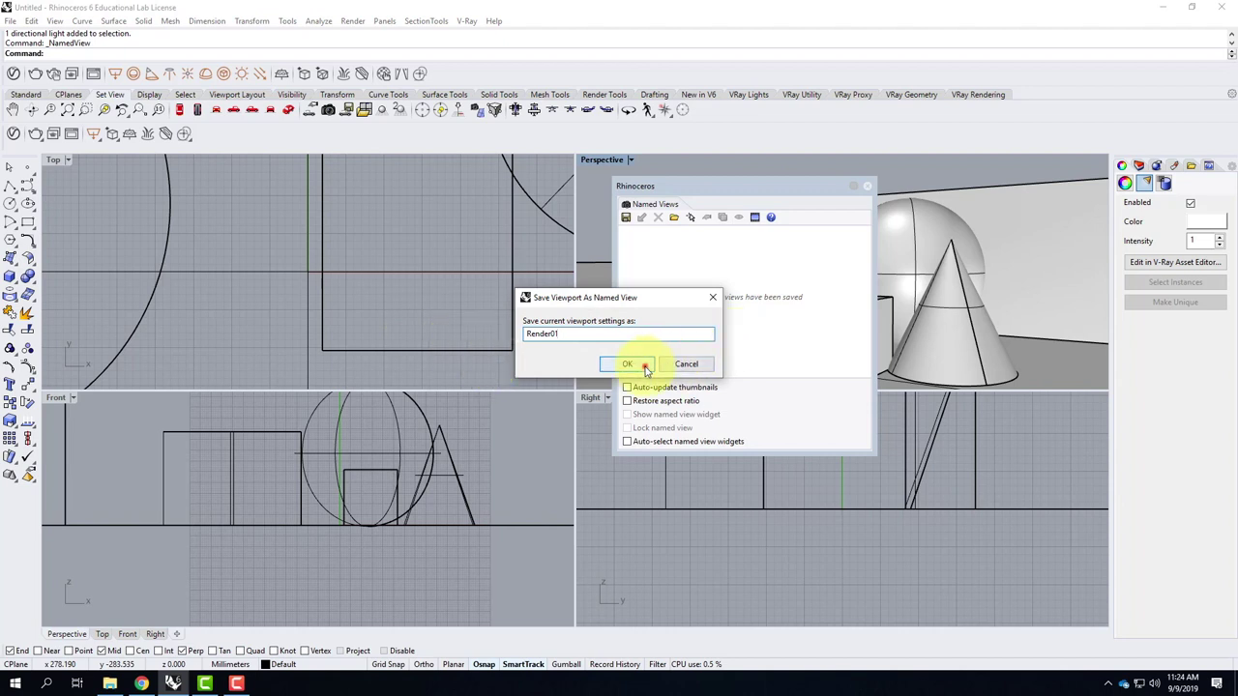
{"action": "left_click", "coordinate": [867, 186]}
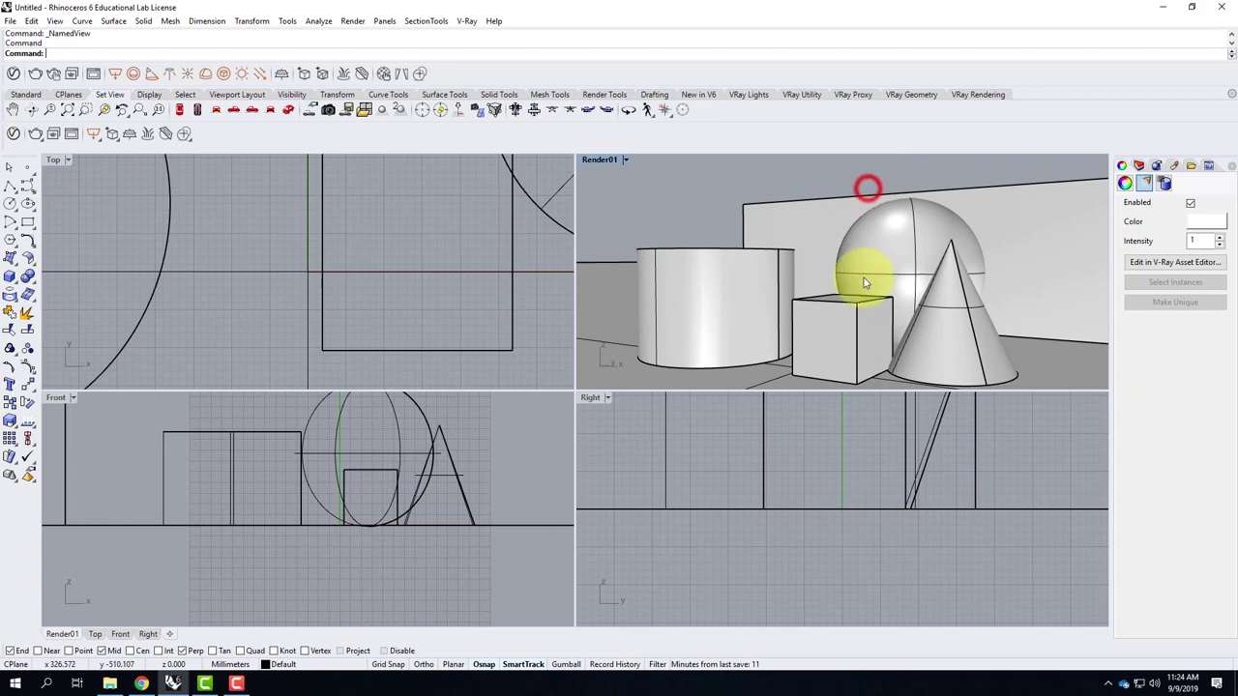
Step: Orbit away, then restore the Render01 named view in the viewport
{"action": "right_click_drag", "start_coordinate": [951, 267], "coordinate": [974, 281]}
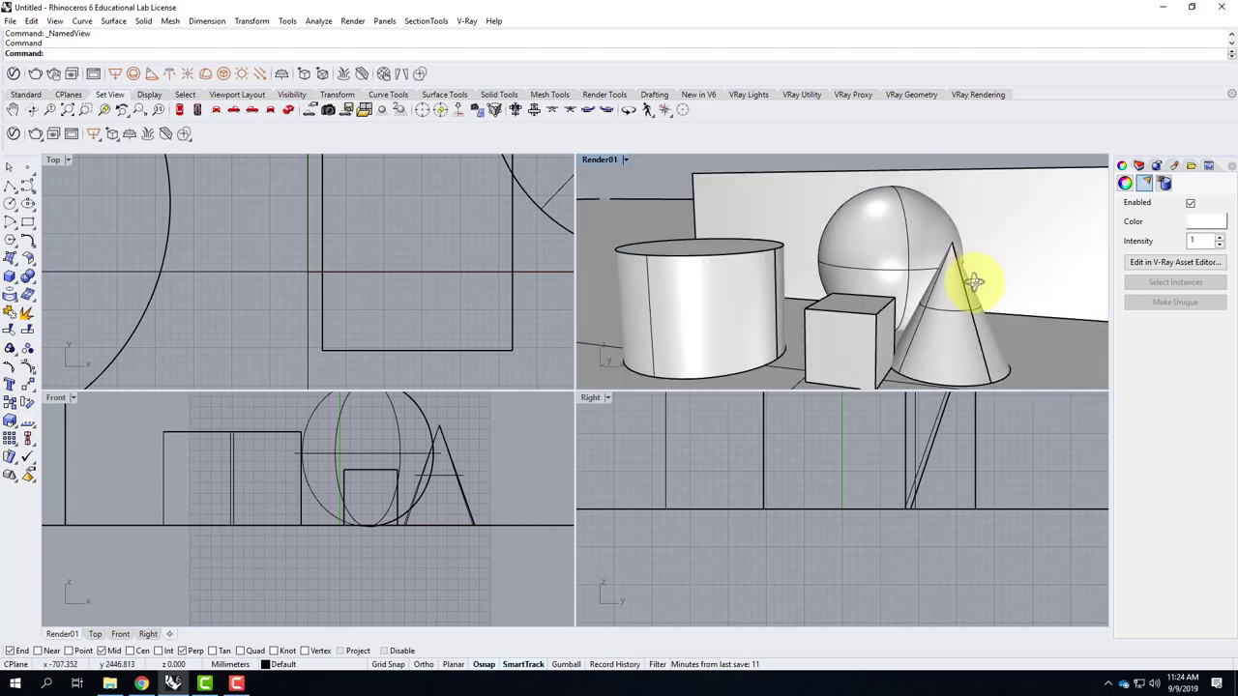
{"action": "left_click", "coordinate": [626, 159]}
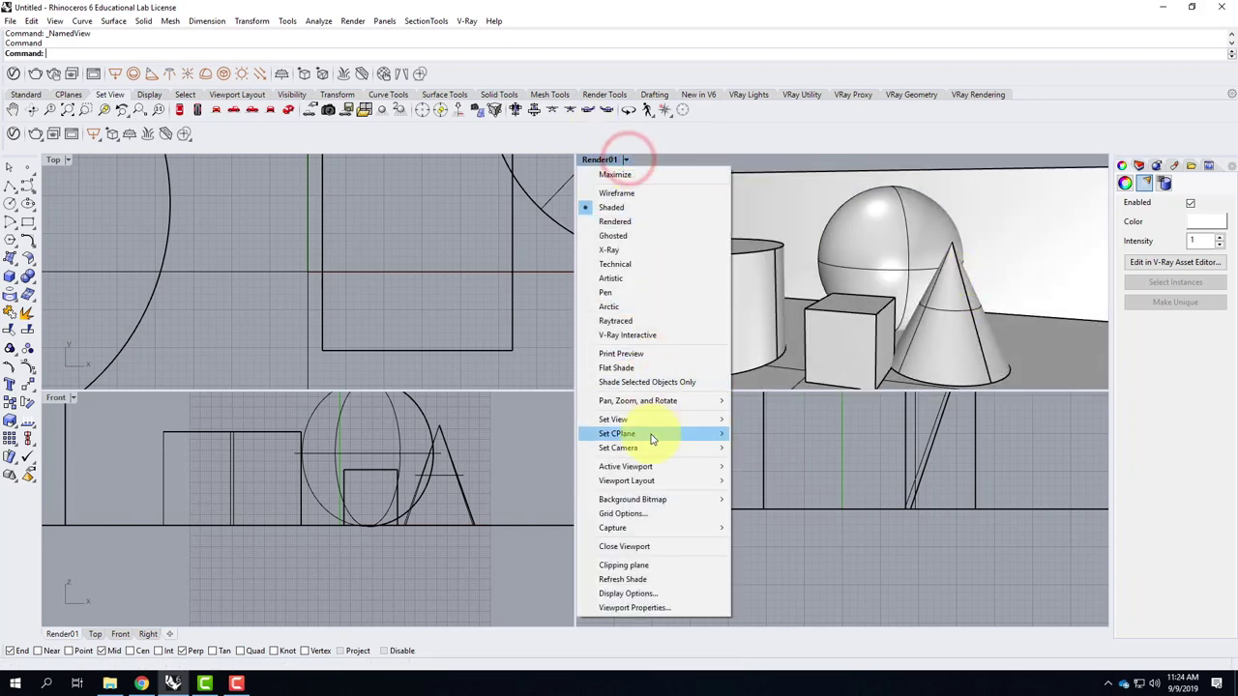
{"action": "mouse_move", "coordinate": [652, 421]}
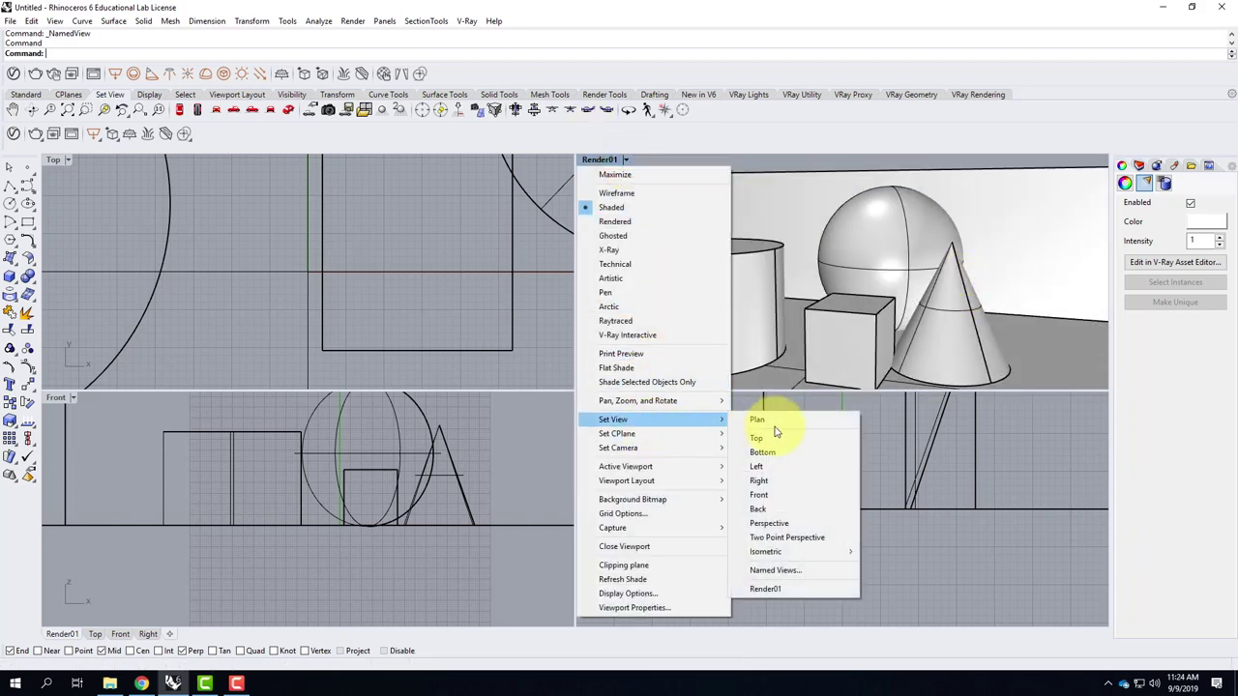
{"action": "left_click", "coordinate": [773, 592]}
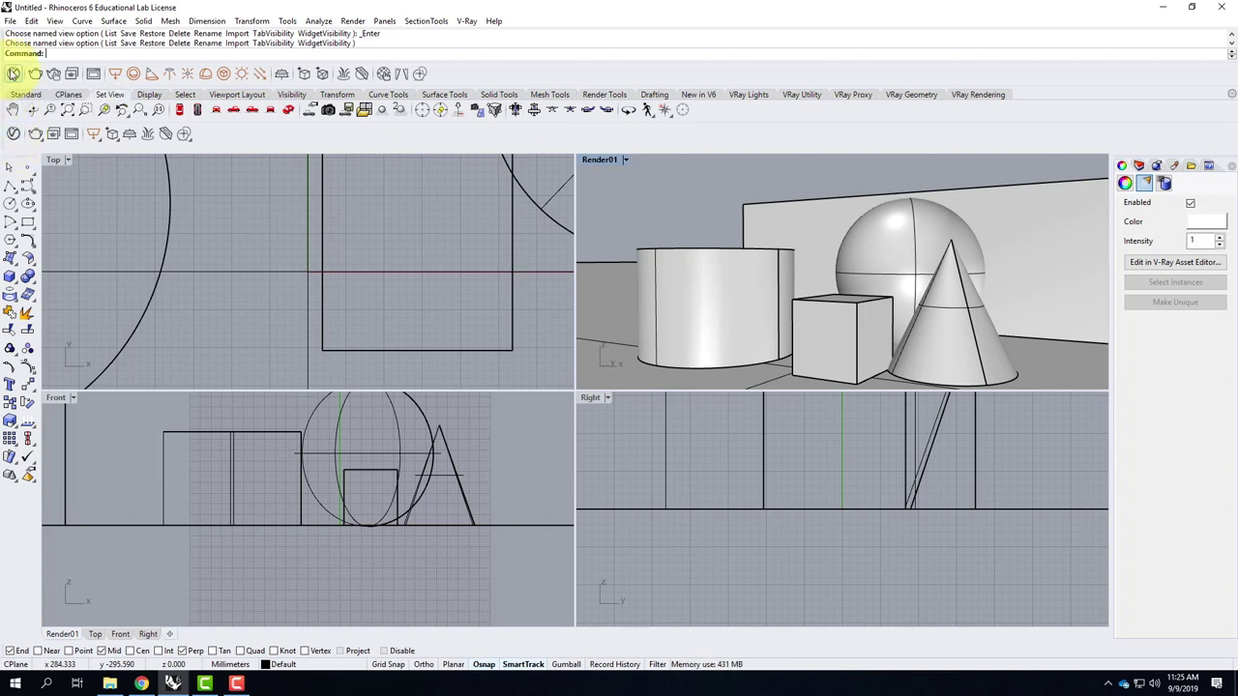
Step: Open the V-Ray Asset Editor and shift its window slightly left
{"action": "left_click", "coordinate": [12, 133]}
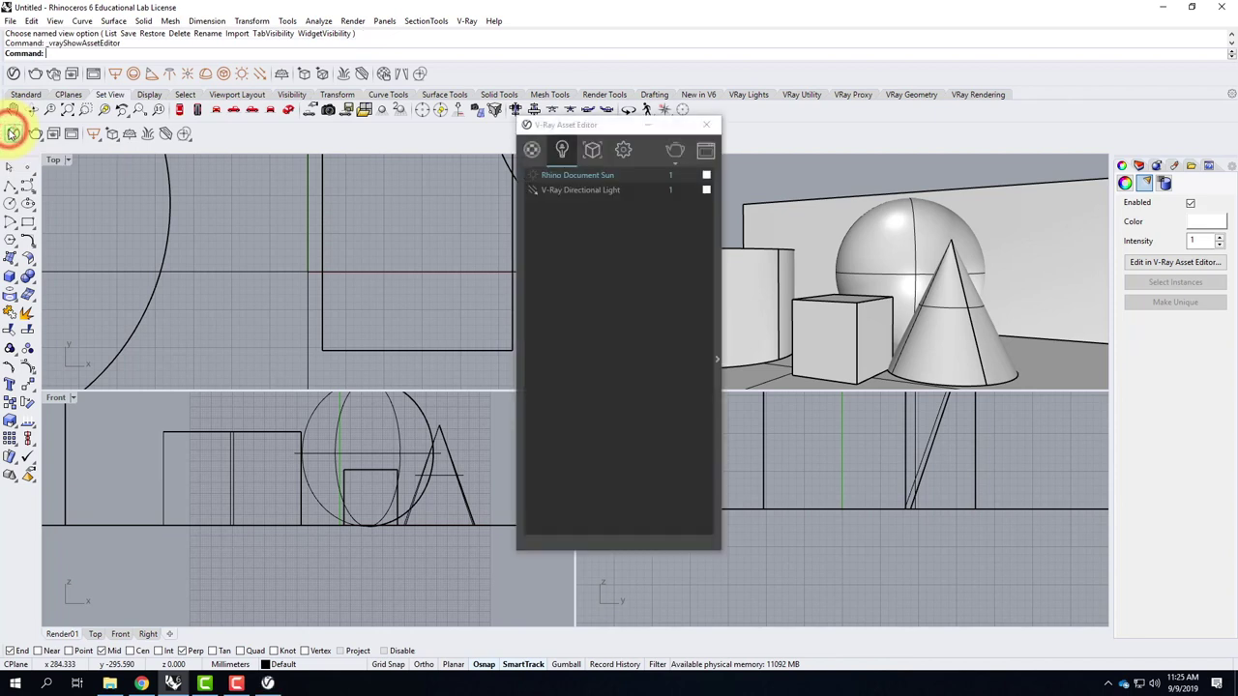
{"action": "left_click", "coordinate": [610, 125]}
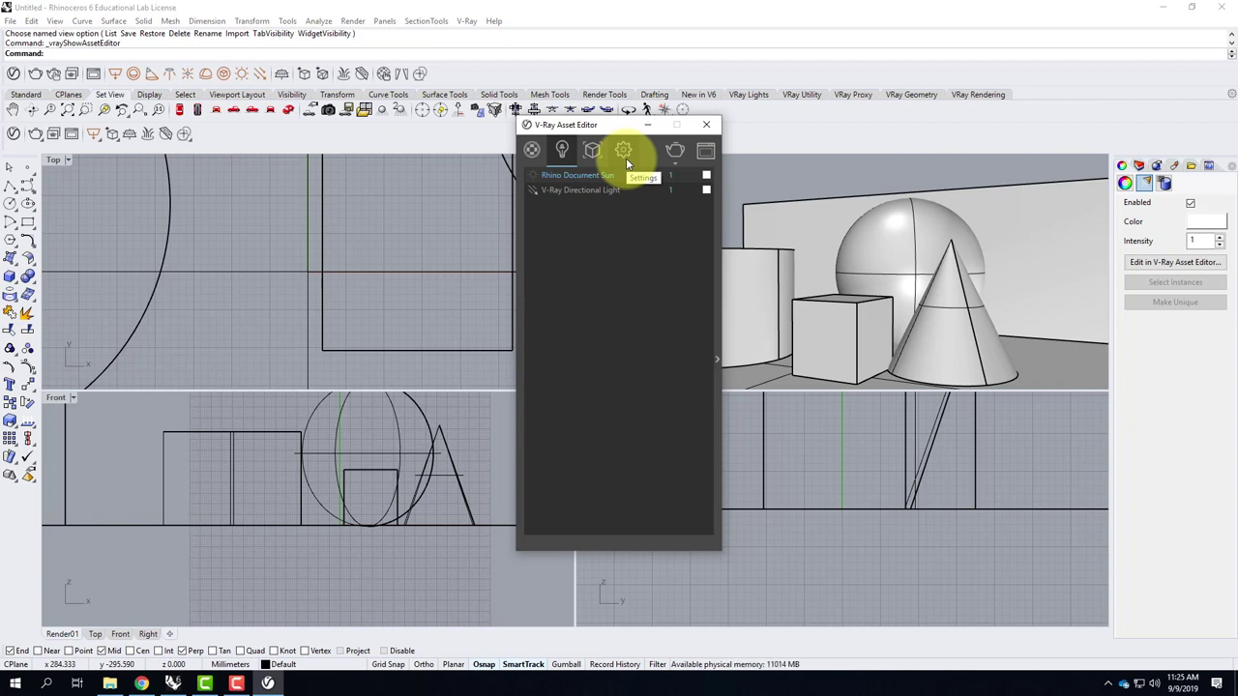
{"action": "left_click_drag", "start_coordinate": [564, 125], "coordinate": [469, 103]}
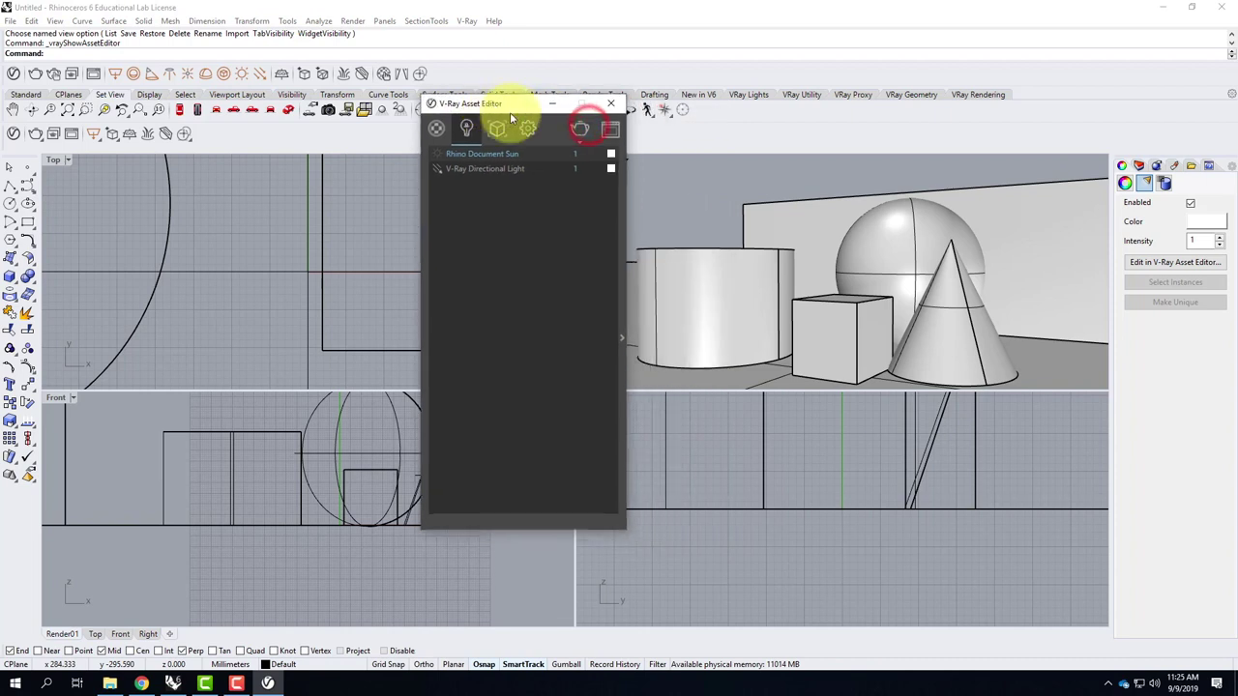
Step: Browse the Materials, Lights and Geometry lists, then switch to the render Settings tab
{"action": "left_click", "coordinate": [437, 131]}
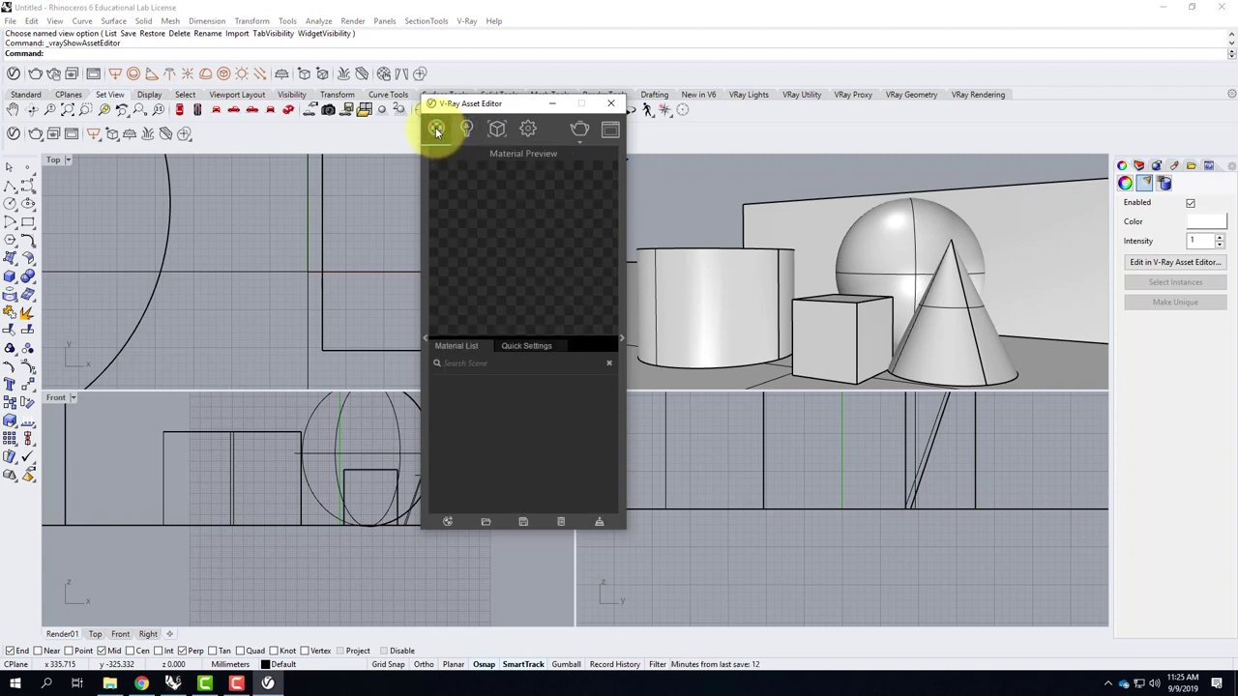
{"action": "left_click", "coordinate": [468, 128]}
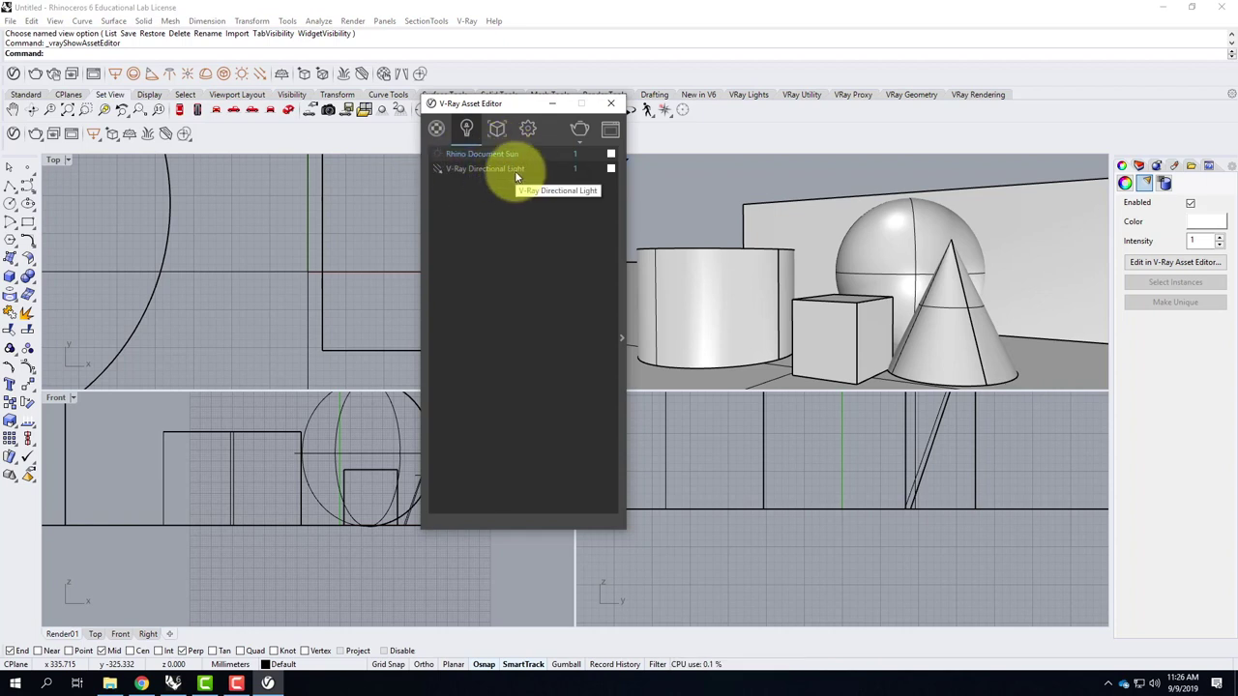
{"action": "left_click", "coordinate": [493, 132]}
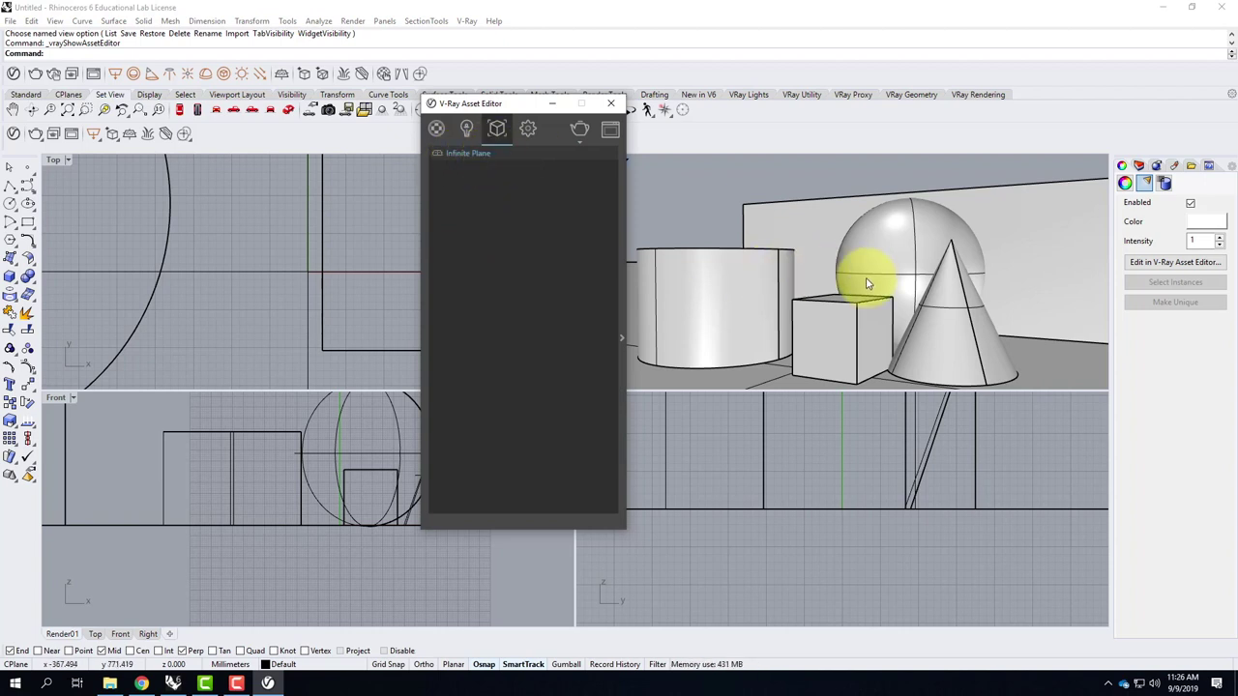
{"action": "left_click", "coordinate": [527, 131]}
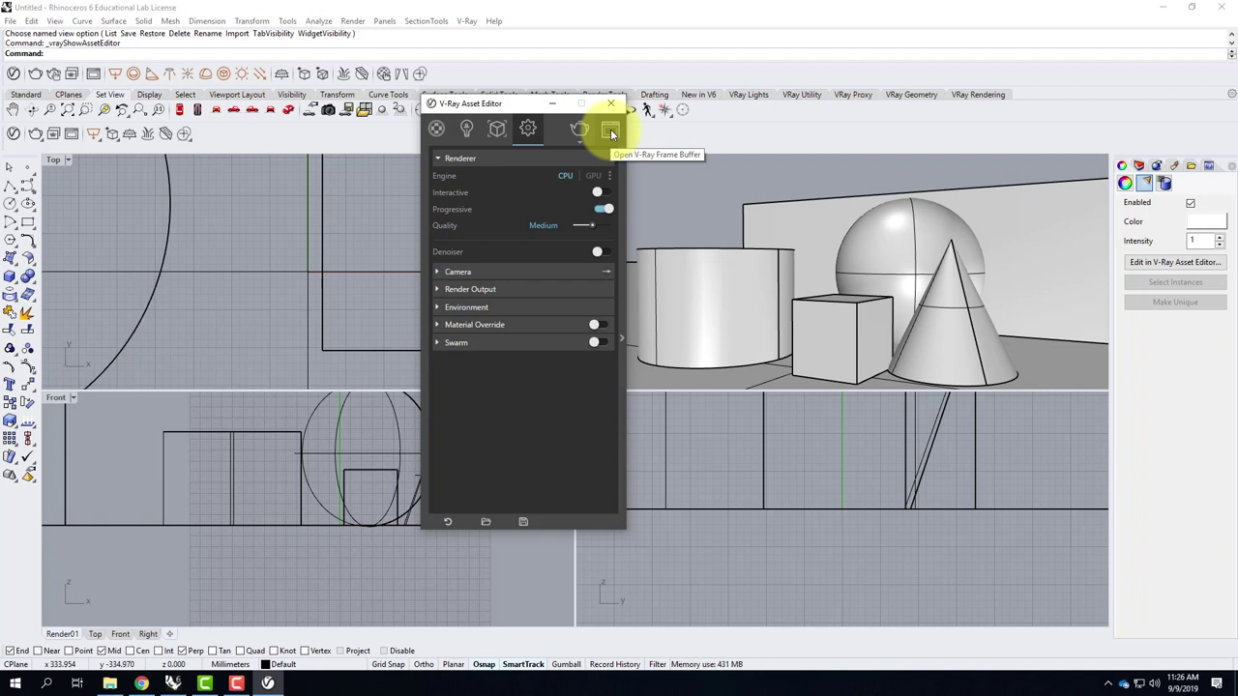
{"action": "left_click", "coordinate": [528, 129]}
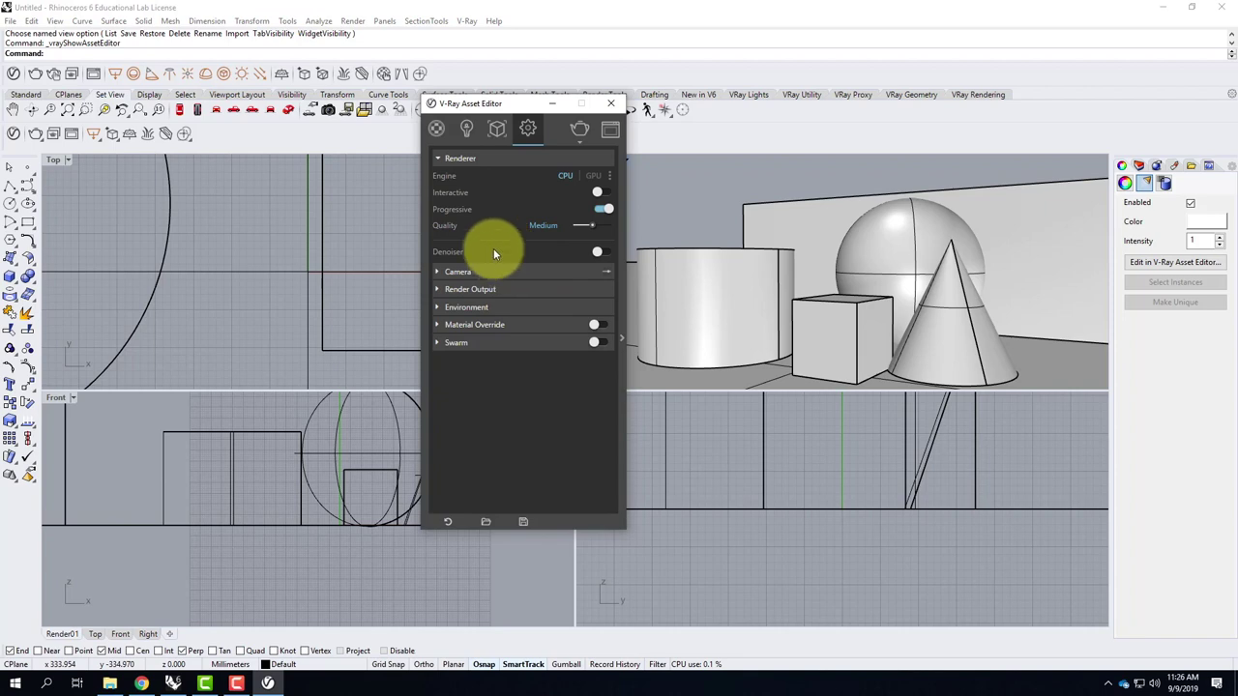
Step: Scroll the tutorial to the recommended Asset Editor settings screenshot, then return to the V-Ray editor in Rhino
{"action": "left_click", "coordinate": [141, 684]}
{"action": "scroll", "coordinate": [618, 343], "scroll_direction": "down", "scroll_amount": 3}
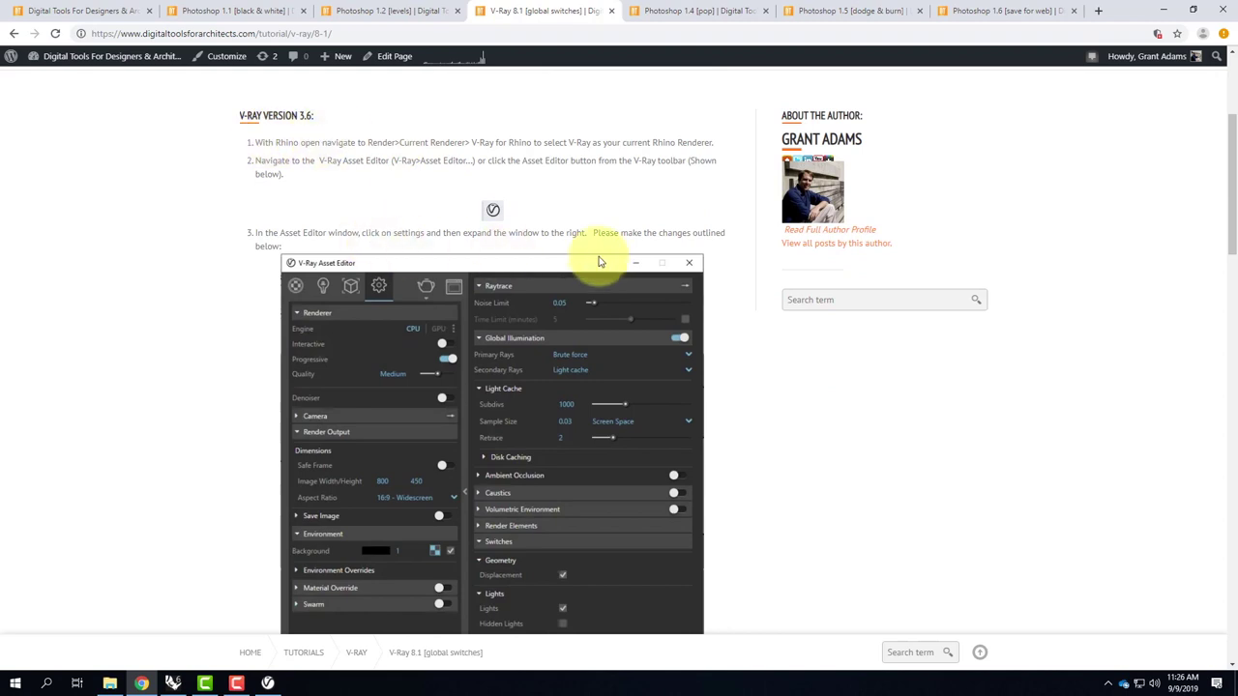
{"action": "scroll", "coordinate": [609, 266], "scroll_direction": "down", "scroll_amount": 1}
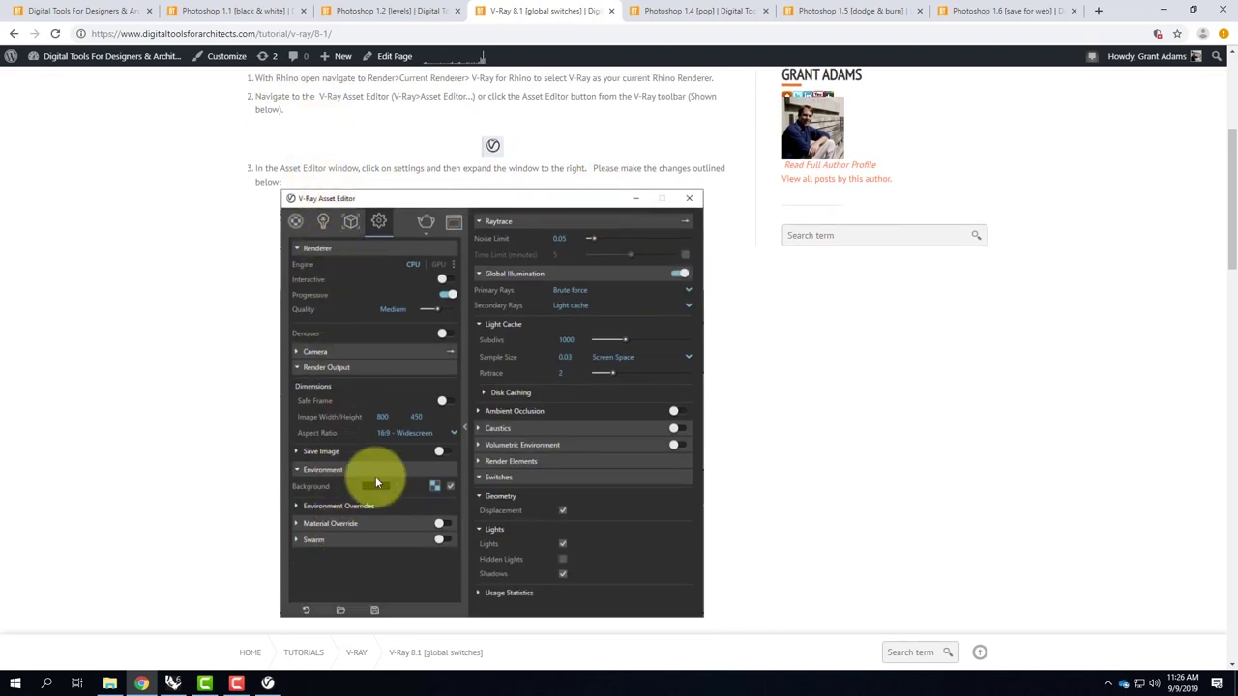
{"action": "scroll", "coordinate": [373, 484], "scroll_direction": "down", "scroll_amount": 1}
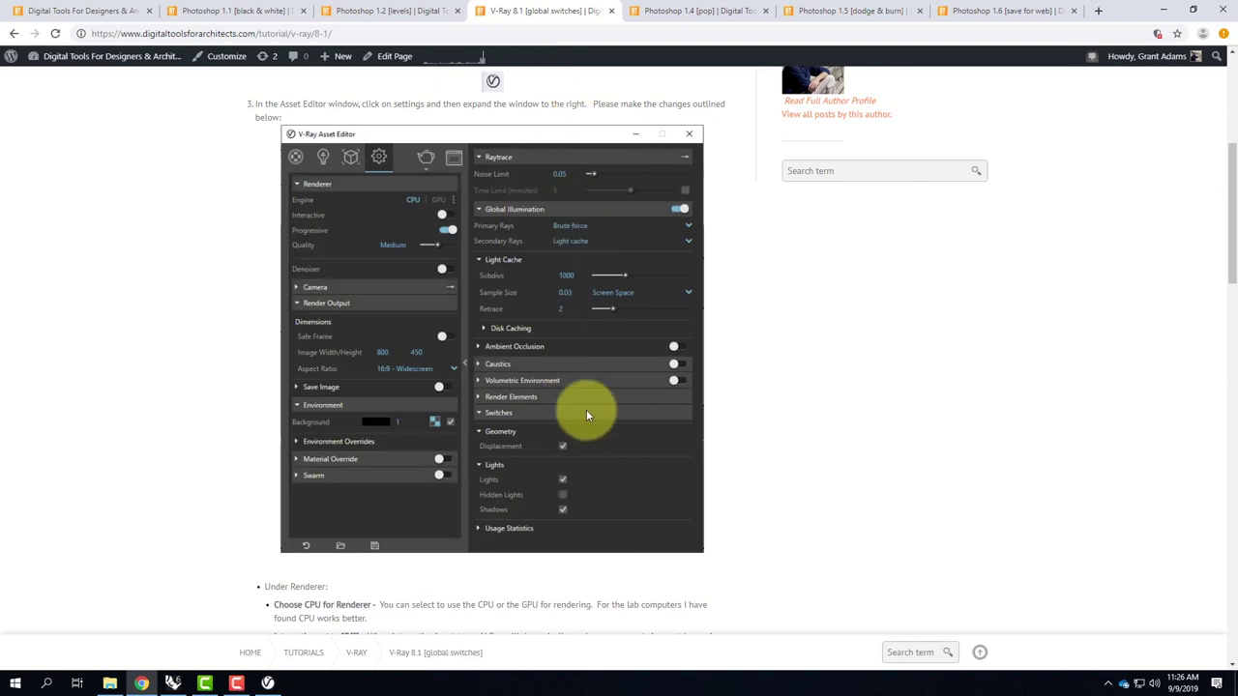
{"action": "left_click", "coordinate": [267, 682]}
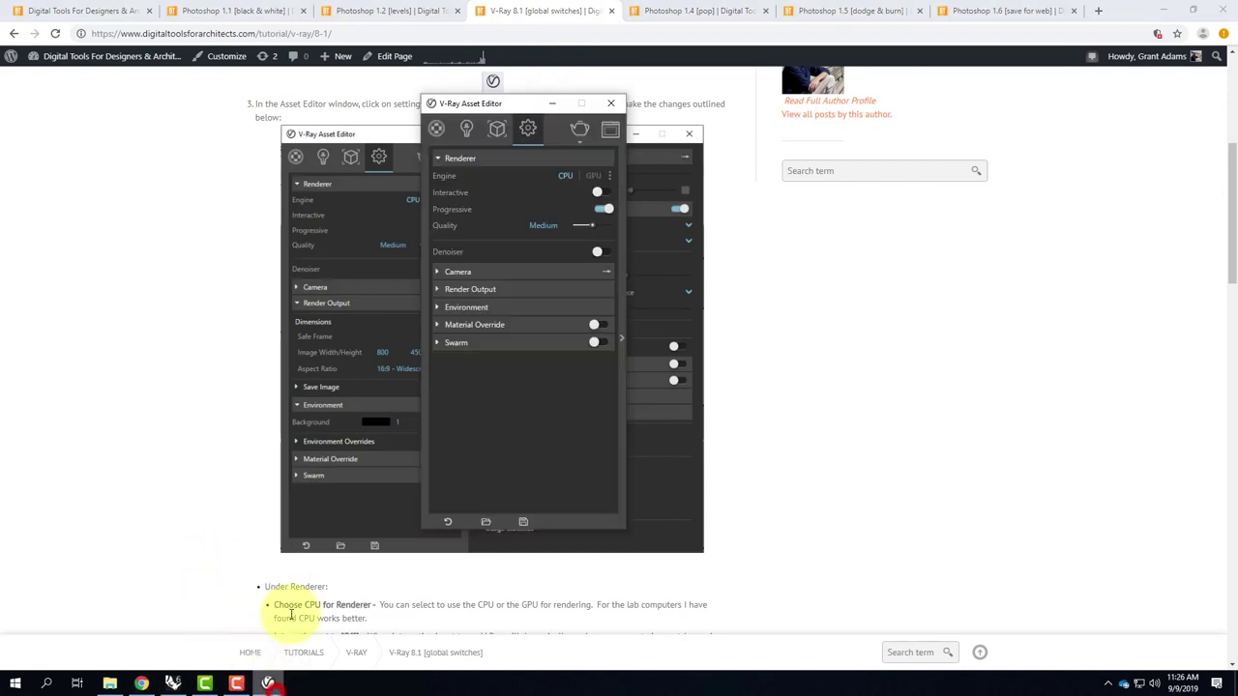
{"action": "left_click", "coordinate": [1166, 9]}
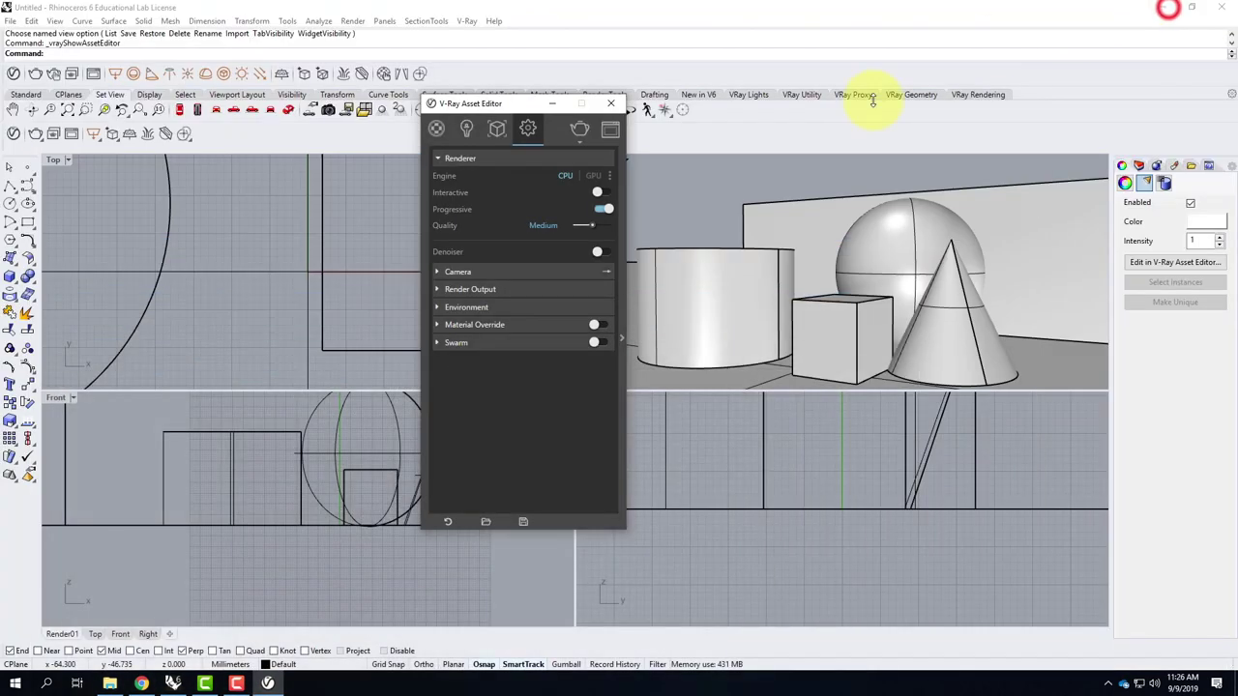
Step: Review the Renderer and Camera groups, then expand Render Output showing 800 × 450, 16:9 Widescreen
{"action": "left_click", "coordinate": [506, 103]}
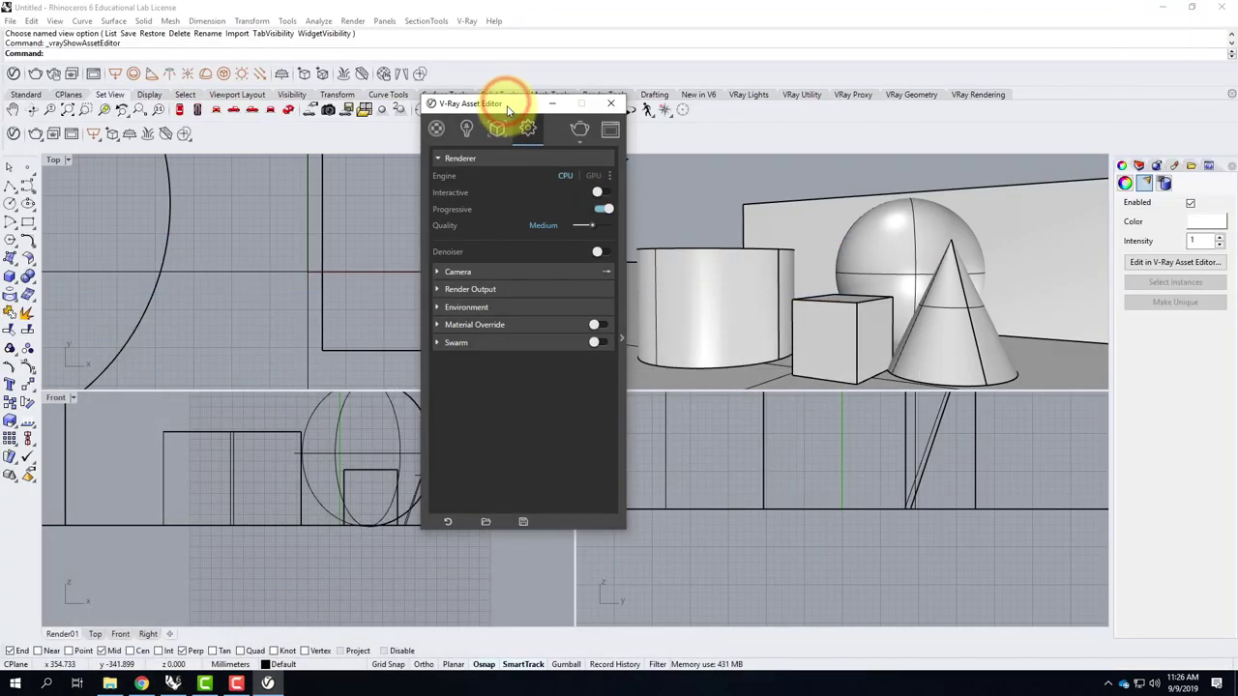
{"action": "left_click", "coordinate": [437, 158]}
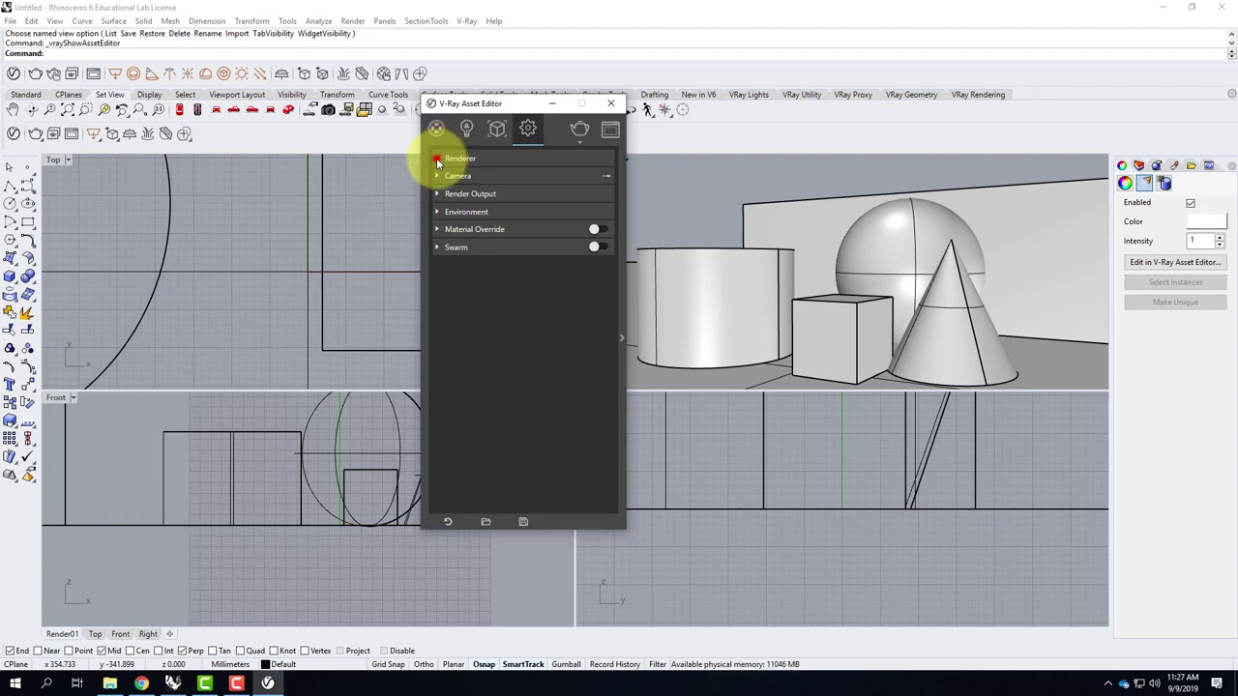
{"action": "left_click", "coordinate": [436, 158]}
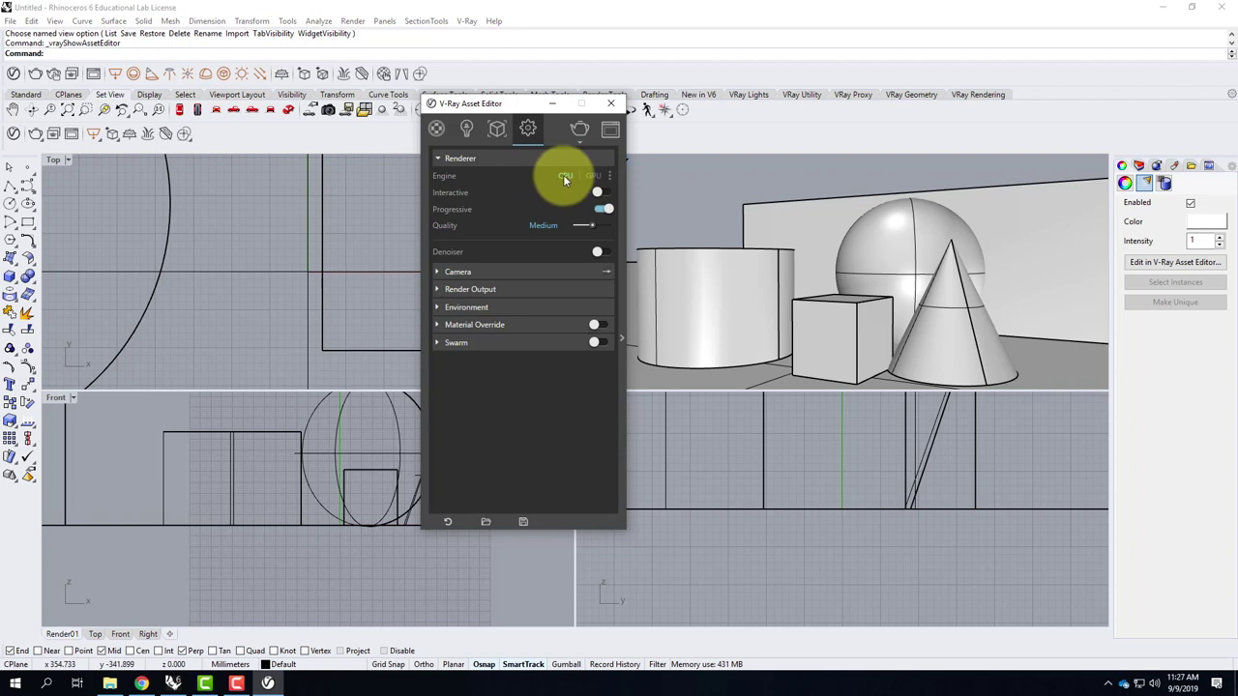
{"action": "mouse_move", "coordinate": [459, 198]}
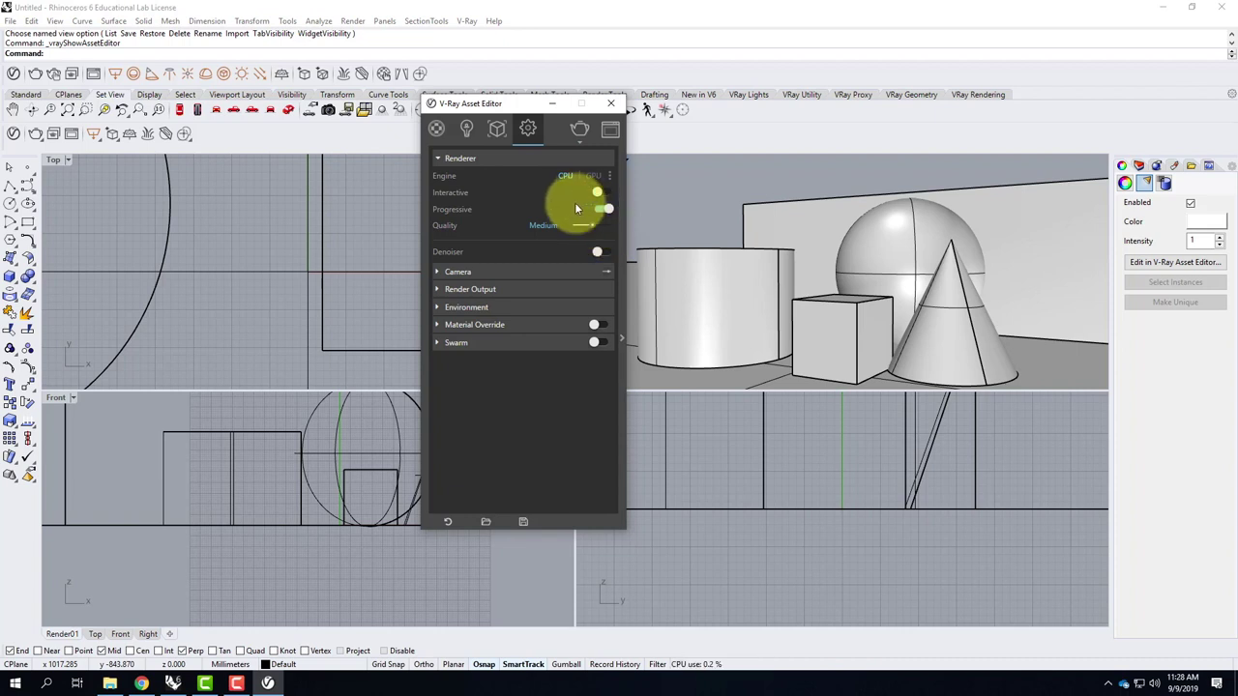
{"action": "left_click", "coordinate": [437, 272]}
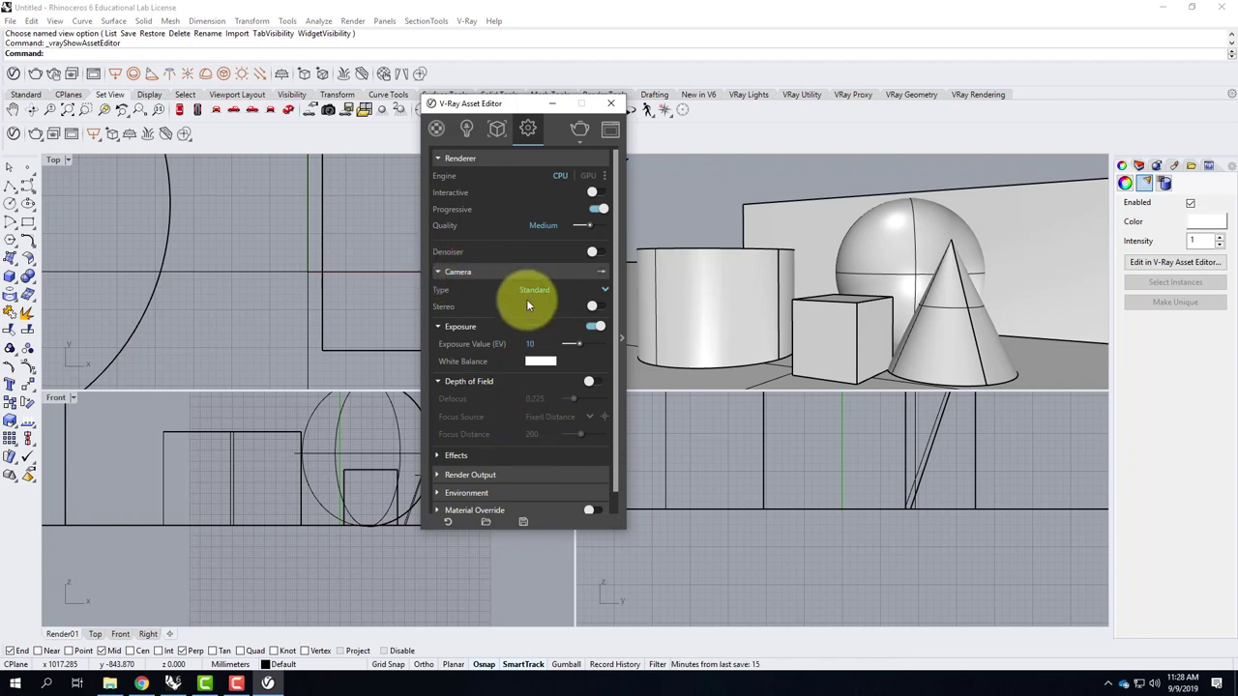
{"action": "left_click", "coordinate": [438, 273]}
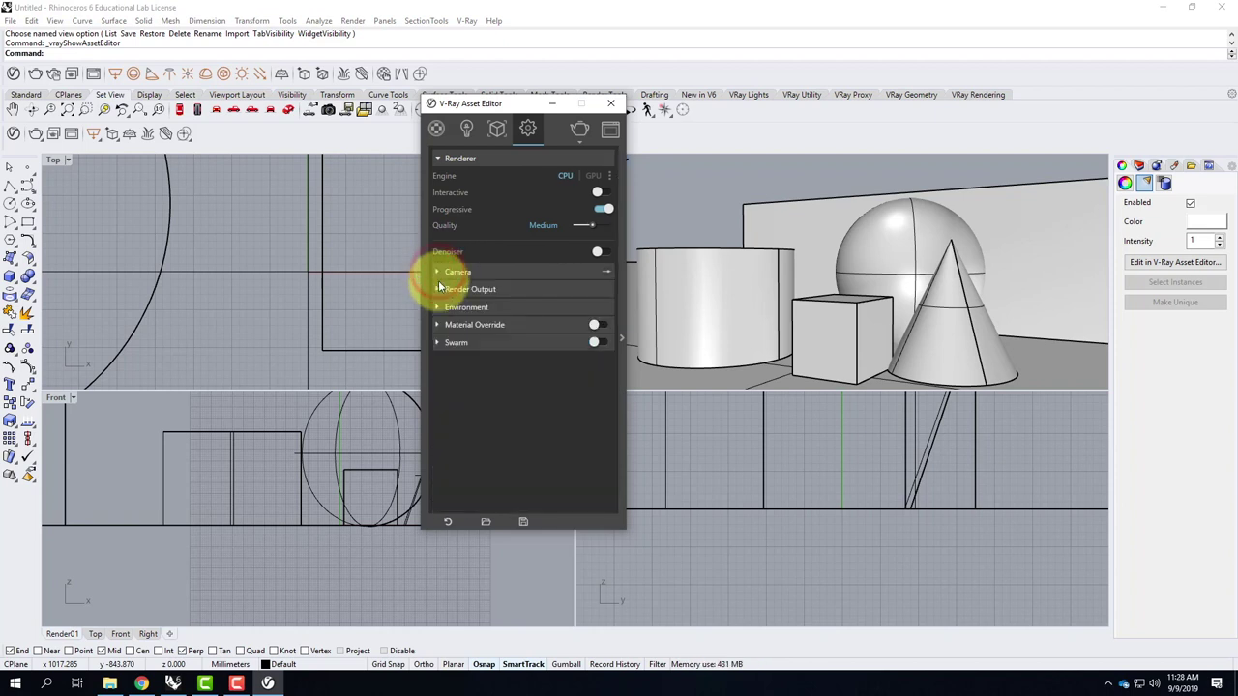
{"action": "left_click", "coordinate": [438, 290]}
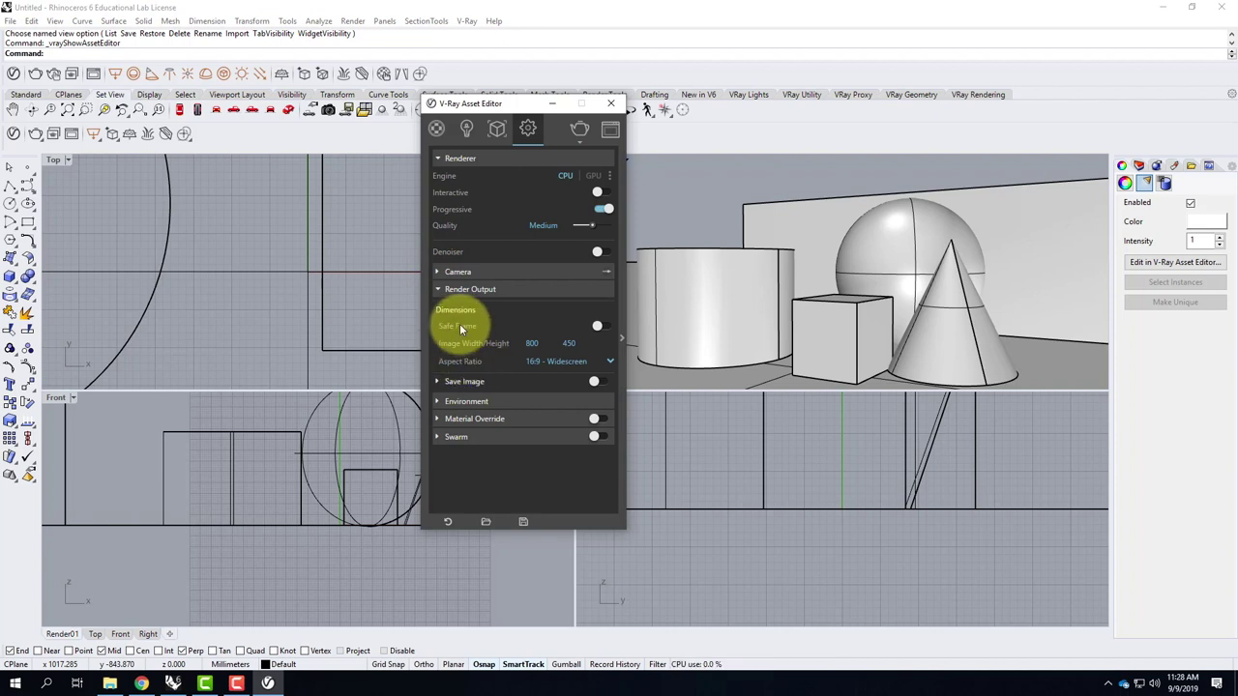
{"action": "left_click", "coordinate": [610, 363]}
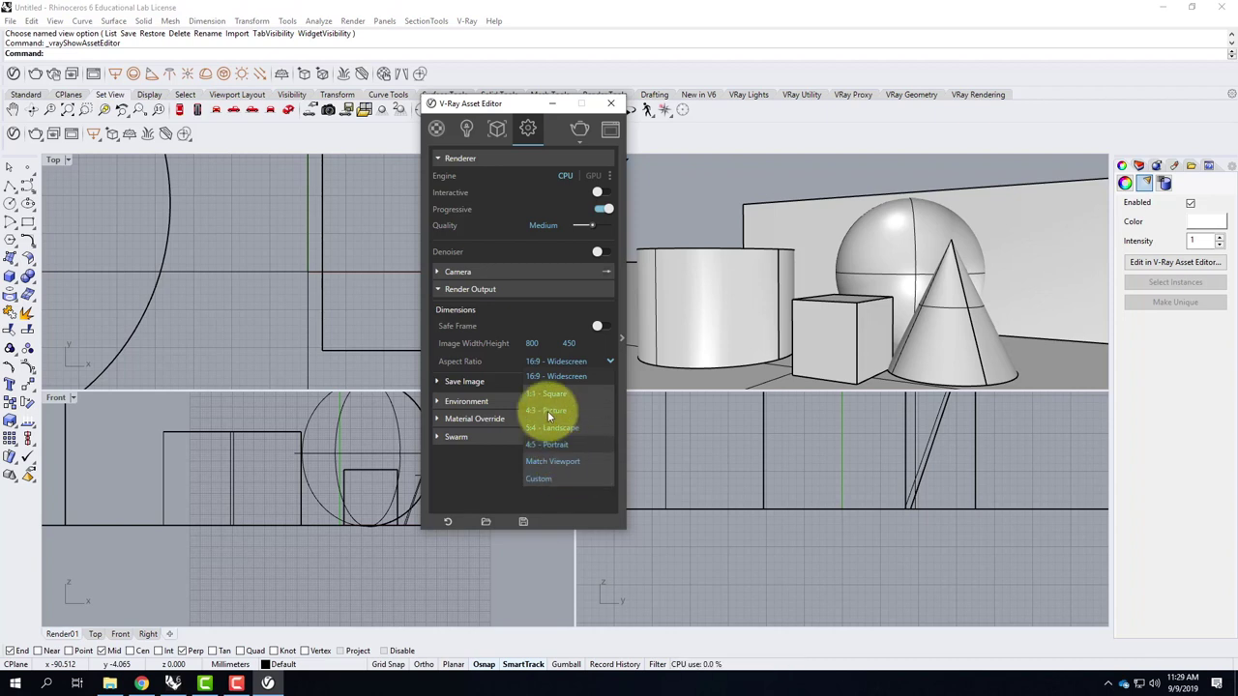
{"action": "left_click", "coordinate": [492, 357]}
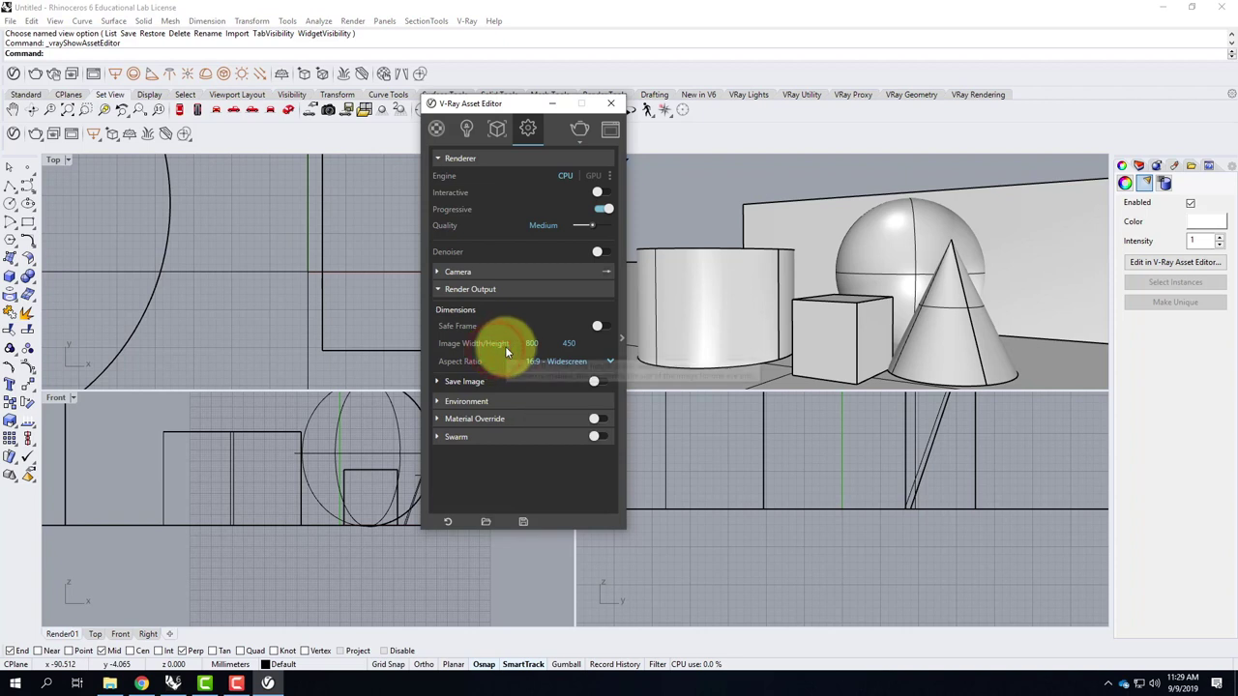
{"action": "mouse_move", "coordinate": [473, 348]}
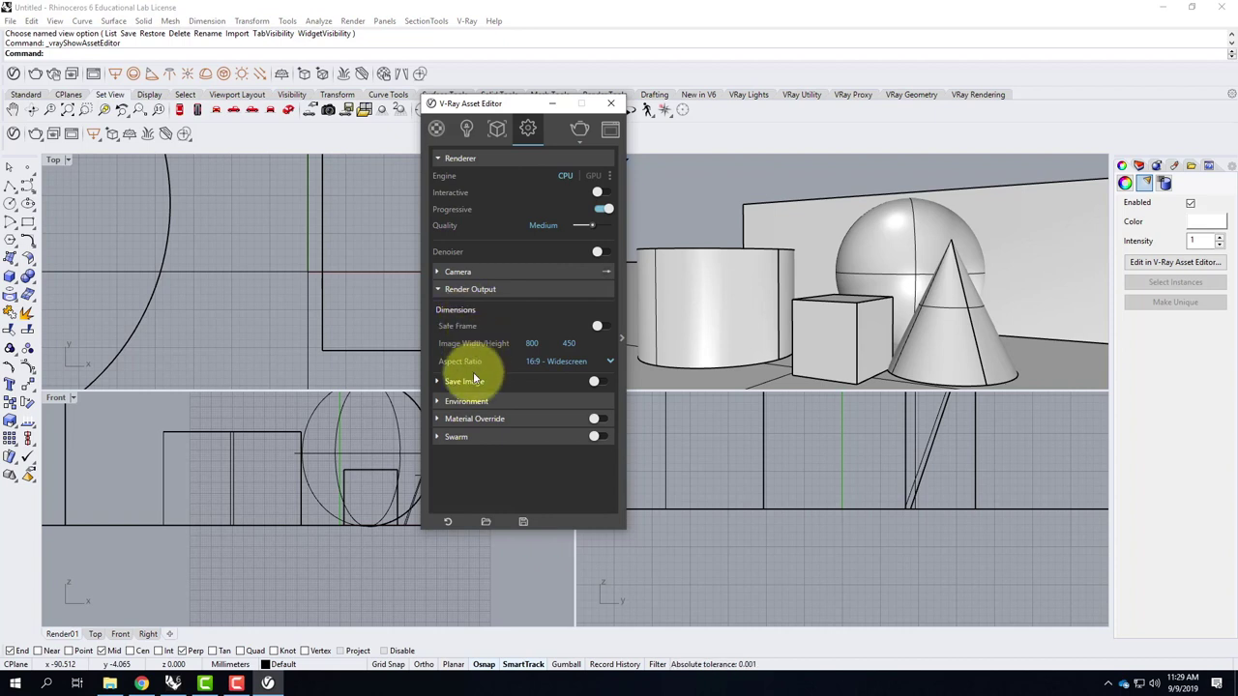
Step: Expand Environment, open the Background colour swatch and set the picker range to 0 to 255
{"action": "left_click", "coordinate": [437, 289]}
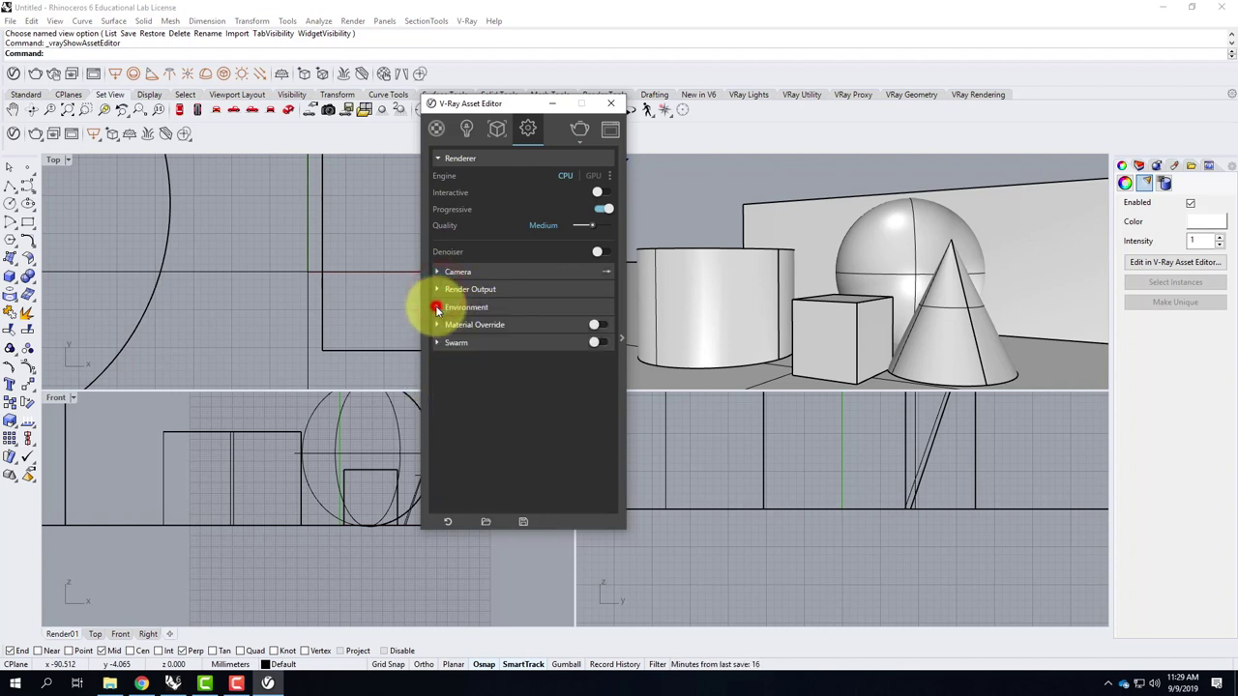
{"action": "left_click", "coordinate": [437, 307]}
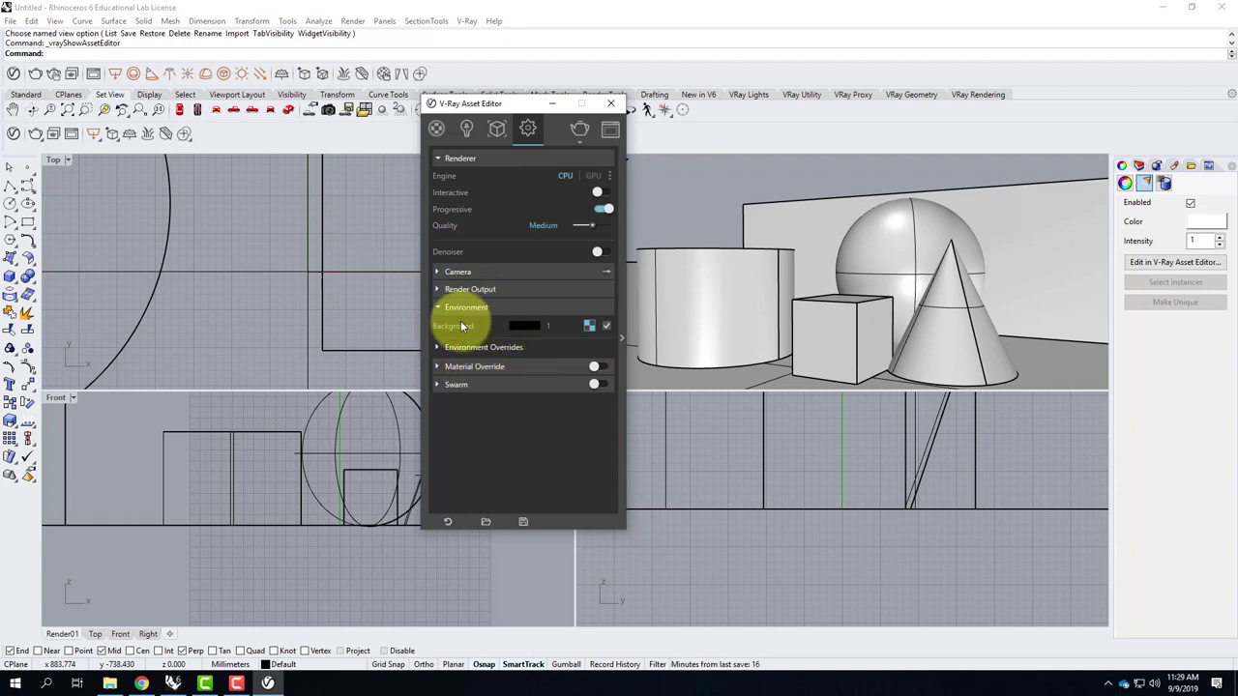
{"action": "left_click", "coordinate": [520, 325]}
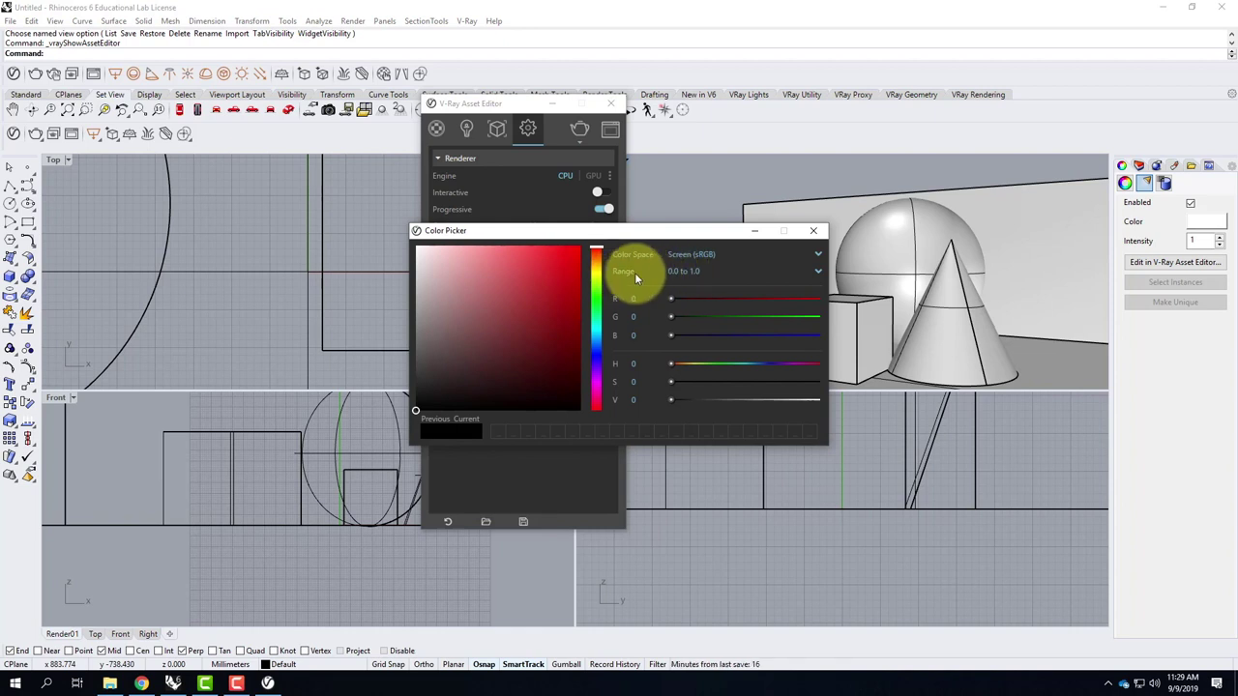
{"action": "left_click", "coordinate": [705, 272]}
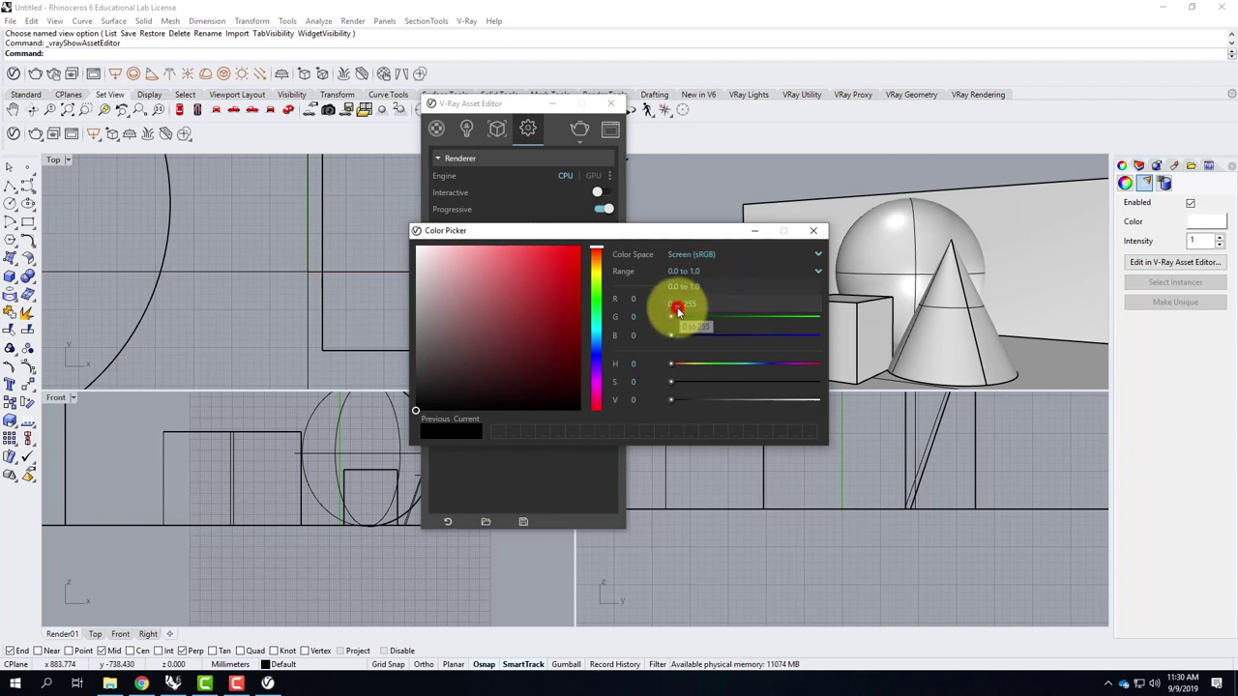
{"action": "left_click", "coordinate": [678, 308]}
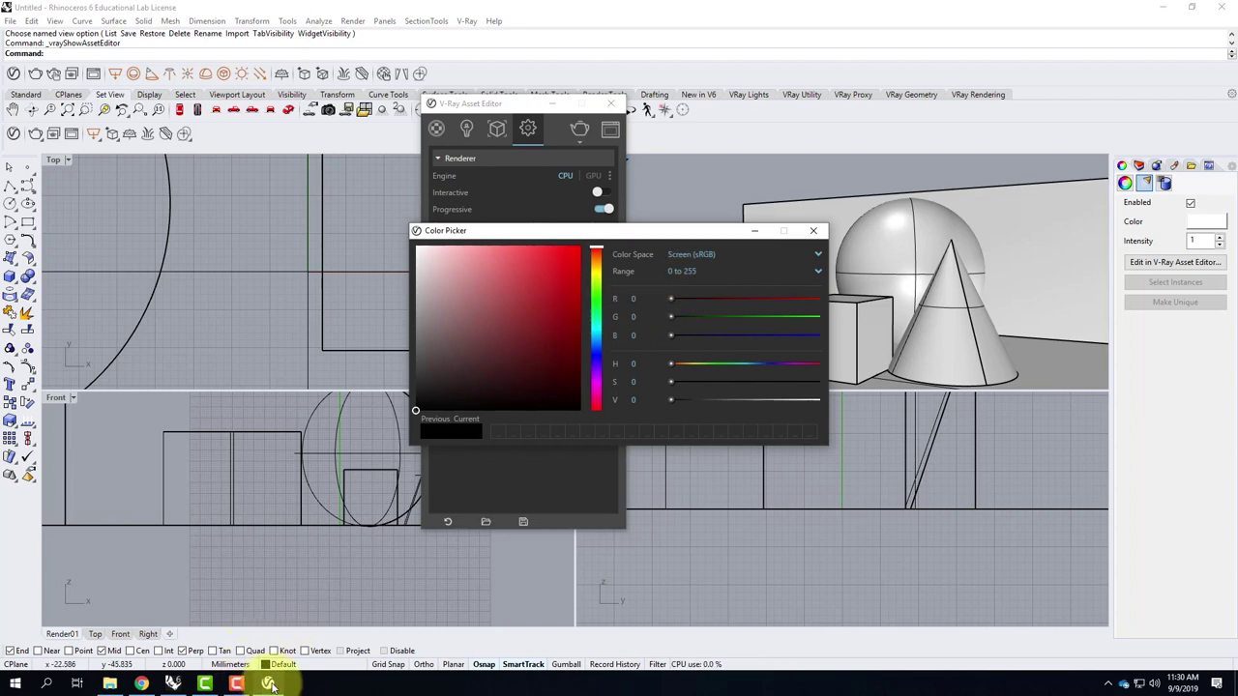
Step: Scroll the tutorial to the background colour values R 250, G 252, B 255, then hide the browser
{"action": "left_click", "coordinate": [142, 684]}
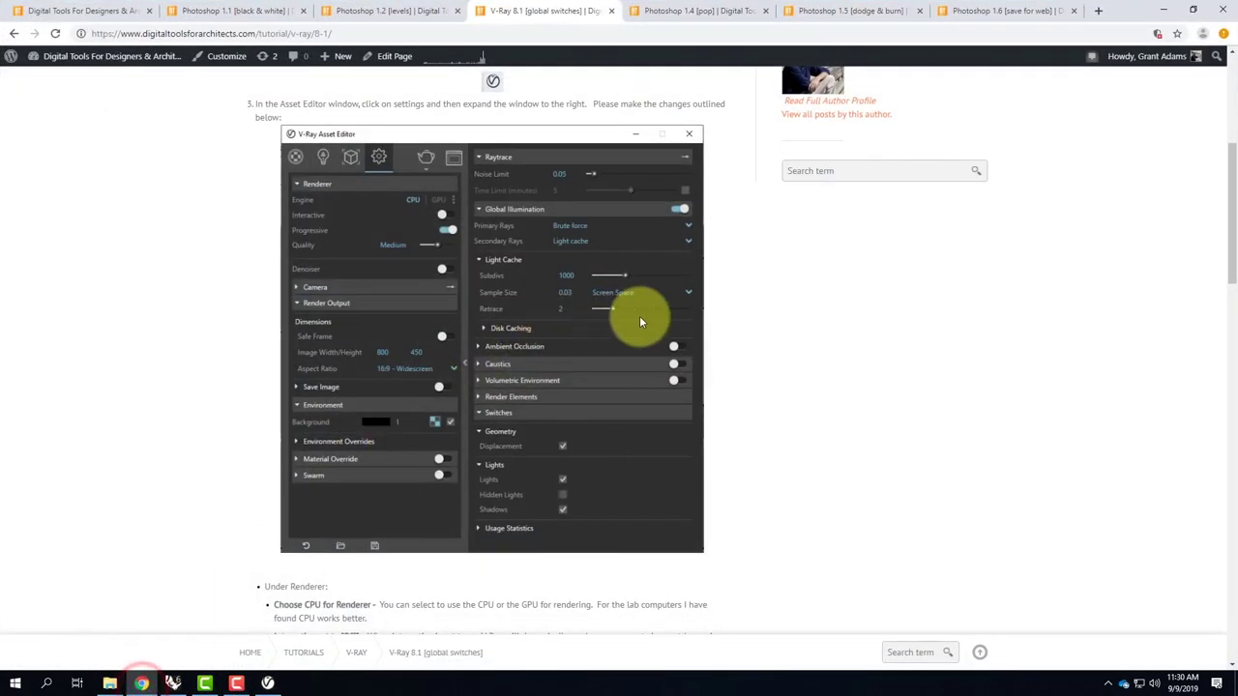
{"action": "scroll", "coordinate": [771, 317], "scroll_direction": "down", "scroll_amount": 1}
{"action": "scroll", "coordinate": [771, 317], "scroll_direction": "down", "scroll_amount": 3}
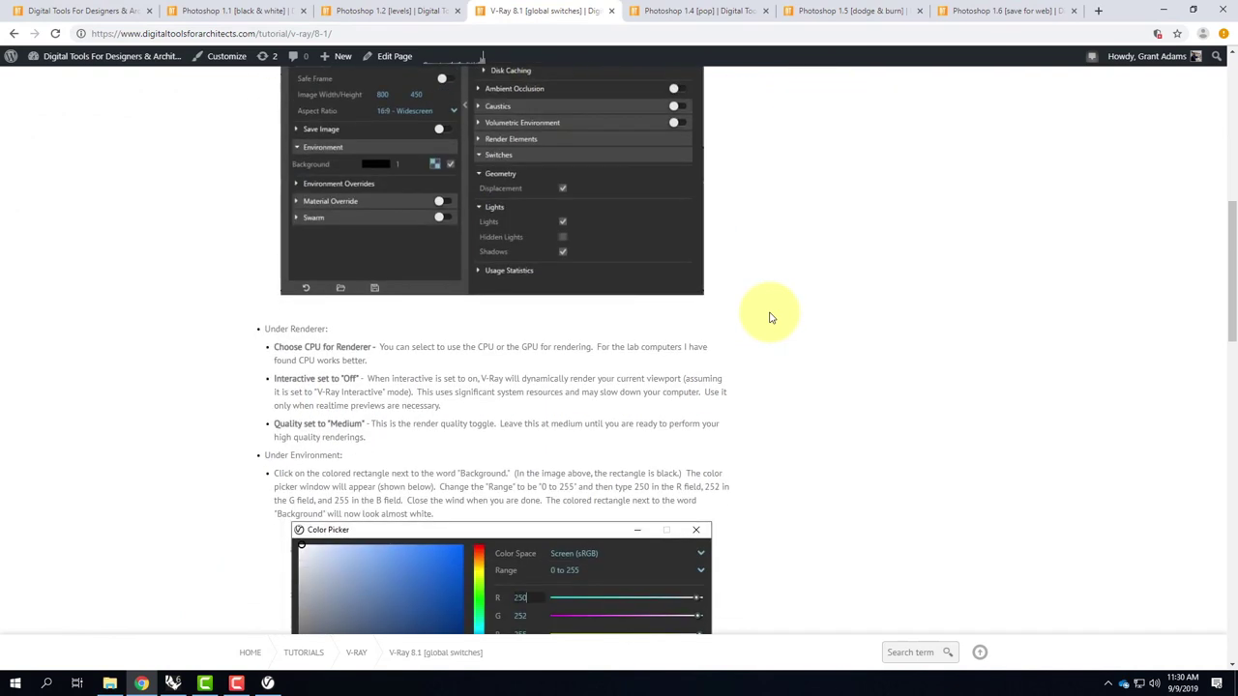
{"action": "scroll", "coordinate": [530, 320], "scroll_direction": "down", "scroll_amount": 1}
{"action": "scroll", "coordinate": [741, 337], "scroll_direction": "down", "scroll_amount": 1}
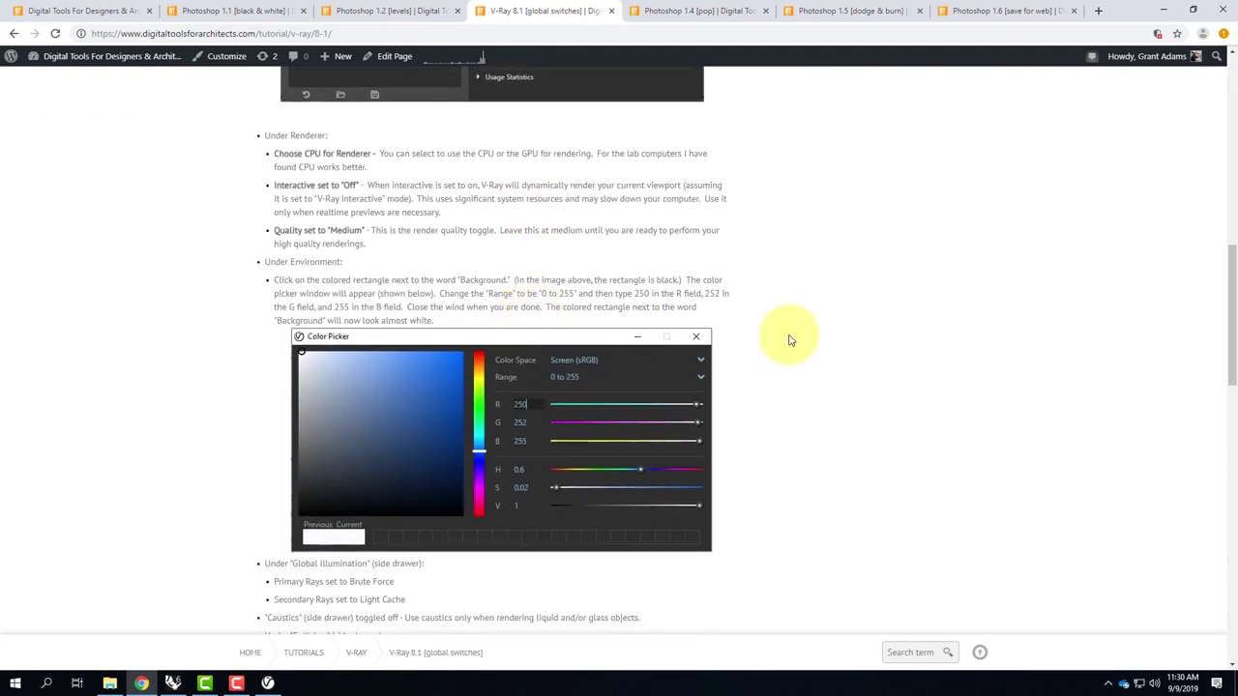
{"action": "scroll", "coordinate": [909, 338], "scroll_direction": "down", "scroll_amount": 1}
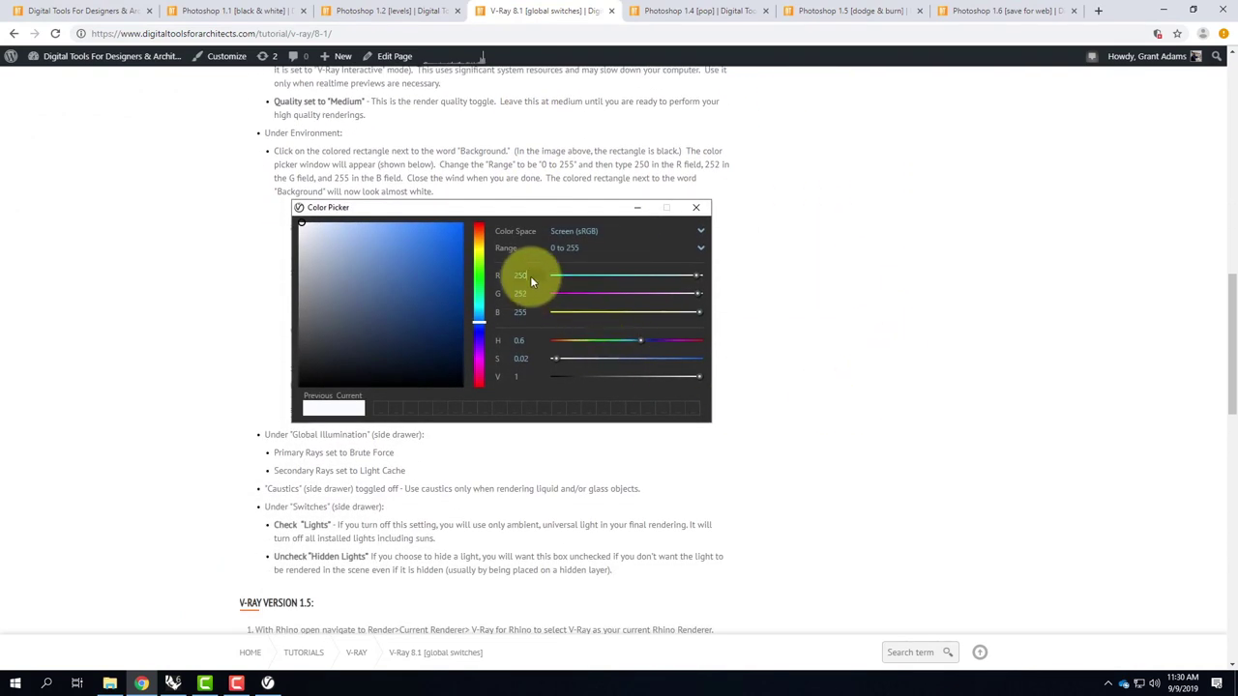
{"action": "left_click", "coordinate": [1165, 10]}
Step: Enter background colour R 250, G 252, B 255 and close the Color Picker
{"action": "left_click", "coordinate": [638, 299]}
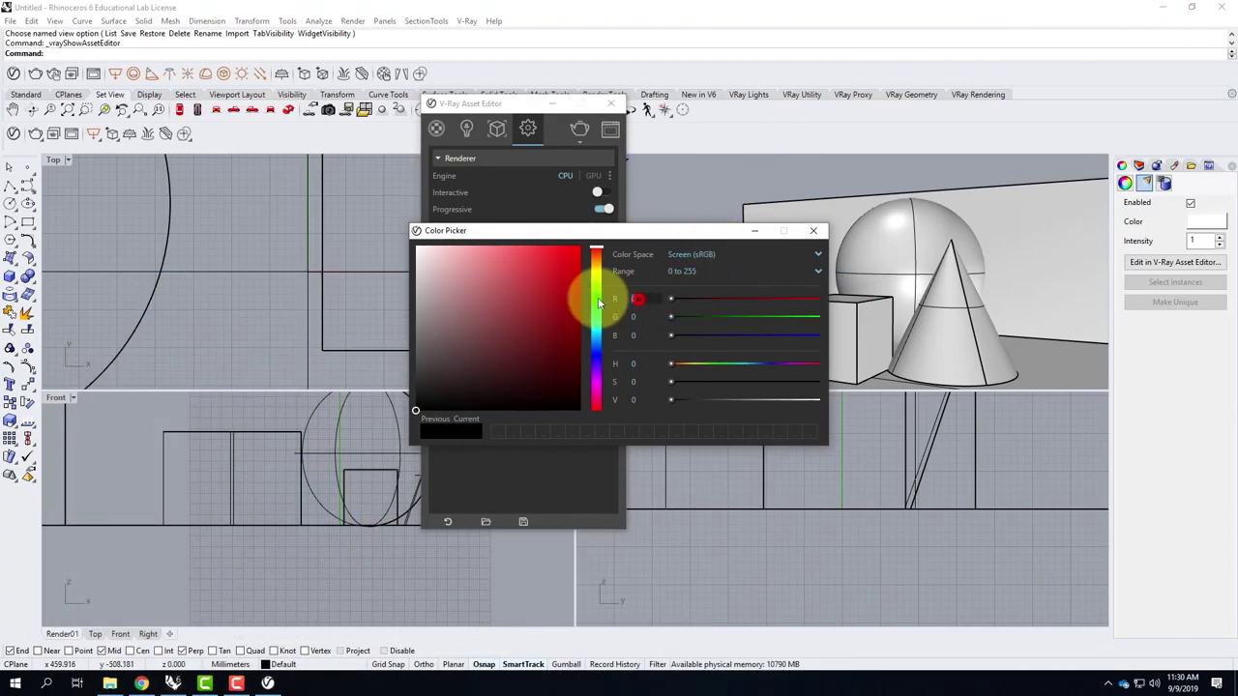
{"action": "type", "text": "250"}
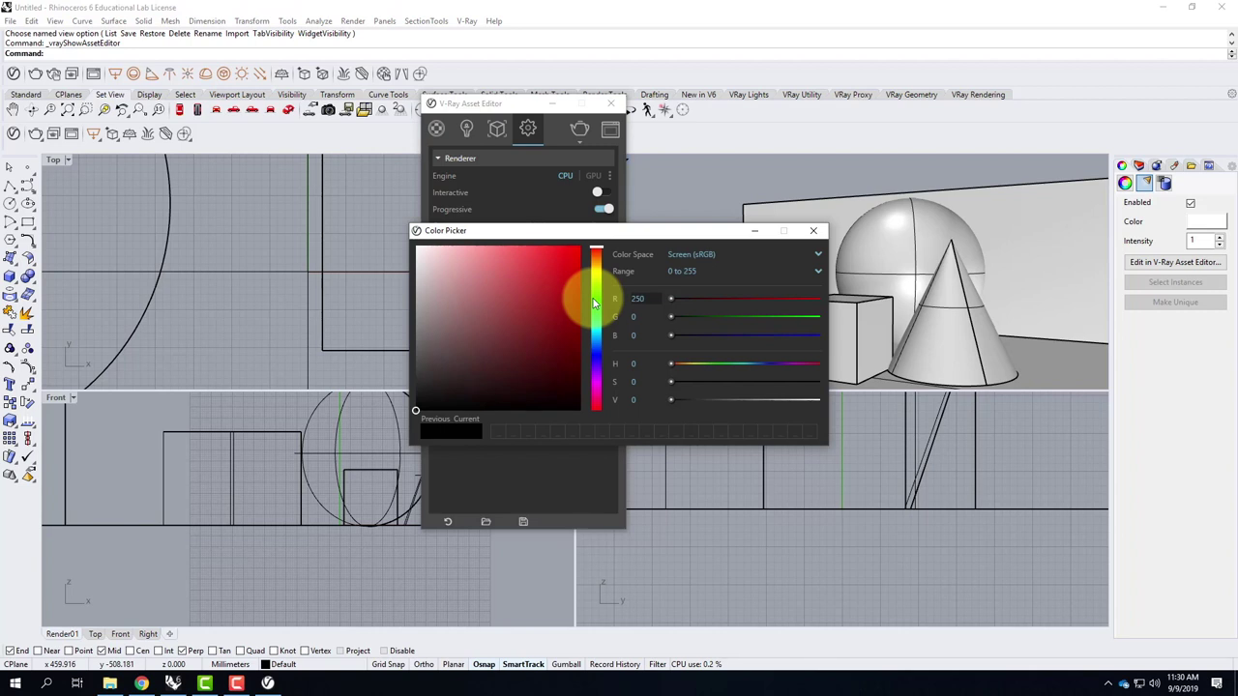
{"action": "key", "text": "Tab"}
{"action": "type", "text": "252"}
{"action": "key", "text": "Tab"}
{"action": "type", "text": "255"}
{"action": "key", "text": "Tab"}
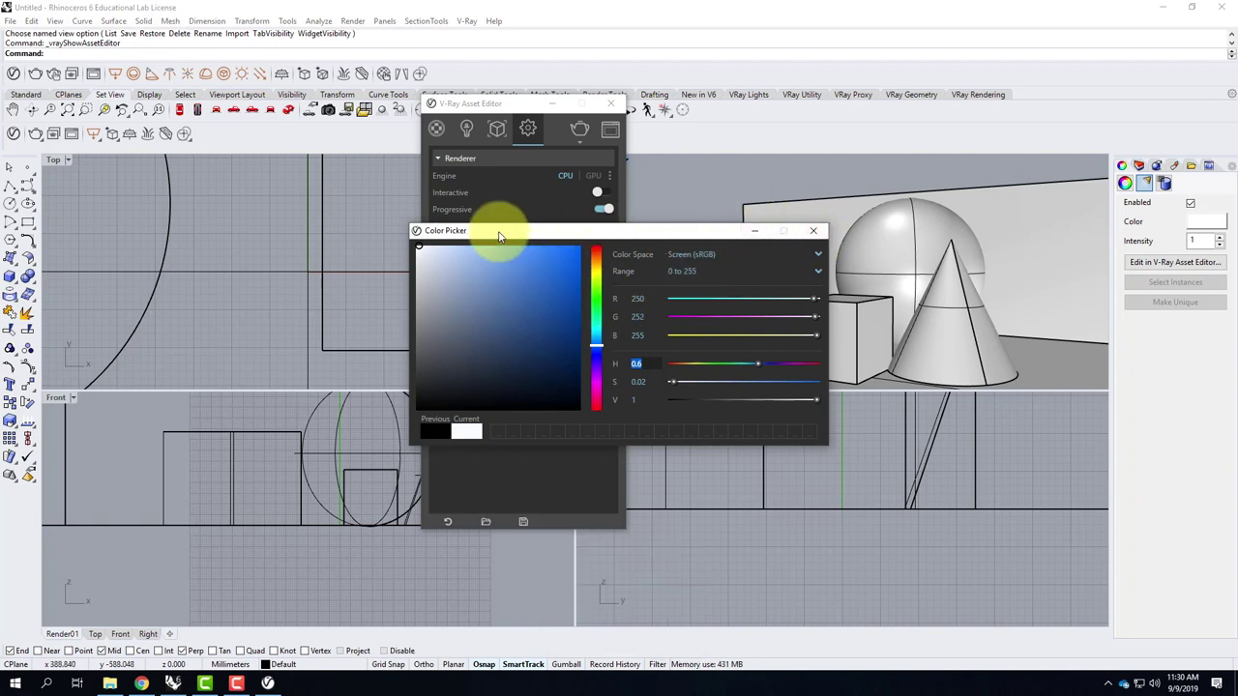
{"action": "left_click", "coordinate": [817, 232]}
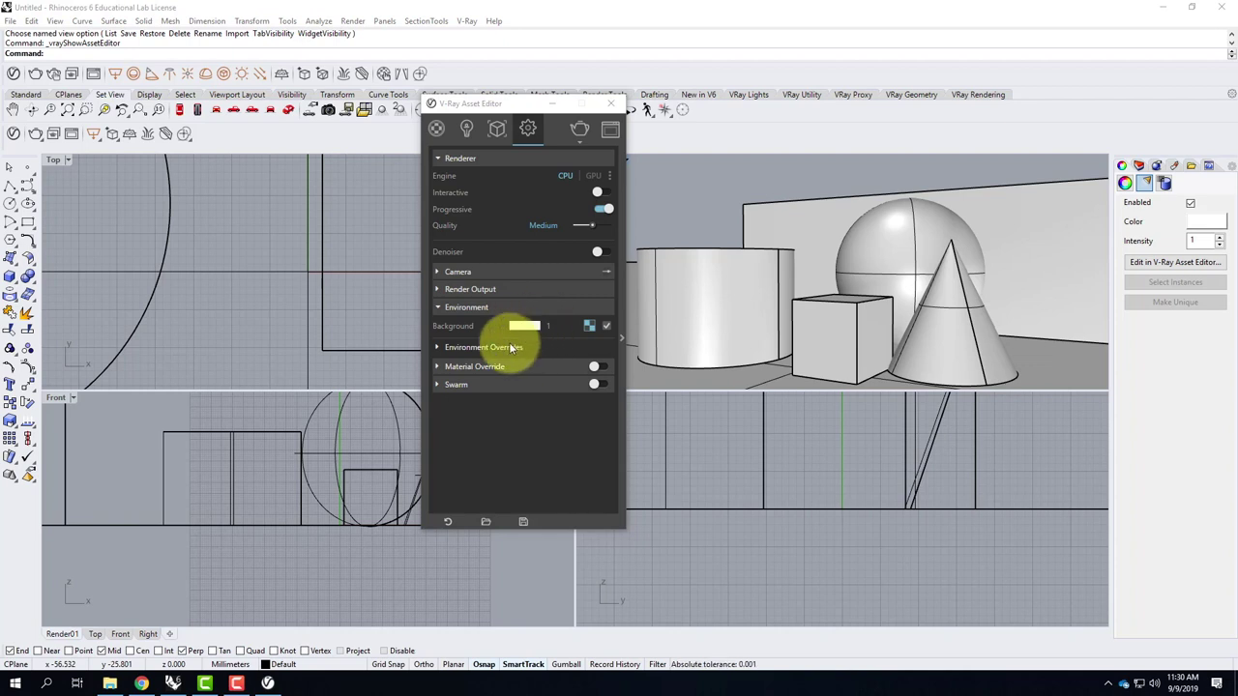
Step: Glance at Environment Overrides, Material Override and Swarm, then expand the advanced render settings panel
{"action": "left_click", "coordinate": [437, 348]}
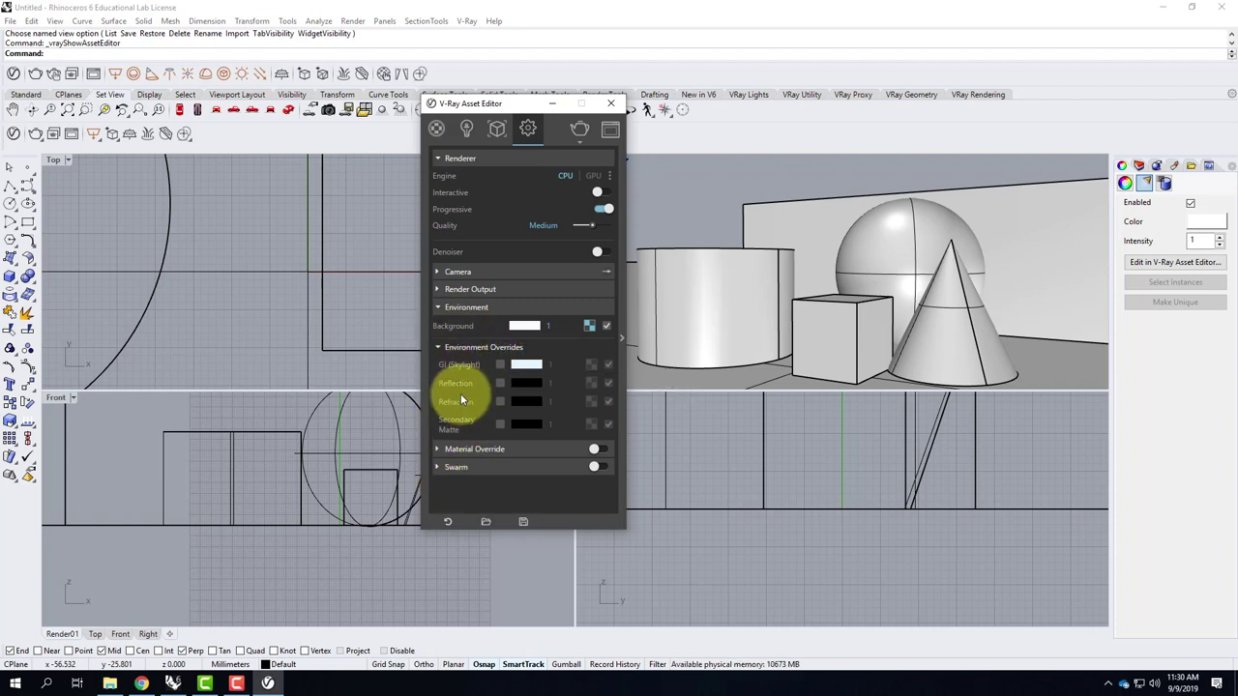
{"action": "left_click", "coordinate": [437, 348]}
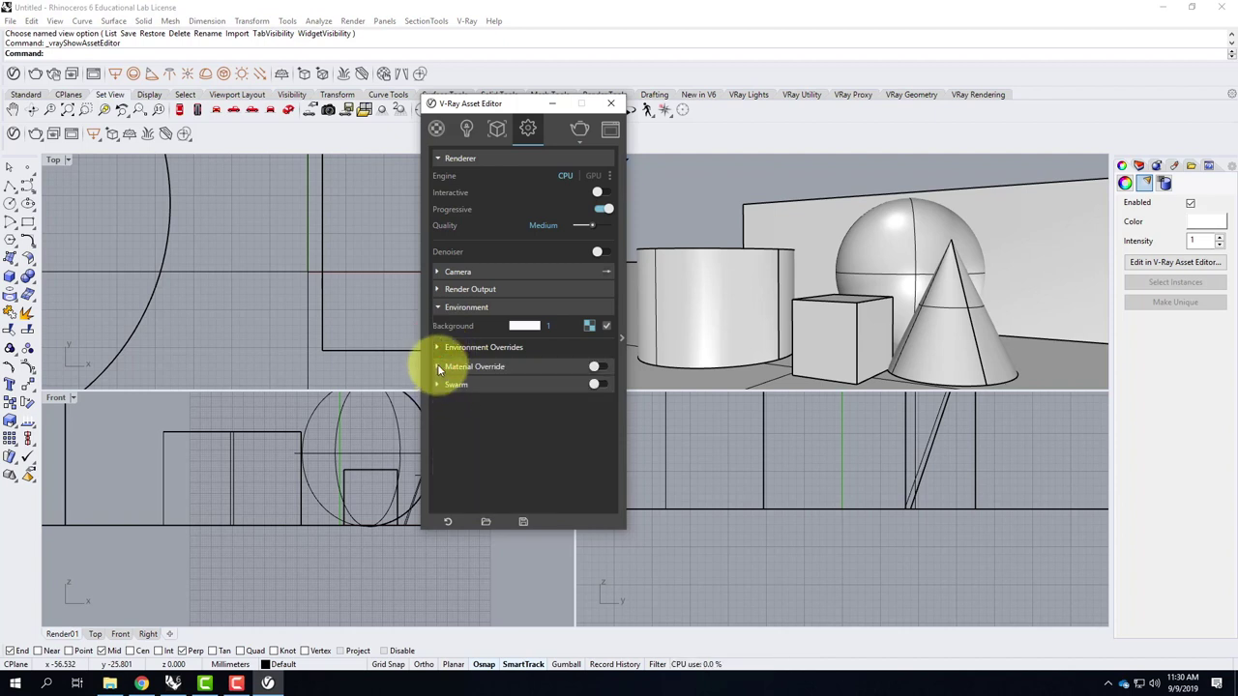
{"action": "left_click", "coordinate": [438, 366]}
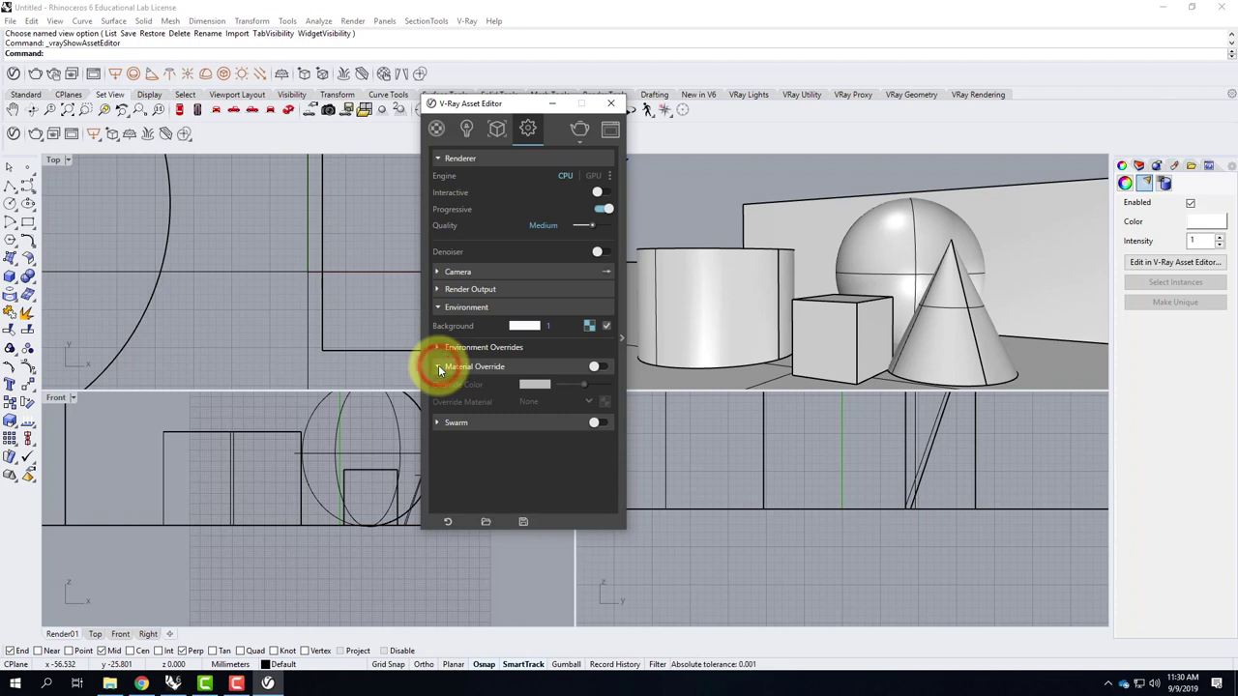
{"action": "left_click", "coordinate": [438, 365]}
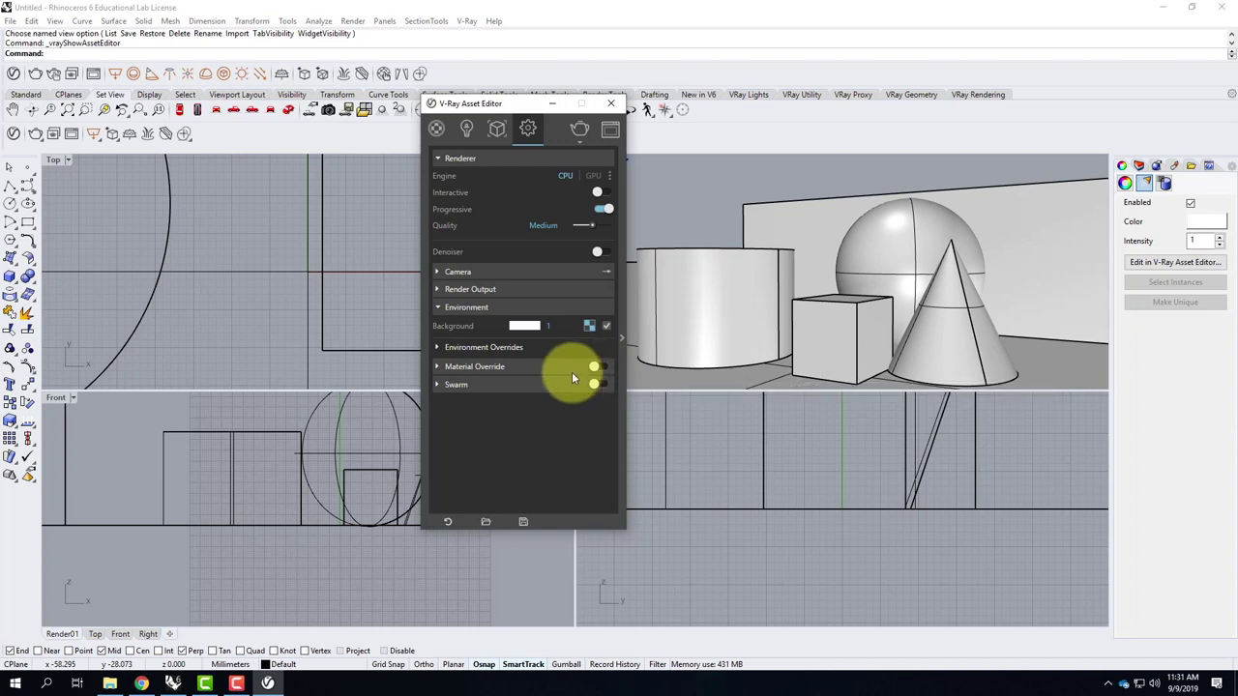
{"action": "left_click", "coordinate": [436, 385]}
{"action": "left_click", "coordinate": [436, 385]}
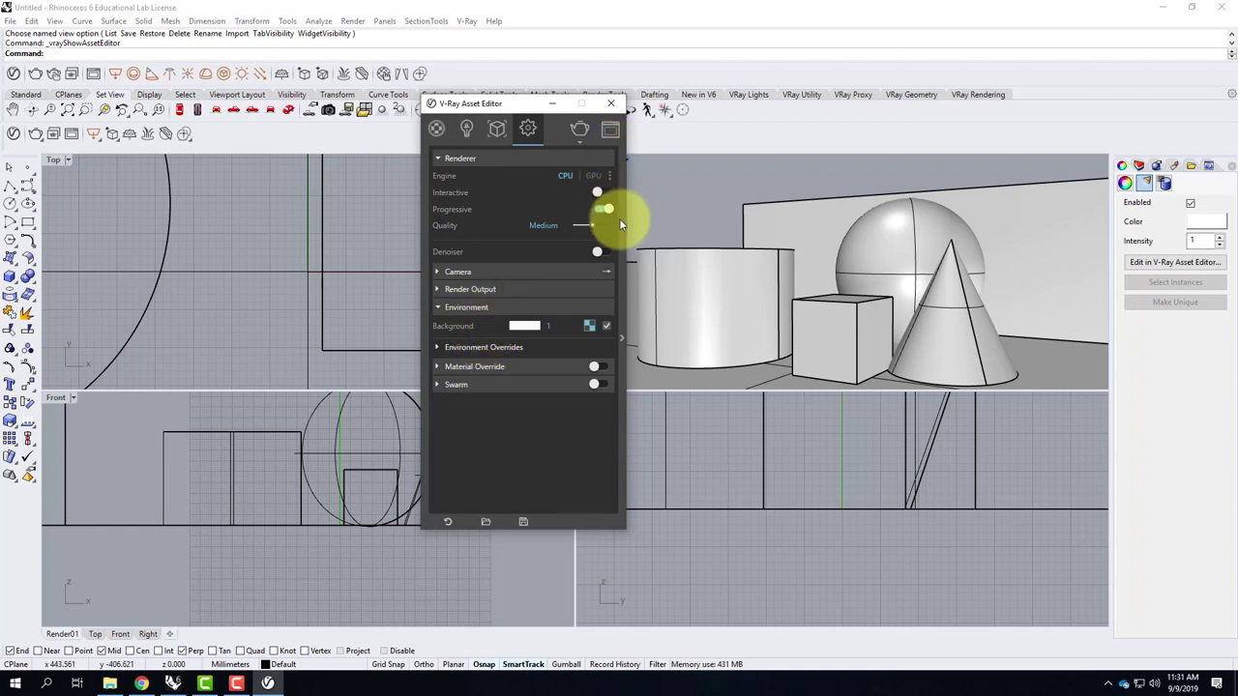
{"action": "left_click", "coordinate": [621, 339]}
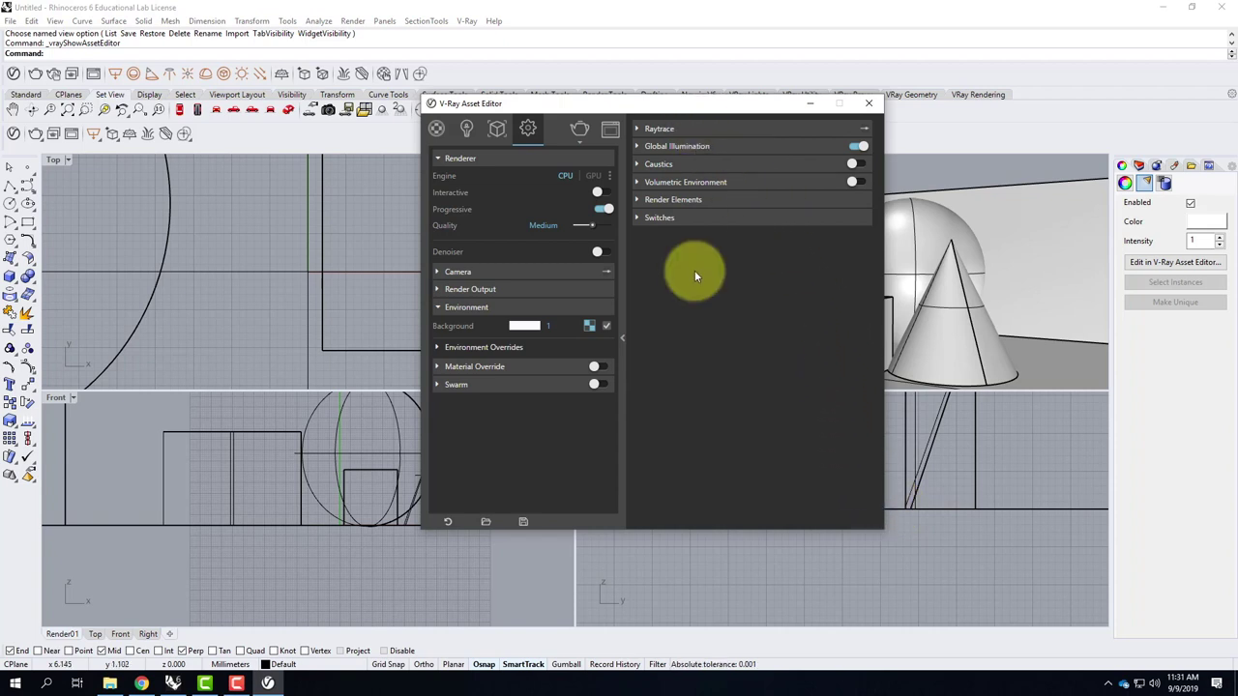
Step: Toggle Raytrace, then expand Global Illumination showing Brute force primary and Light cache secondary rays
{"action": "left_click", "coordinate": [621, 338]}
{"action": "left_click", "coordinate": [621, 338]}
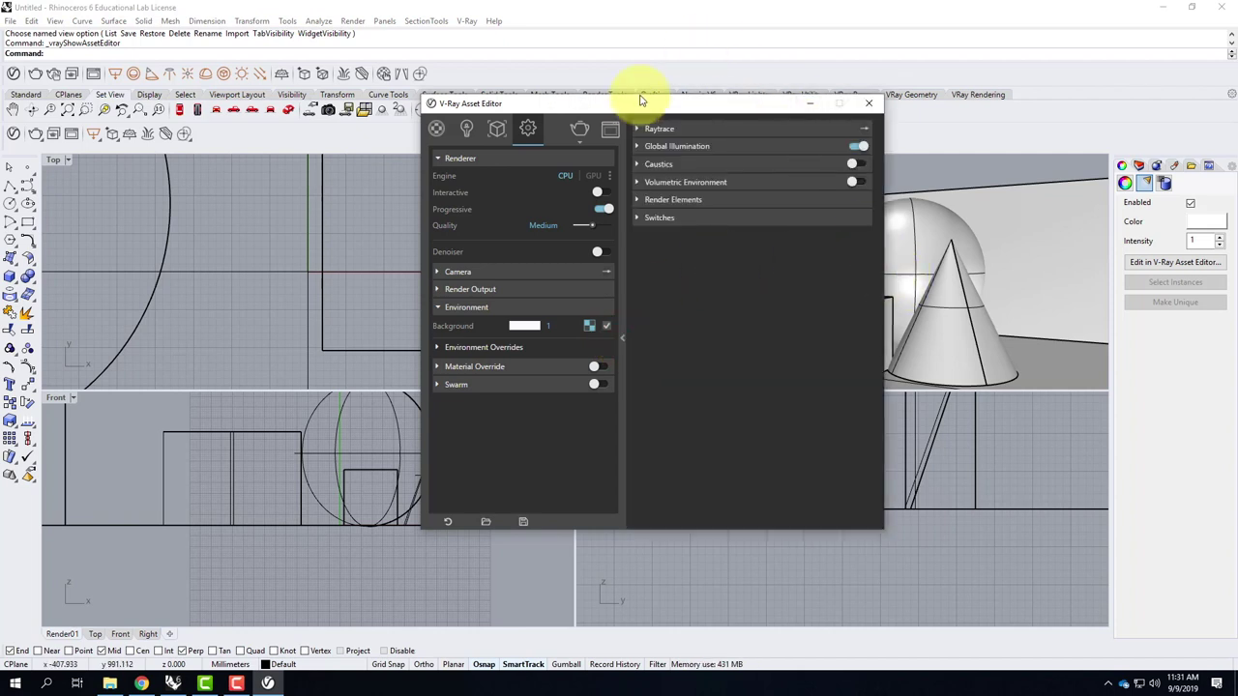
{"action": "left_click", "coordinate": [636, 127]}
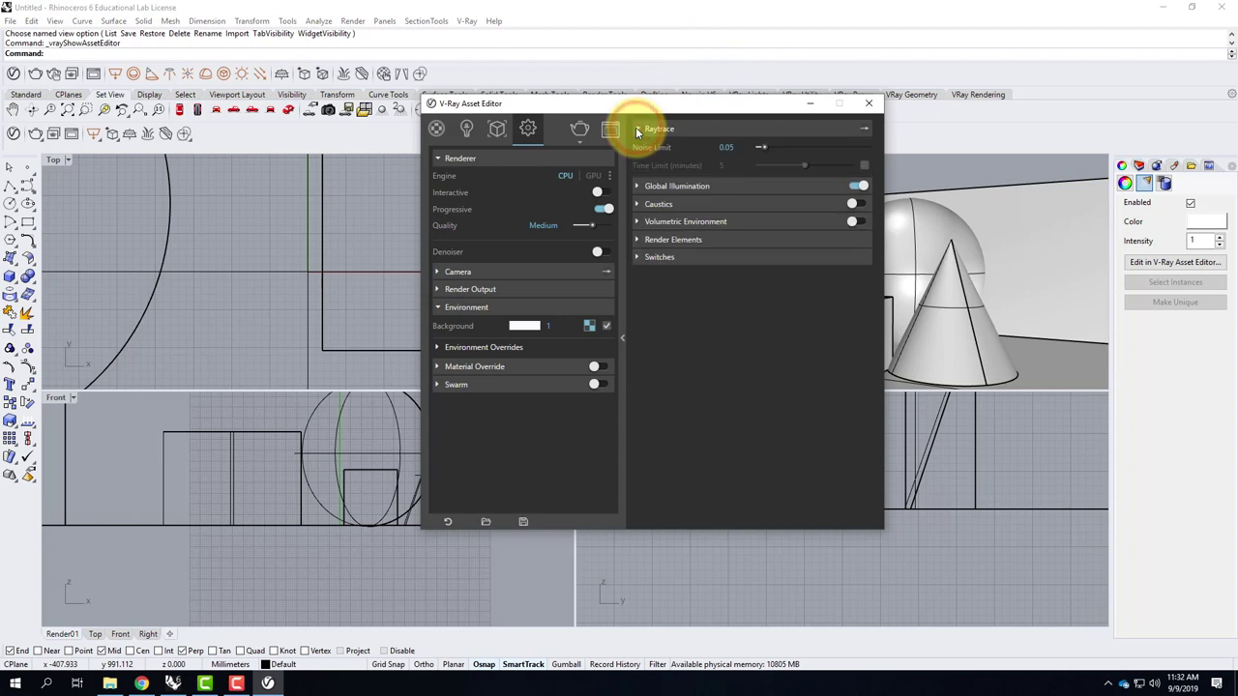
{"action": "left_click", "coordinate": [635, 128]}
{"action": "left_click", "coordinate": [636, 146]}
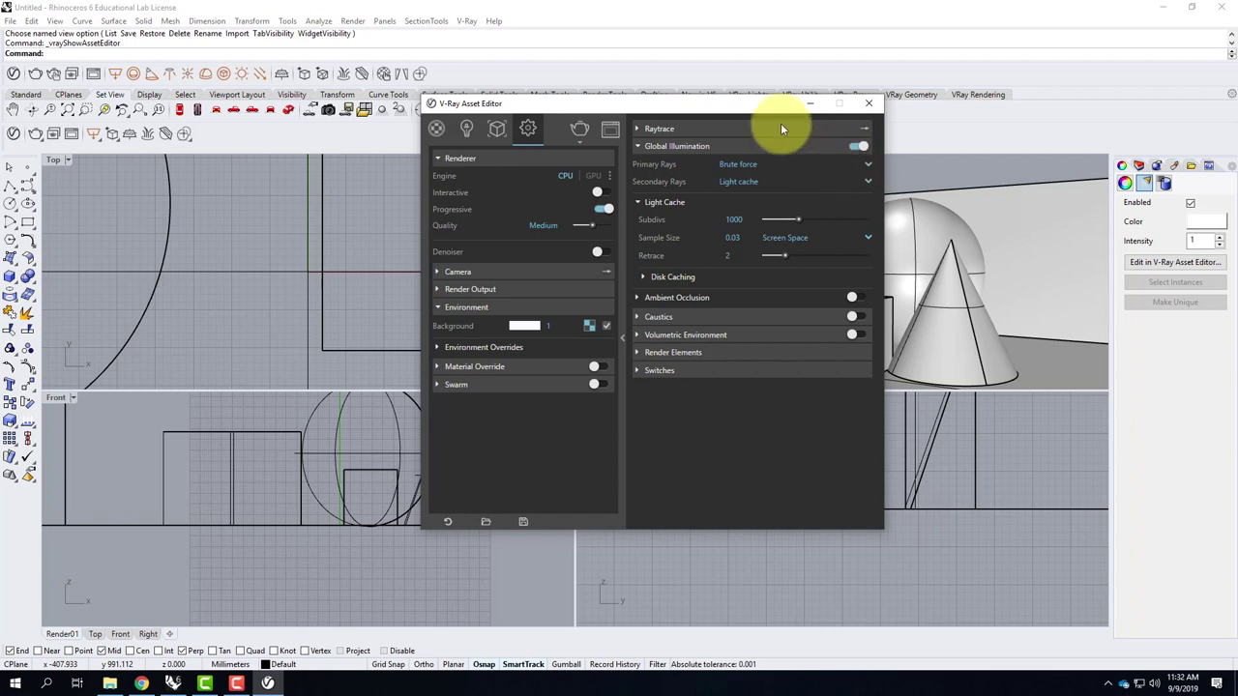
{"action": "mouse_move", "coordinate": [660, 169]}
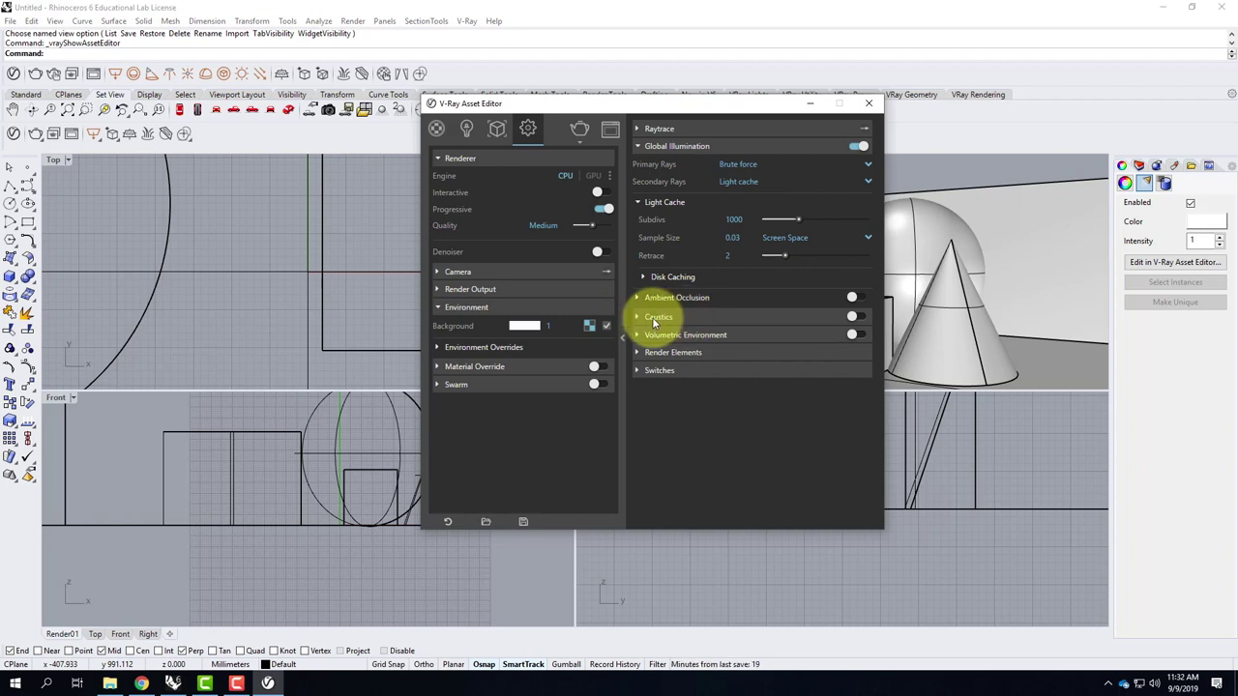
Step: Inspect the Caustics, Switches, Geometry and Lights rollouts, then hide the advanced settings column
{"action": "left_click", "coordinate": [636, 317]}
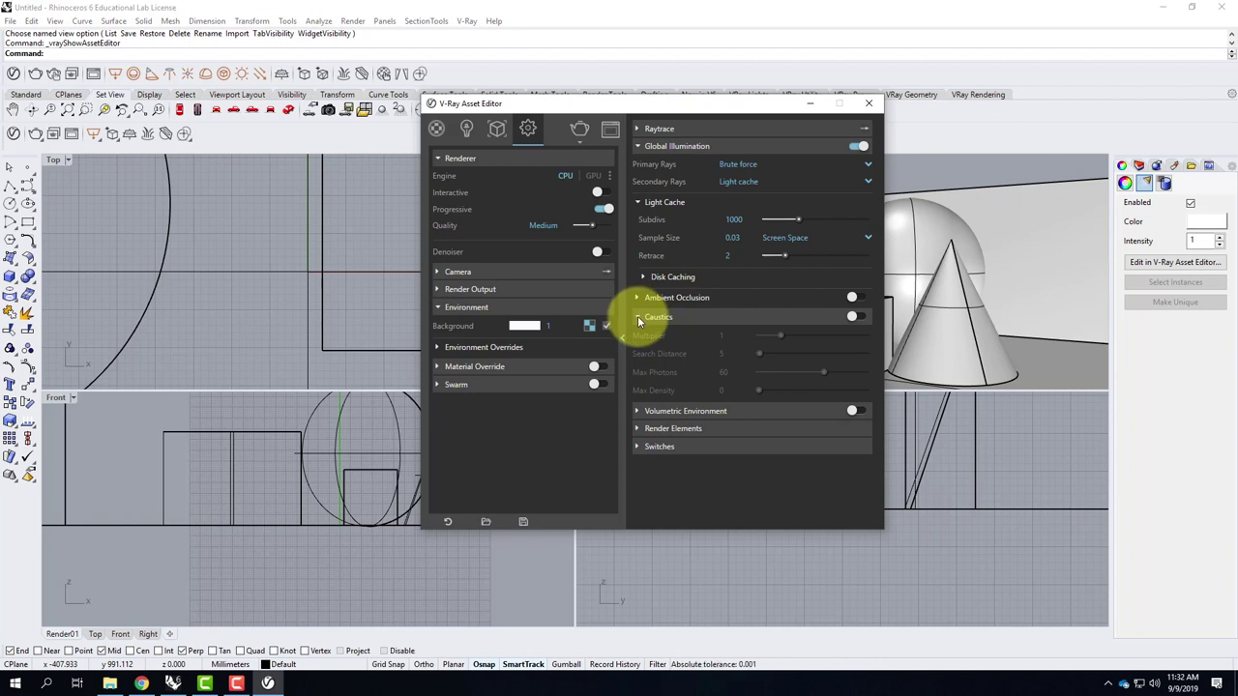
{"action": "left_click", "coordinate": [637, 316]}
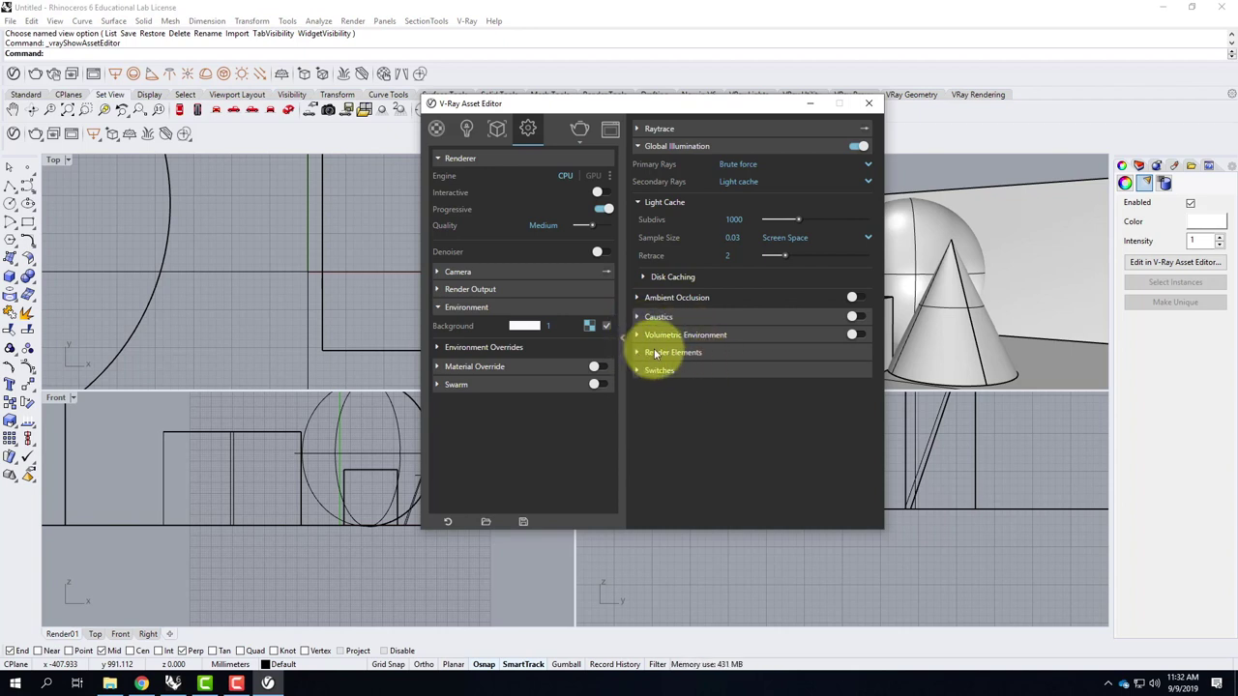
{"action": "left_click", "coordinate": [638, 370]}
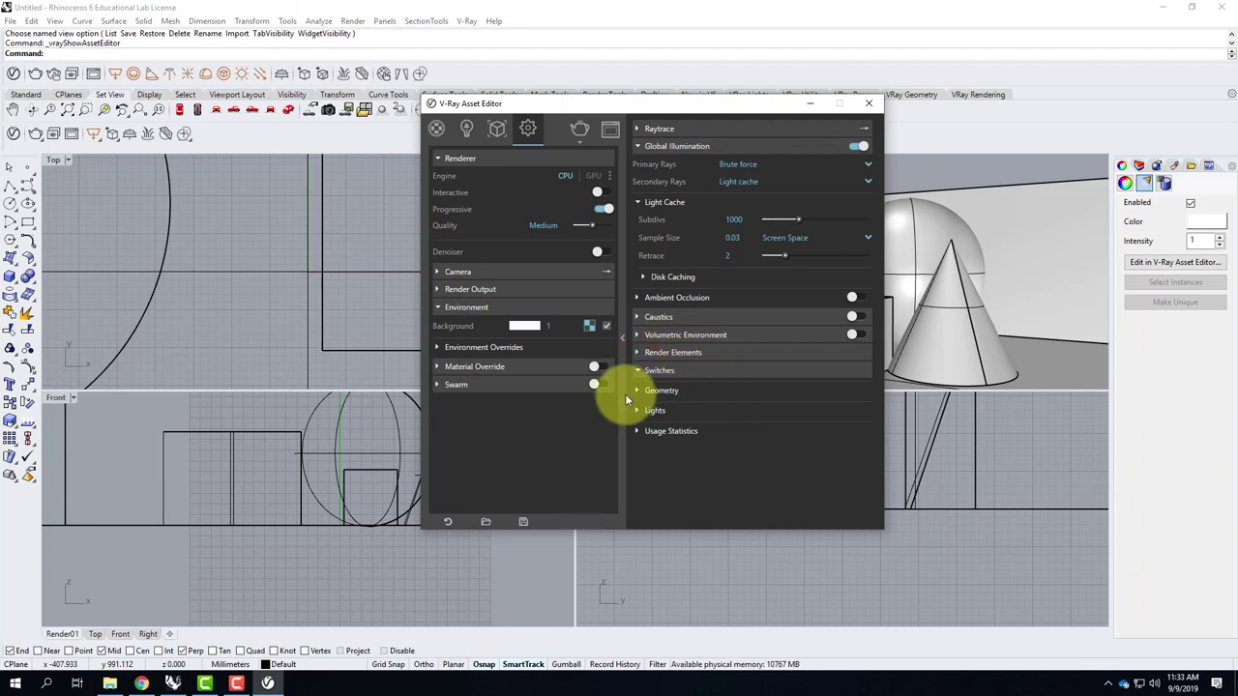
{"action": "left_click", "coordinate": [637, 391]}
{"action": "left_click", "coordinate": [637, 390]}
{"action": "left_click", "coordinate": [637, 410]}
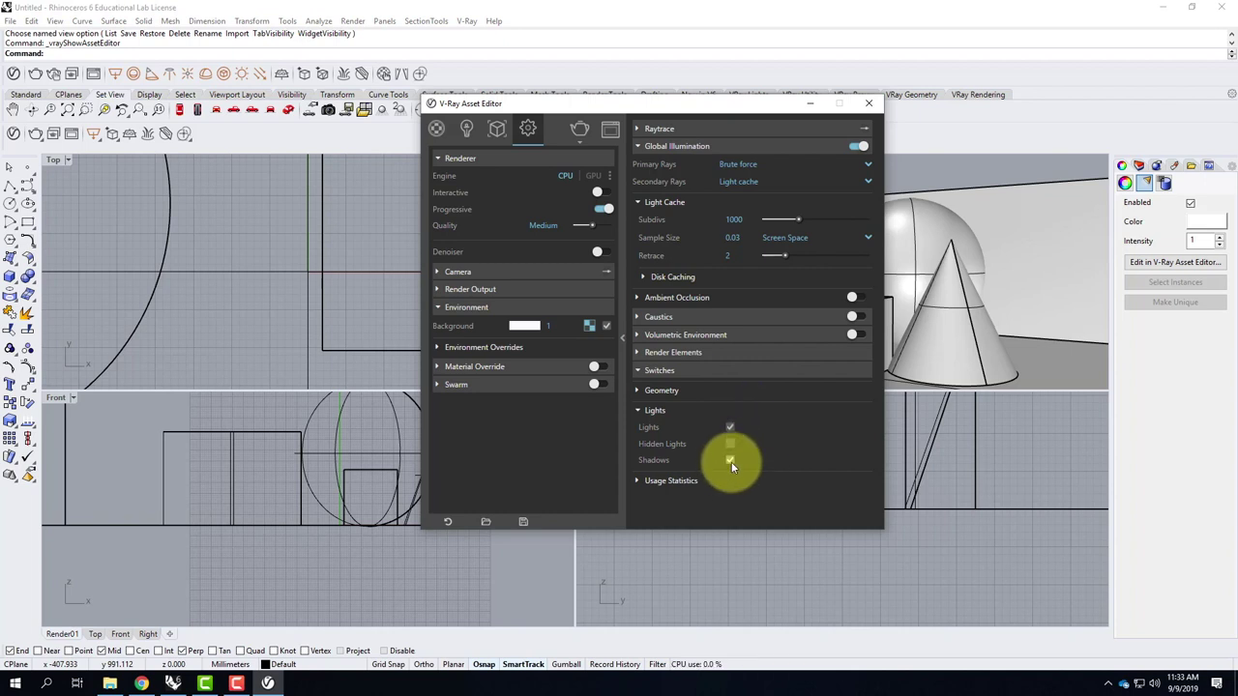
{"action": "left_click", "coordinate": [637, 409]}
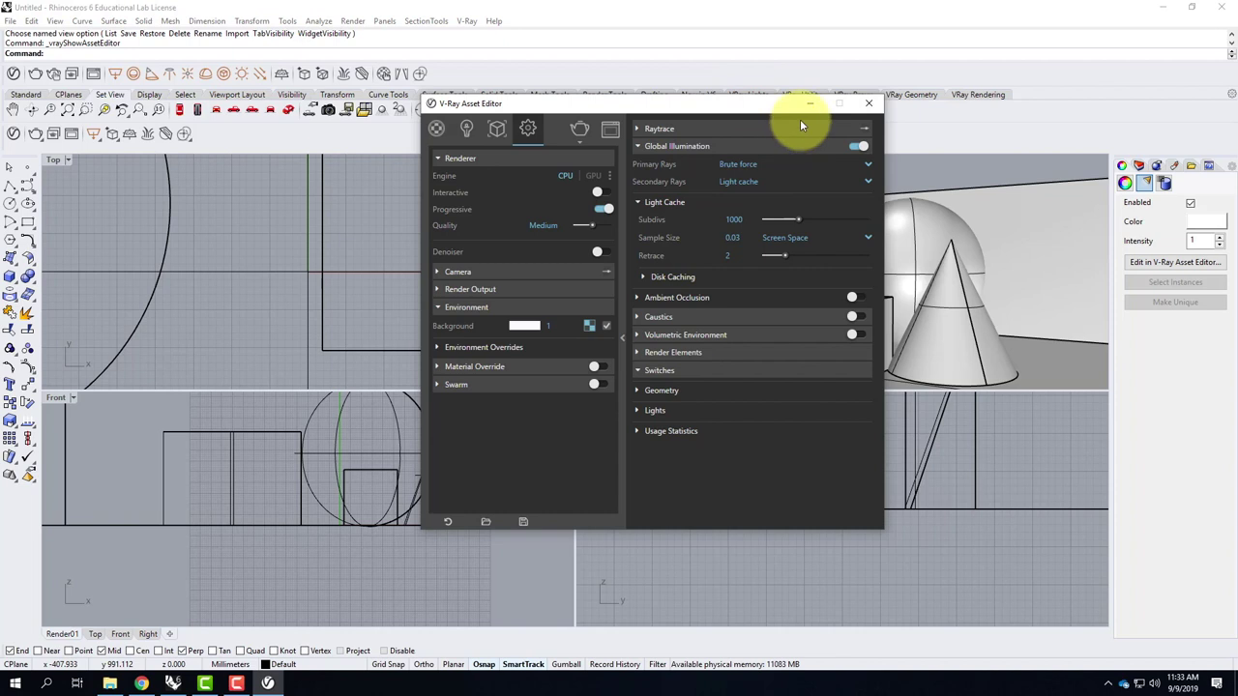
{"action": "left_click", "coordinate": [621, 339]}
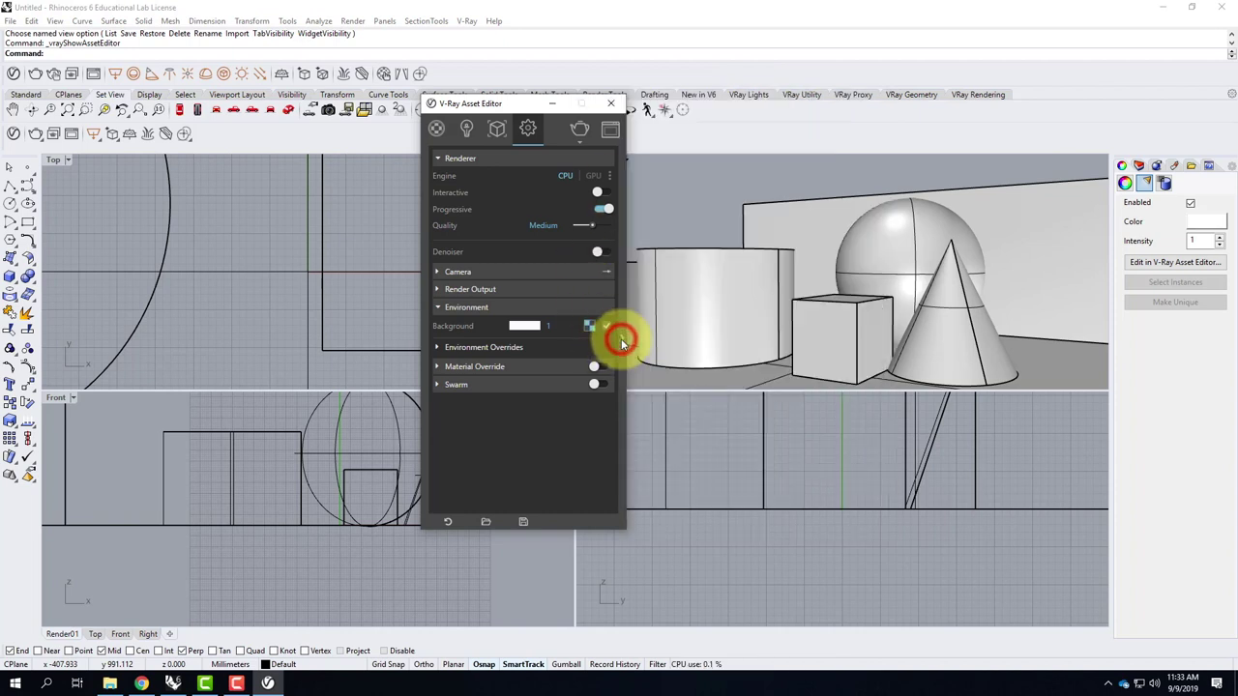
Step: Switch the Asset Editor to Materials and bring up the Add Material type list
{"action": "left_click", "coordinate": [440, 133]}
{"action": "left_click", "coordinate": [439, 130]}
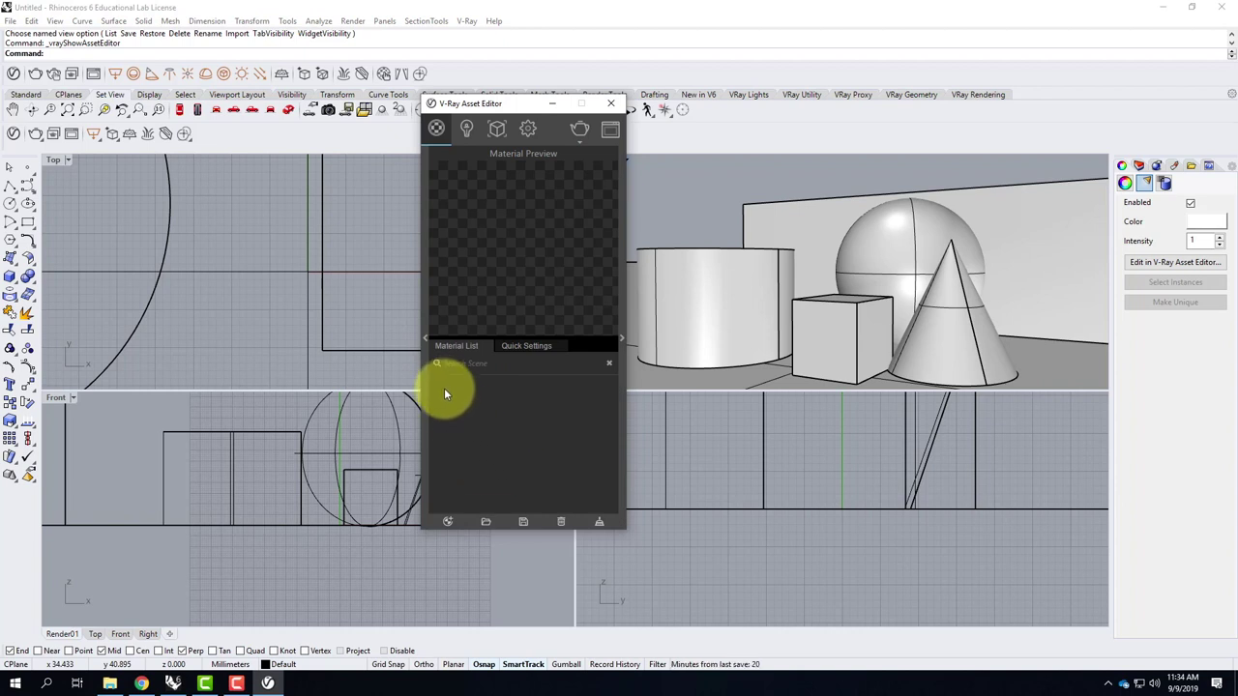
{"action": "left_click", "coordinate": [448, 524]}
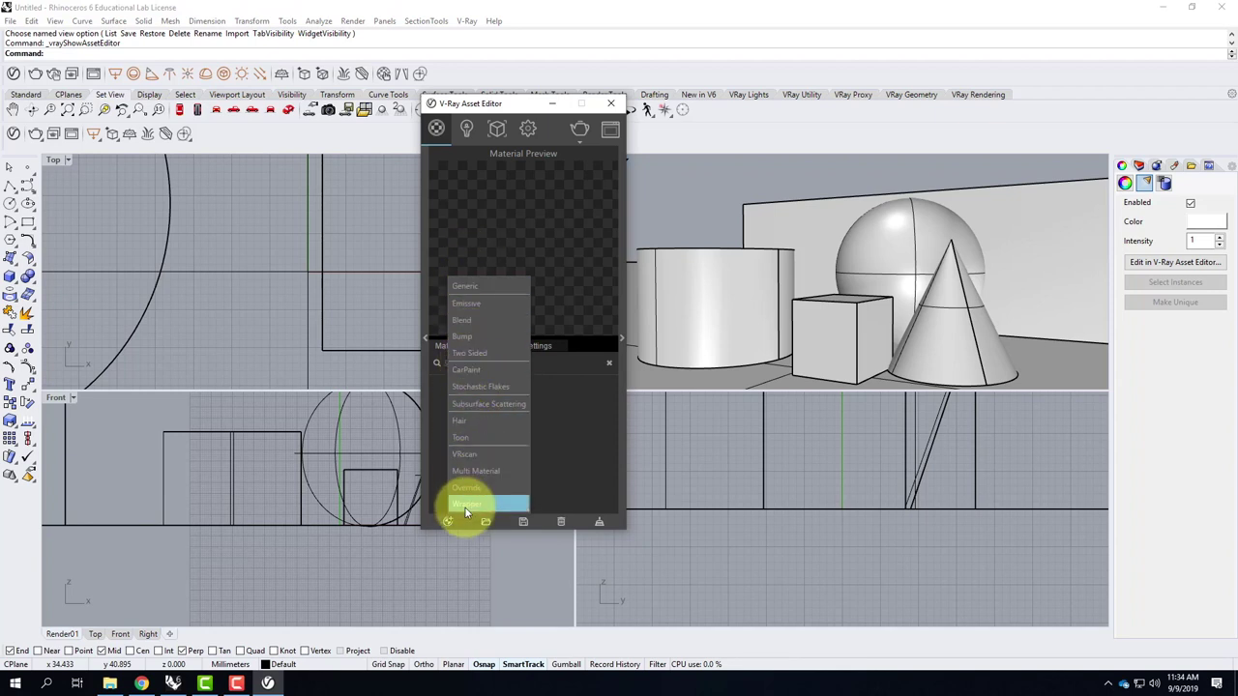
Step: Add a Generic V-Ray material and select the cylinder in the Render viewport
{"action": "left_click", "coordinate": [471, 292]}
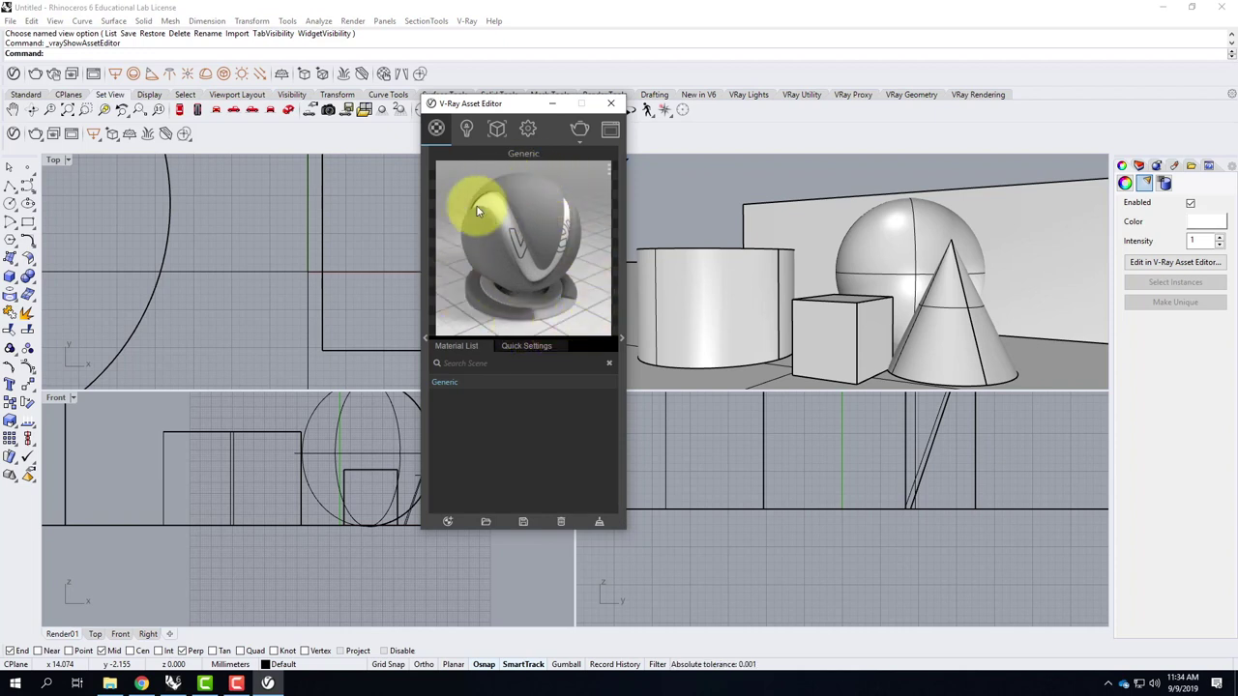
{"action": "left_click", "coordinate": [728, 274]}
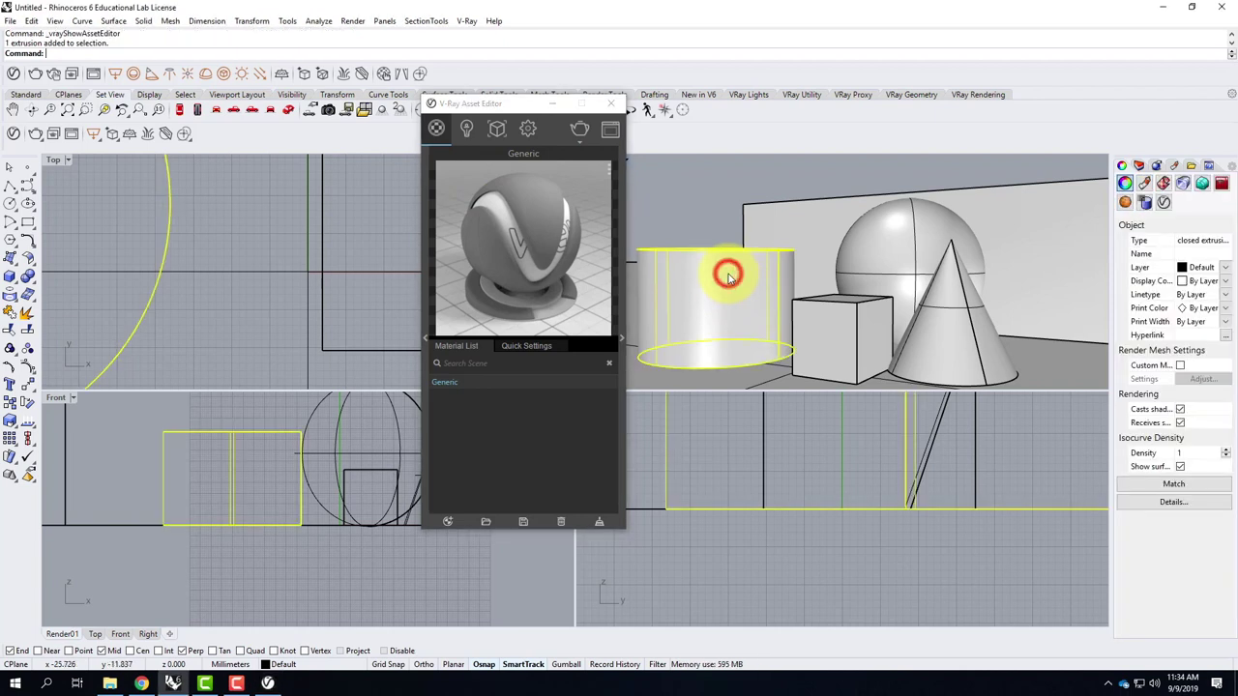
Step: Apply the Generic material to the selected cylinder and to the Default layer
{"action": "right_click", "coordinate": [466, 387]}
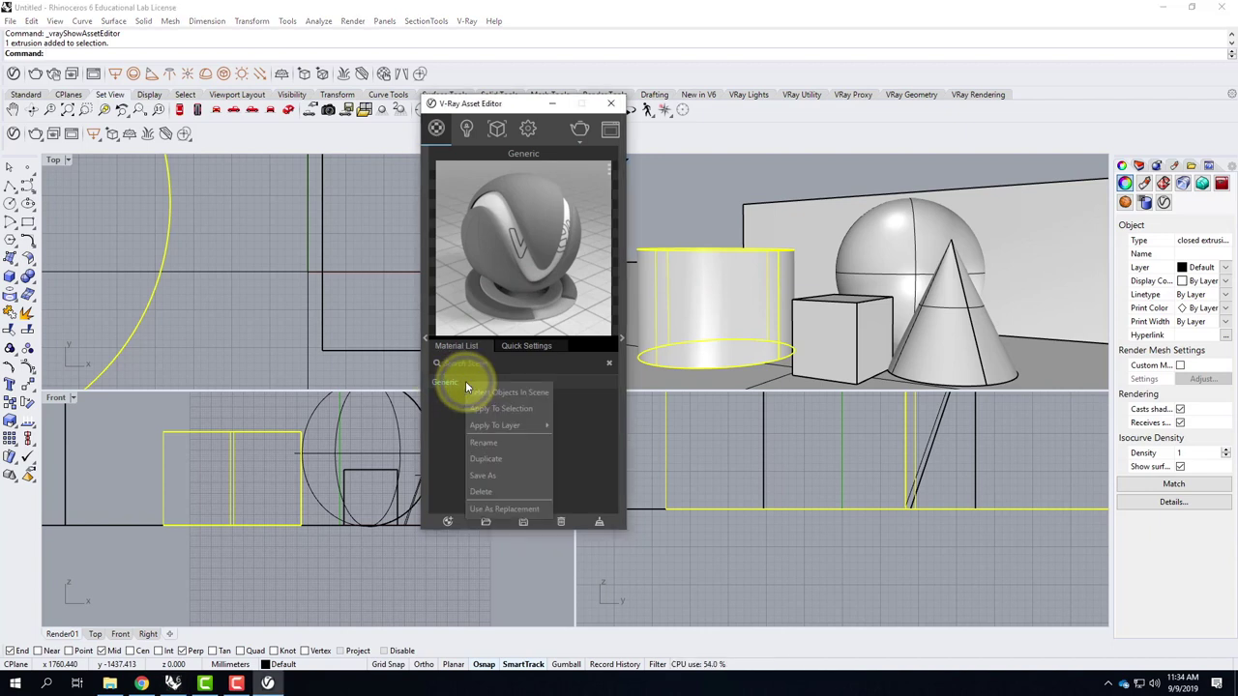
{"action": "left_click", "coordinate": [534, 411]}
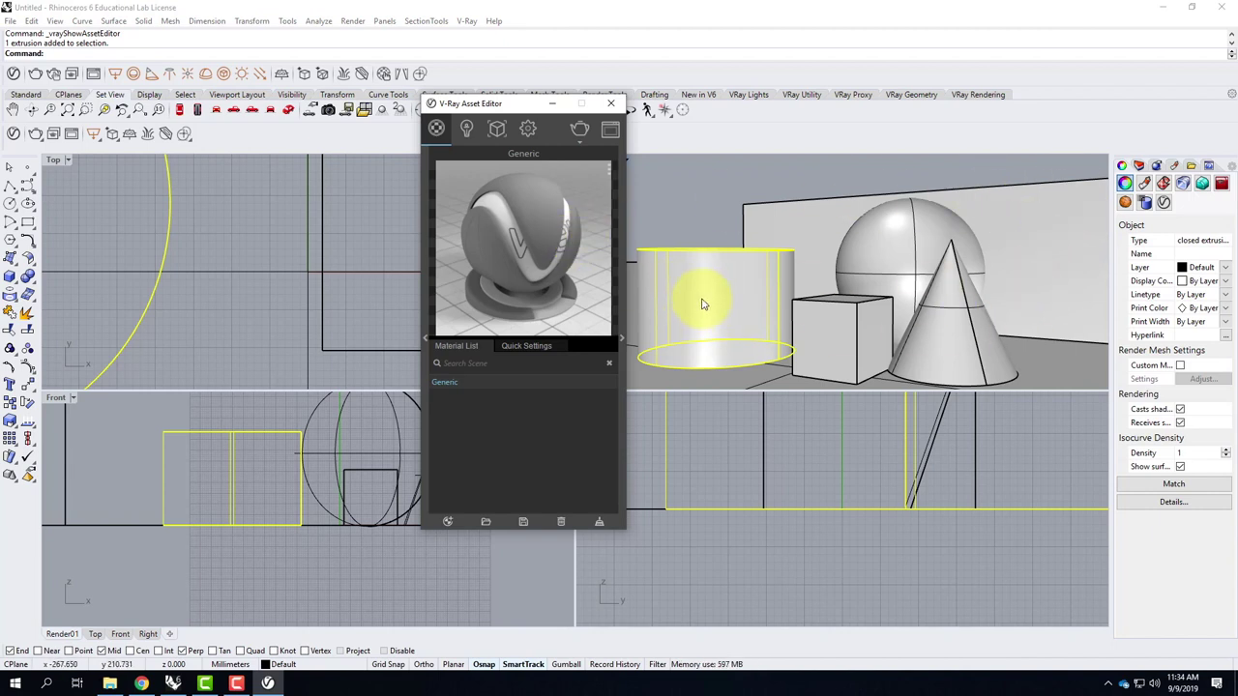
{"action": "right_click", "coordinate": [460, 387]}
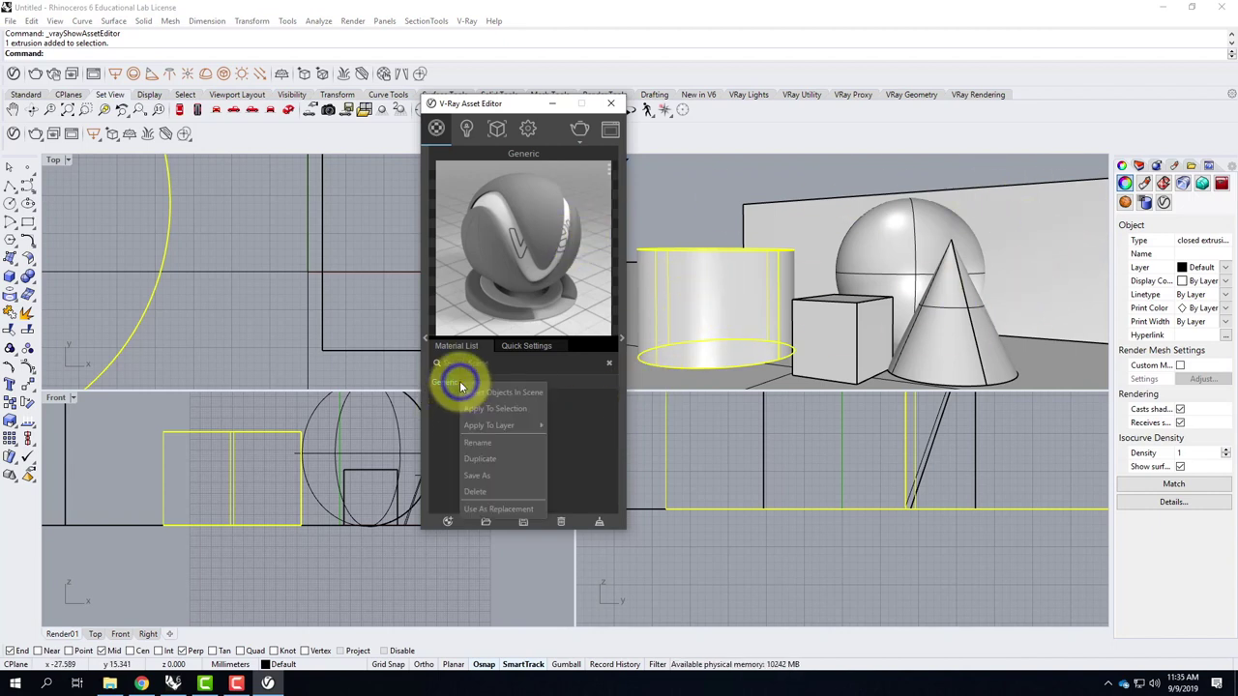
{"action": "mouse_move", "coordinate": [517, 431]}
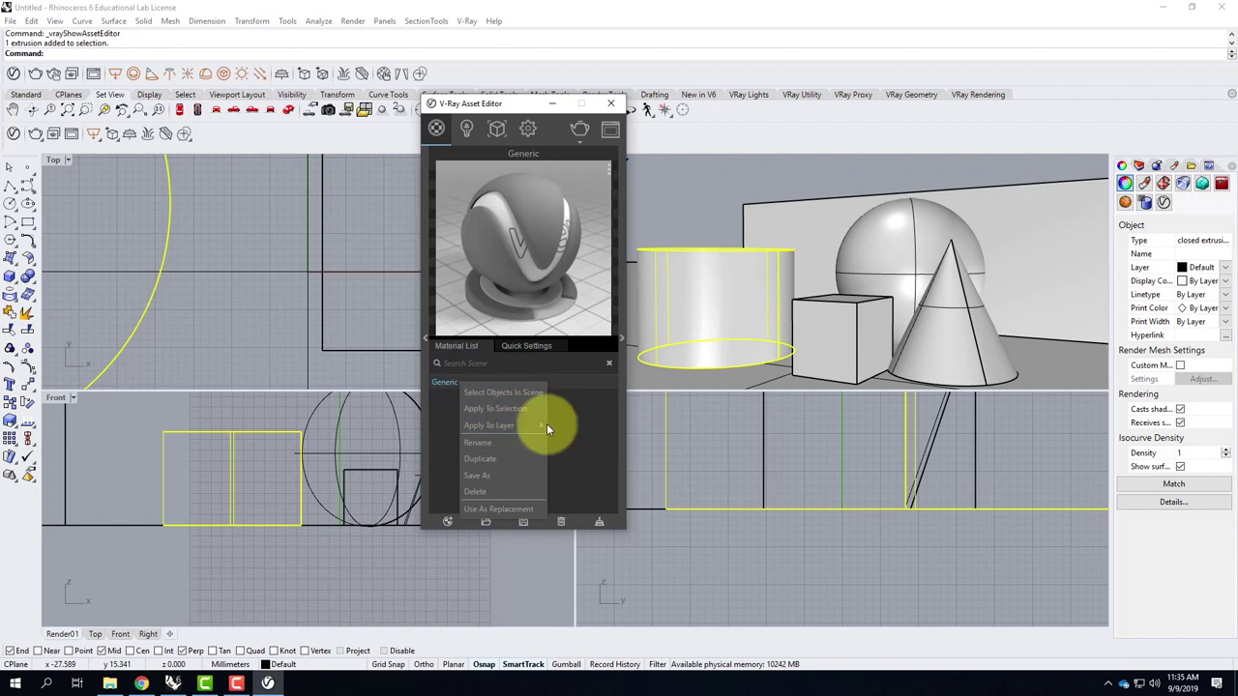
{"action": "left_click", "coordinate": [563, 426]}
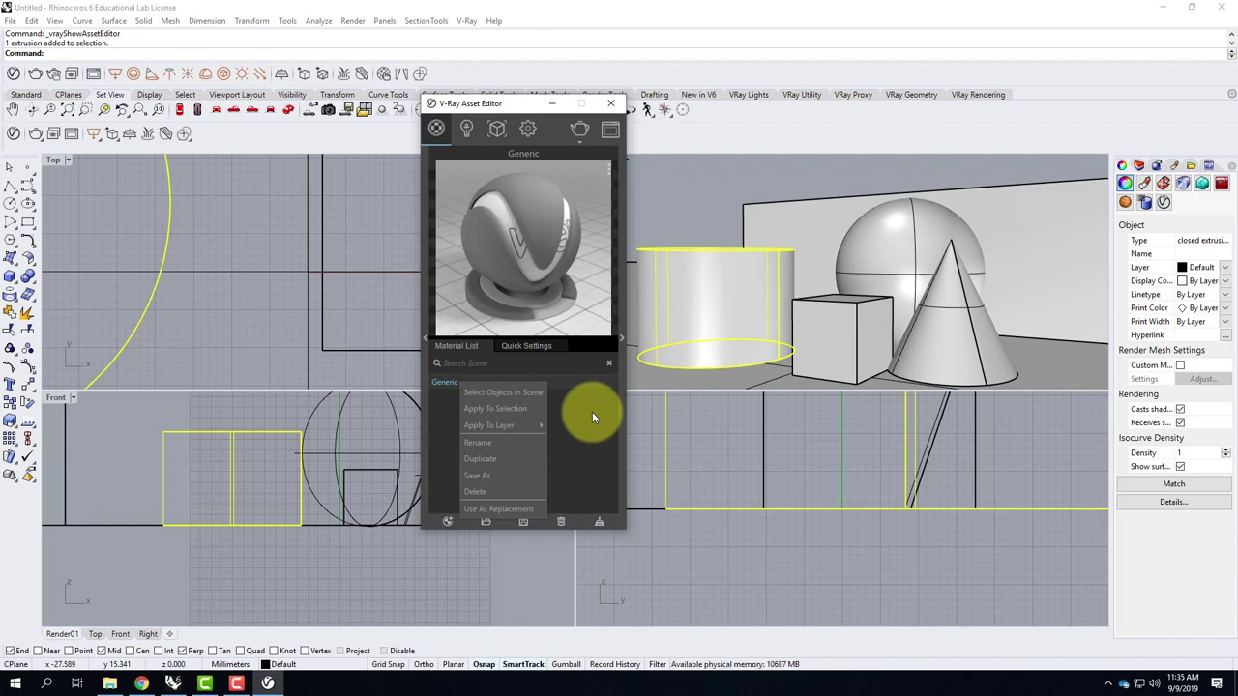
{"action": "left_click", "coordinate": [592, 416]}
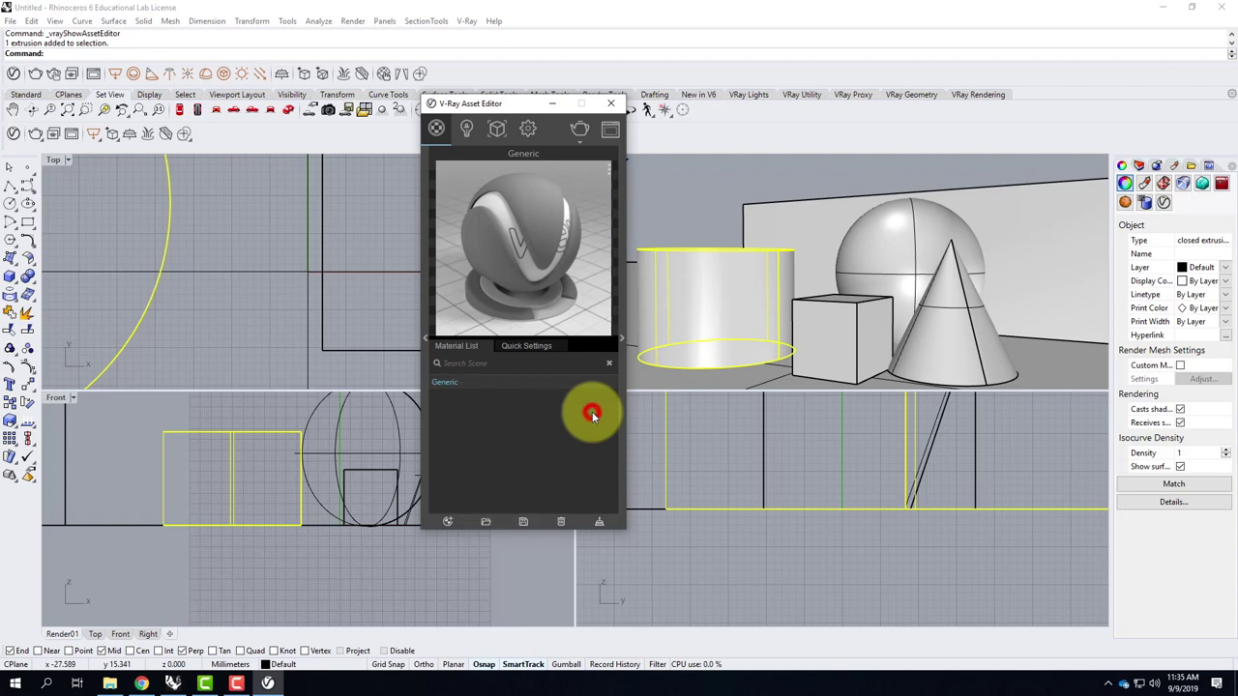
Step: Rename the Generic material to 'Generic - Red' and expand its settings panel
{"action": "left_click", "coordinate": [454, 383]}
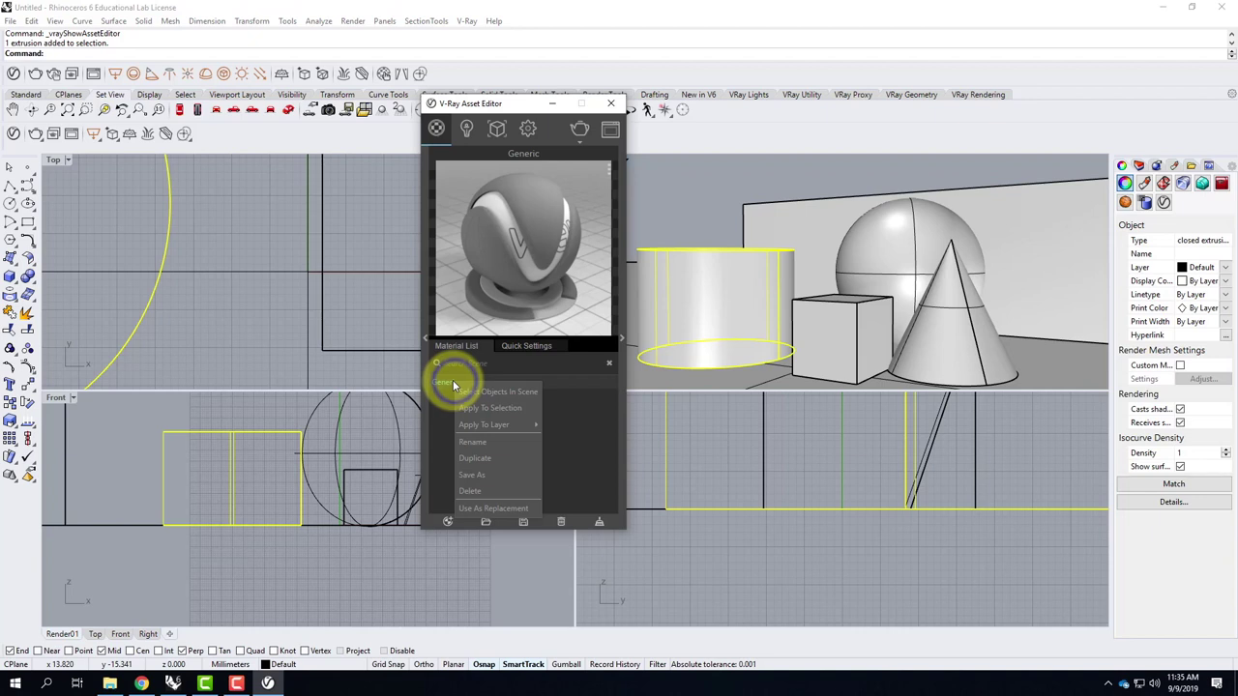
{"action": "left_click", "coordinate": [475, 440]}
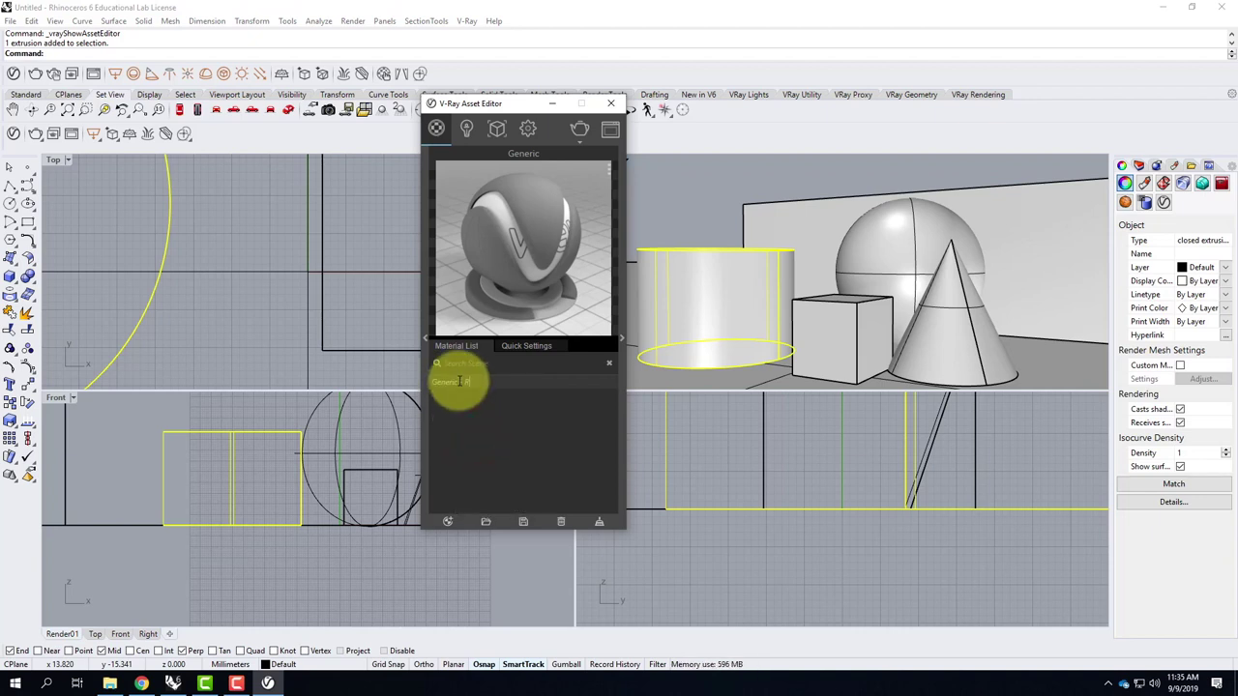
{"action": "left_click", "coordinate": [525, 385]}
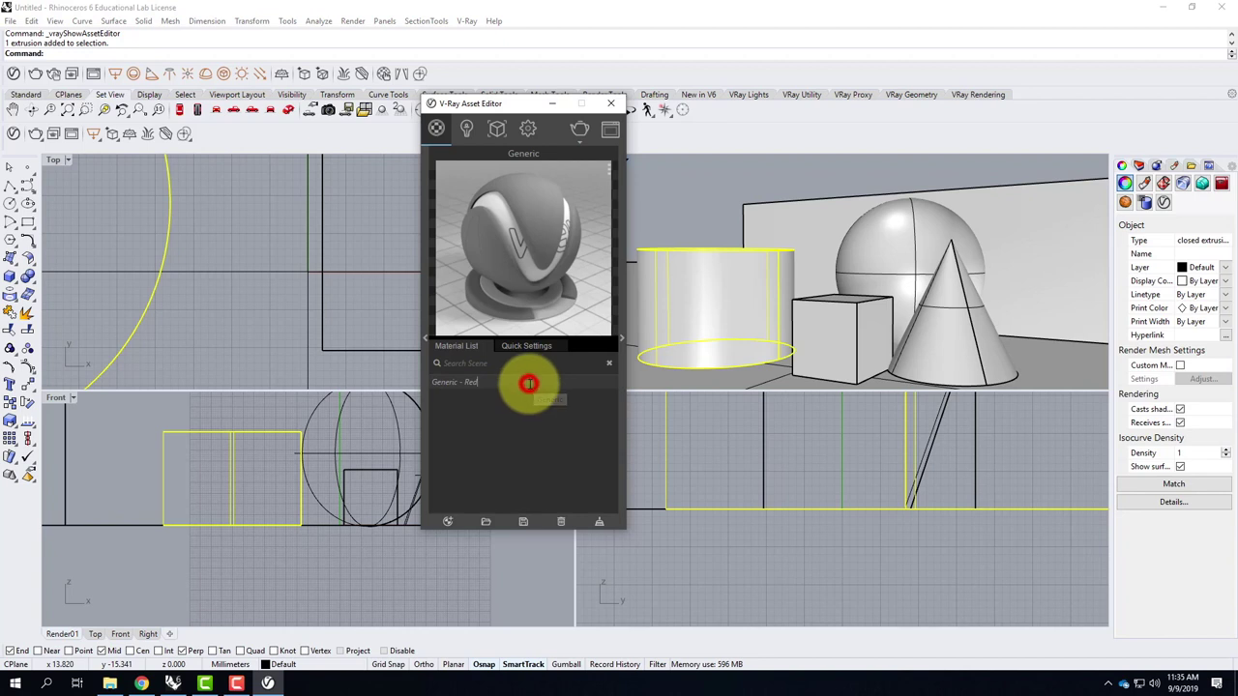
{"action": "left_click", "coordinate": [513, 407]}
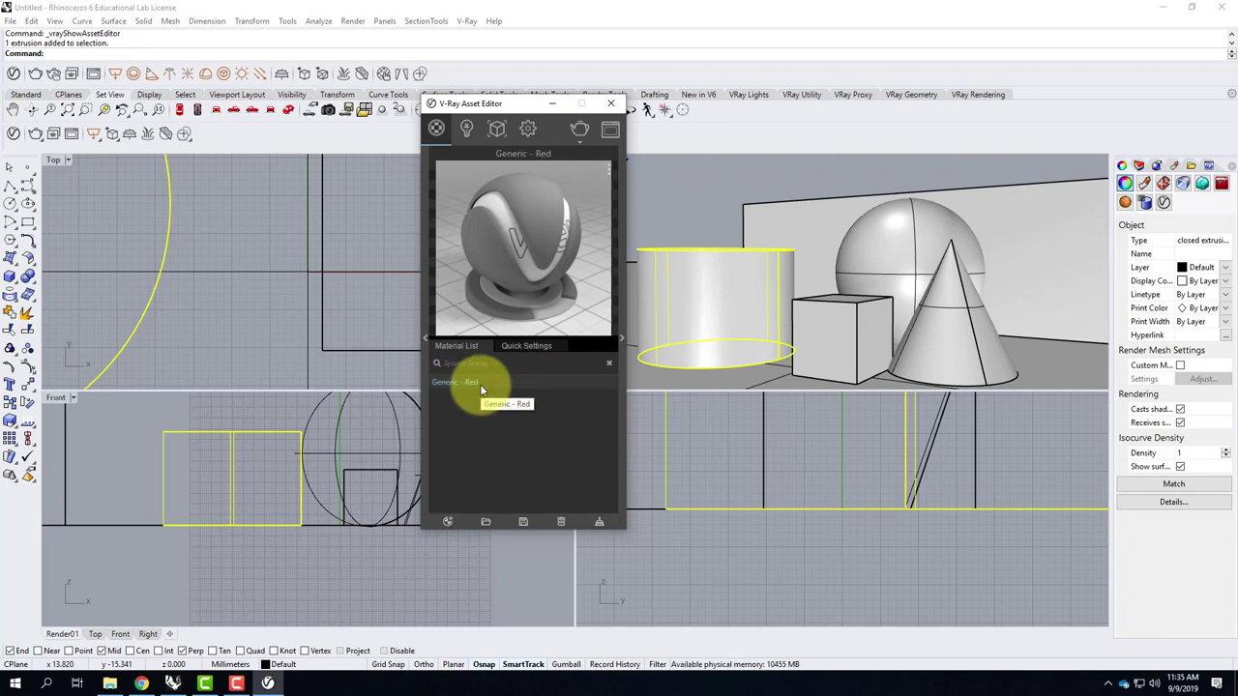
{"action": "left_click", "coordinate": [623, 341]}
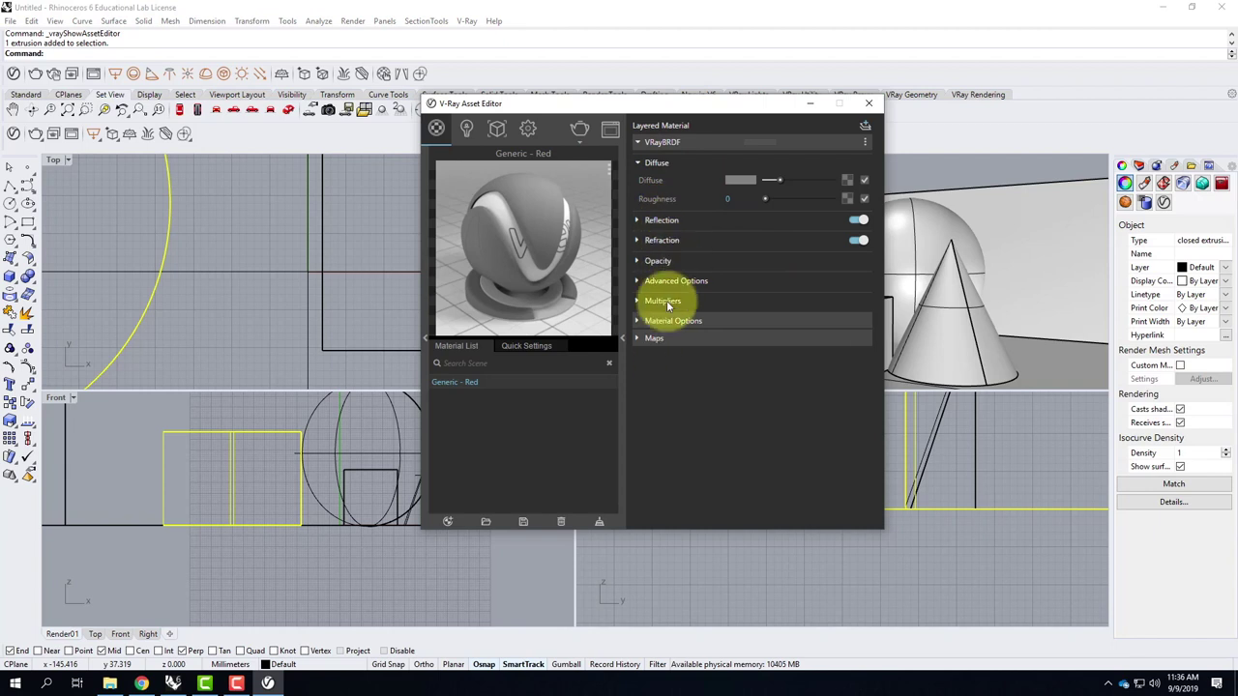
Step: Set Generic - Red's diffuse colour to red (RGB 185, 11, 11) in the Color Picker
{"action": "left_click", "coordinate": [639, 165]}
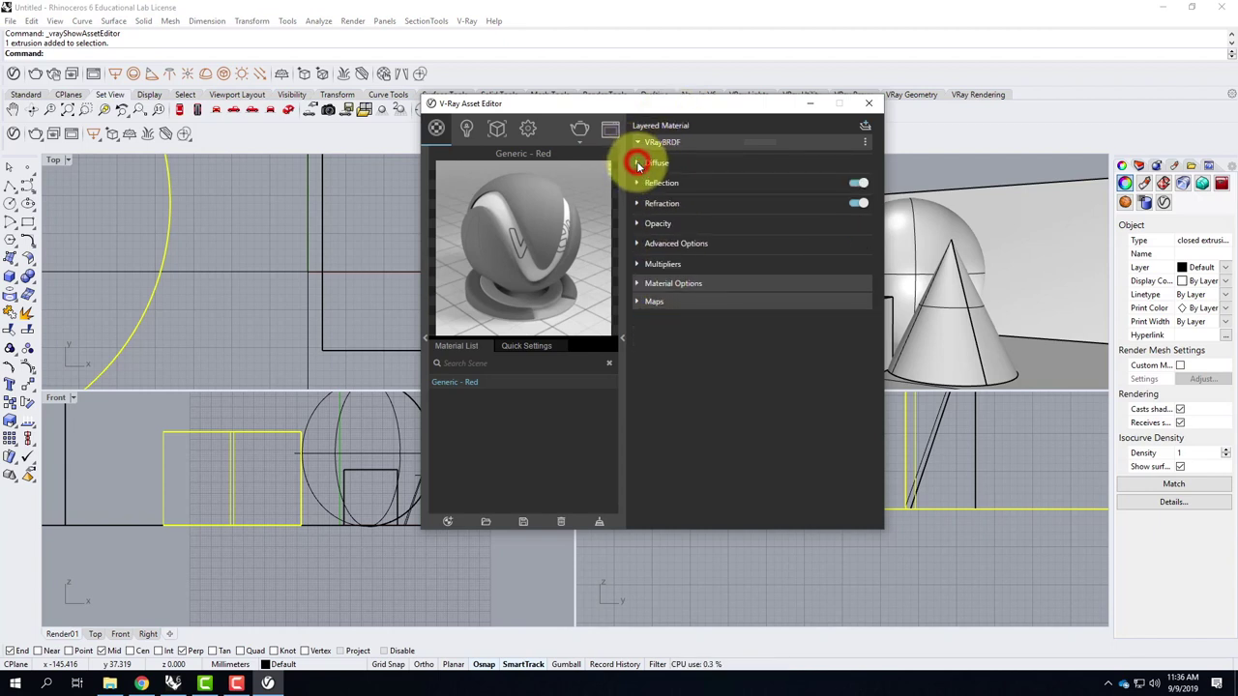
{"action": "left_click", "coordinate": [639, 164]}
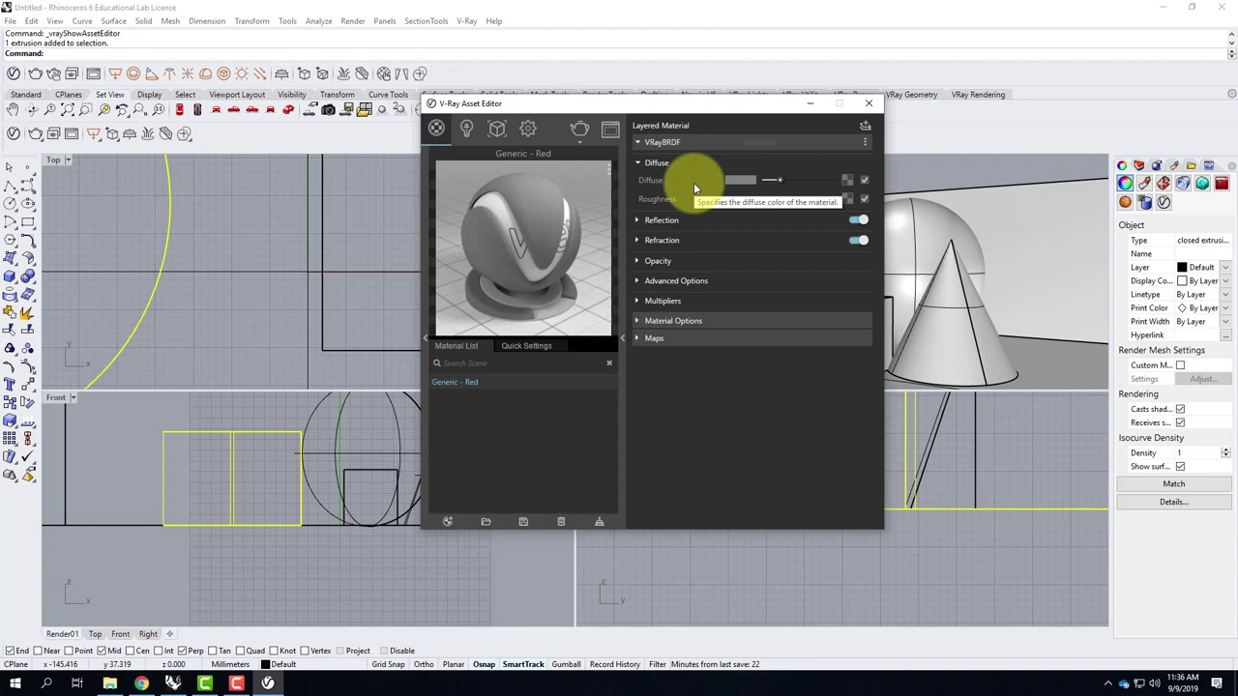
{"action": "left_click", "coordinate": [747, 182]}
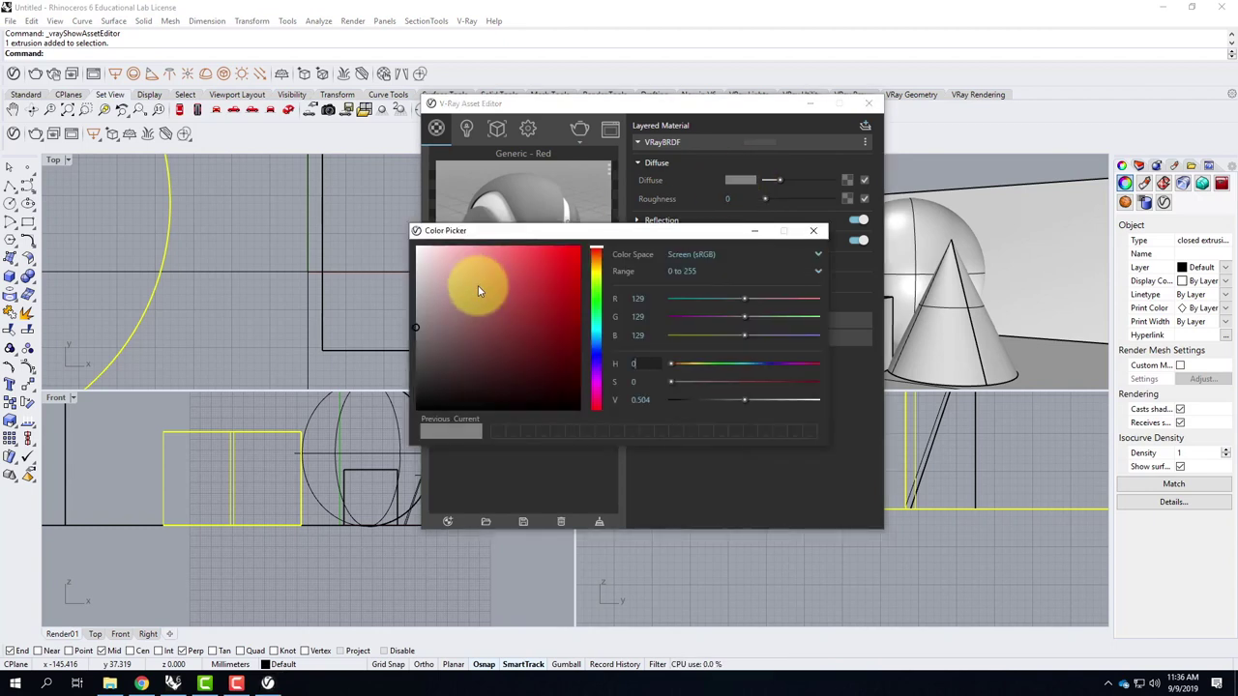
{"action": "left_click", "coordinate": [569, 290]}
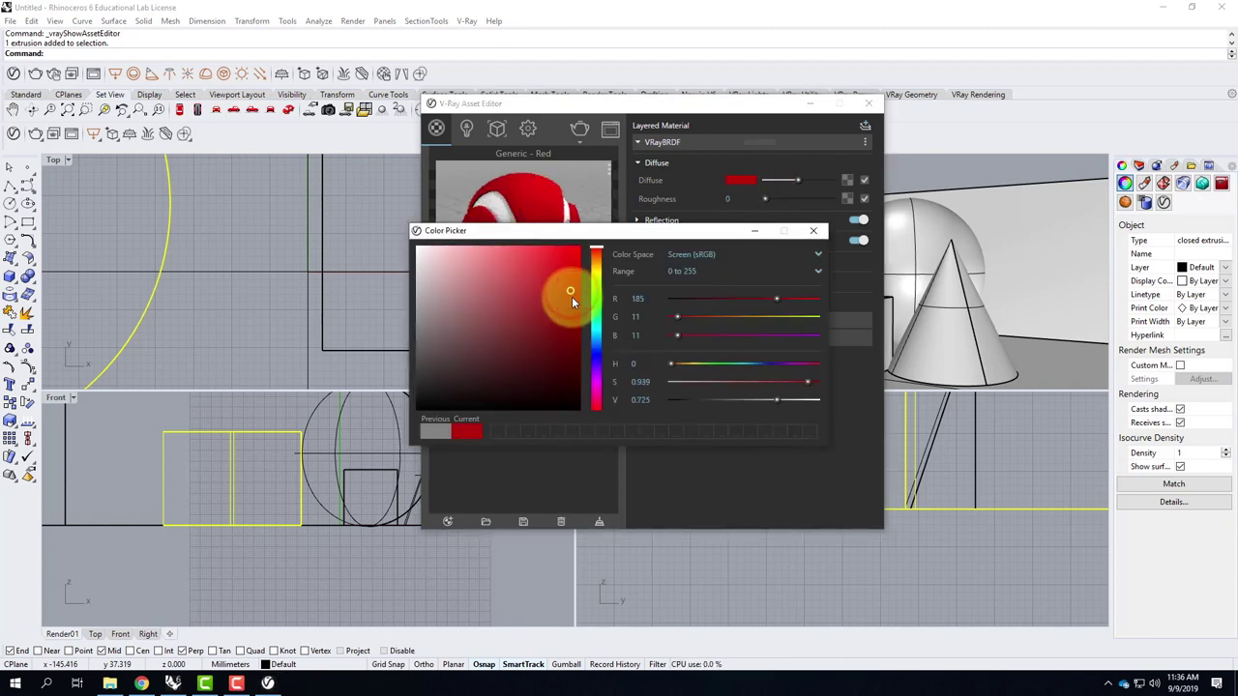
{"action": "left_click_drag", "start_coordinate": [609, 234], "coordinate": [937, 319]}
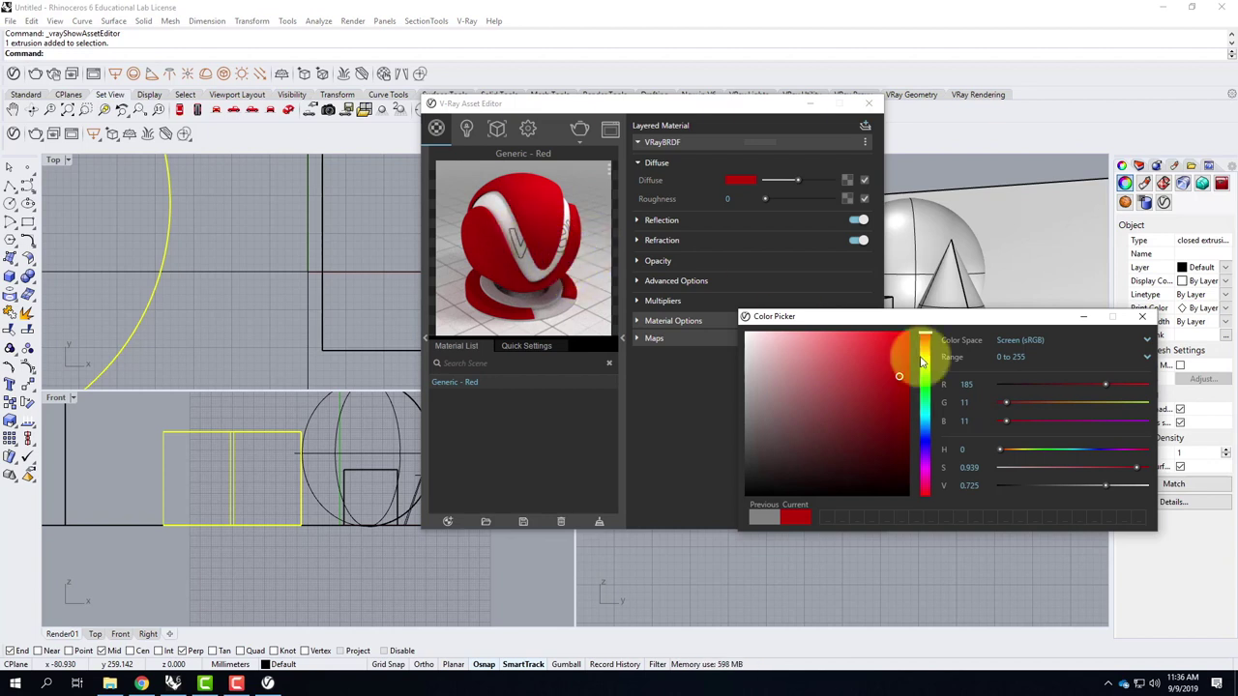
{"action": "left_click", "coordinate": [1142, 316]}
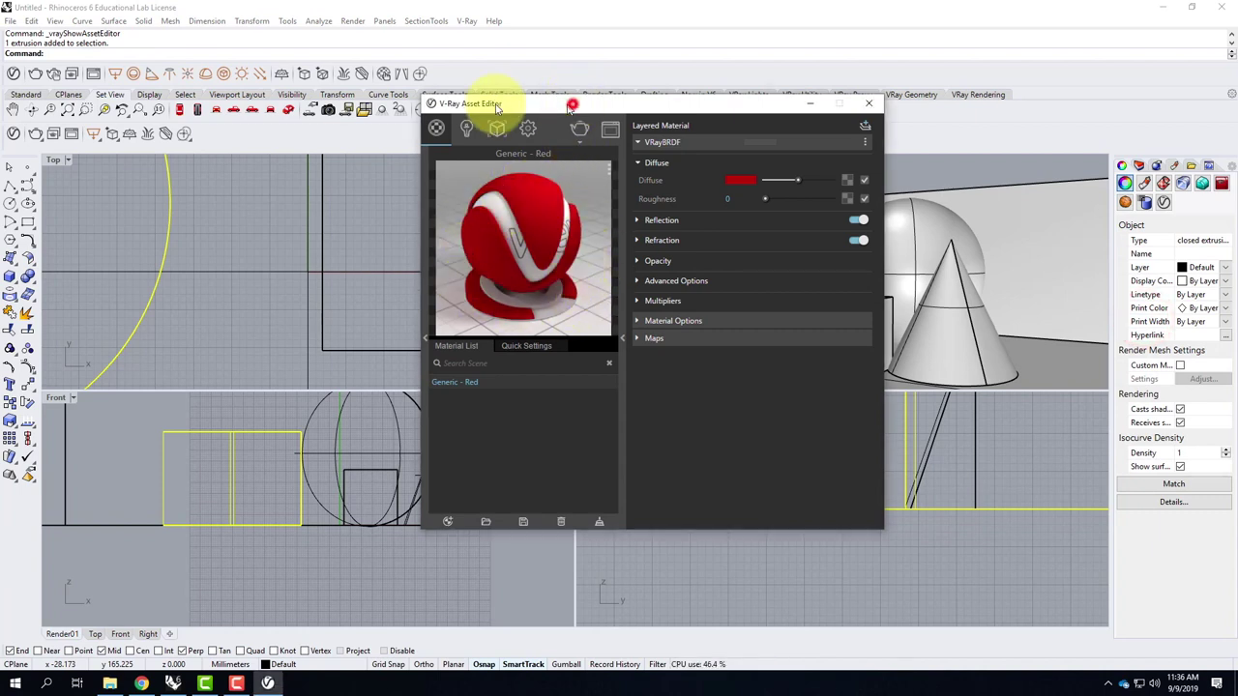
Step: Move aside and minimize the Asset Editor, make Render01 active, and start a V-Ray render
{"action": "left_click_drag", "start_coordinate": [573, 101], "coordinate": [290, 98]}
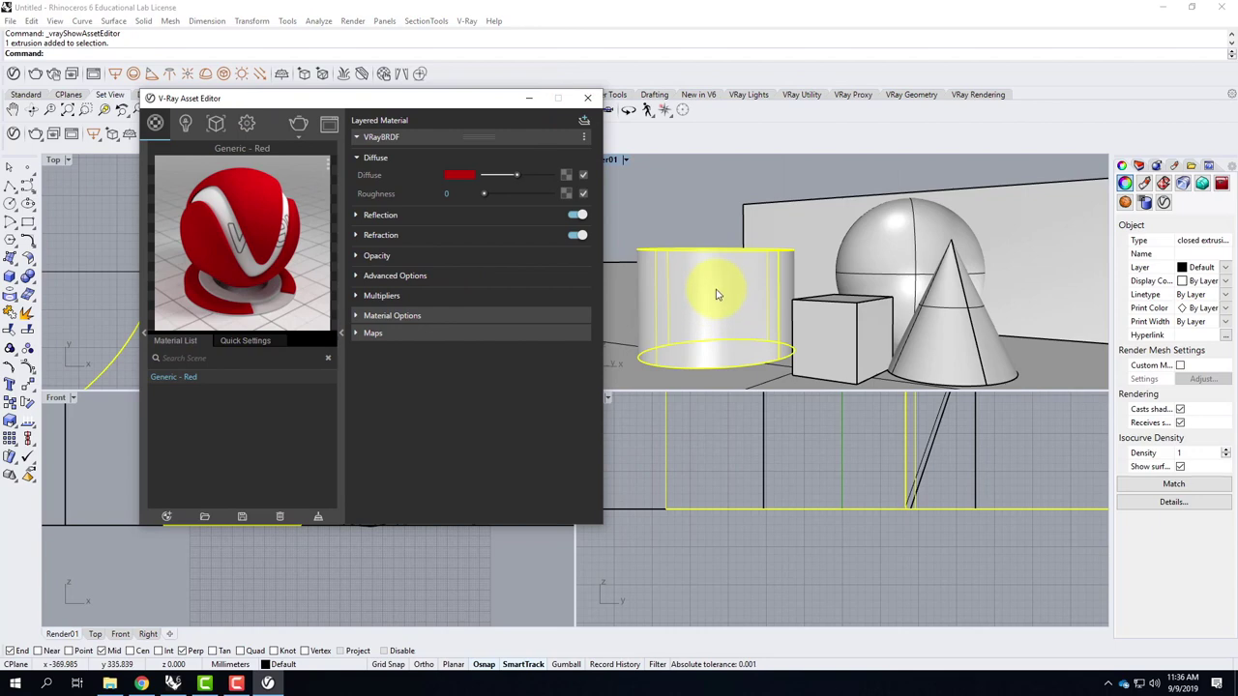
{"action": "left_click", "coordinate": [526, 98]}
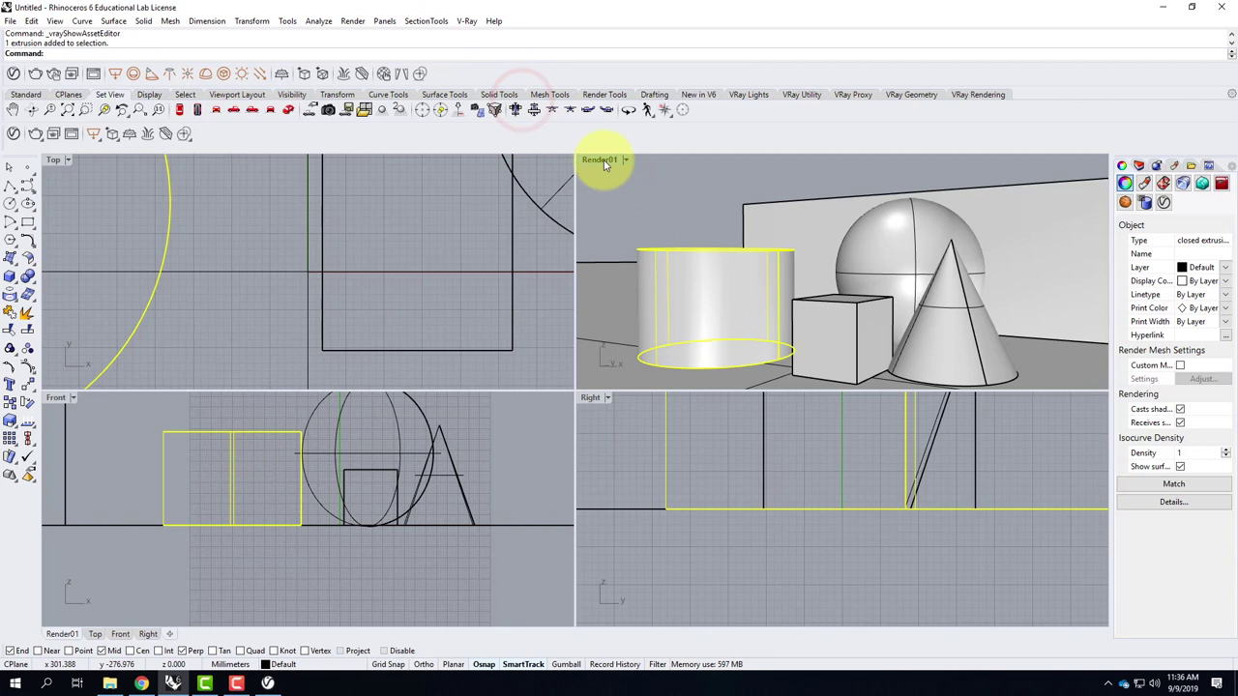
{"action": "left_click", "coordinate": [602, 159]}
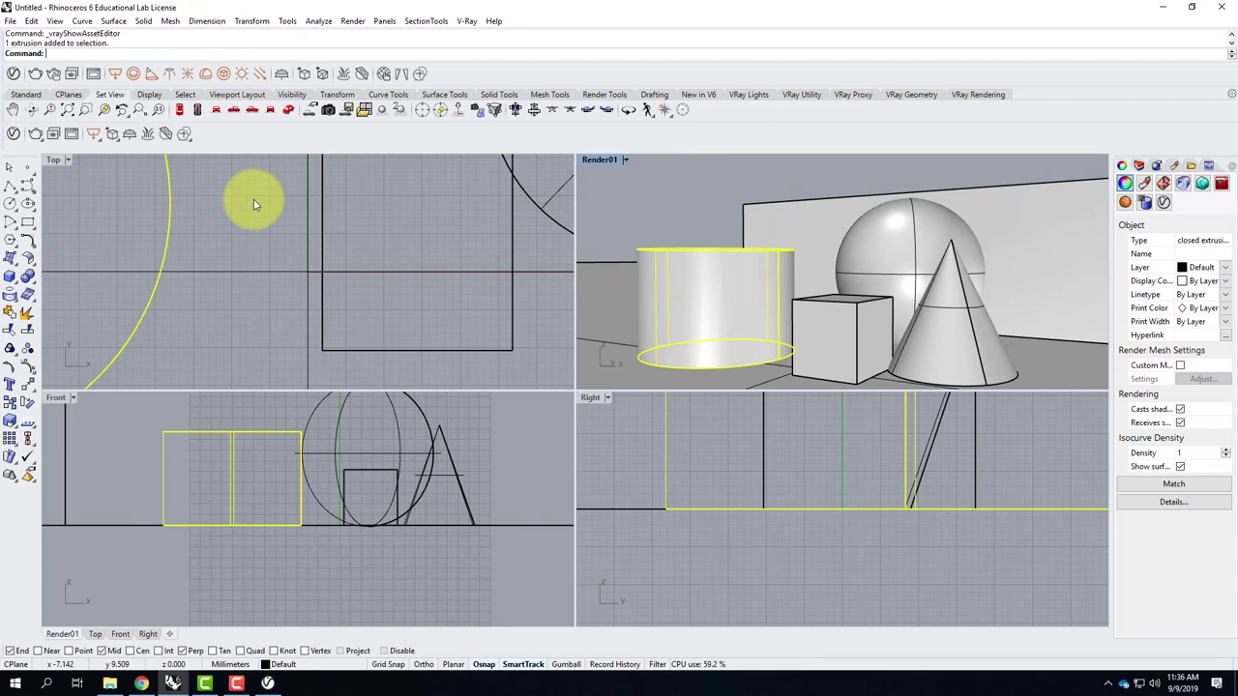
{"action": "left_click", "coordinate": [34, 134]}
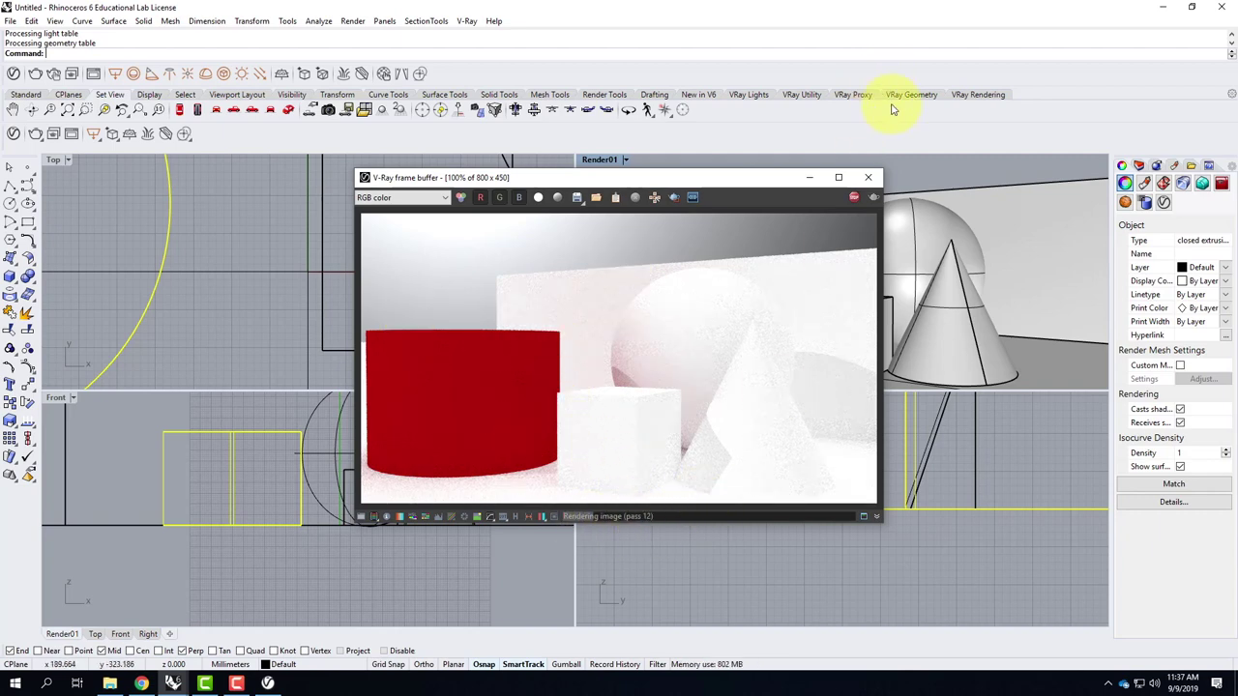
Step: Stop the red-cylinder render and close the V-Ray frame buffer
{"action": "left_click", "coordinate": [856, 198]}
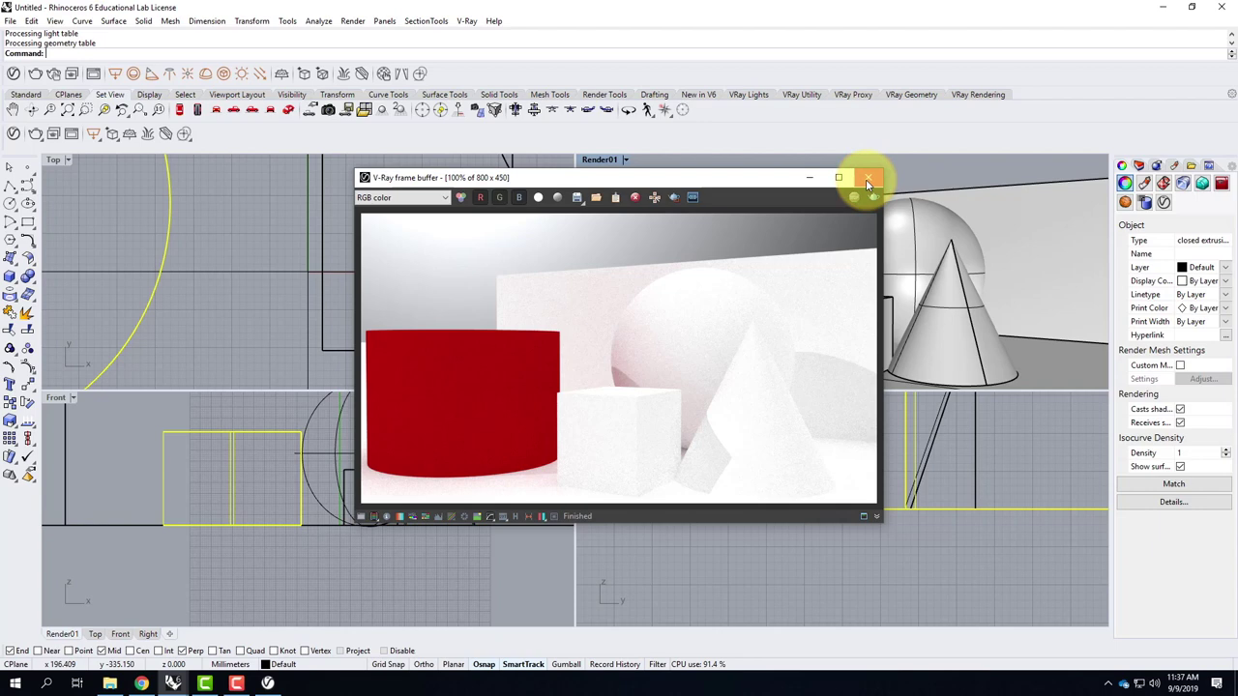
{"action": "left_click", "coordinate": [867, 179]}
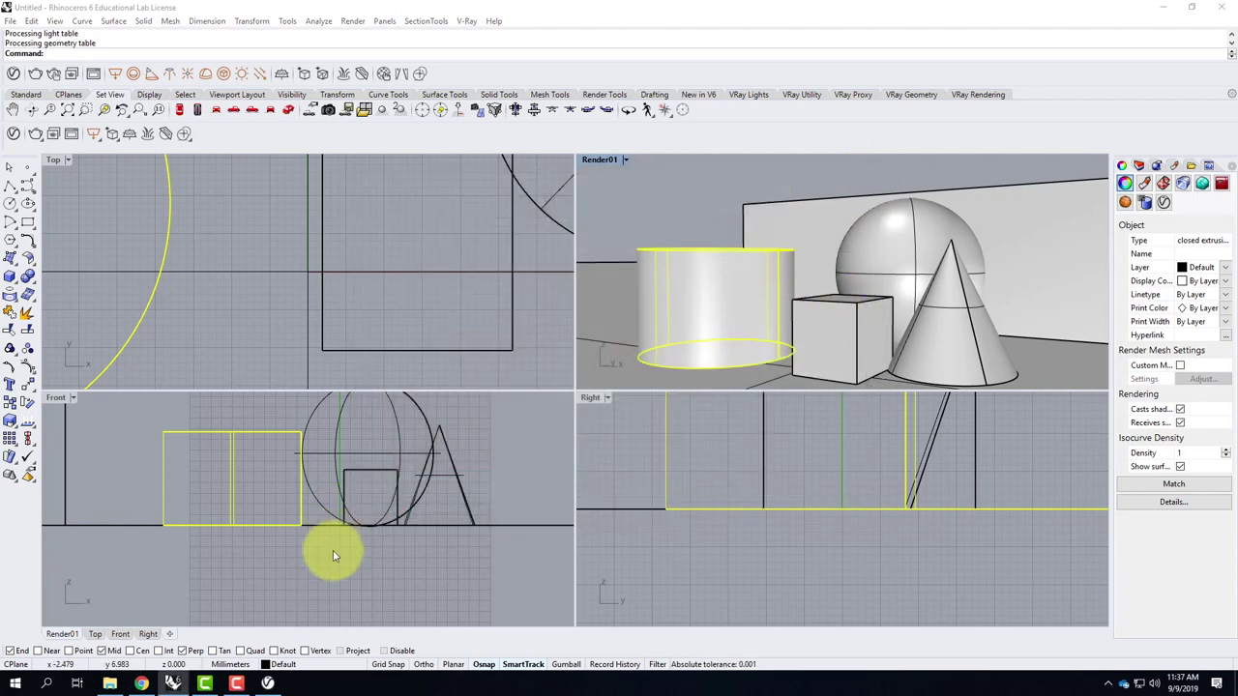
Step: Restore the V-Ray Asset Editor from the taskbar, showing the Generic - Red material
{"action": "left_click", "coordinate": [268, 684]}
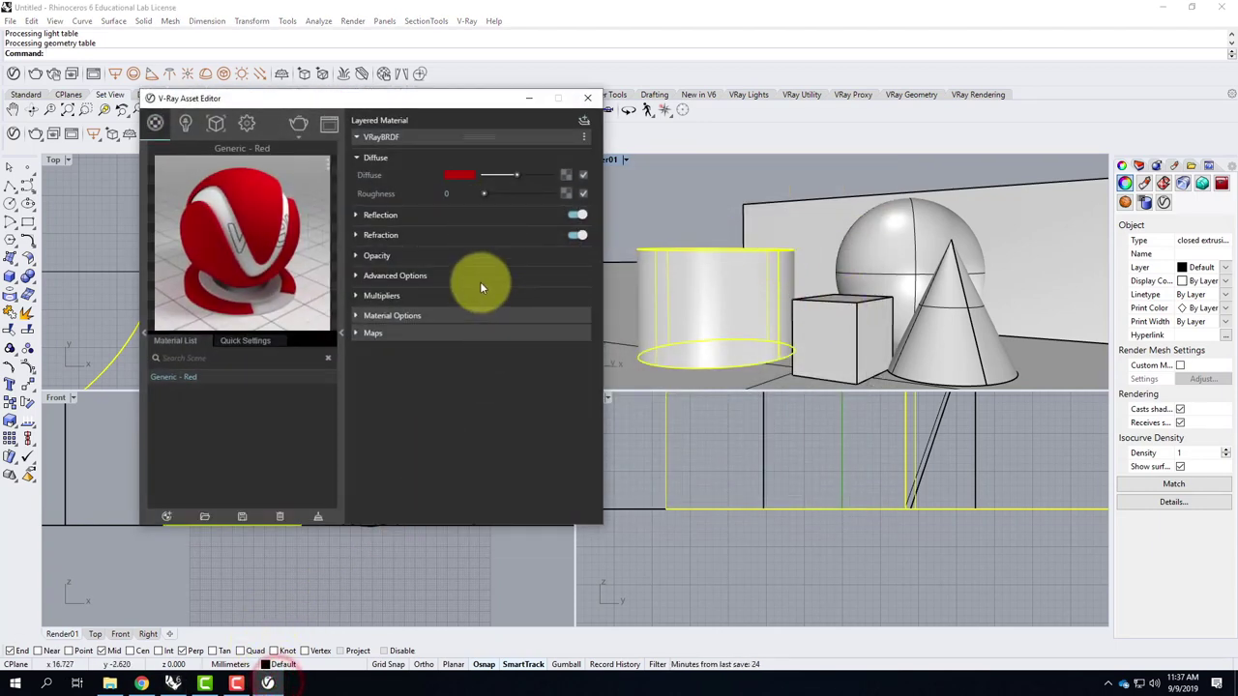
{"action": "right_click", "coordinate": [189, 380]}
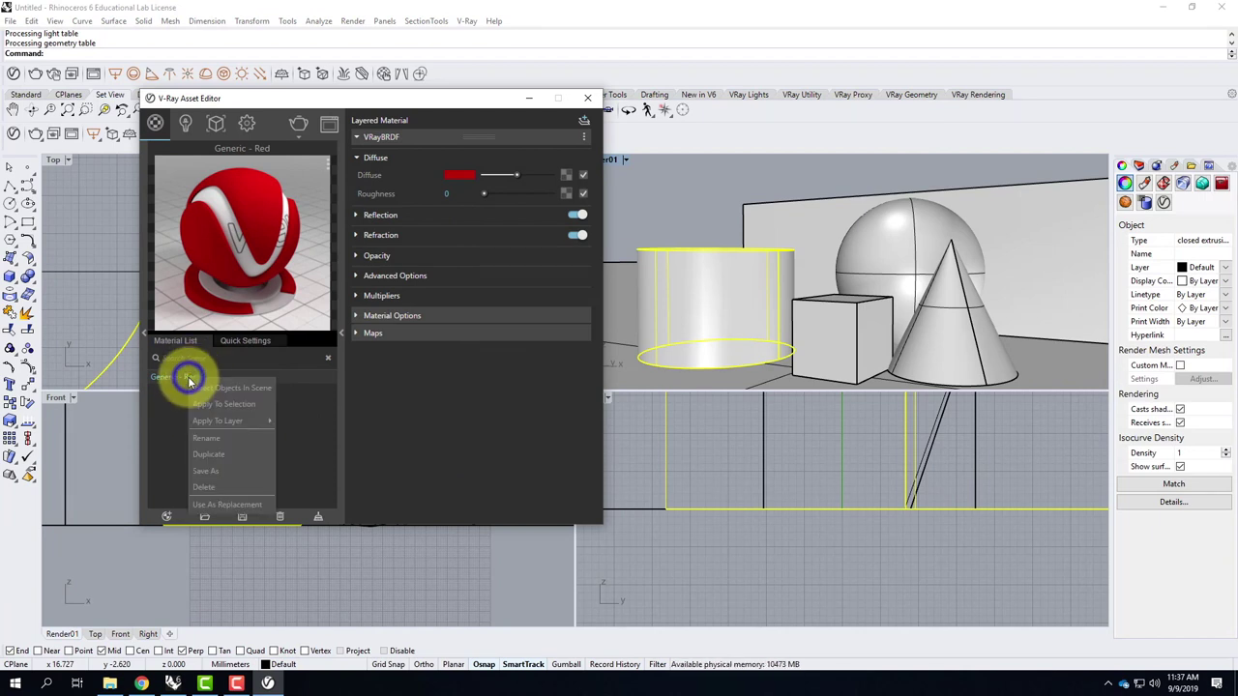
{"action": "left_click", "coordinate": [165, 431]}
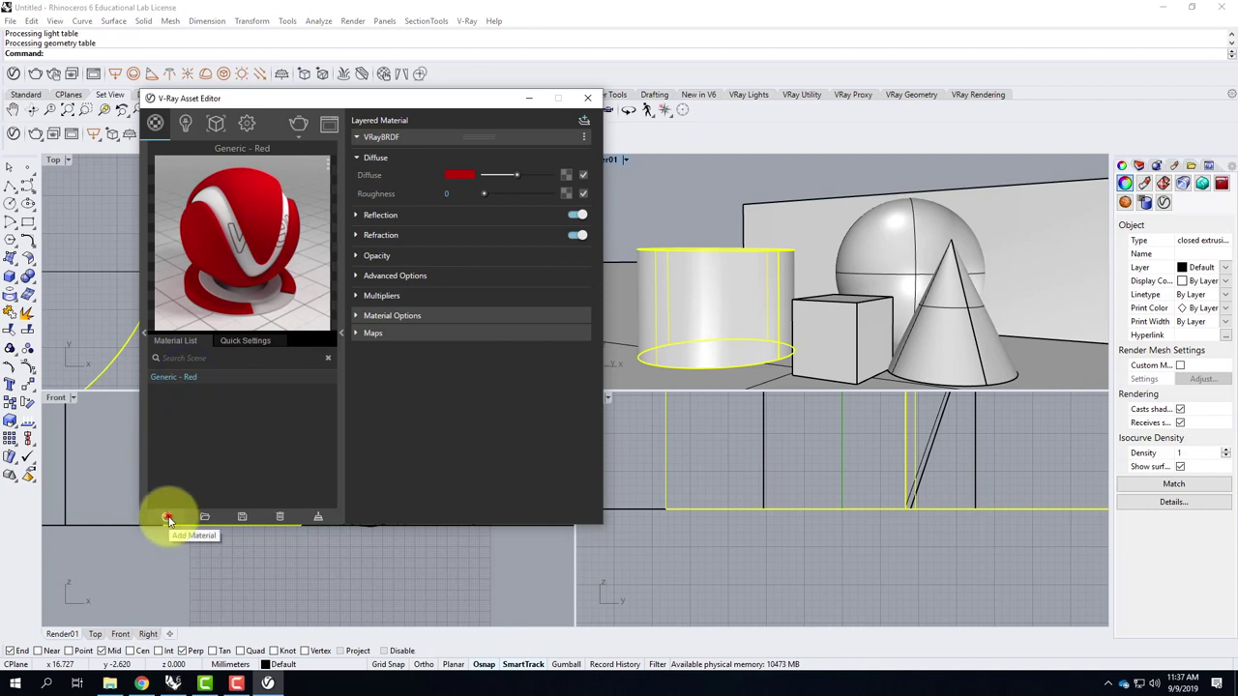
Step: Add a new Generic V-Ray material and rename it 'Generic - Green'
{"action": "left_click", "coordinate": [168, 519]}
{"action": "left_click", "coordinate": [223, 279]}
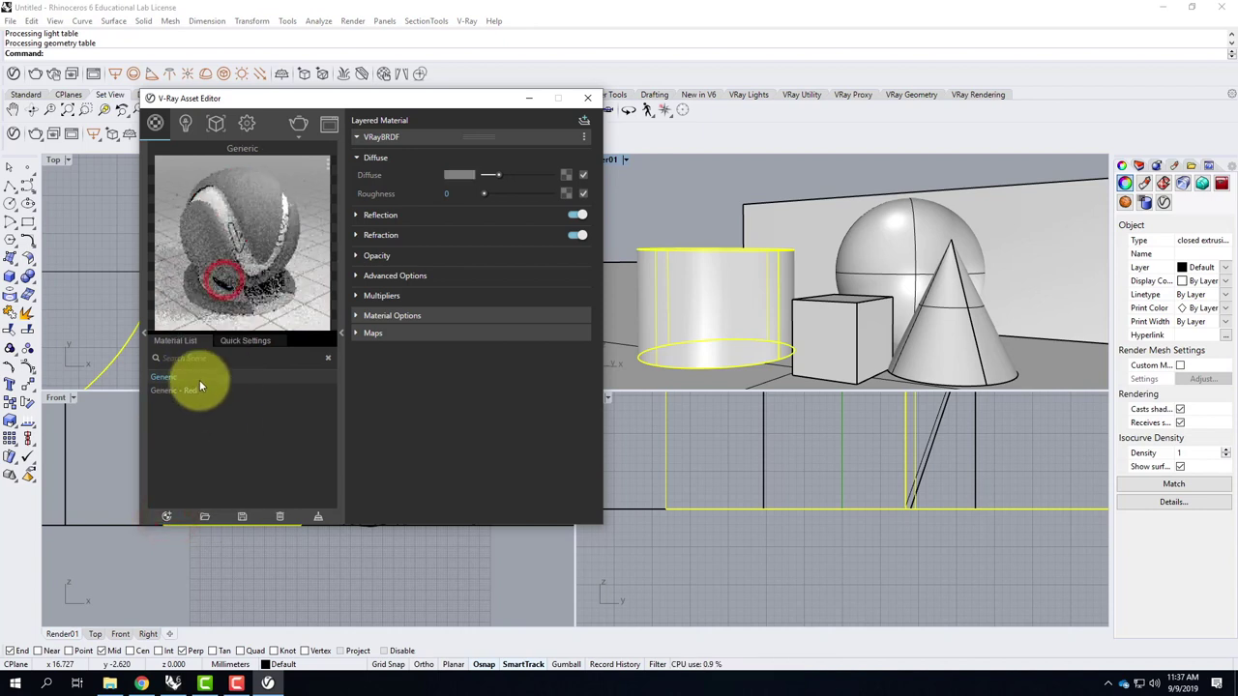
{"action": "left_click", "coordinate": [170, 375]}
{"action": "right_click", "coordinate": [169, 378]}
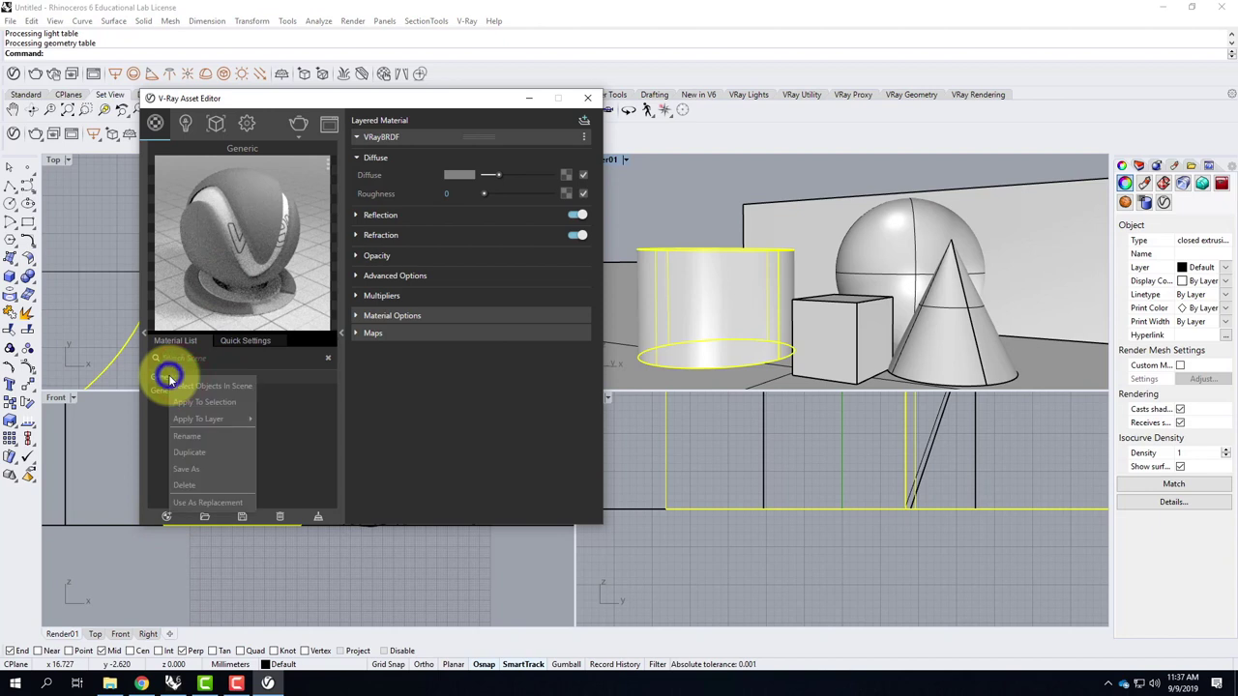
{"action": "left_click", "coordinate": [207, 436]}
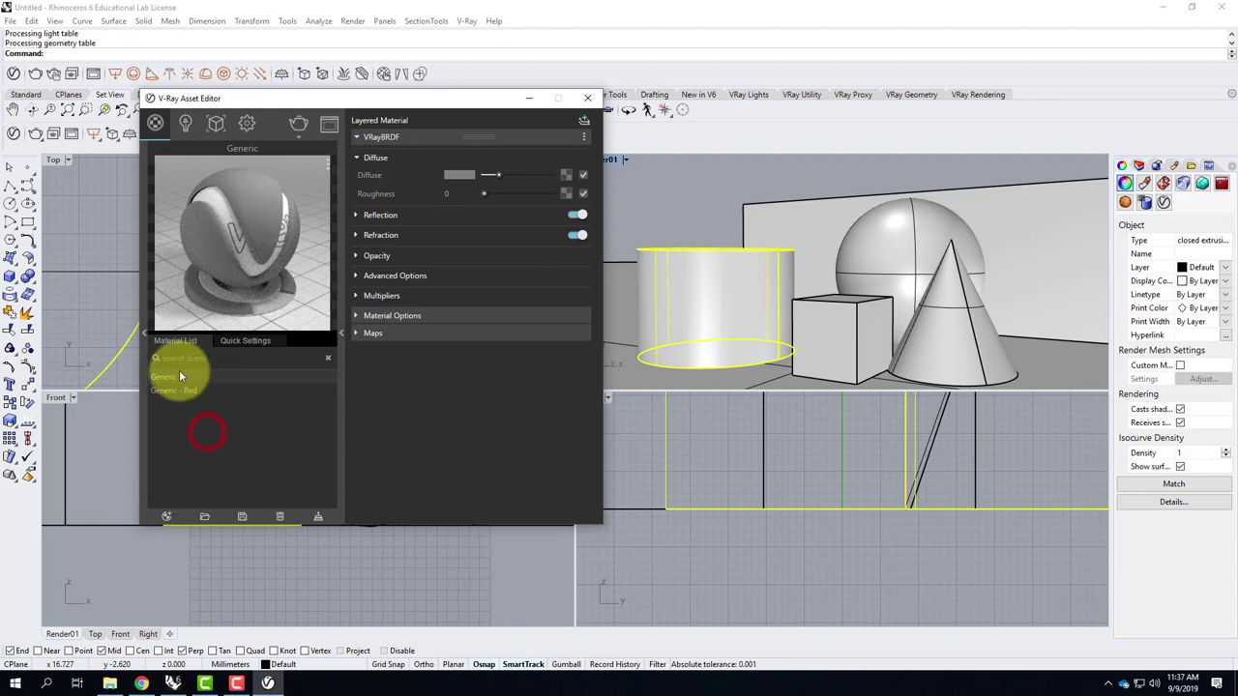
{"action": "type", "text": "- Green"}
{"action": "key", "text": "Return"}
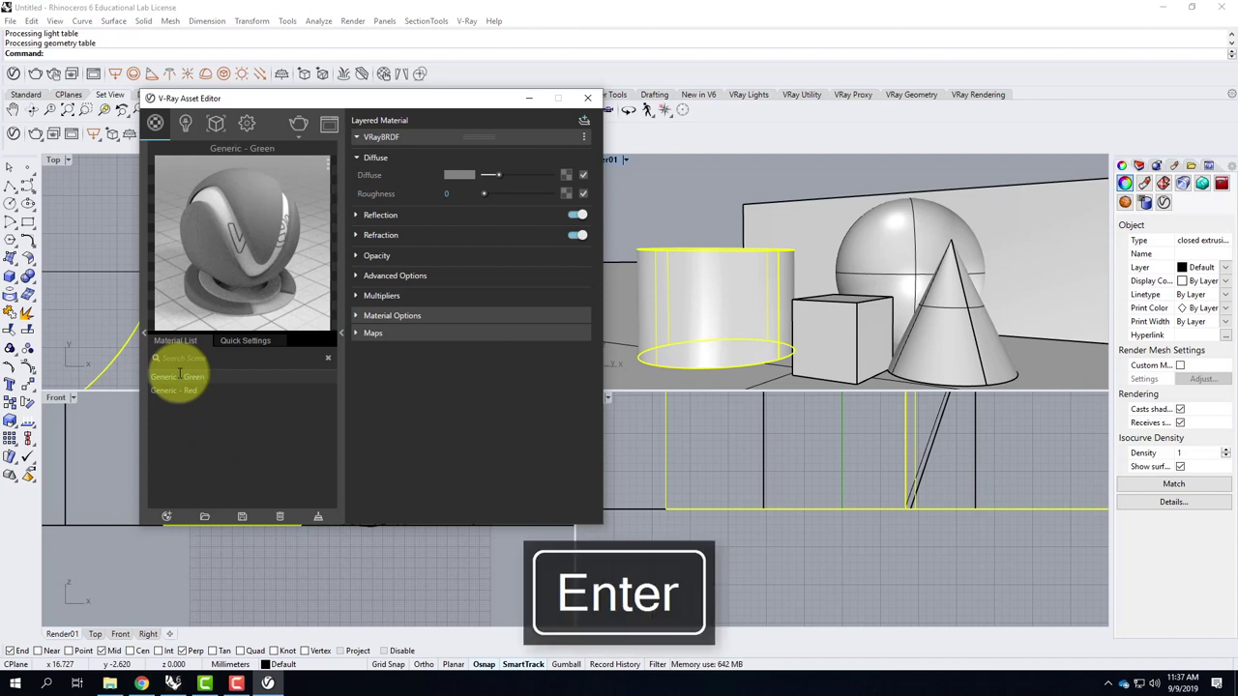
Step: Add a second Generic material for 'Generic - Blue', then add one more Generic material
{"action": "left_click", "coordinate": [166, 516]}
{"action": "left_click", "coordinate": [197, 280]}
{"action": "left_click", "coordinate": [172, 377]}
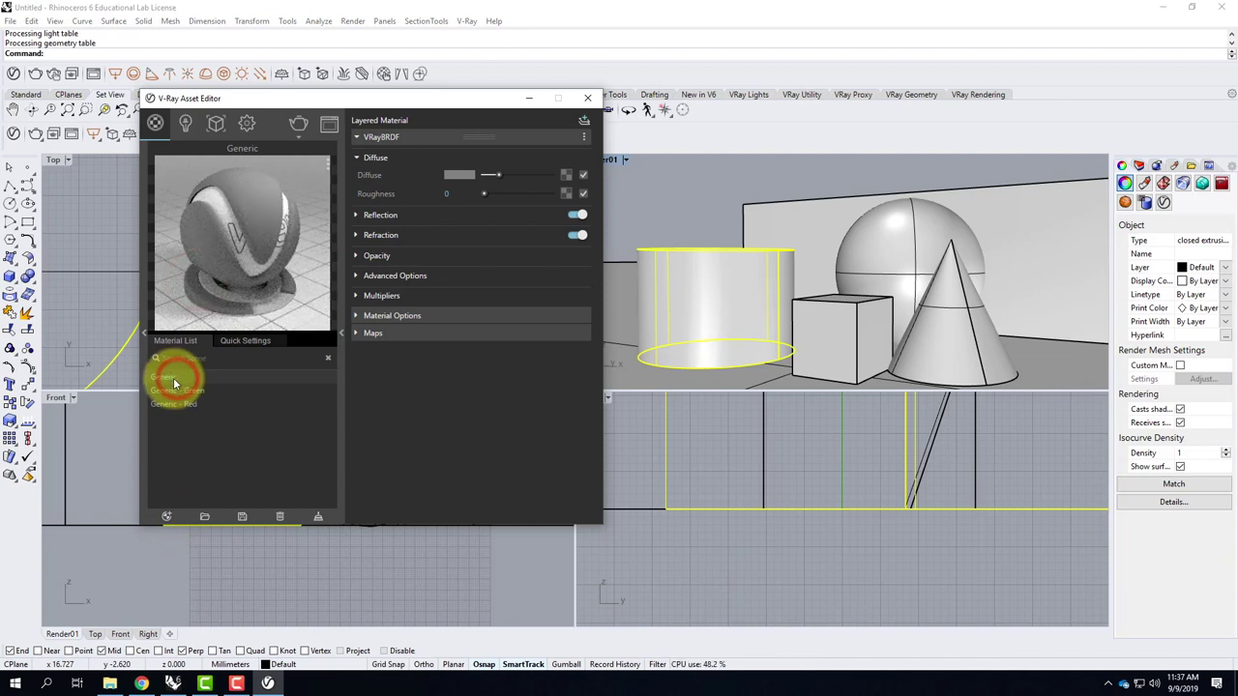
{"action": "right_click", "coordinate": [172, 378]}
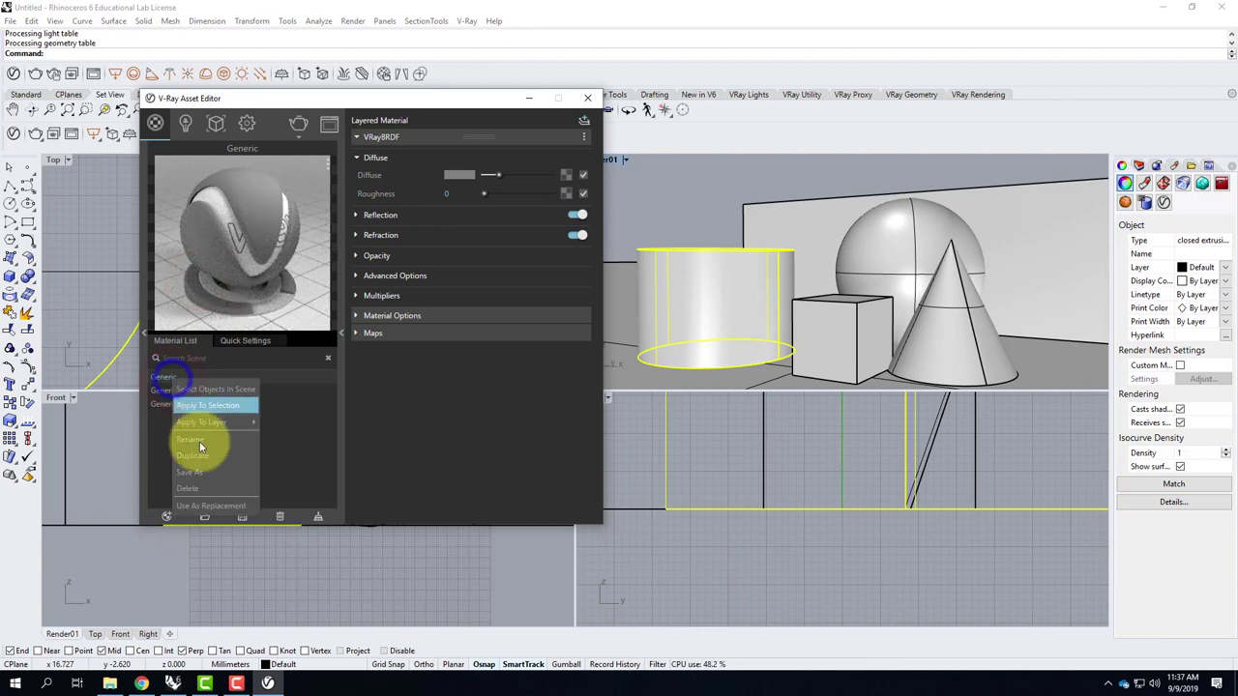
{"action": "left_click", "coordinate": [204, 442]}
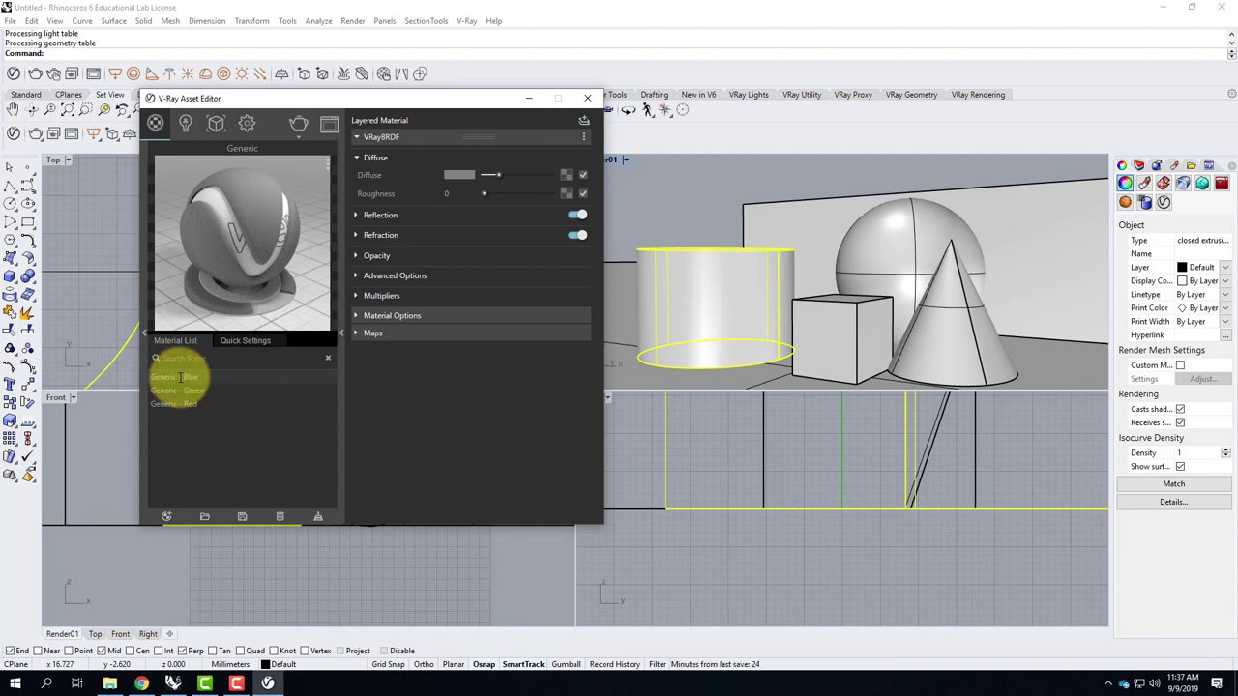
{"action": "left_click", "coordinate": [230, 388]}
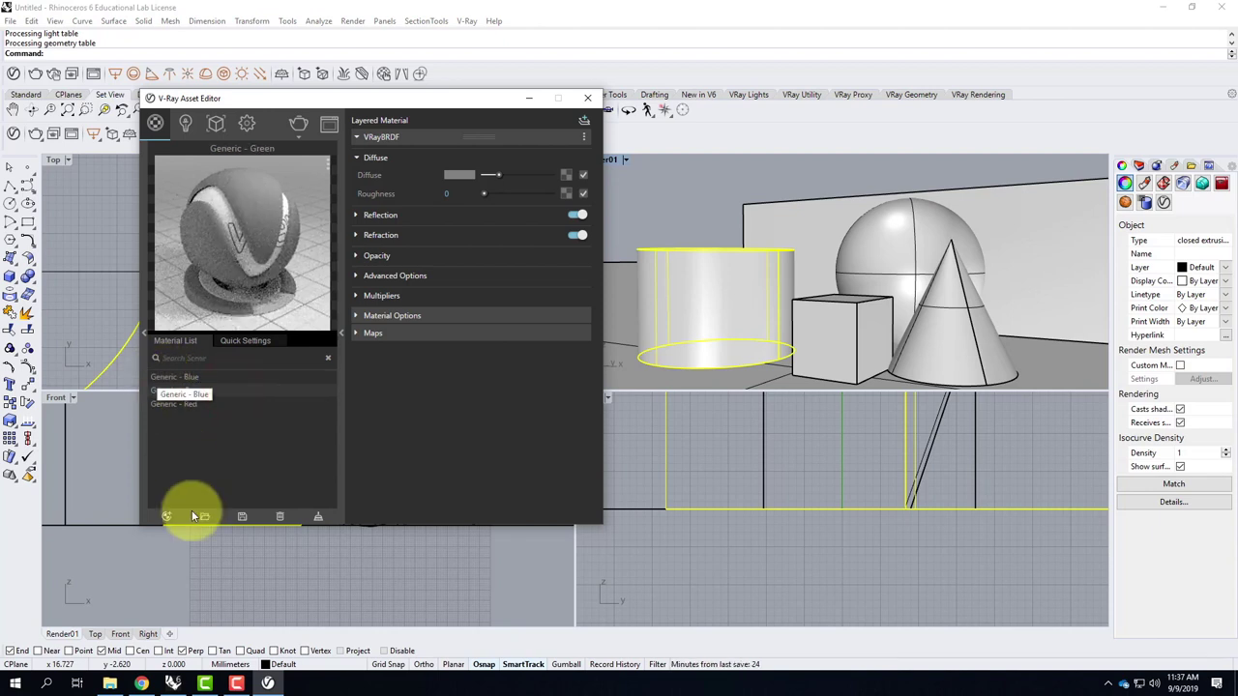
{"action": "left_click", "coordinate": [164, 514]}
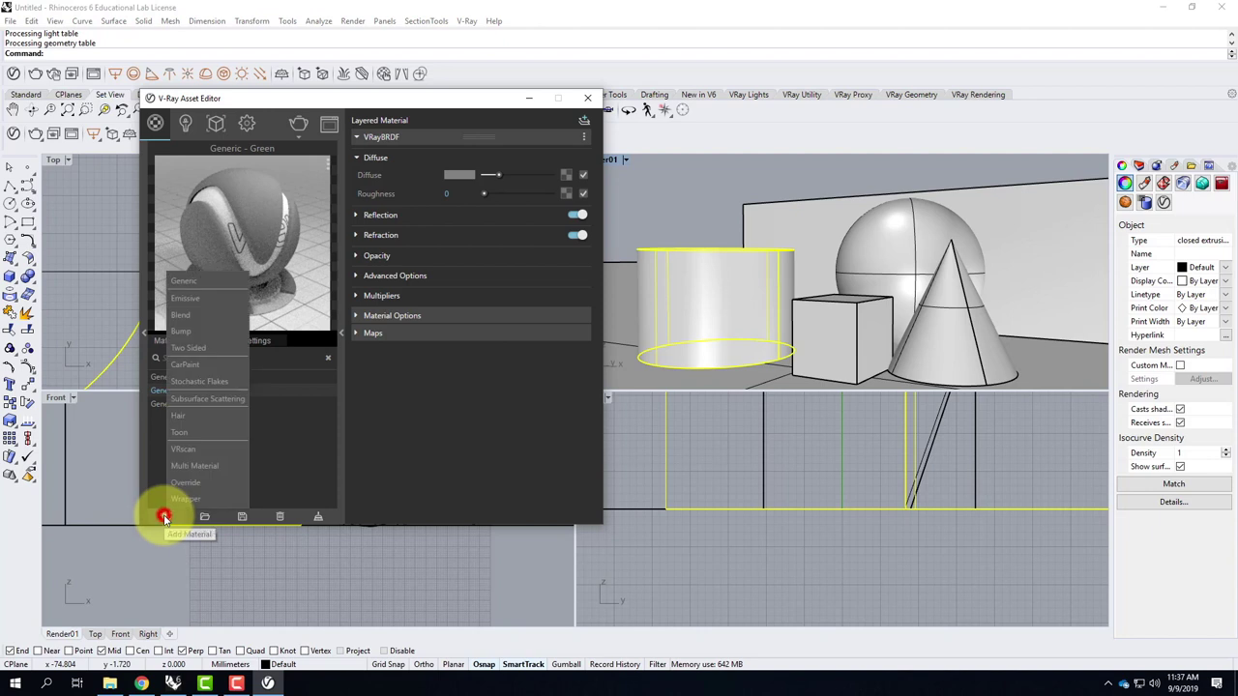
{"action": "left_click", "coordinate": [198, 280]}
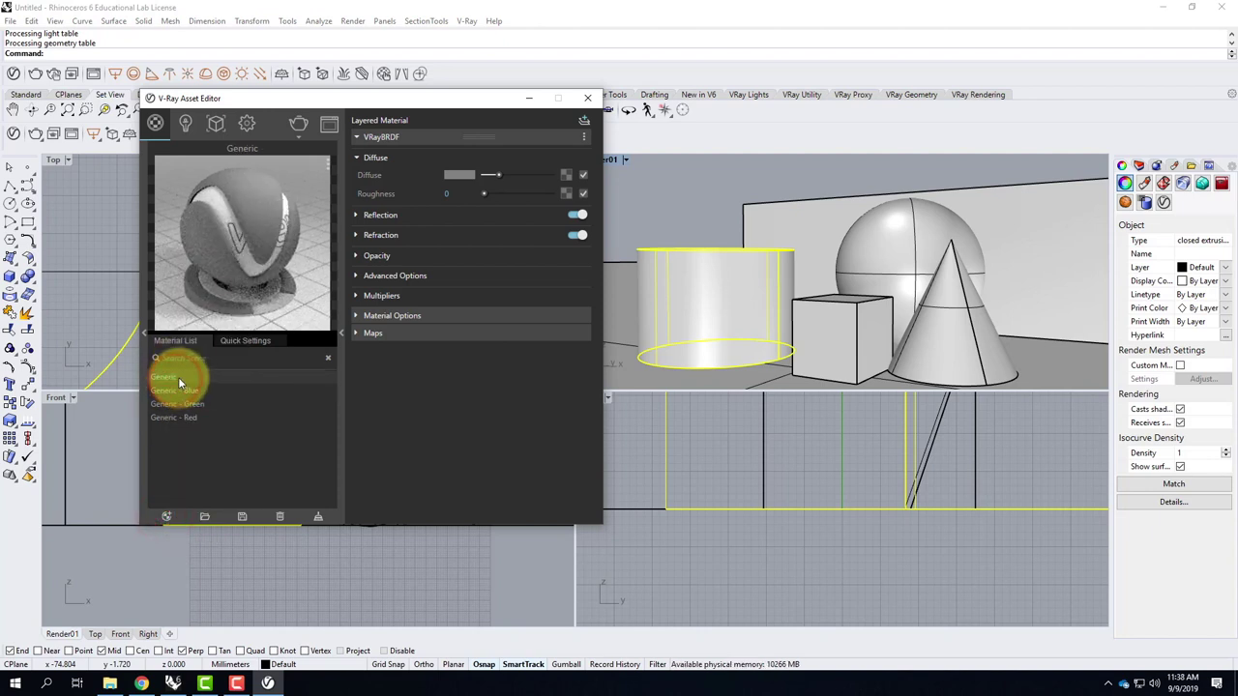
Step: Rename the newest Generic material to 'Generic - Orange'
{"action": "left_click", "coordinate": [168, 378]}
{"action": "right_click", "coordinate": [169, 379]}
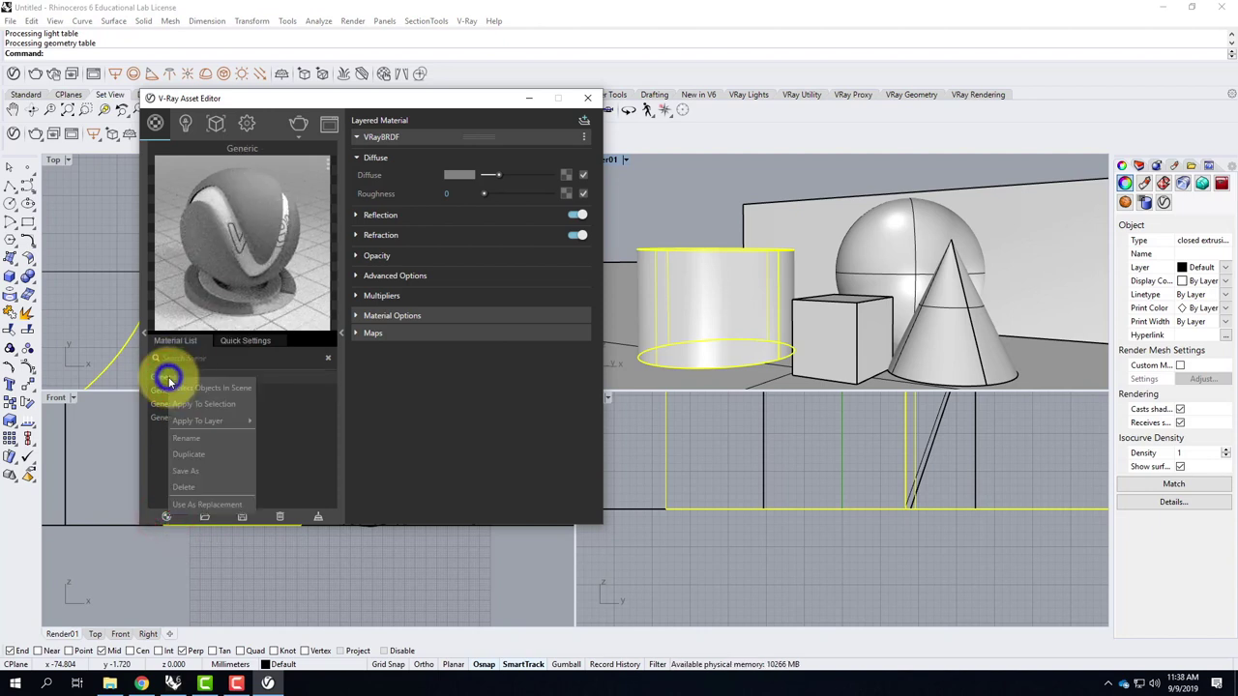
{"action": "left_click", "coordinate": [206, 447]}
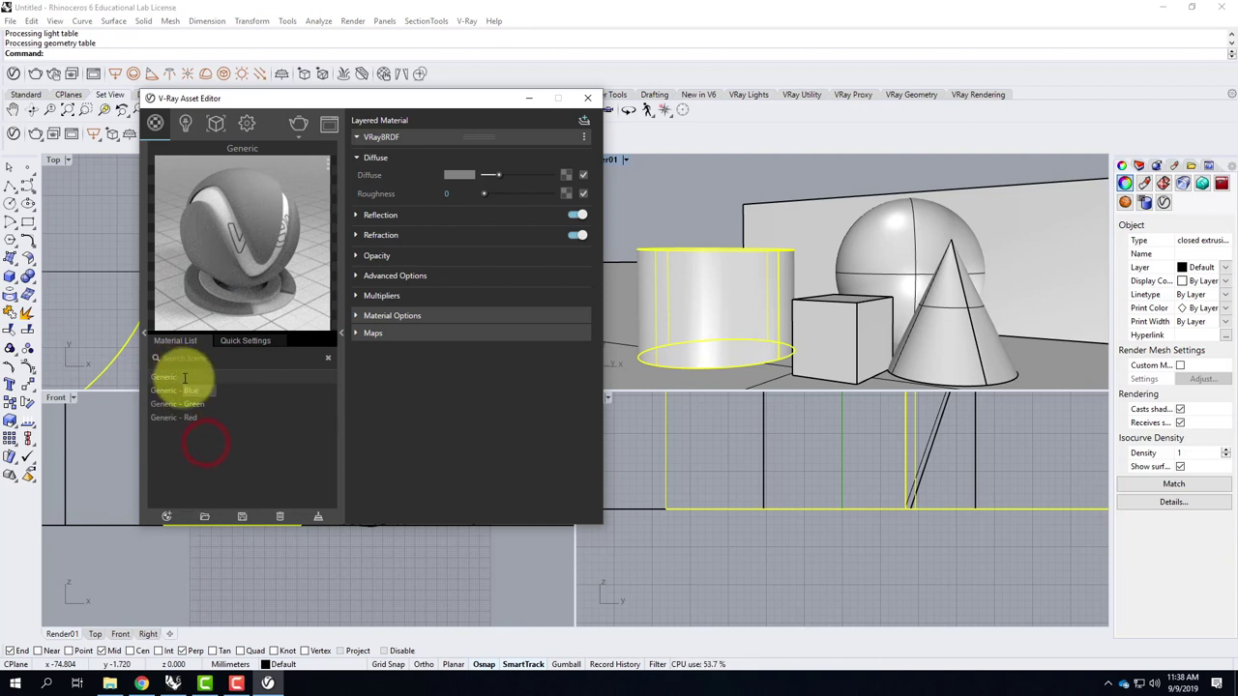
{"action": "type", "text": "- Orange"}
{"action": "key", "text": "Return"}
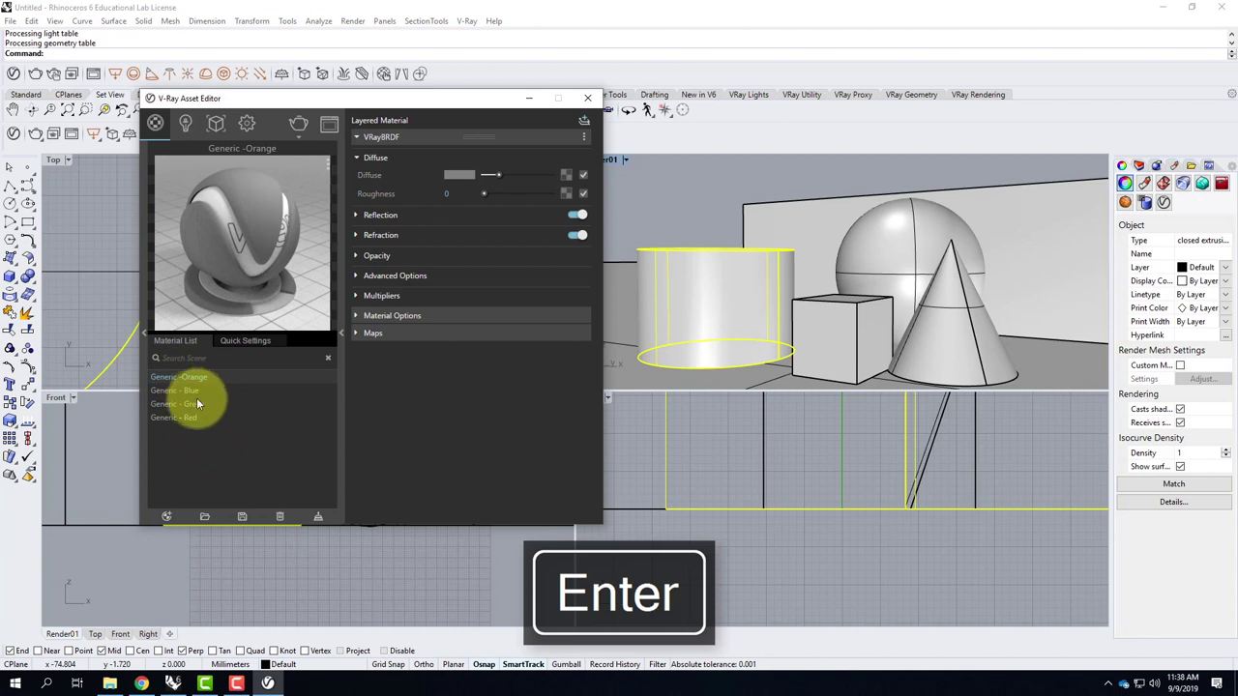
Step: Add another Generic material and name it 'Generic - Pink'
{"action": "left_click", "coordinate": [167, 517]}
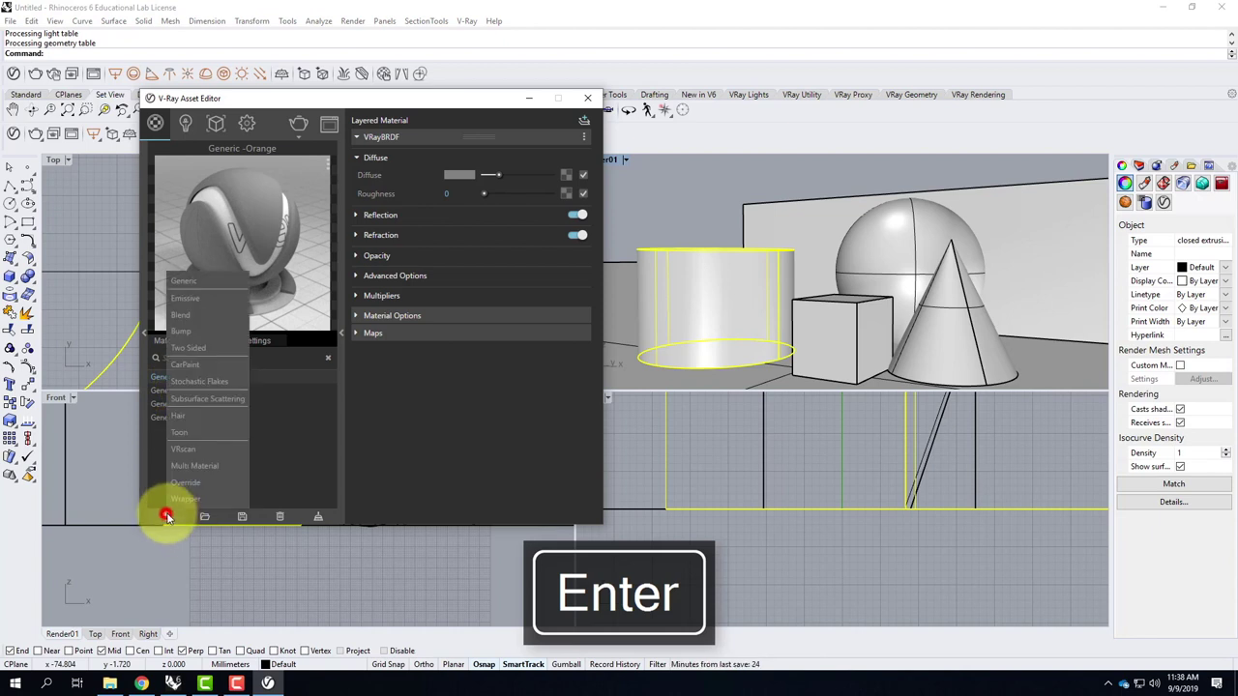
{"action": "left_click", "coordinate": [206, 282]}
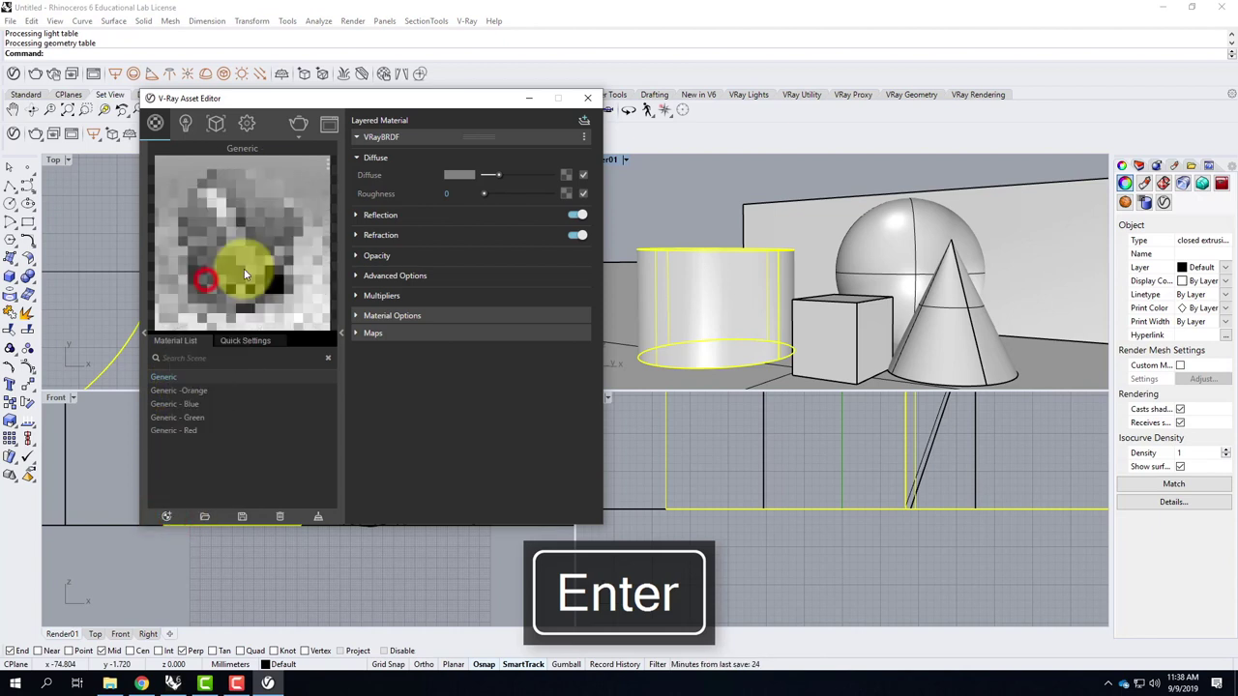
{"action": "right_click", "coordinate": [171, 379]}
{"action": "left_click", "coordinate": [211, 439]}
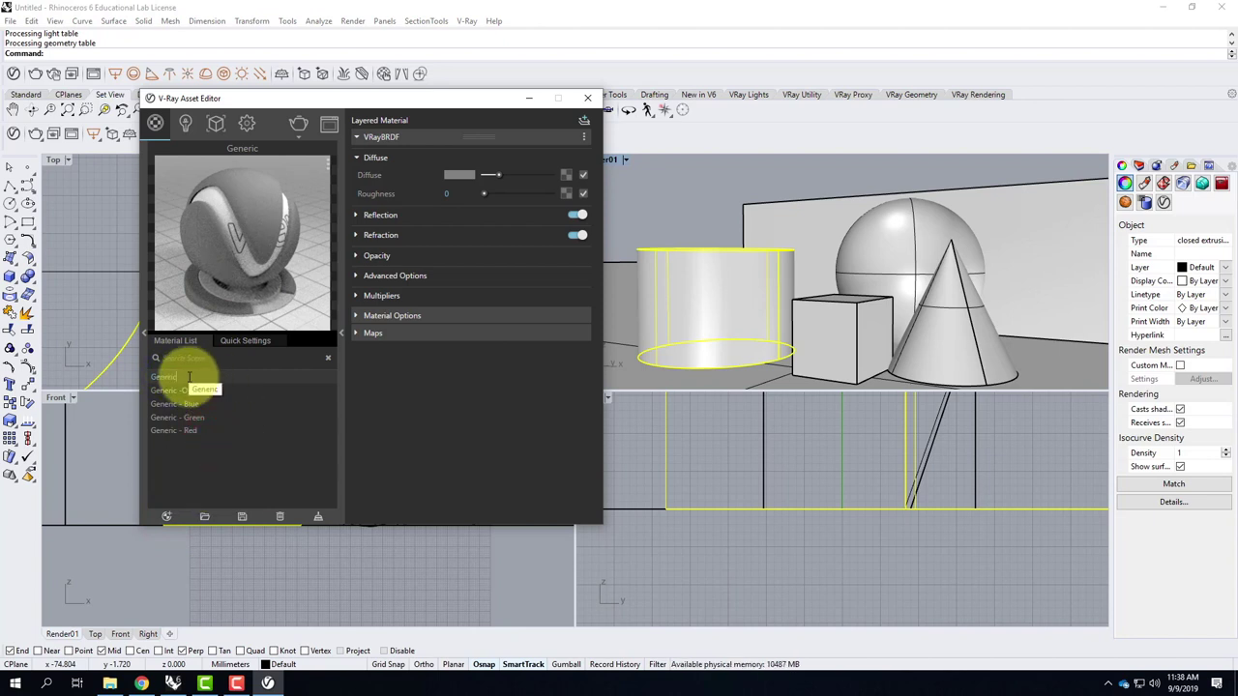
{"action": "type", "text": "- Pink"}
{"action": "key", "text": "Return"}
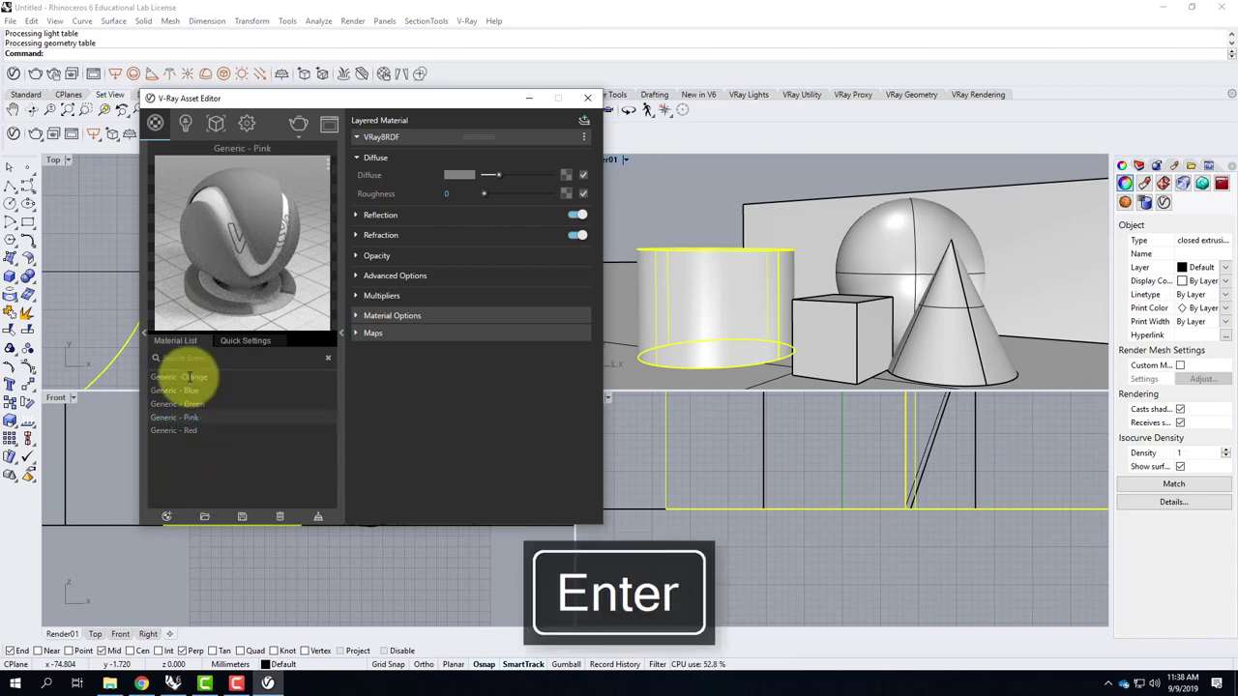
Step: Select Generic - Orange and change options in its context menu
{"action": "left_click", "coordinate": [185, 377]}
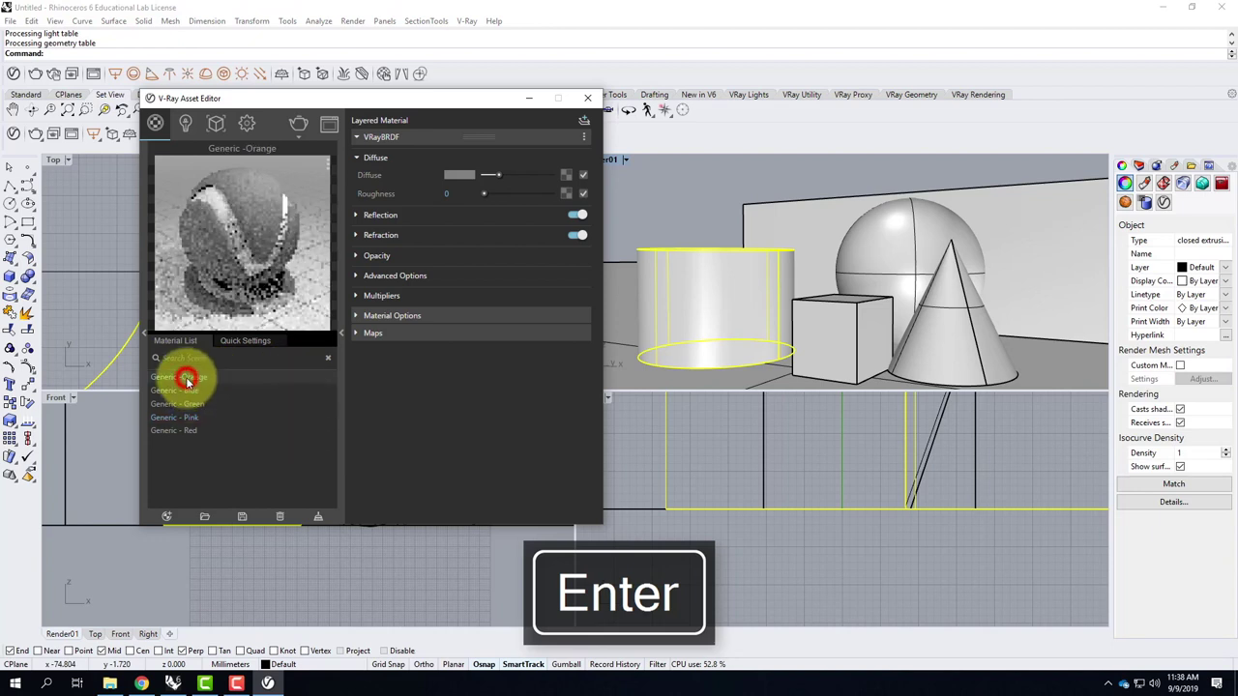
{"action": "right_click", "coordinate": [185, 380]}
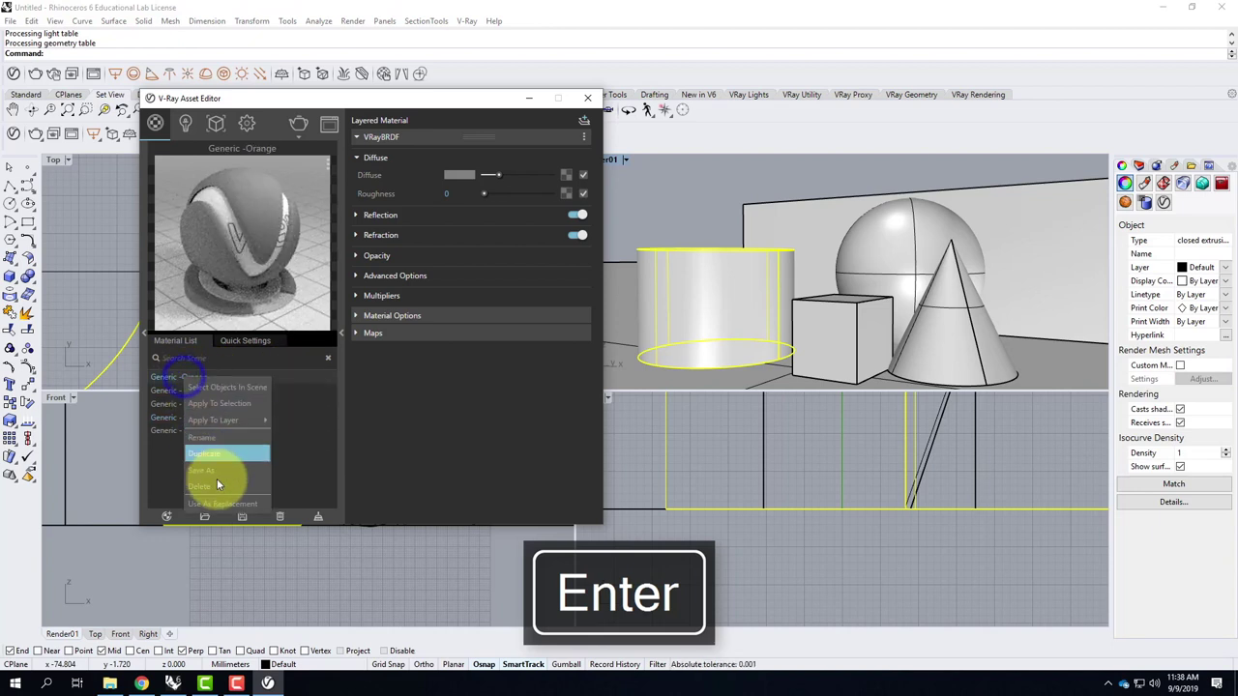
{"action": "left_click", "coordinate": [216, 440]}
{"action": "left_click_drag", "start_coordinate": [183, 375], "coordinate": [188, 374]}
{"action": "left_click", "coordinate": [261, 446]}
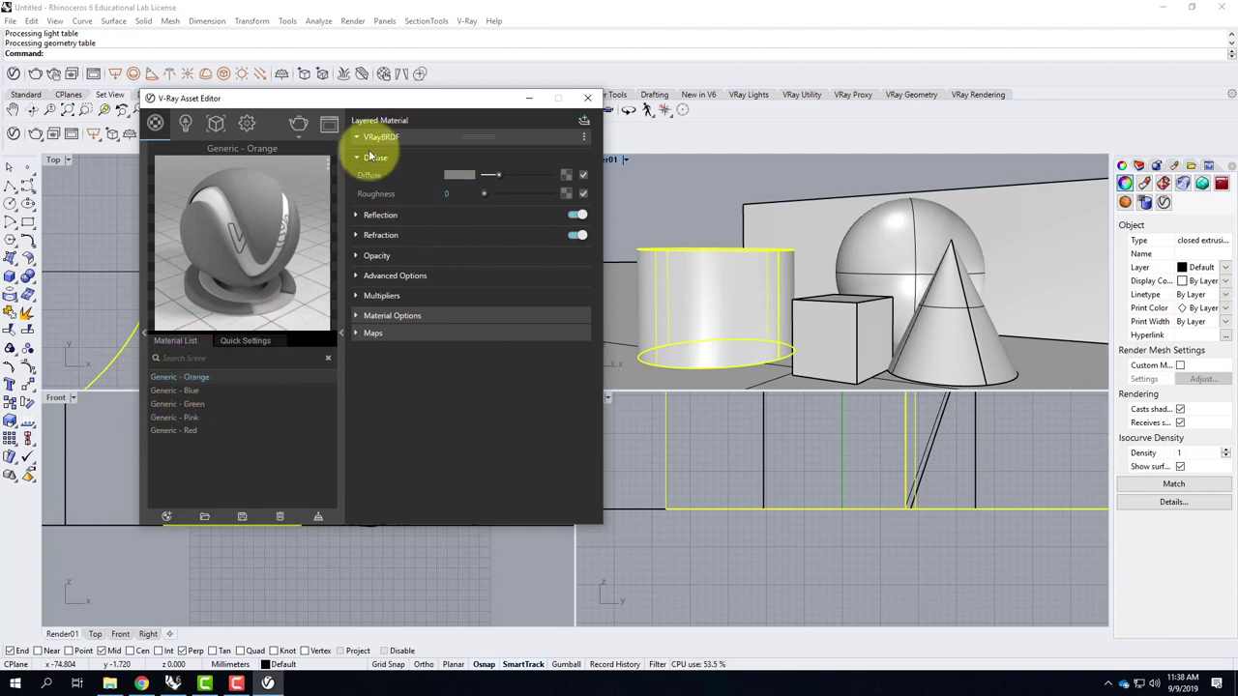
Step: Set the diffuse colour of Generic - Orange to a saturated orange and Generic - Blue to strong blue
{"action": "left_click", "coordinate": [455, 177]}
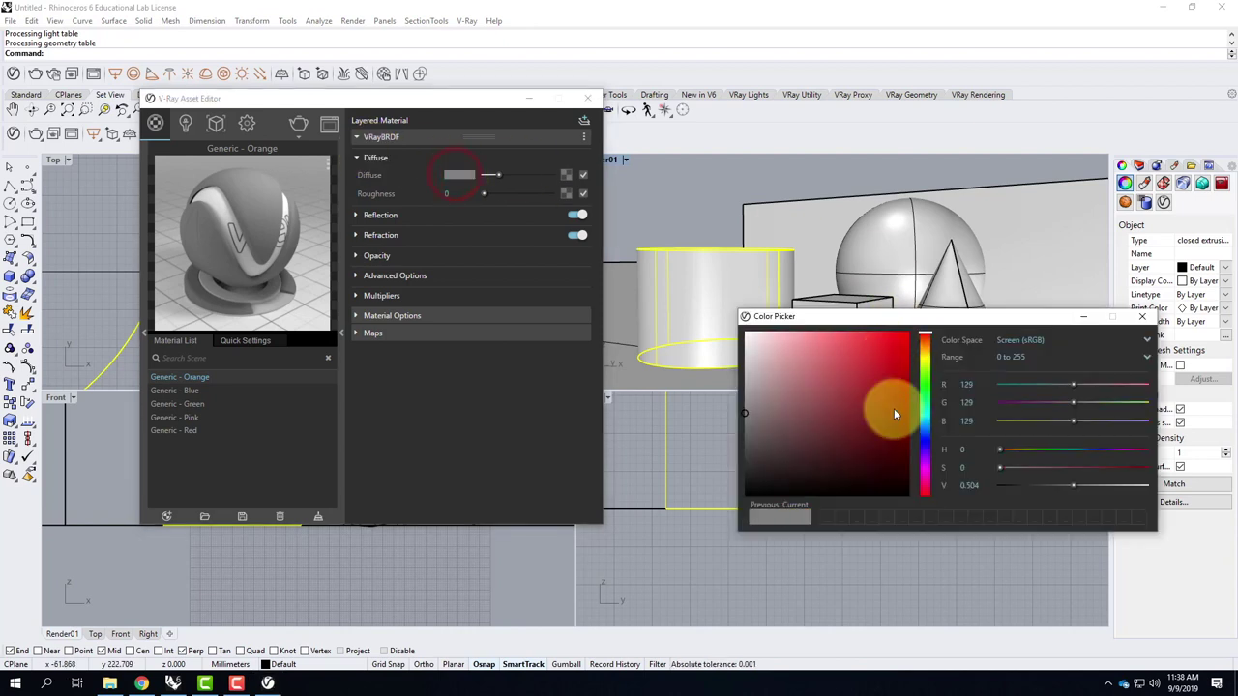
{"action": "left_click", "coordinate": [925, 354]}
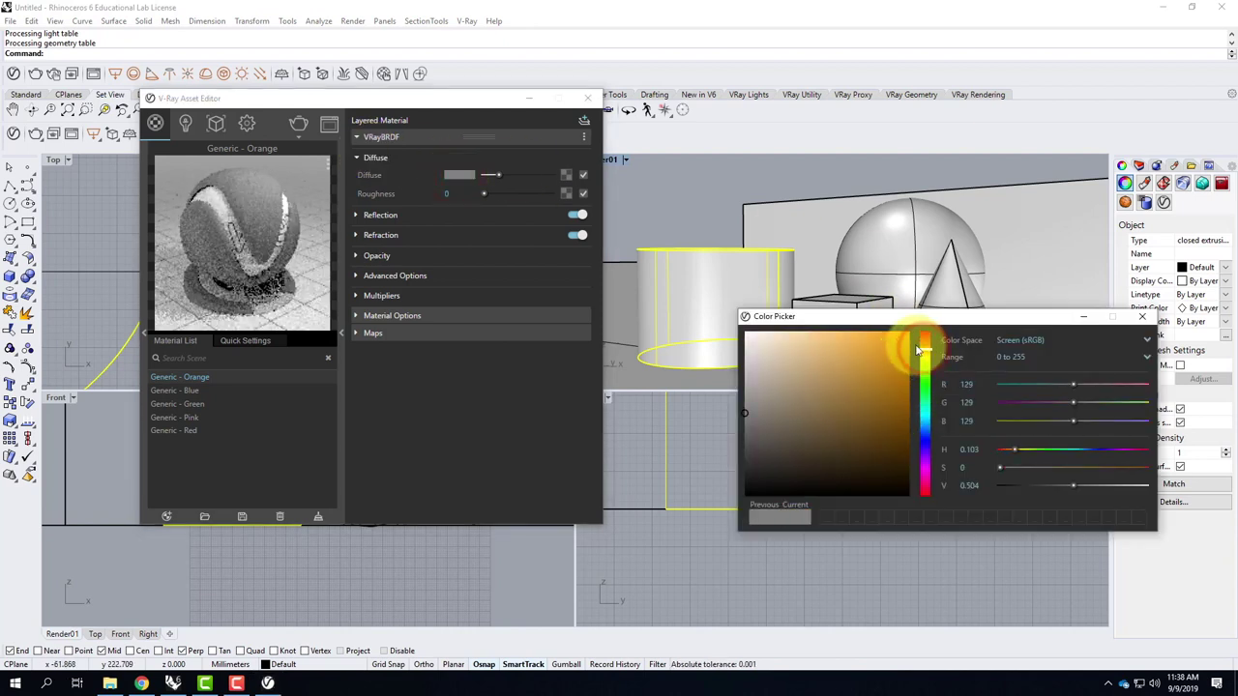
{"action": "left_click", "coordinate": [926, 341]}
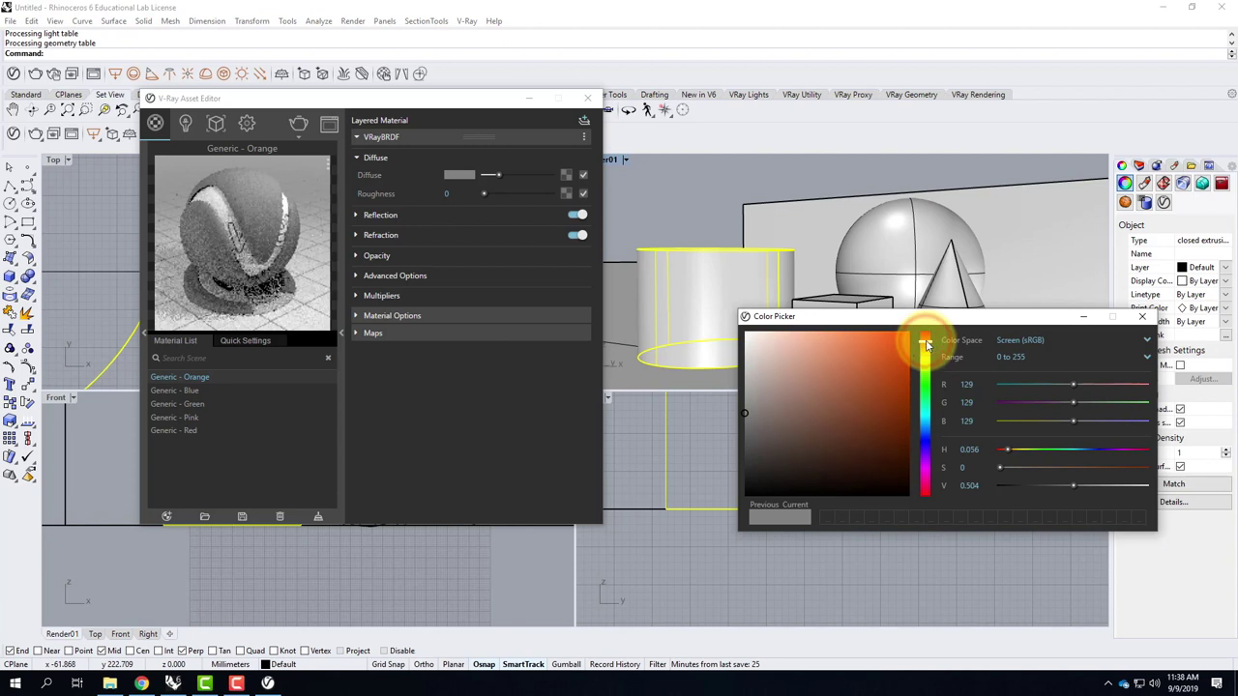
{"action": "left_click", "coordinate": [902, 366]}
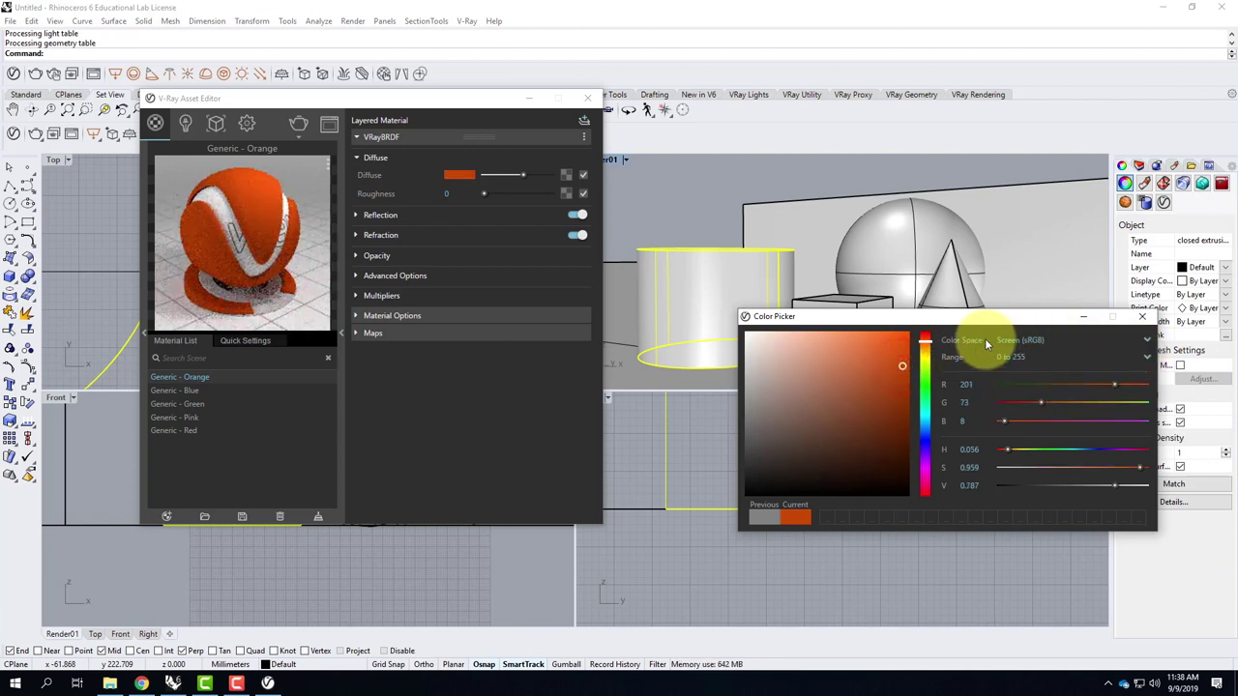
{"action": "left_click", "coordinate": [201, 389]}
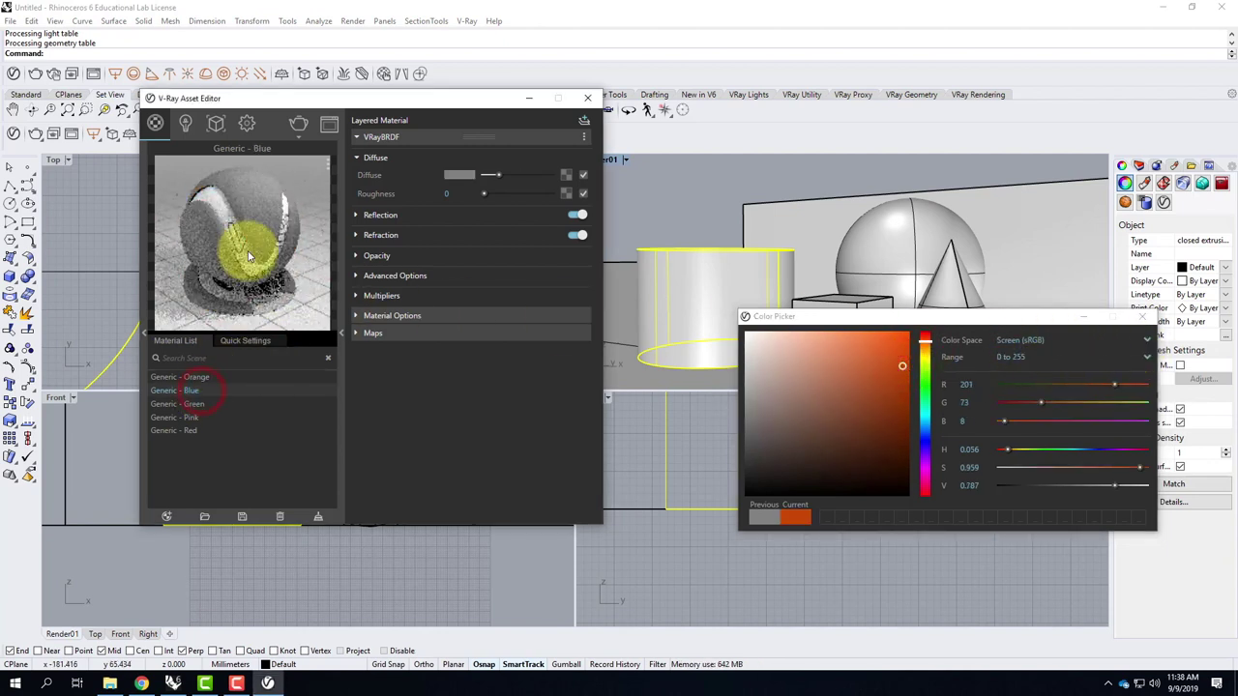
{"action": "left_click", "coordinate": [464, 175]}
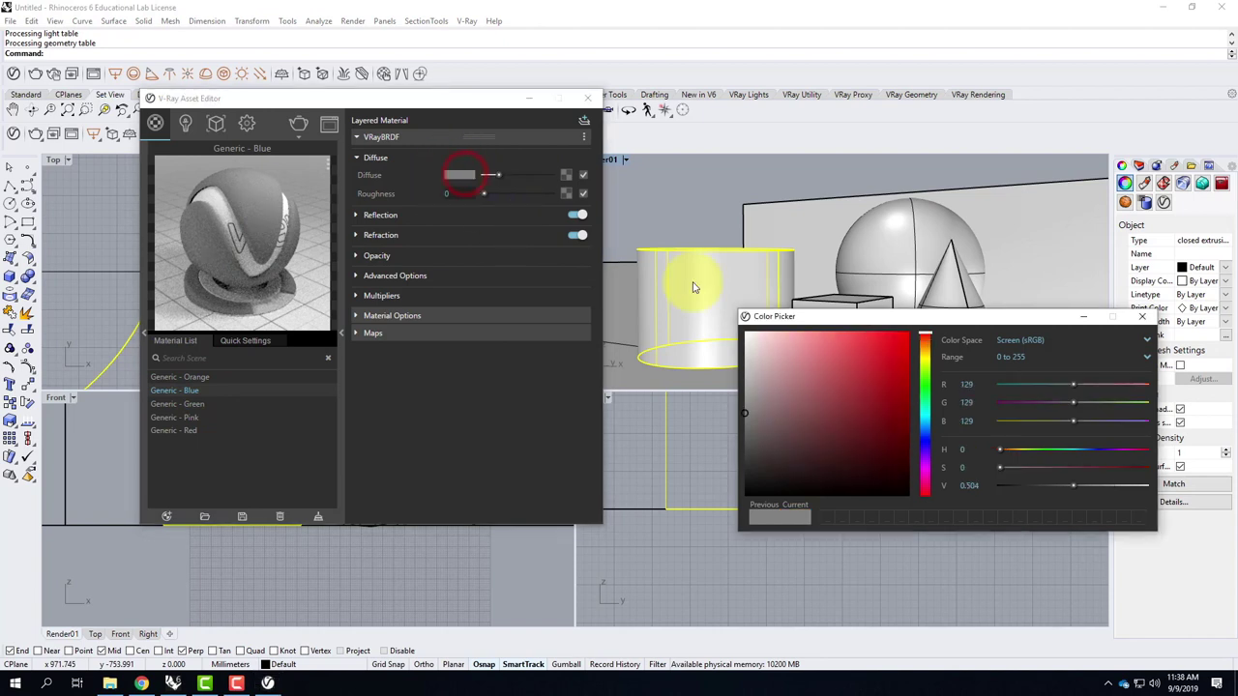
{"action": "left_click", "coordinate": [925, 447]}
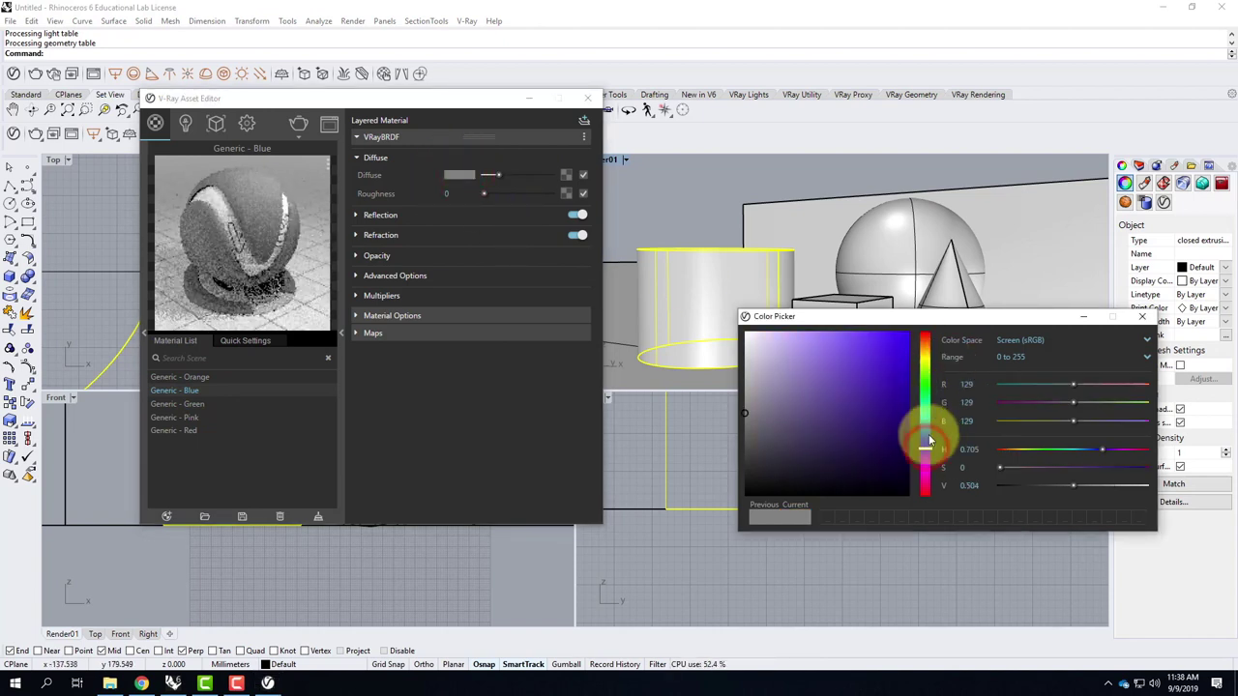
{"action": "left_click", "coordinate": [893, 368]}
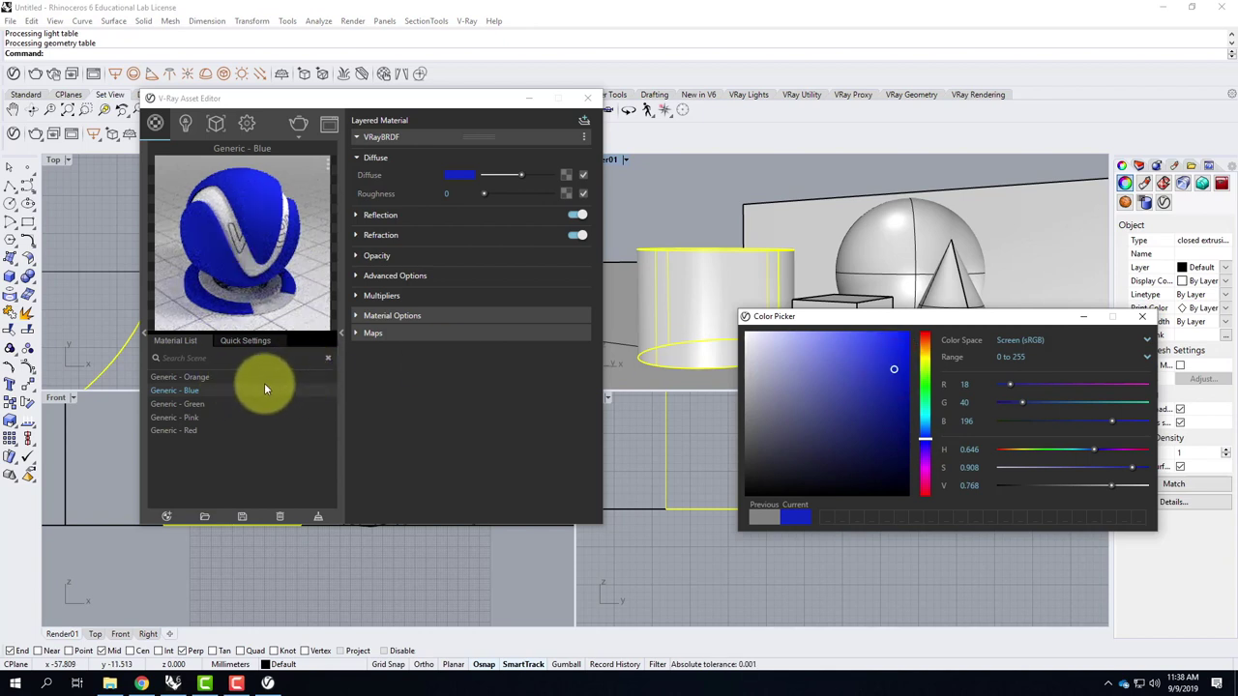
Step: Make Generic - Green's diffuse dark green and Generic - Pink's a vivid pink (RGB 228, 34, 114)
{"action": "left_click", "coordinate": [242, 404]}
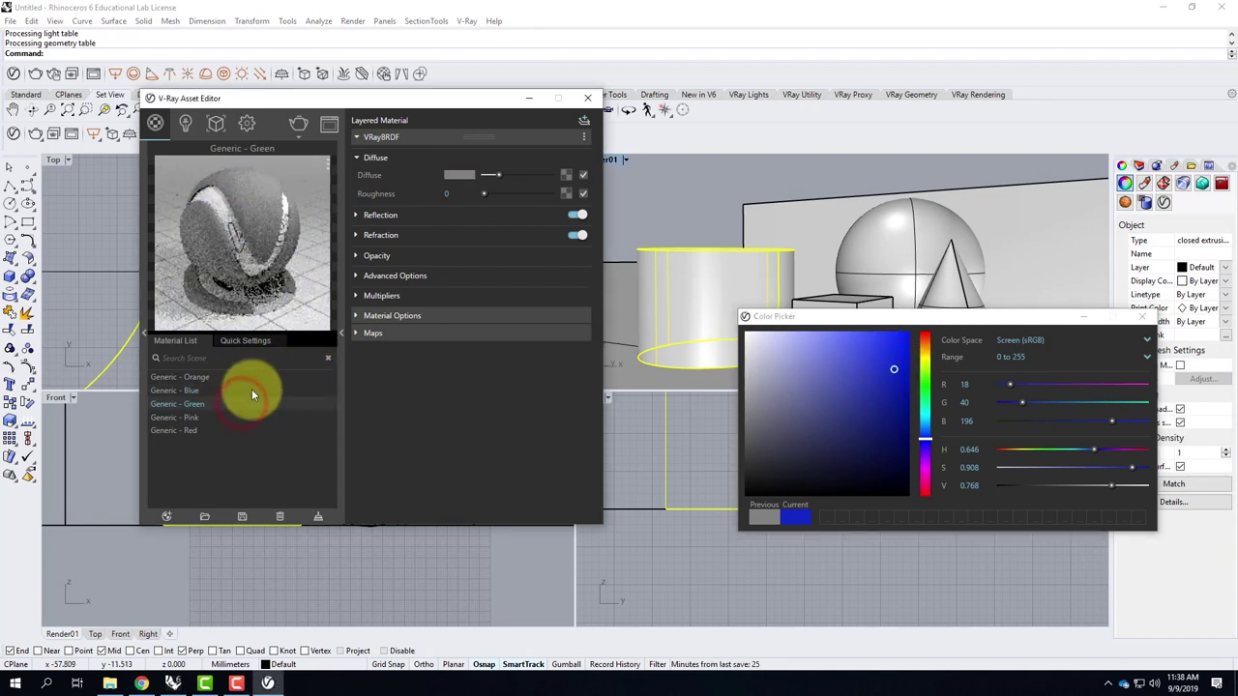
{"action": "left_click", "coordinate": [468, 174]}
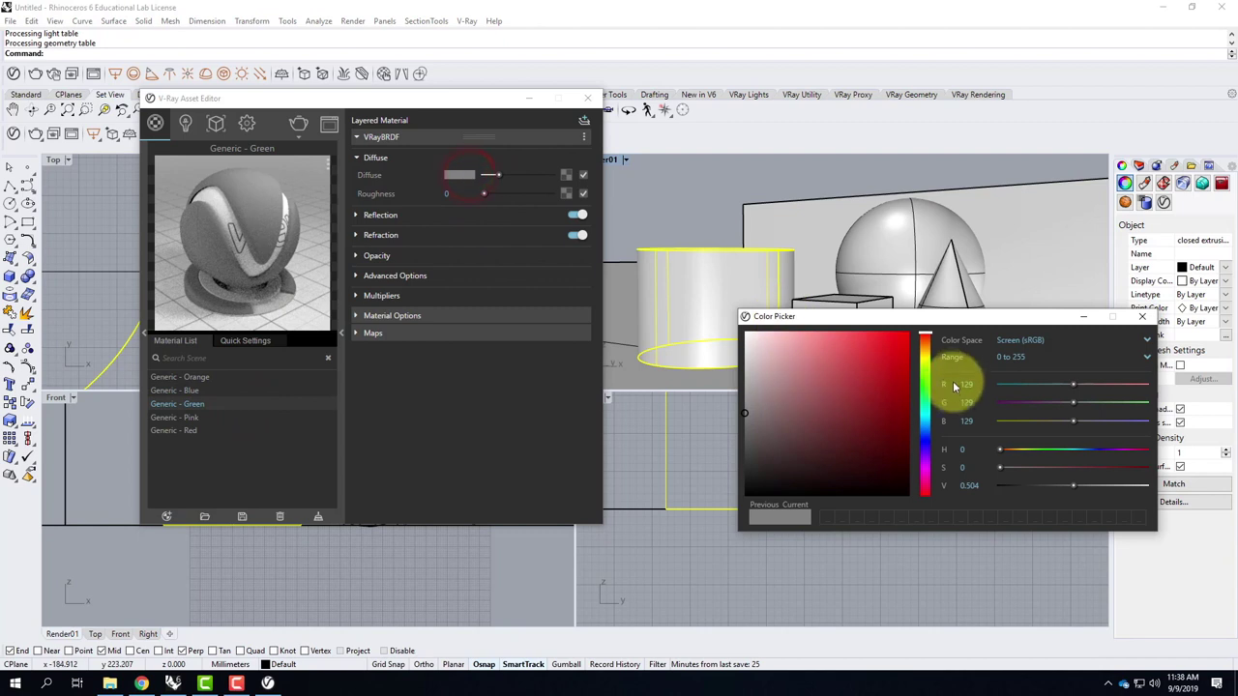
{"action": "left_click", "coordinate": [924, 389]}
{"action": "left_click_drag", "start_coordinate": [885, 391], "coordinate": [894, 435]}
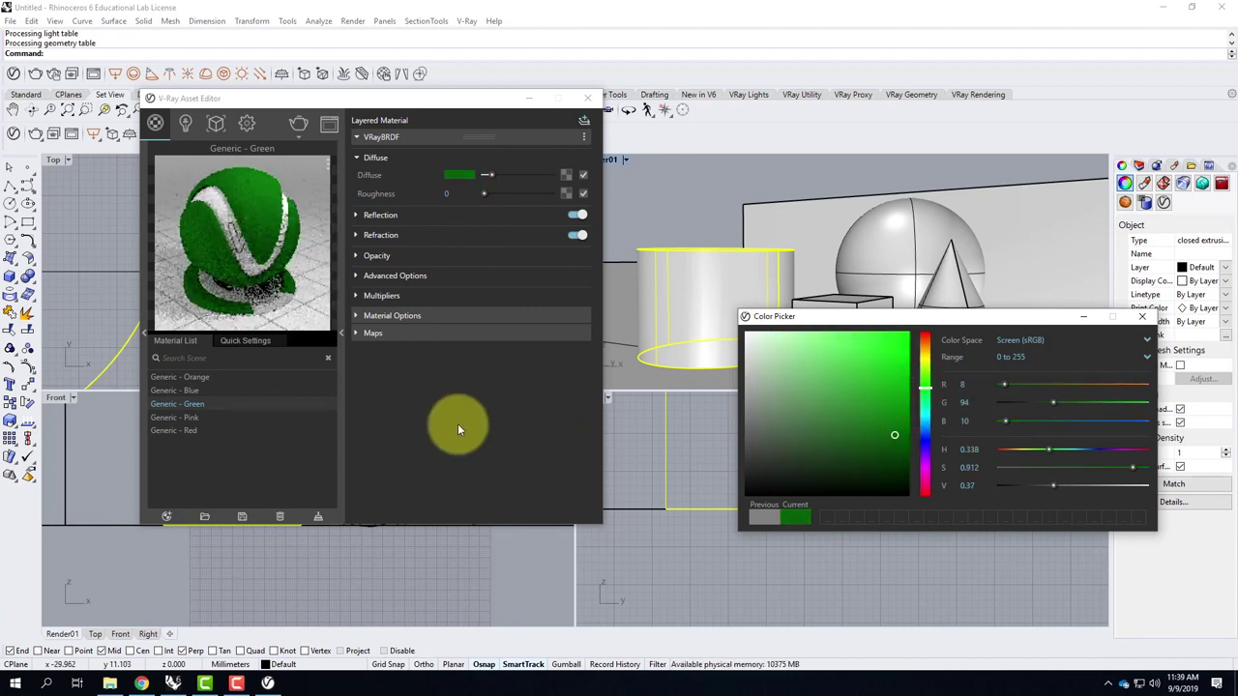
{"action": "left_click", "coordinate": [176, 422]}
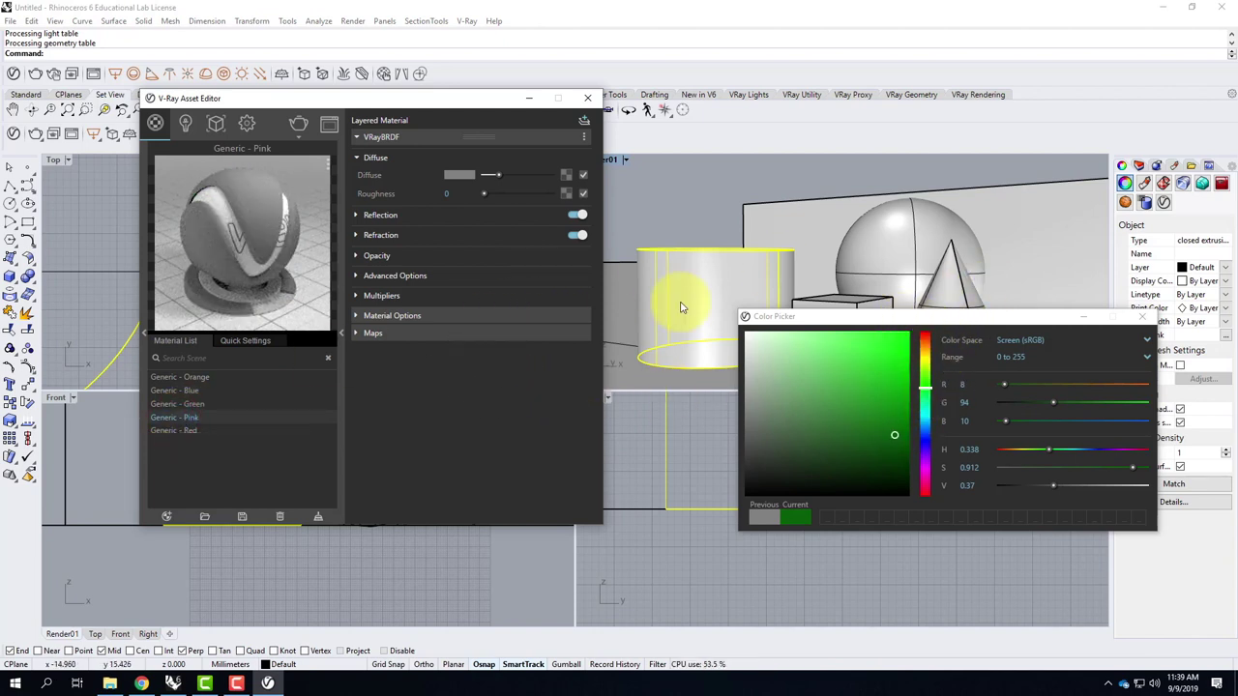
{"action": "left_click", "coordinate": [460, 174]}
{"action": "left_click_drag", "start_coordinate": [928, 372], "coordinate": [927, 486]}
{"action": "left_click_drag", "start_coordinate": [884, 348], "coordinate": [884, 353]}
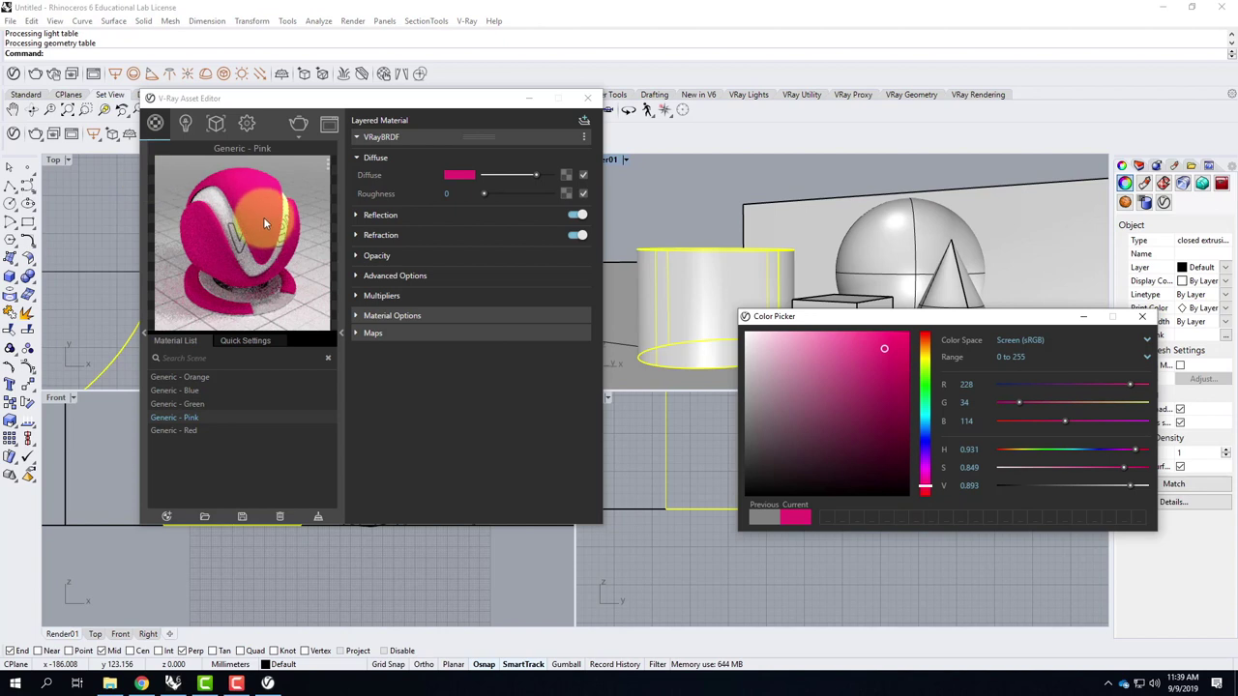
{"action": "left_click", "coordinate": [189, 432]}
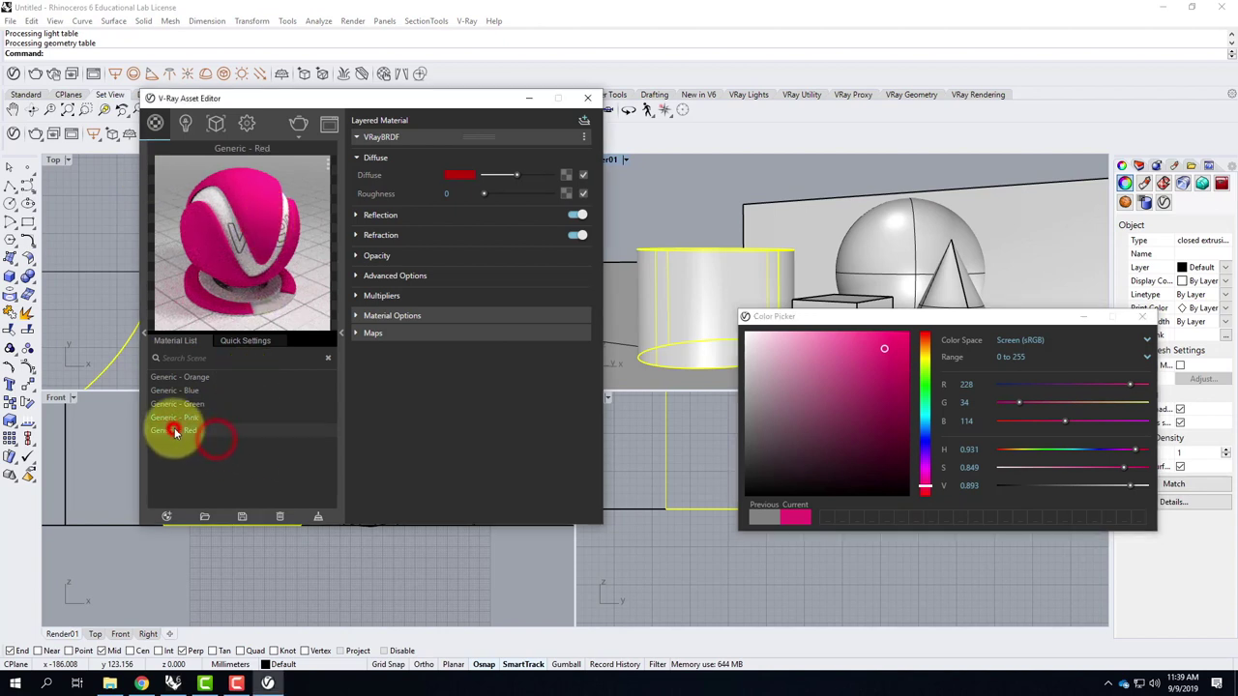
{"action": "left_click", "coordinate": [1142, 317]}
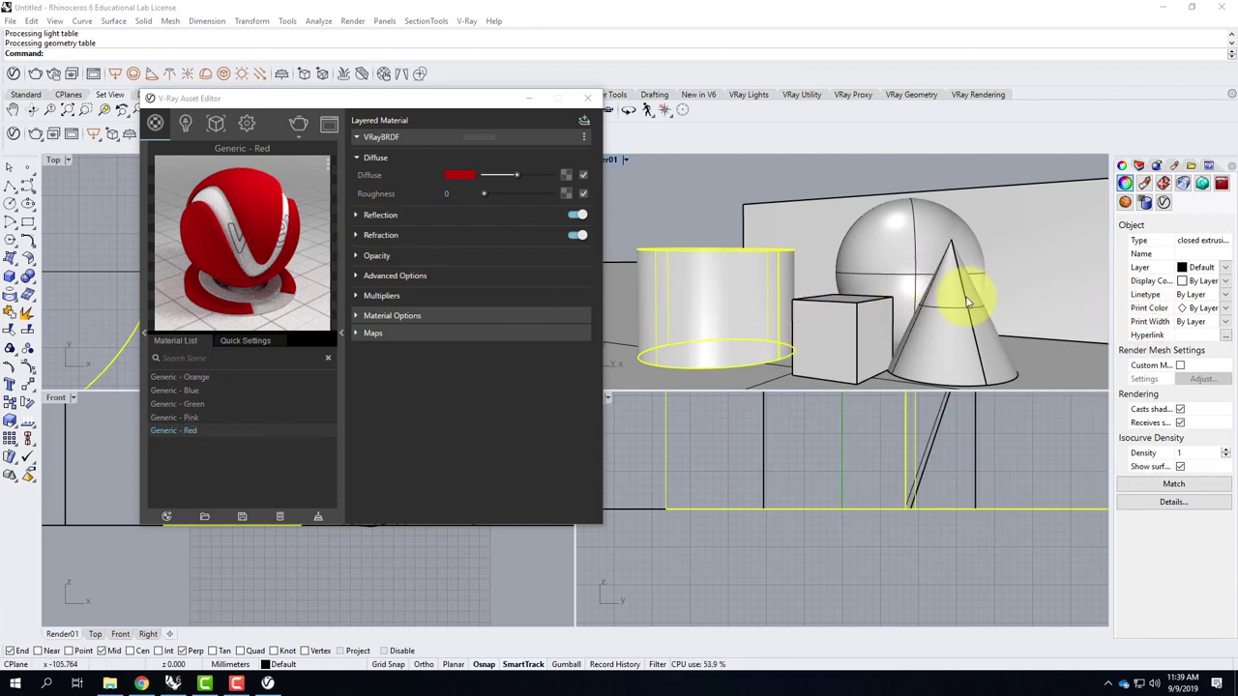
Step: Apply Generic - Pink to the box and Generic - Green to the cone
{"action": "left_click", "coordinate": [835, 328]}
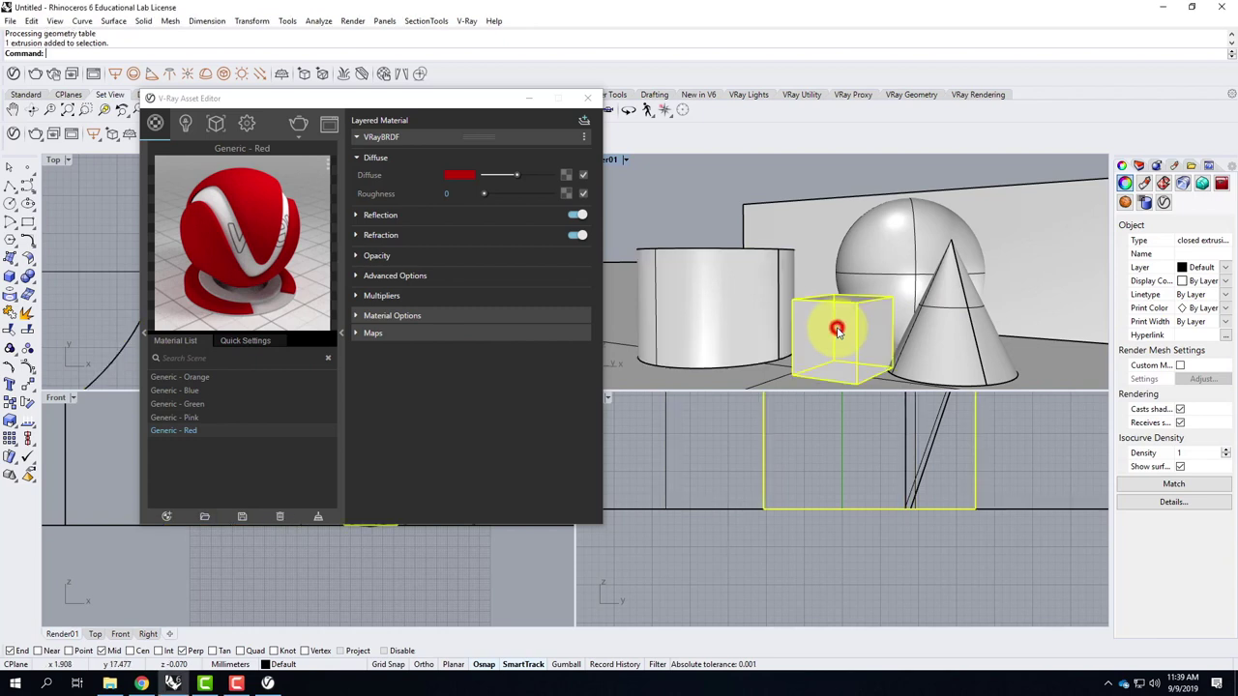
{"action": "left_click", "coordinate": [179, 418]}
{"action": "right_click", "coordinate": [178, 417]}
{"action": "mouse_move", "coordinate": [234, 329]}
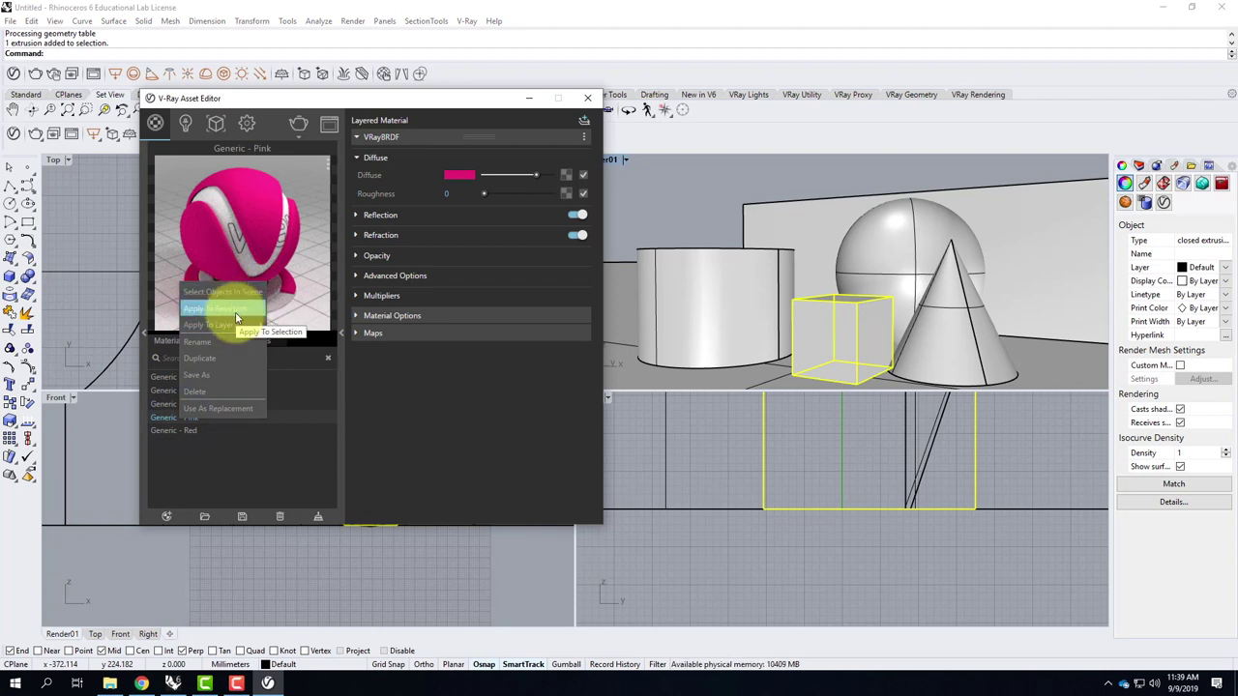
{"action": "left_click", "coordinate": [235, 310]}
{"action": "left_click", "coordinate": [955, 337]}
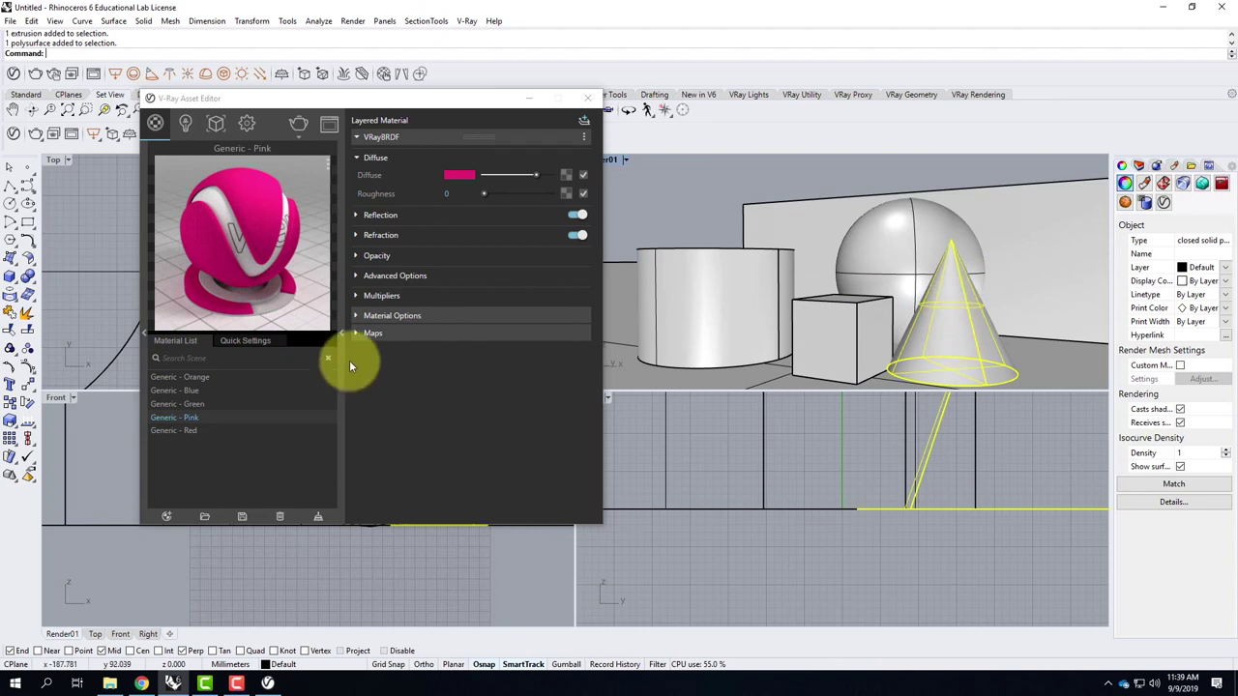
{"action": "left_click", "coordinate": [197, 403]}
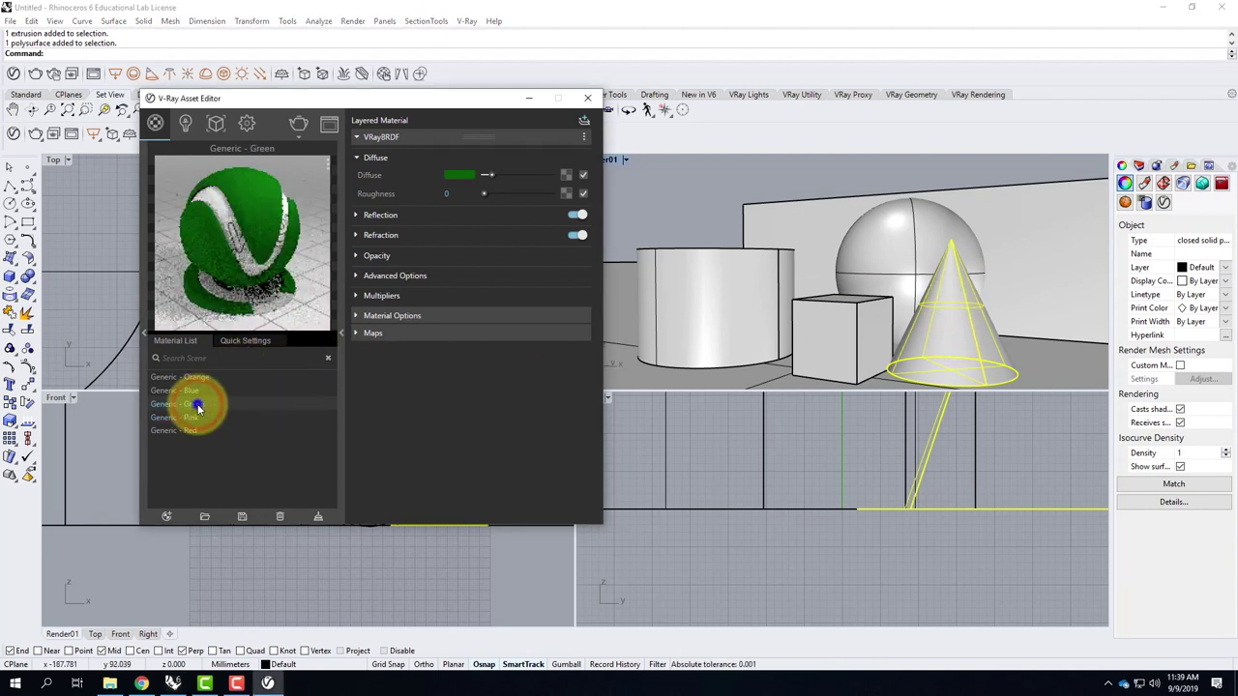
{"action": "right_click", "coordinate": [199, 406]}
{"action": "left_click", "coordinate": [275, 294]}
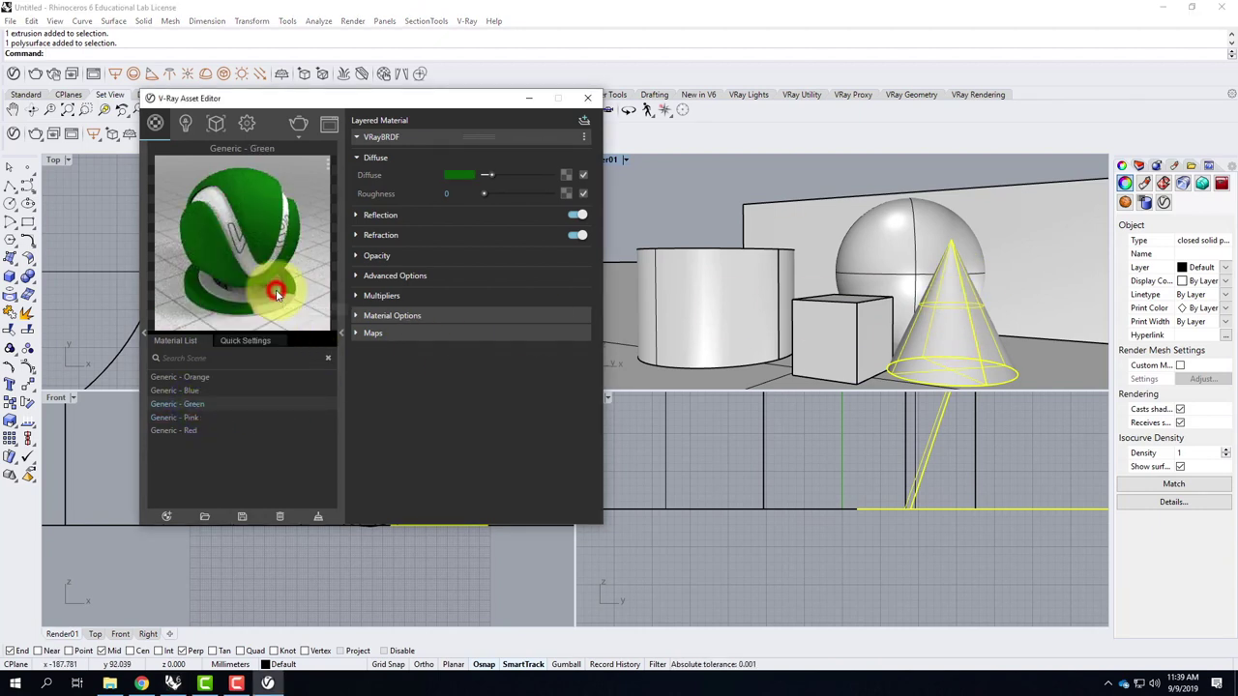
Step: Apply Generic - Blue to the sphere and Generic - Orange to the back panel
{"action": "left_click", "coordinate": [176, 392]}
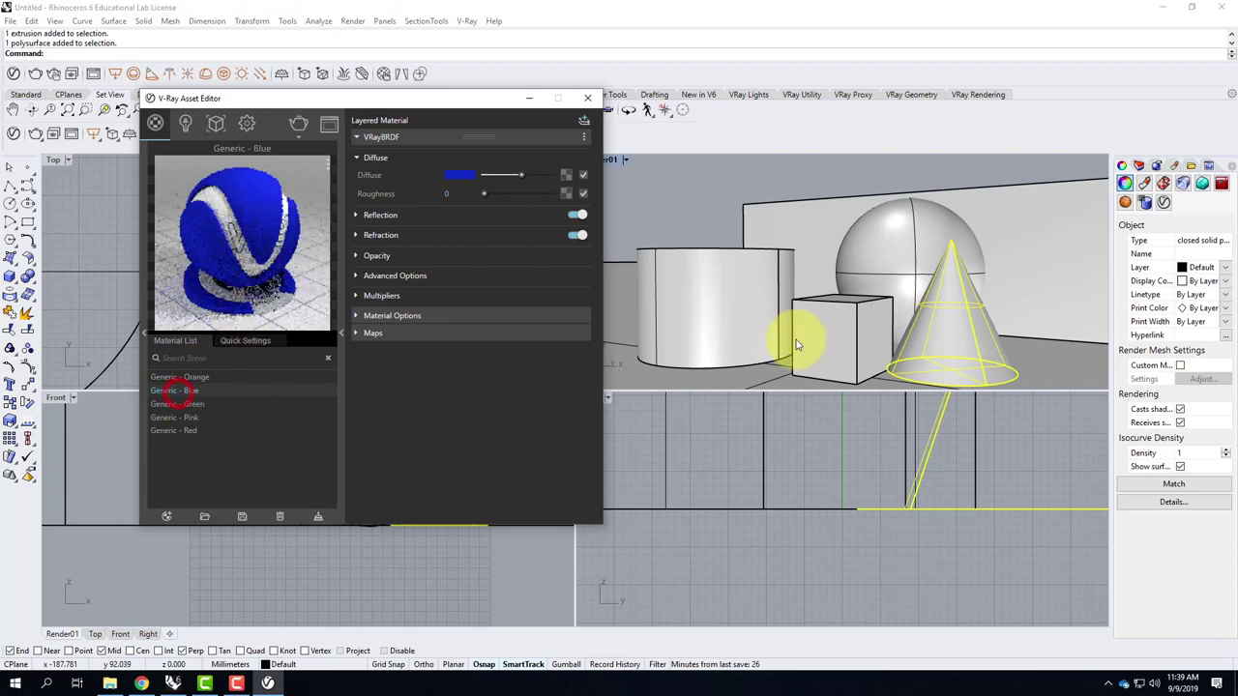
{"action": "left_click", "coordinate": [914, 261]}
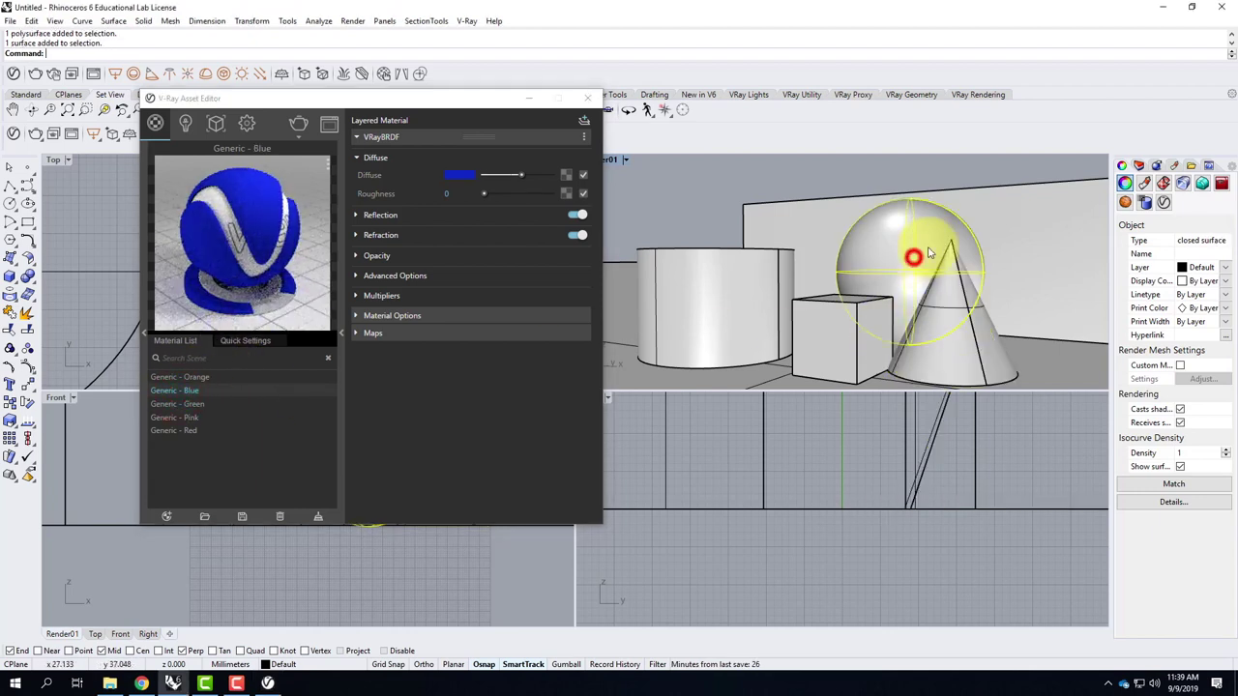
{"action": "right_click", "coordinate": [179, 391]}
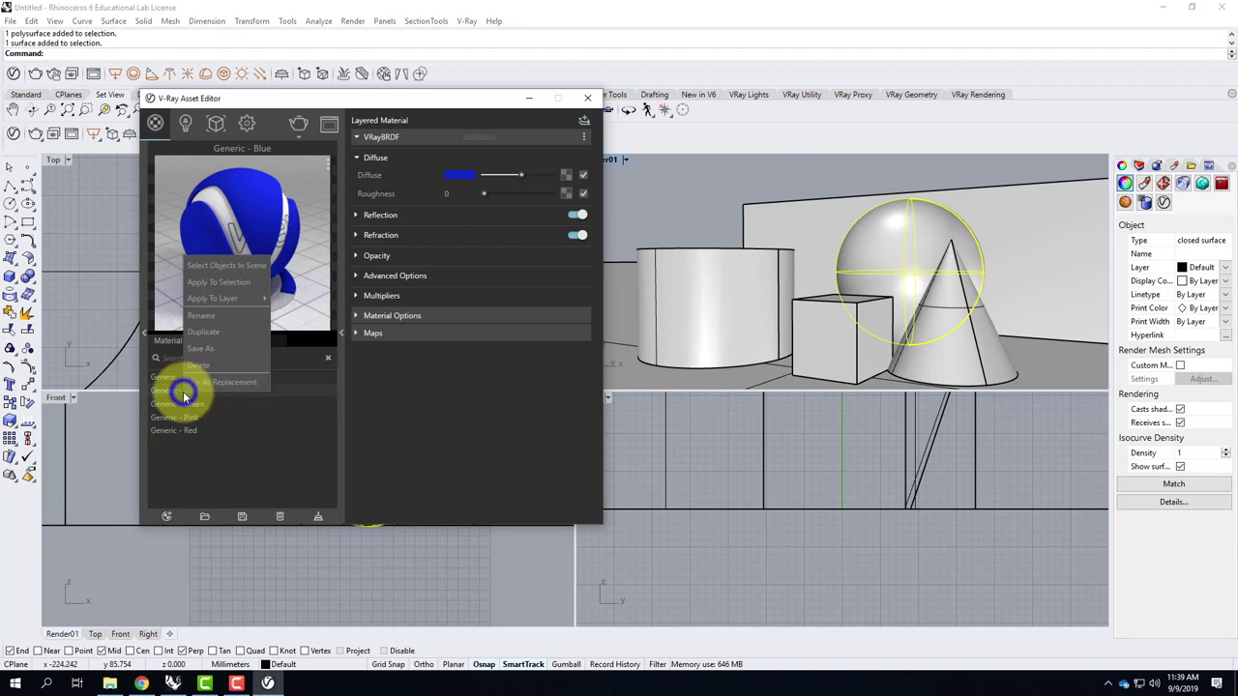
{"action": "left_click", "coordinate": [246, 282]}
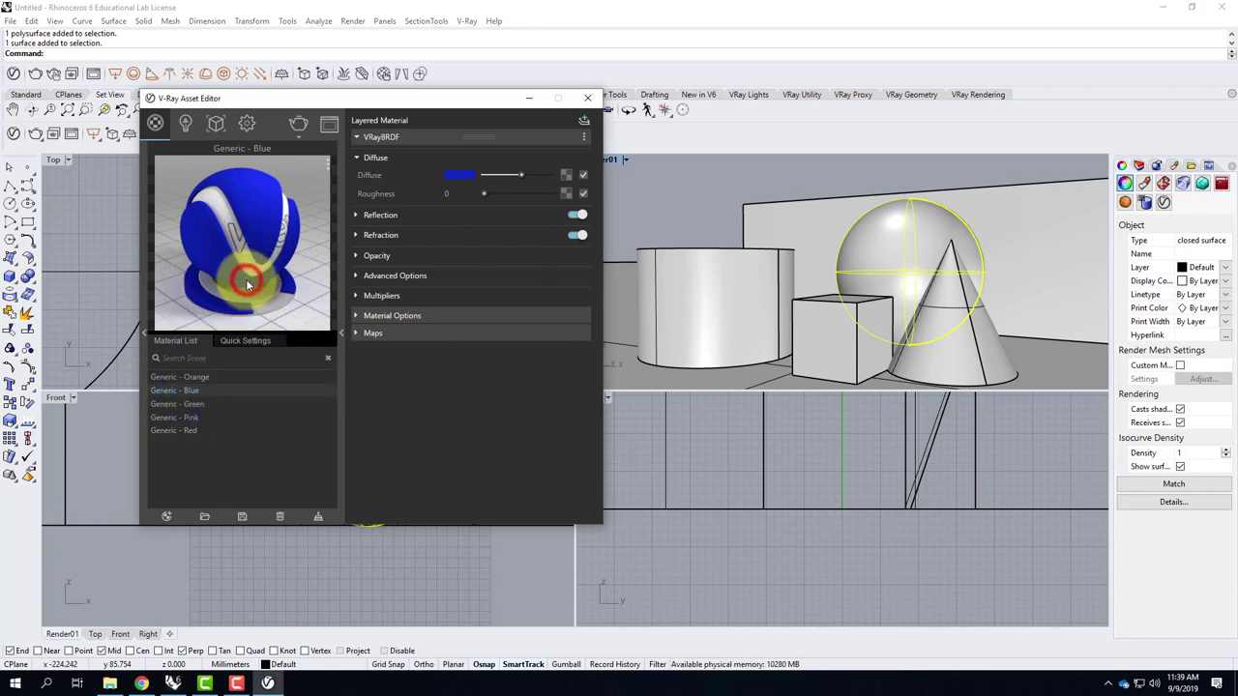
{"action": "left_click", "coordinate": [1068, 267]}
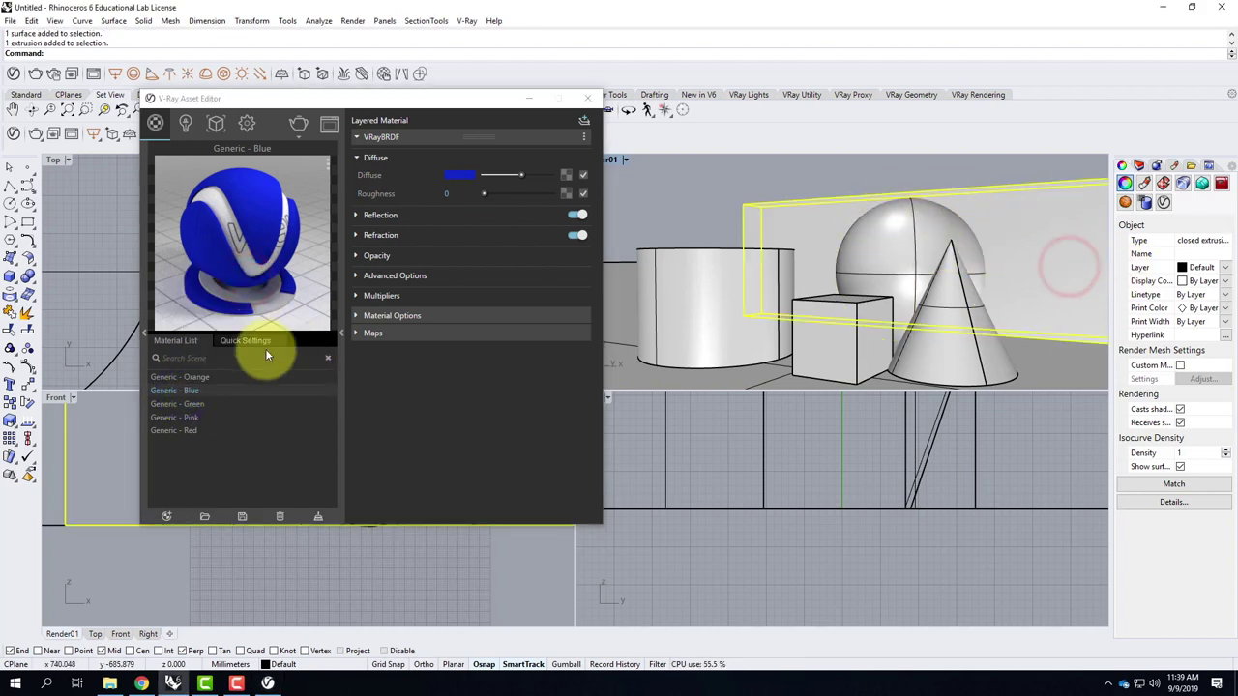
{"action": "right_click", "coordinate": [190, 376]}
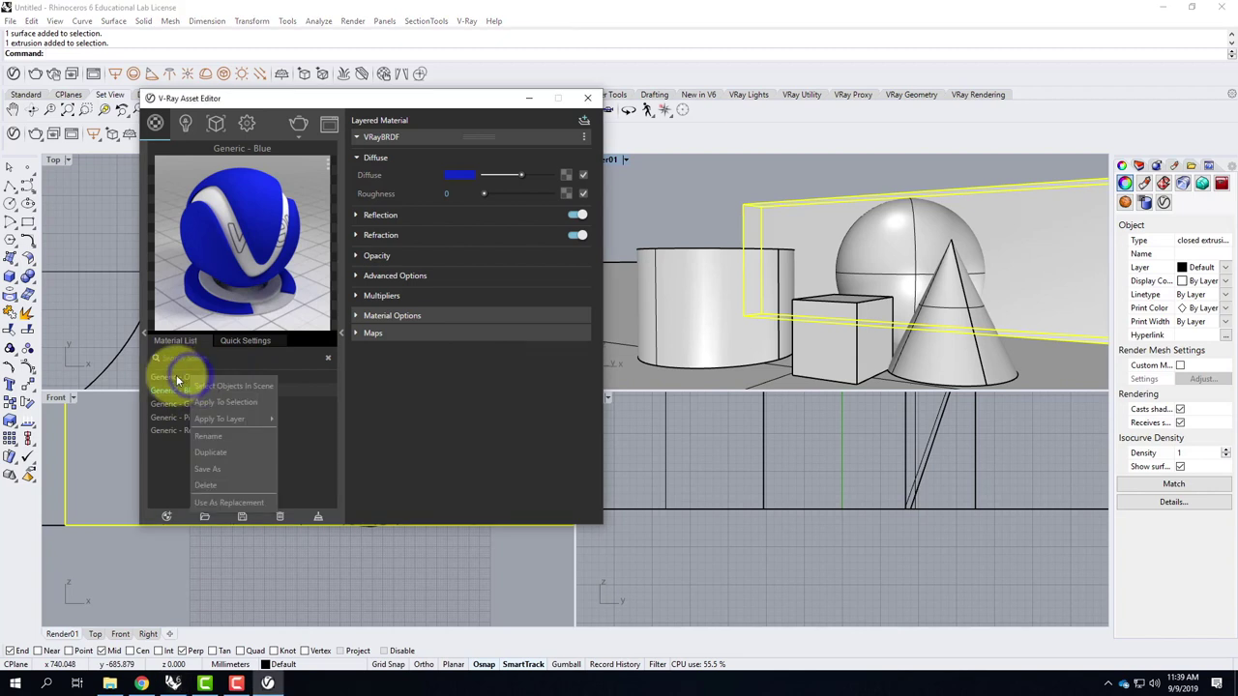
{"action": "left_click", "coordinate": [171, 377]}
{"action": "right_click", "coordinate": [171, 378]}
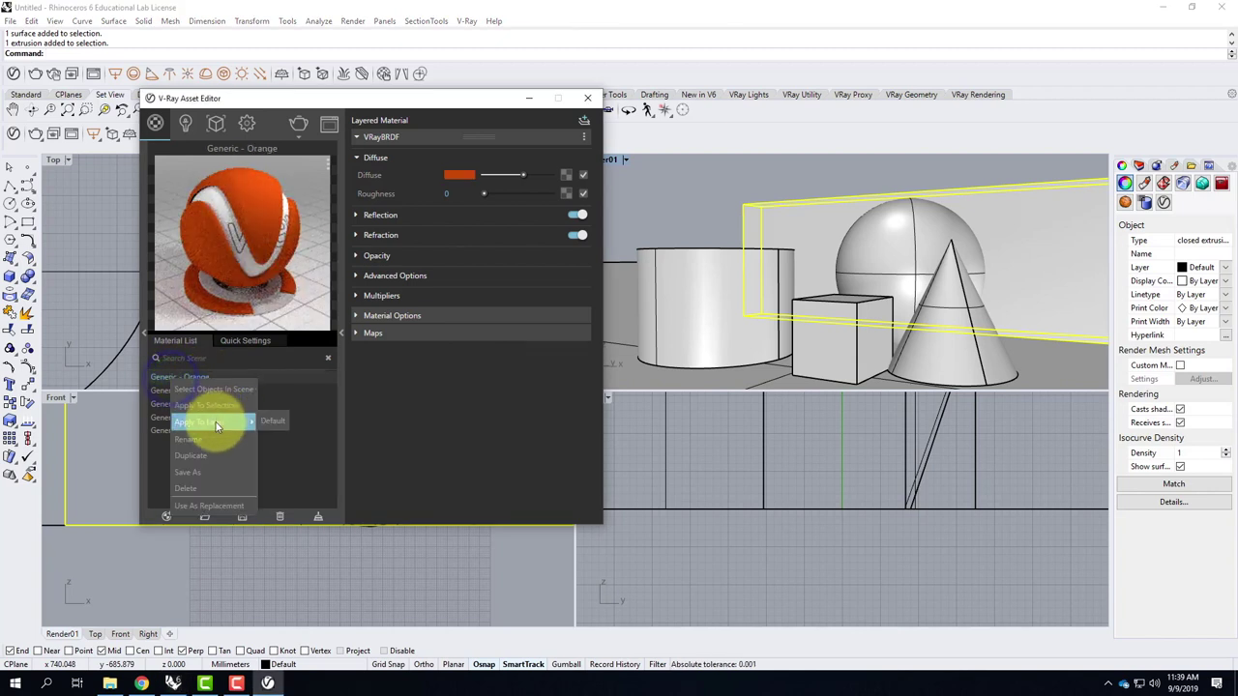
{"action": "left_click", "coordinate": [215, 405]}
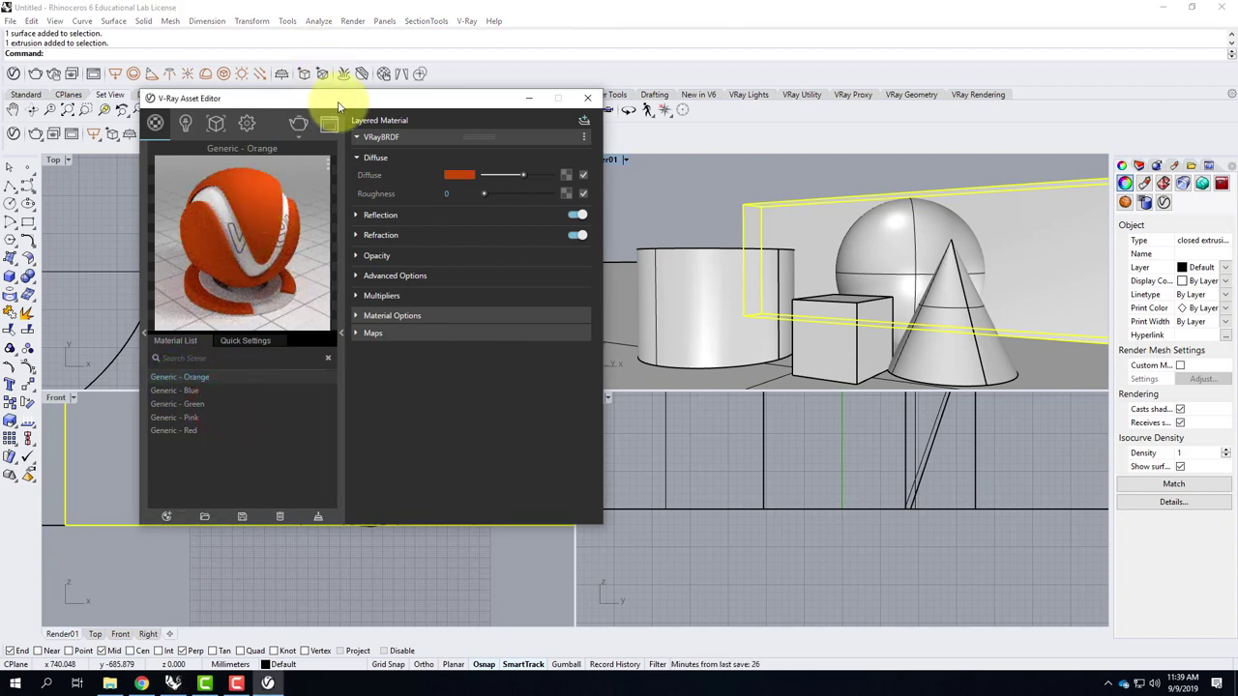
{"action": "left_click_drag", "start_coordinate": [347, 98], "coordinate": [262, 82]}
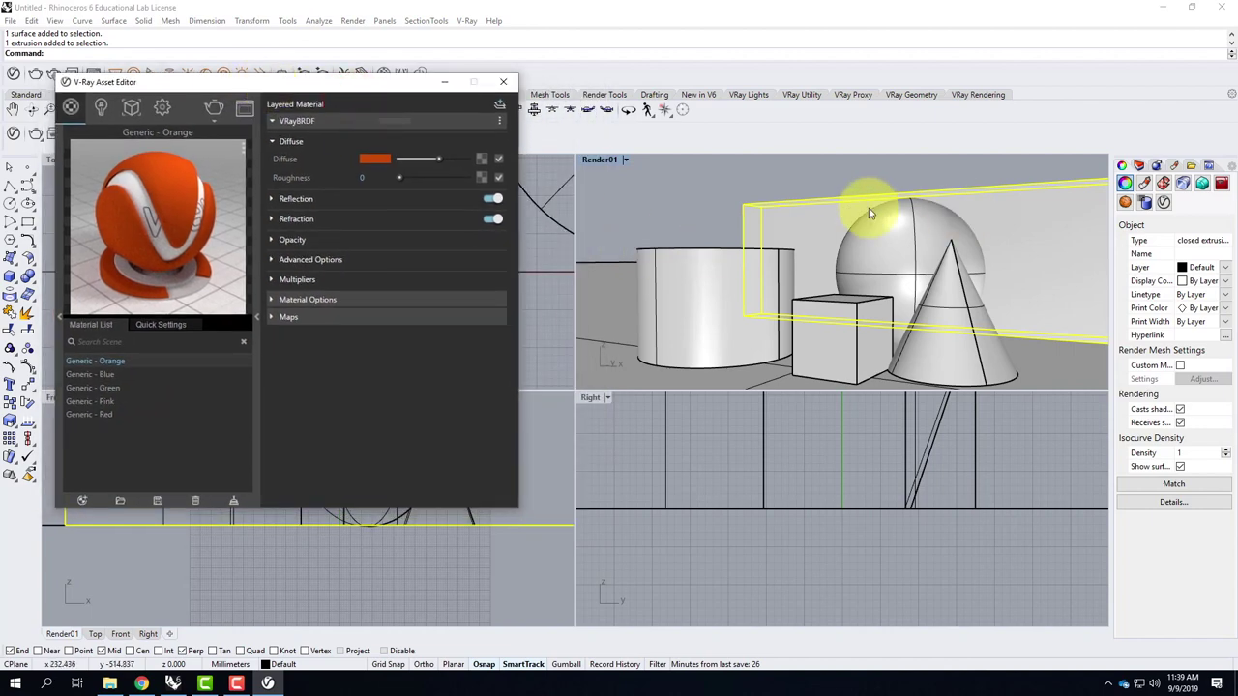
Step: Switch the Render01 viewport to Rendered display and move the material editor aside
{"action": "left_click", "coordinate": [680, 227]}
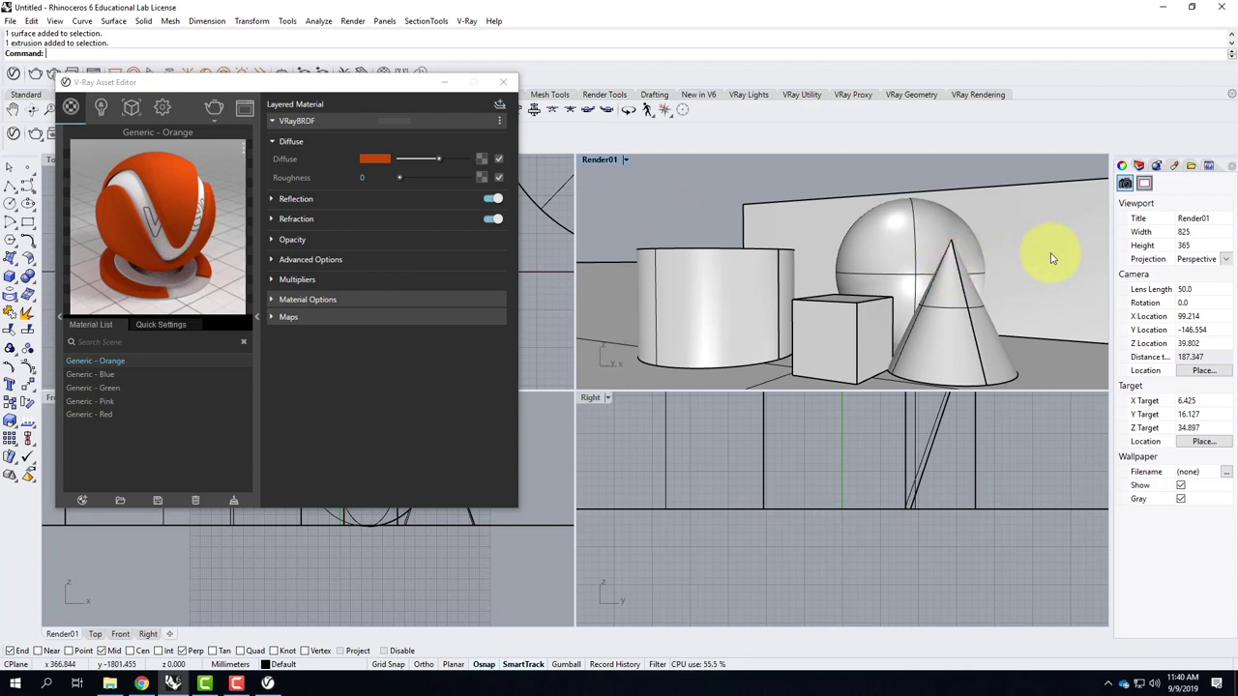
{"action": "left_click", "coordinate": [626, 162]}
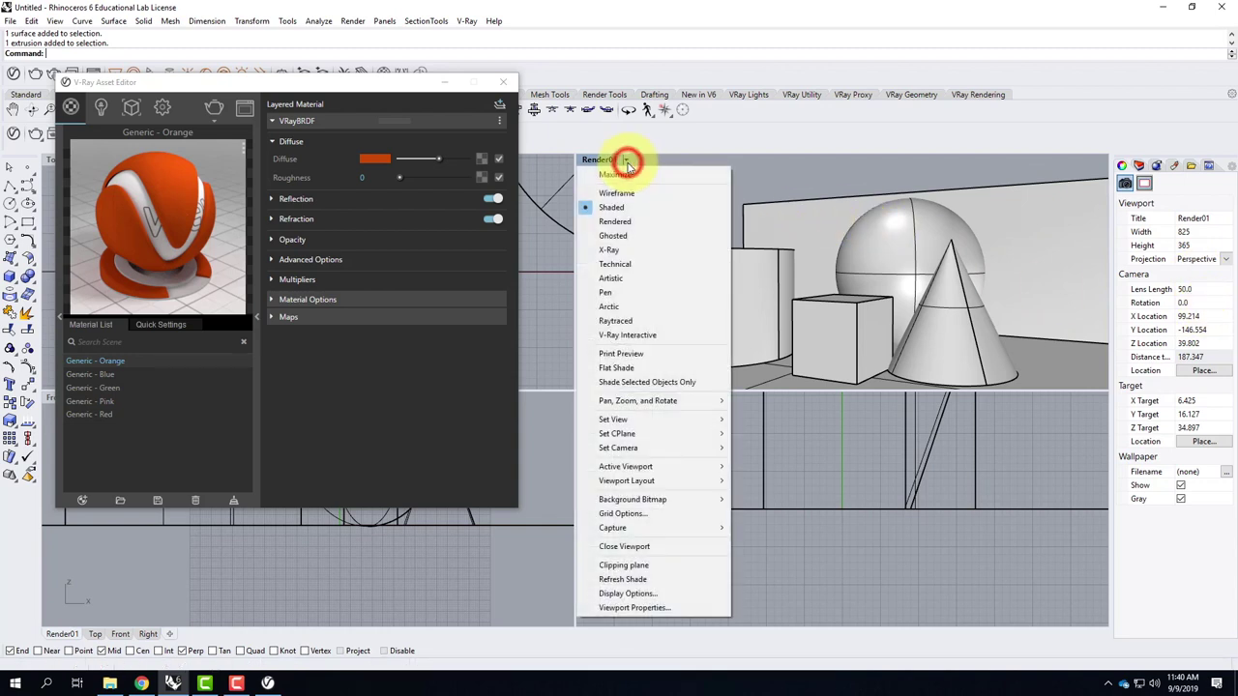
{"action": "left_click", "coordinate": [614, 221]}
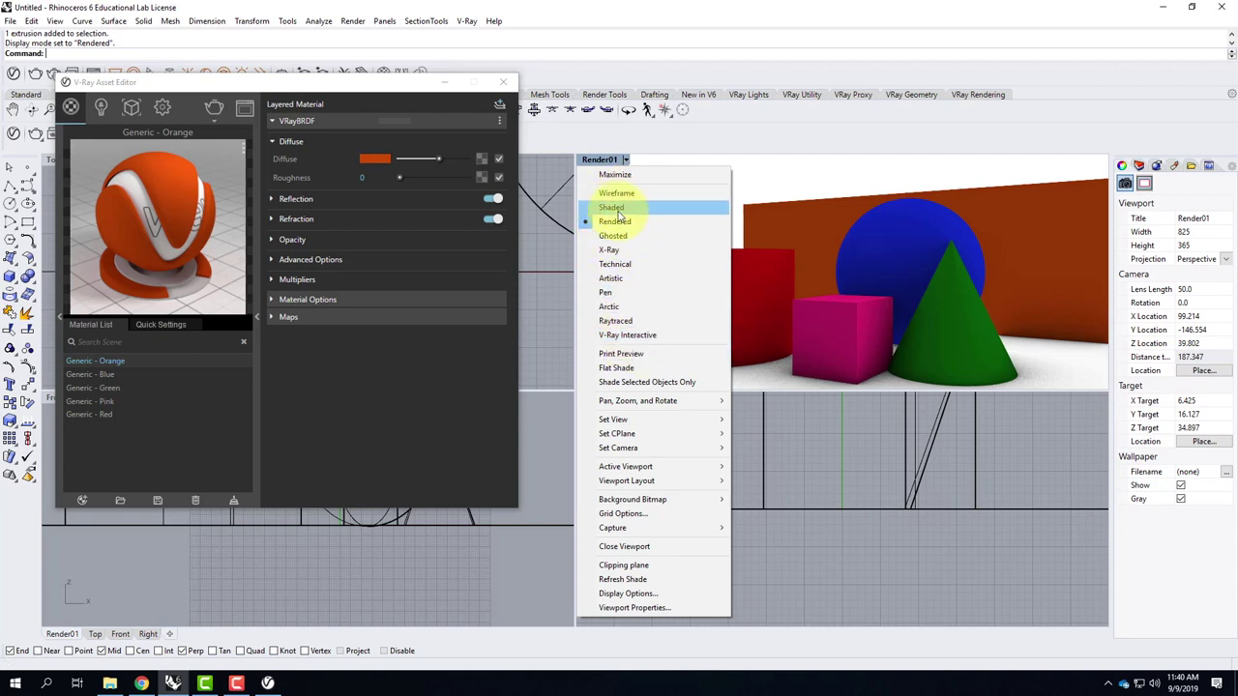
{"action": "left_click", "coordinate": [626, 160]}
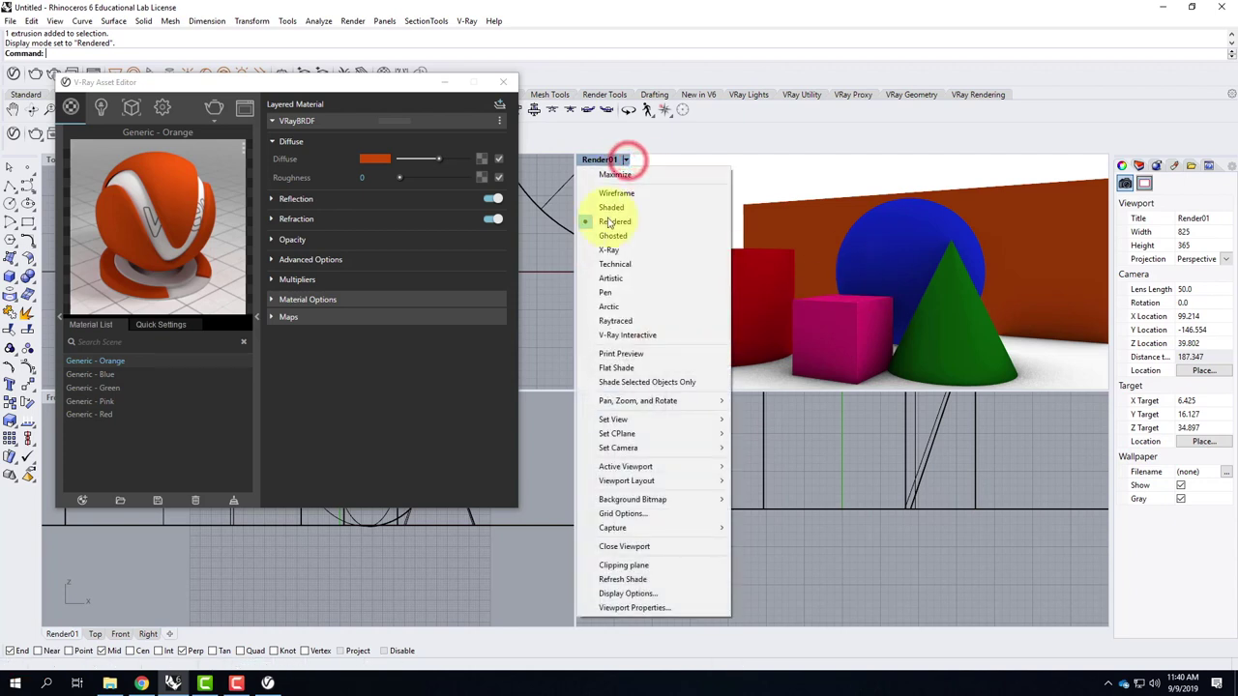
{"action": "left_click", "coordinate": [599, 159]}
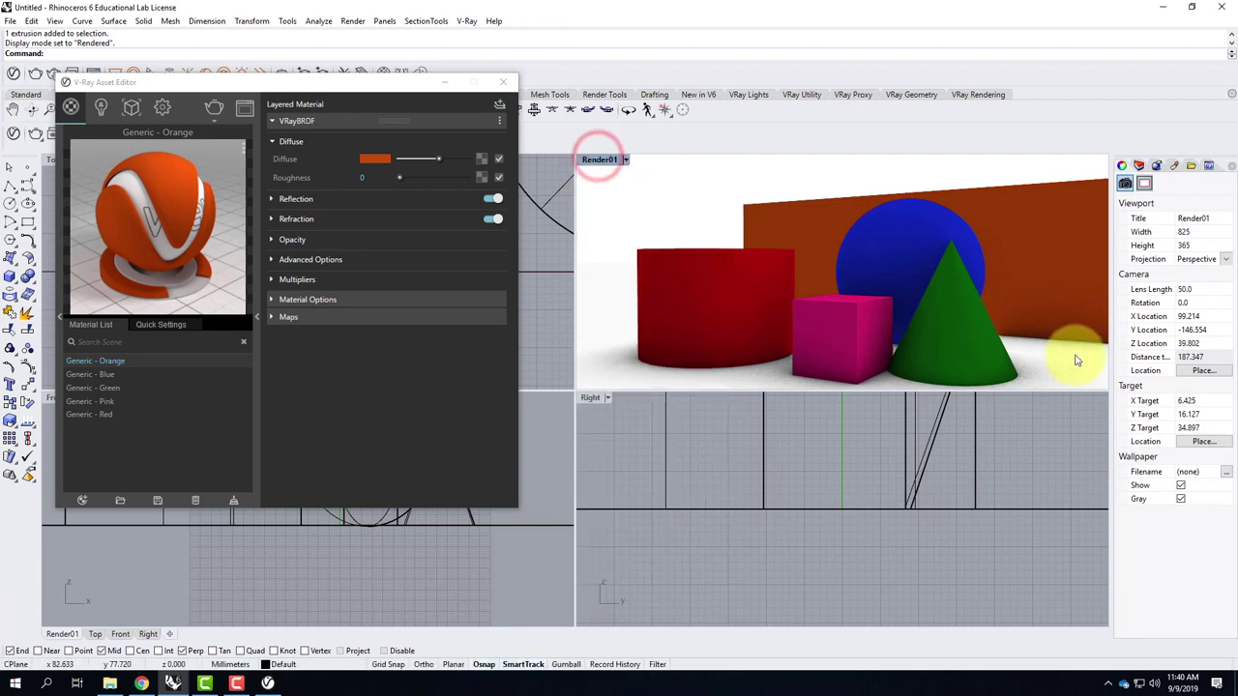
{"action": "left_click_drag", "start_coordinate": [351, 83], "coordinate": [480, 69]}
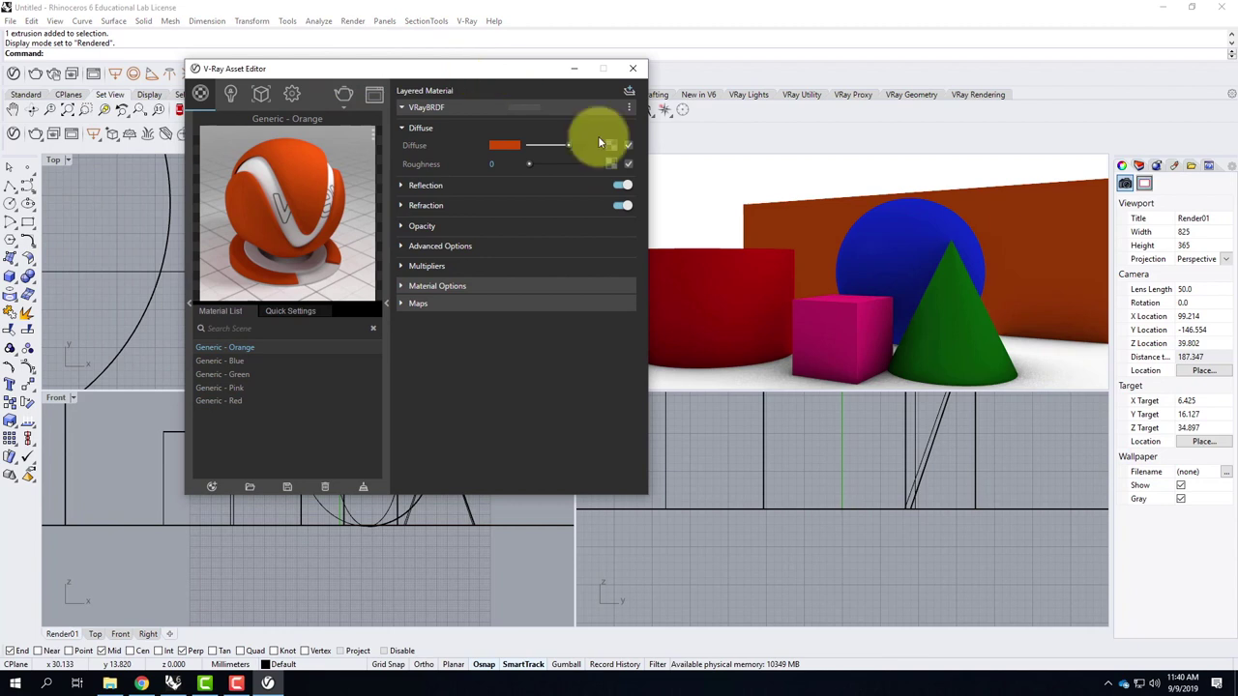
Step: Render the Render01 view with V-Ray into the 800 × 450 frame buffer
{"action": "left_click", "coordinate": [348, 99]}
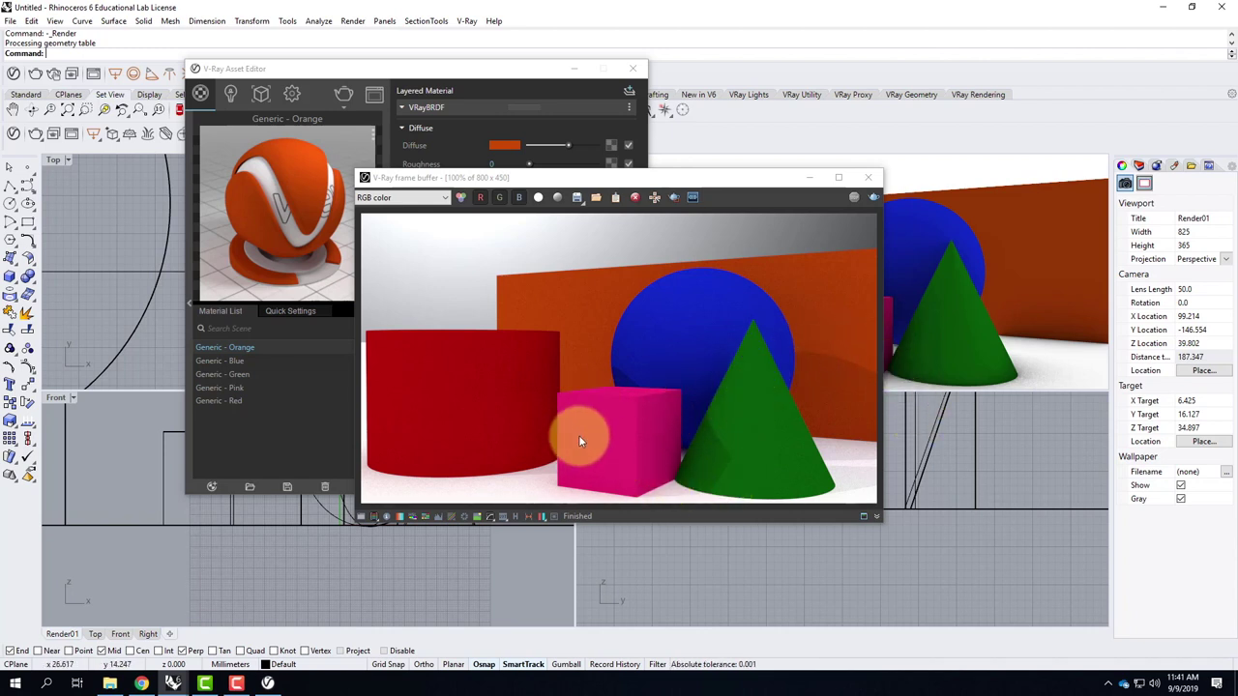
Step: Save the render as a Render01 PNG in a new F2019 folder under Ex204 - V-Ray Materials
{"action": "left_click", "coordinate": [577, 198]}
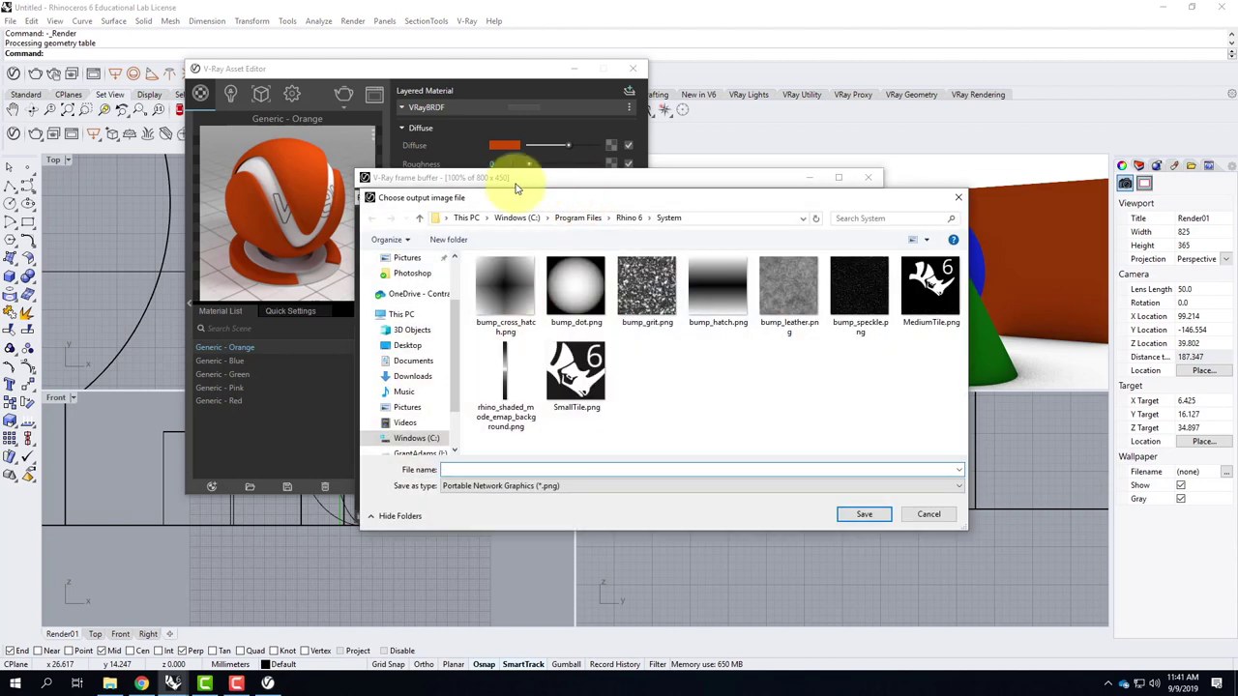
{"action": "left_click", "coordinate": [411, 295]}
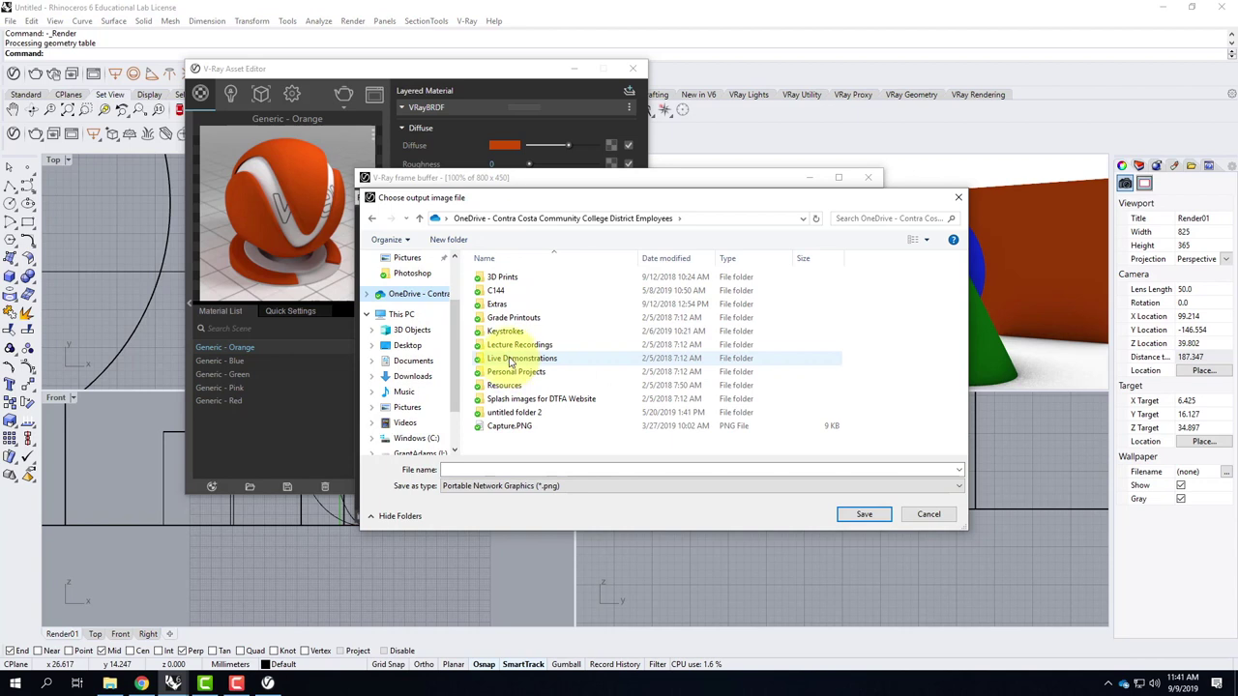
{"action": "double_click", "coordinate": [512, 359]}
{"action": "double_click", "coordinate": [517, 291]}
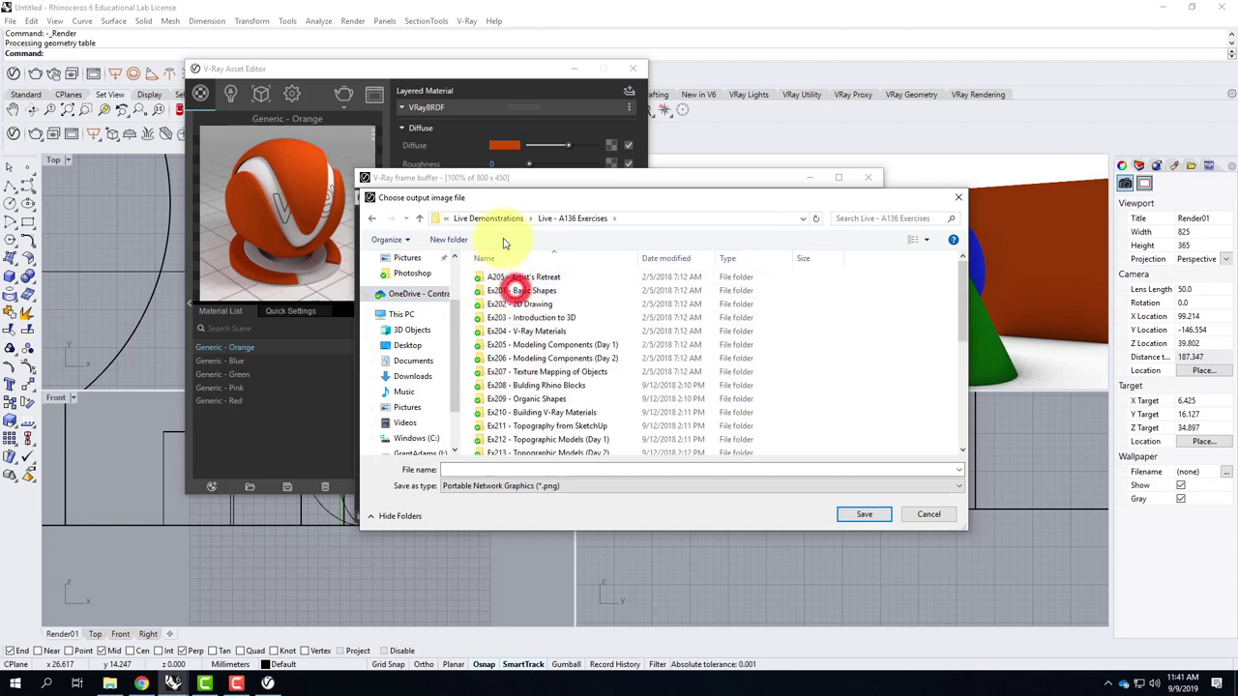
{"action": "double_click", "coordinate": [527, 331]}
{"action": "left_click", "coordinate": [450, 240]}
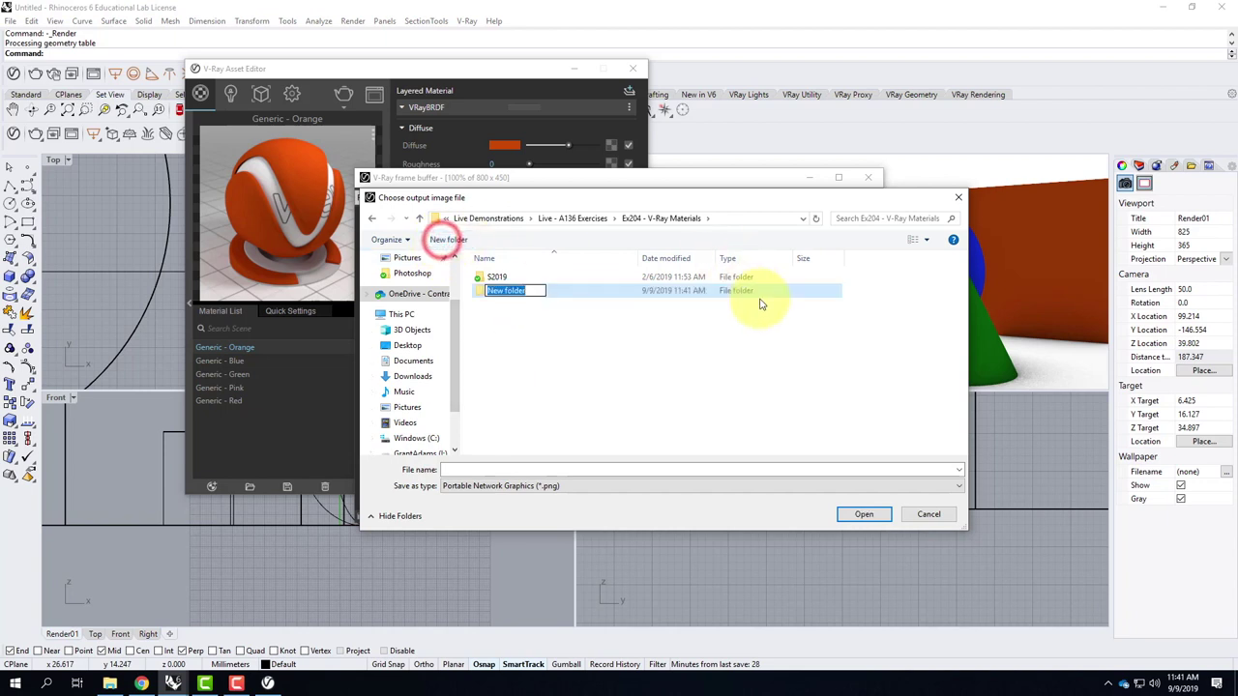
{"action": "type", "text": "F2019"}
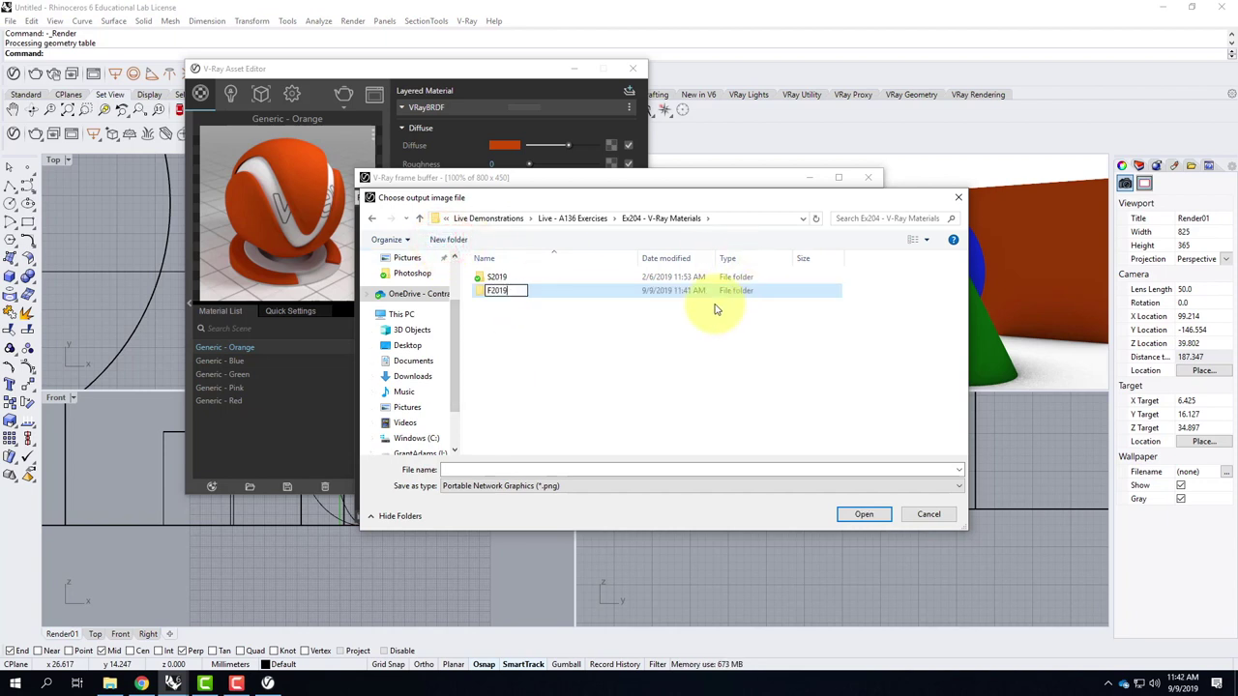
{"action": "key", "text": "Return"}
{"action": "double_click", "coordinate": [548, 290]}
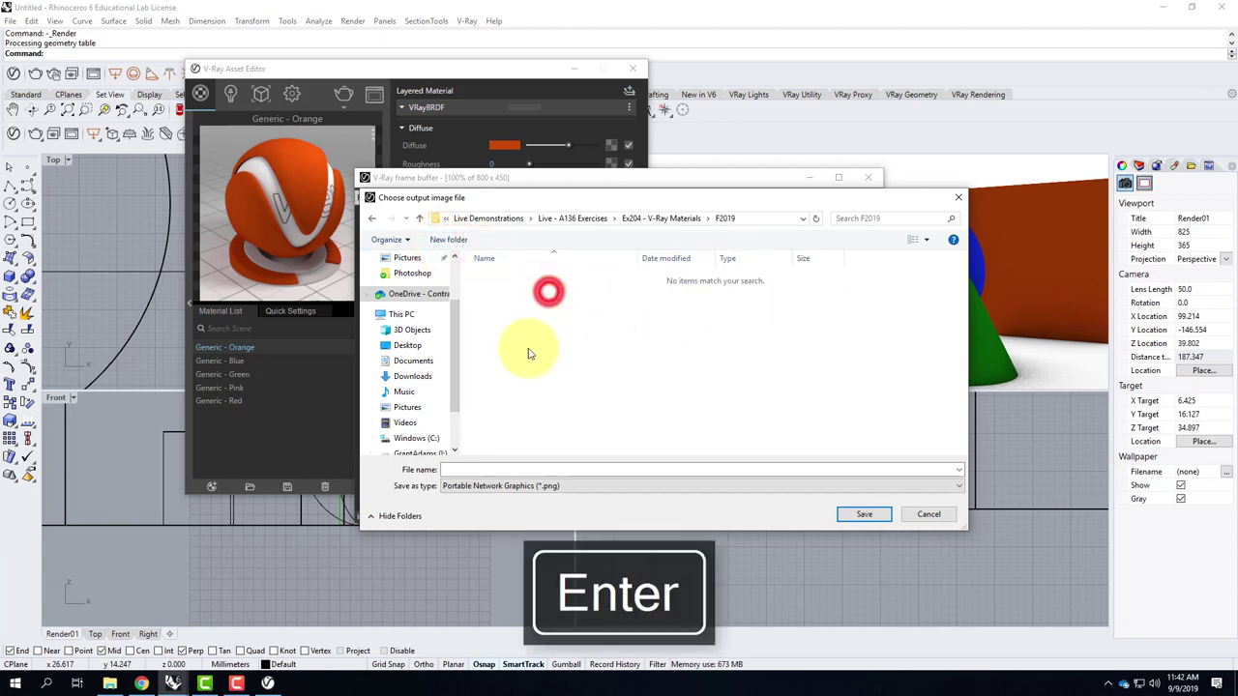
{"action": "left_click", "coordinate": [473, 469]}
{"action": "type", "text": "Render01-1"}
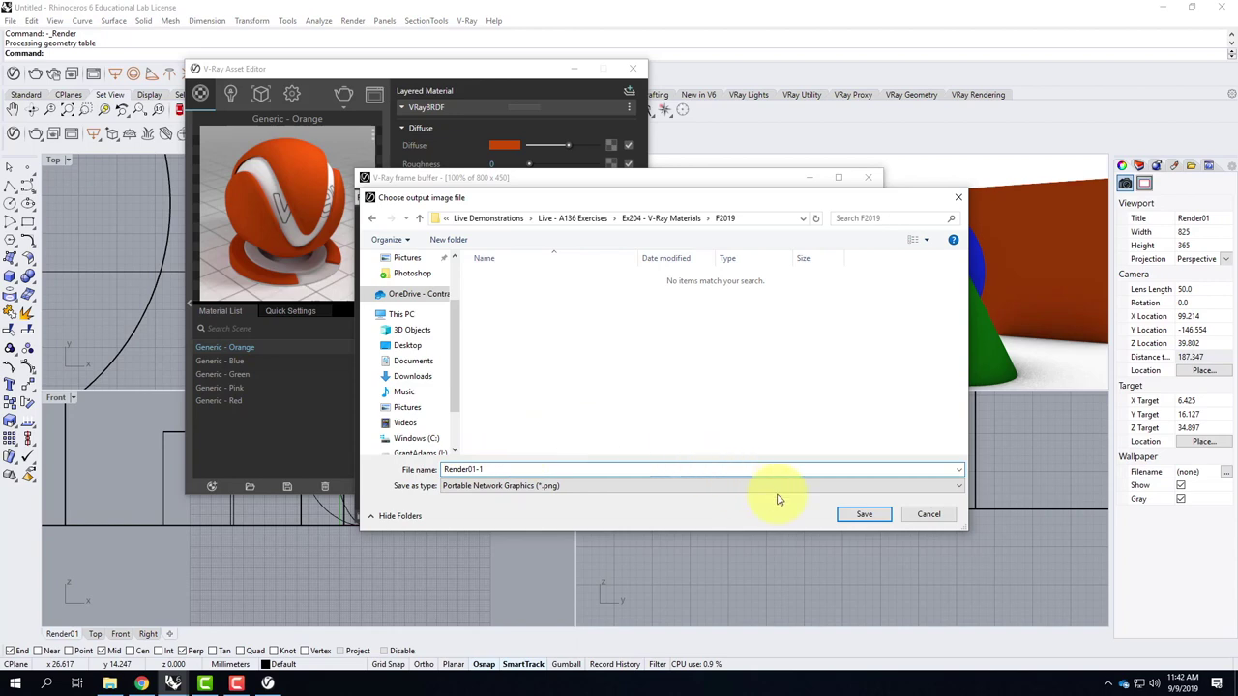
{"action": "left_click", "coordinate": [877, 518]}
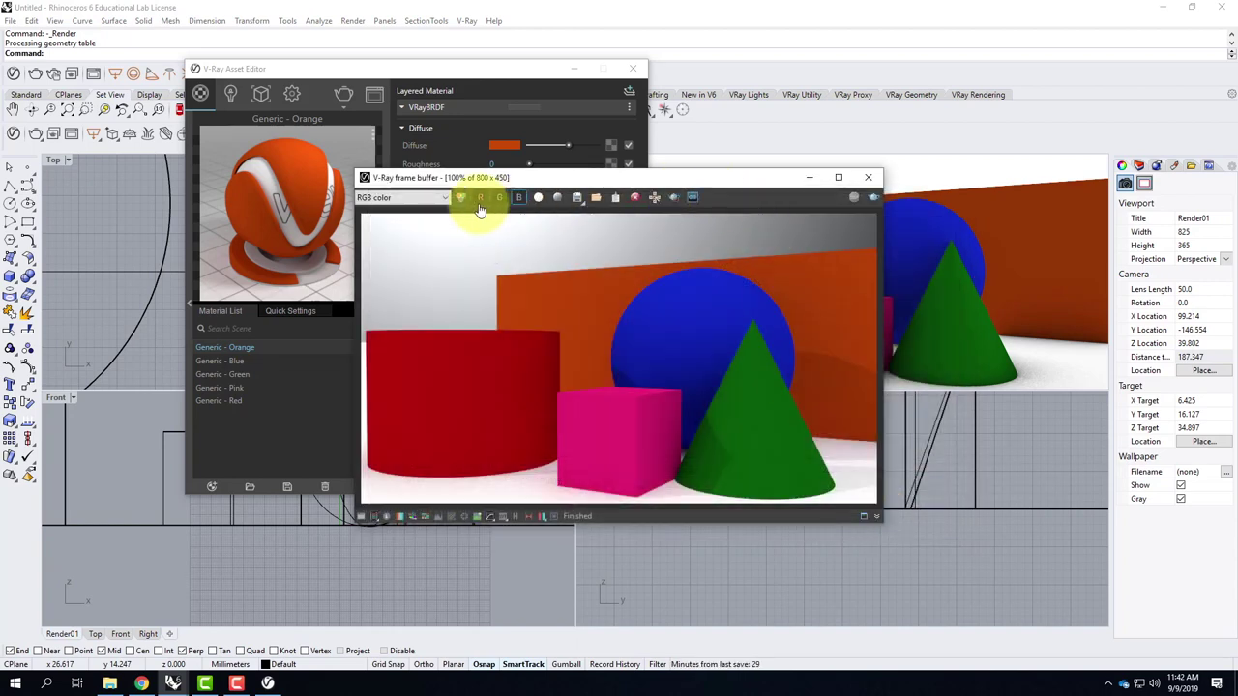
Step: Close the frame buffer and open Generic - Pink's Reflection settings
{"action": "left_click", "coordinate": [870, 178]}
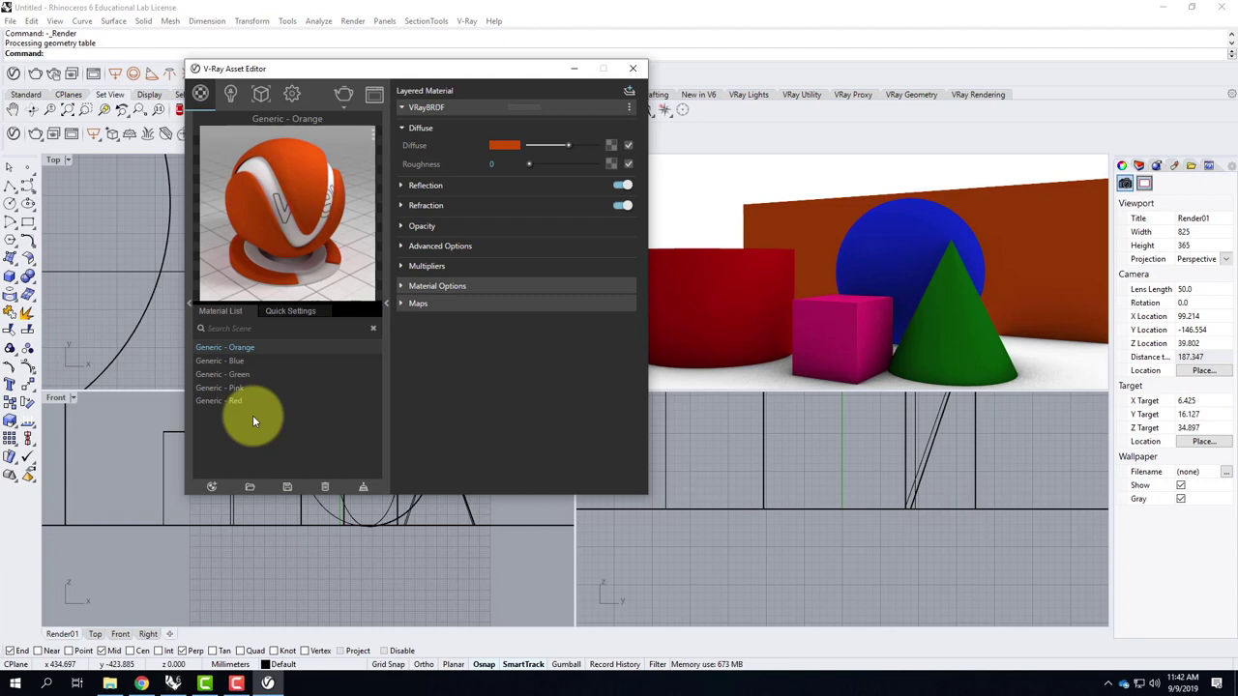
{"action": "left_click", "coordinate": [232, 391]}
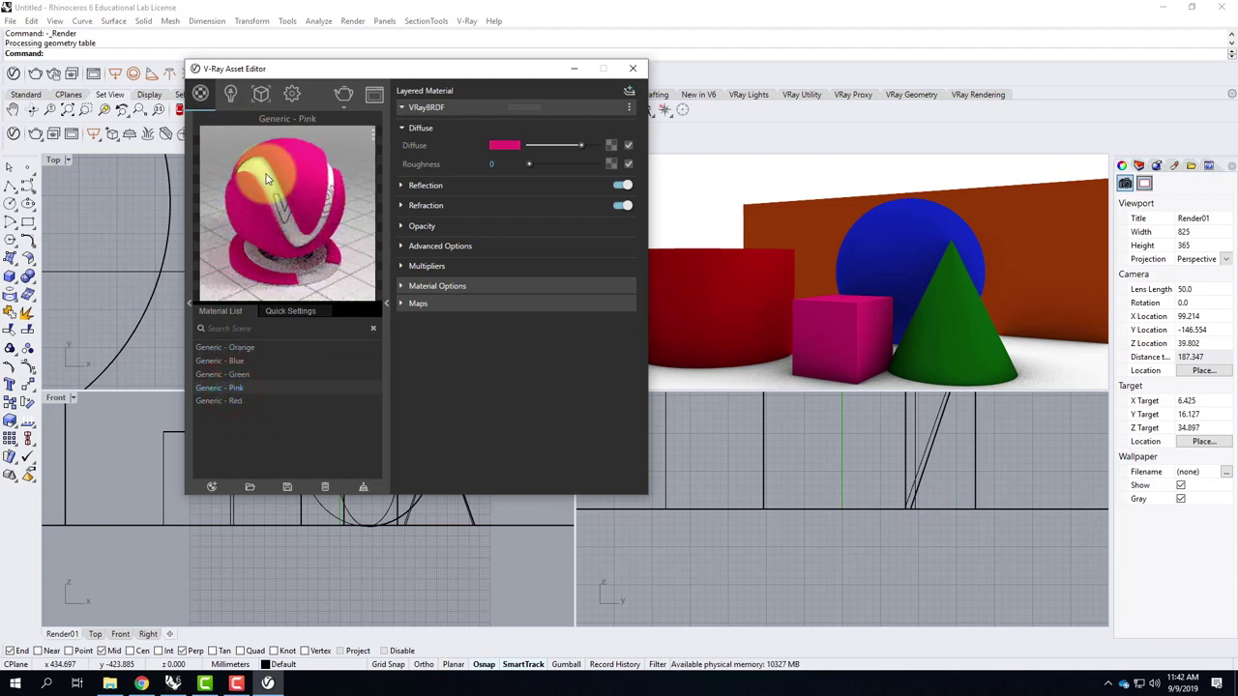
{"action": "left_click_drag", "start_coordinate": [268, 178], "coordinate": [312, 158]}
{"action": "mouse_move", "coordinate": [290, 203]}
{"action": "left_mouse_down"}
{"action": "mouse_move", "coordinate": [232, 201]}
{"action": "mouse_move", "coordinate": [270, 193]}
{"action": "left_mouse_up"}
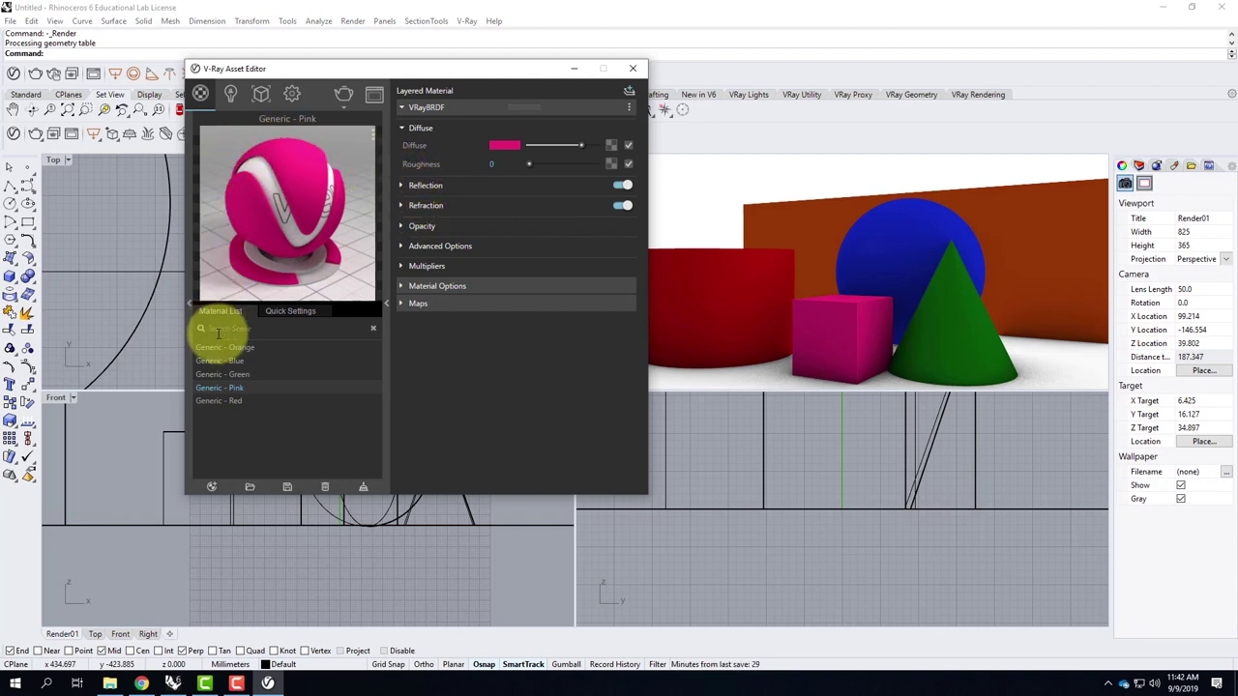
{"action": "left_click", "coordinate": [228, 388]}
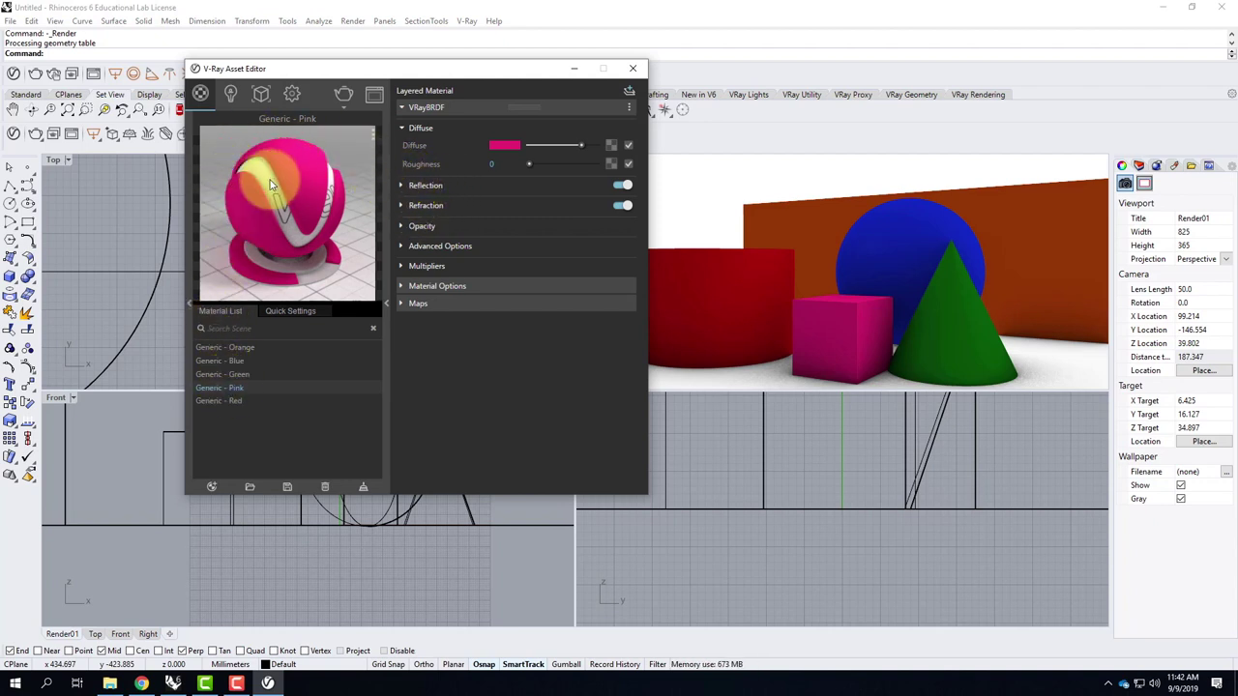
{"action": "left_click", "coordinate": [401, 186]}
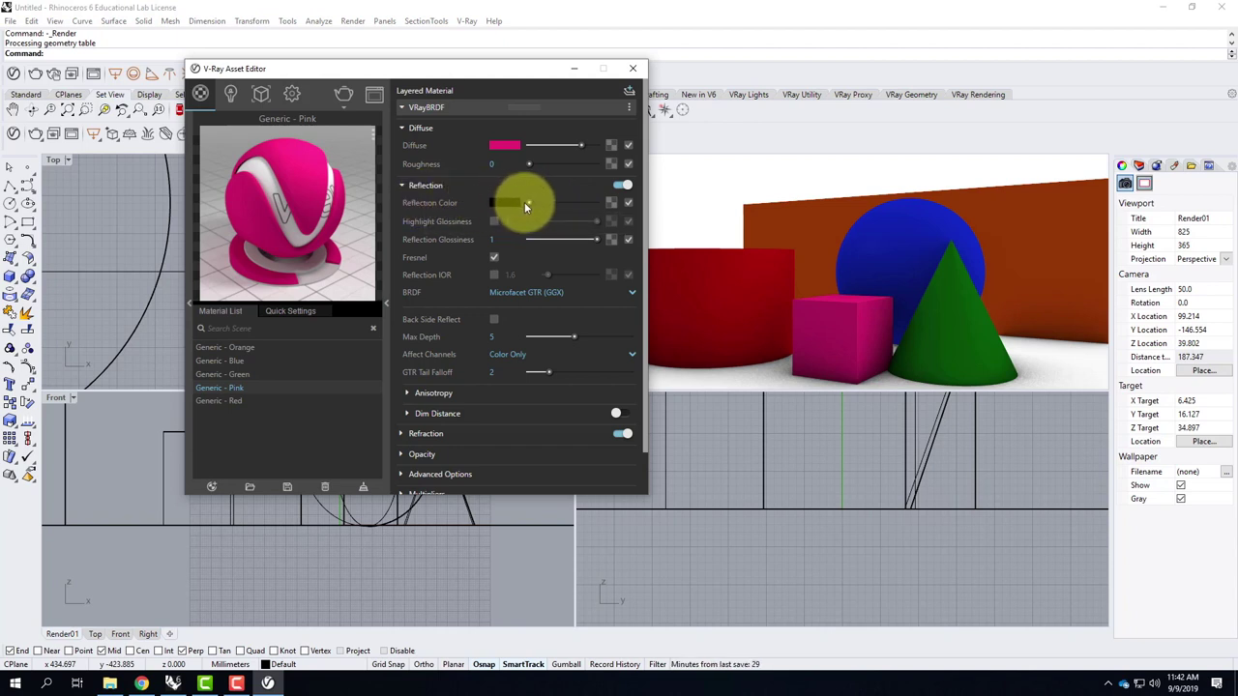
Step: Set Generic - Pink's reflection colour to white and reflection glossiness to 0.75
{"action": "left_click_drag", "start_coordinate": [529, 205], "coordinate": [552, 201]}
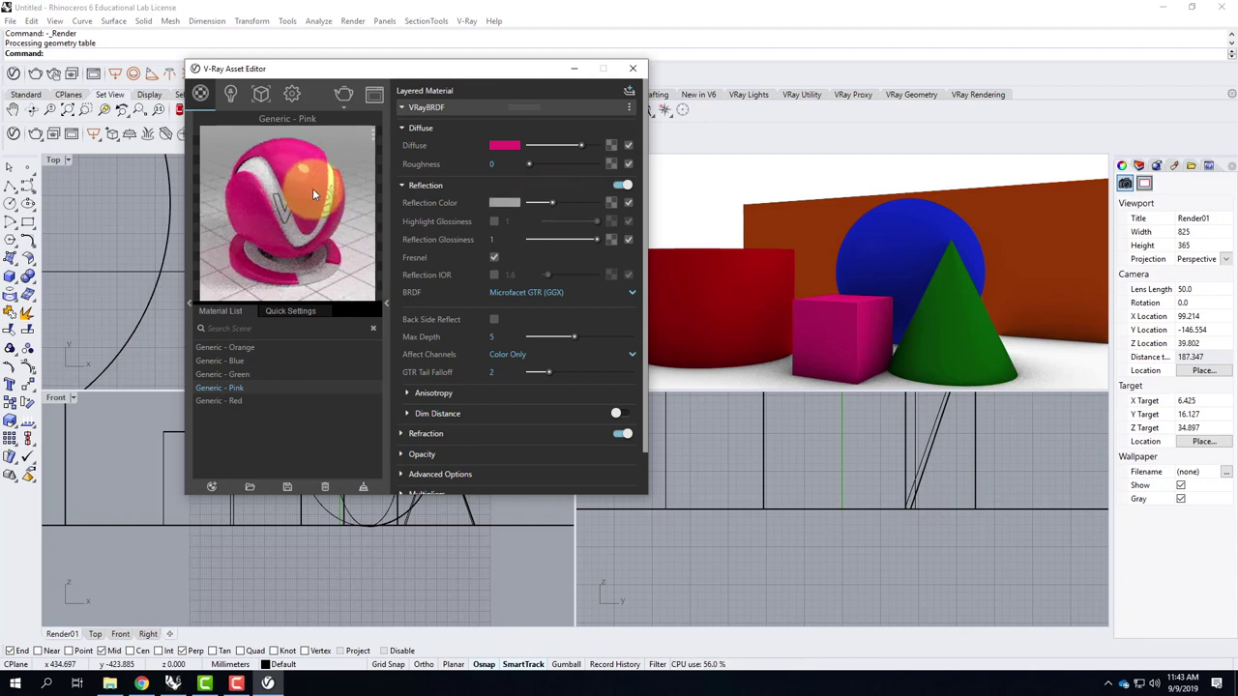
{"action": "left_click_drag", "start_coordinate": [552, 202], "coordinate": [608, 205]}
{"action": "left_click", "coordinate": [207, 199]}
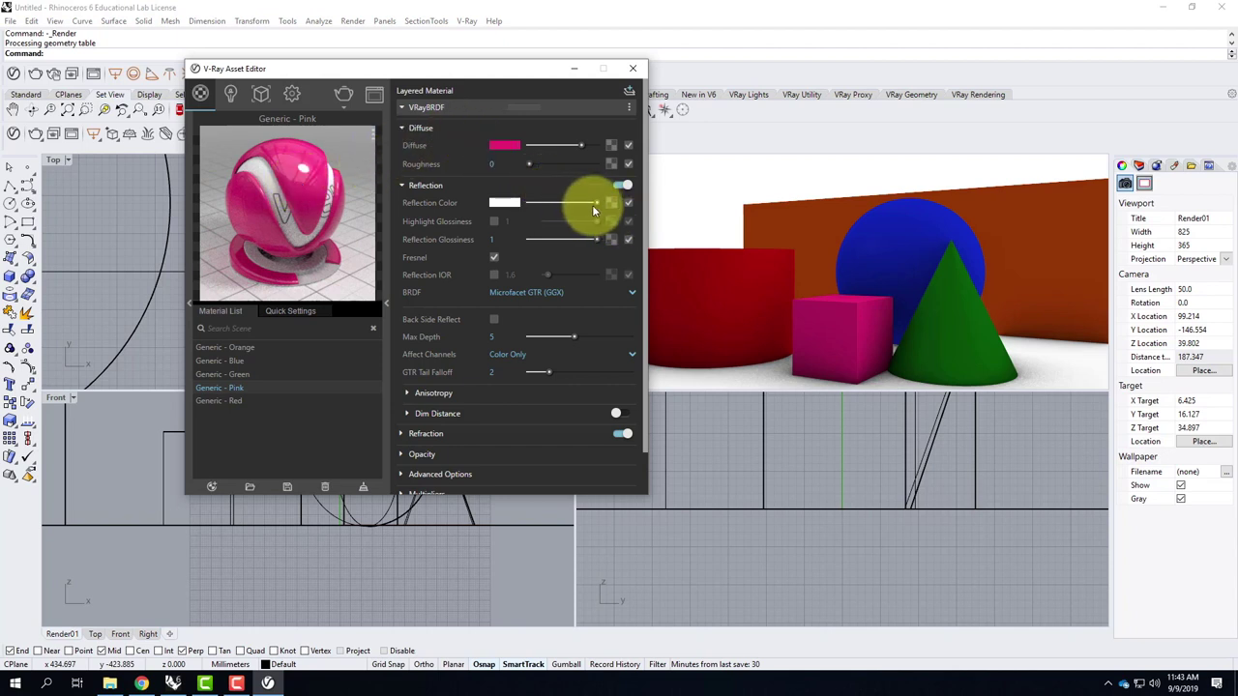
{"action": "mouse_move", "coordinate": [595, 205]}
{"action": "left_mouse_down"}
{"action": "mouse_move", "coordinate": [536, 209]}
{"action": "mouse_move", "coordinate": [606, 206]}
{"action": "left_mouse_up"}
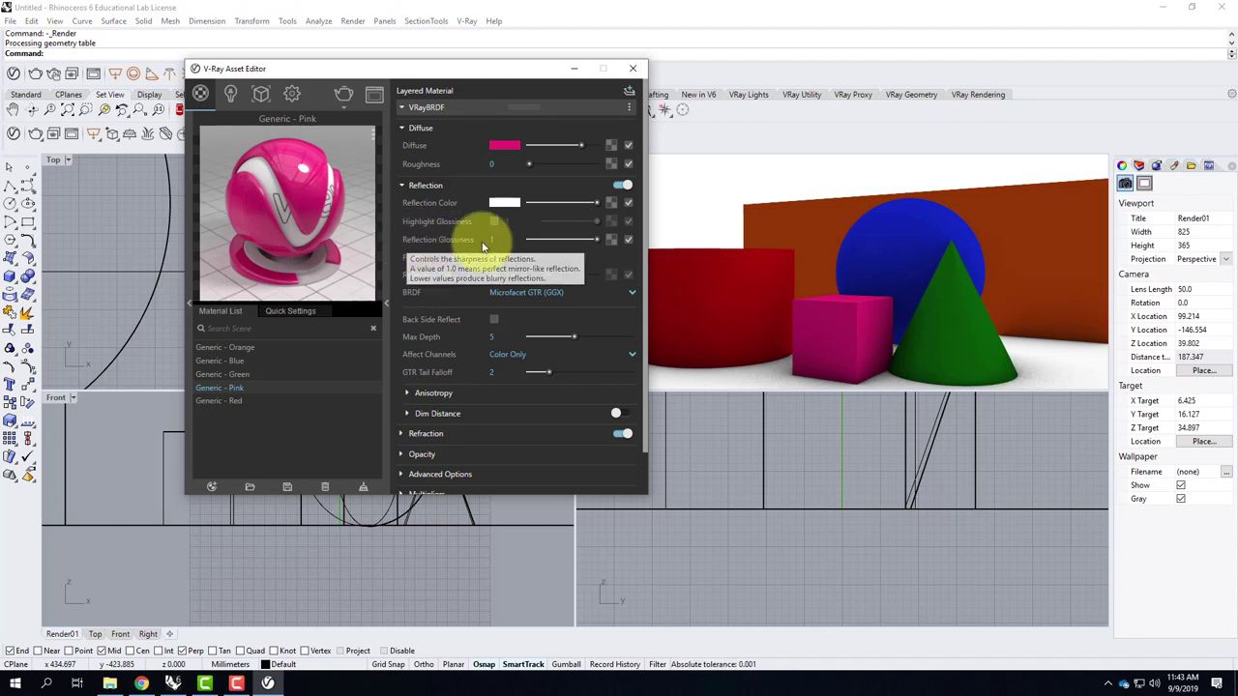
{"action": "left_click_drag", "start_coordinate": [593, 239], "coordinate": [564, 242]}
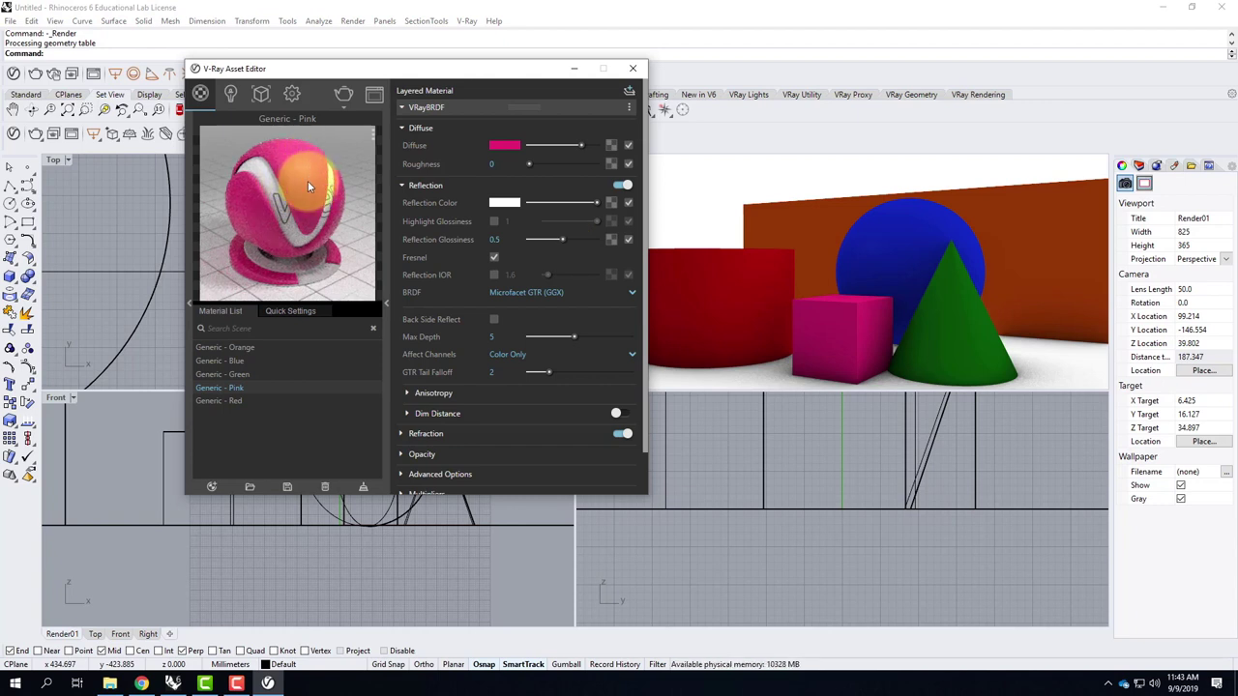
{"action": "left_click_drag", "start_coordinate": [564, 238], "coordinate": [578, 239]}
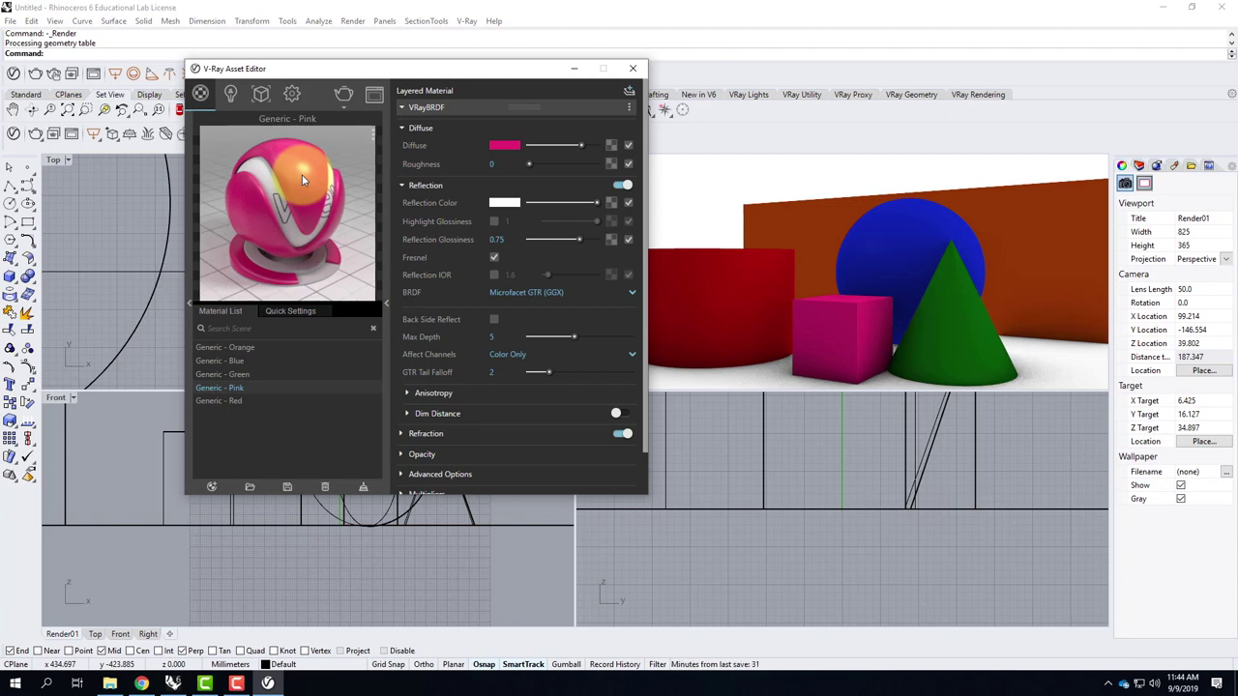
{"action": "left_click", "coordinate": [323, 354]}
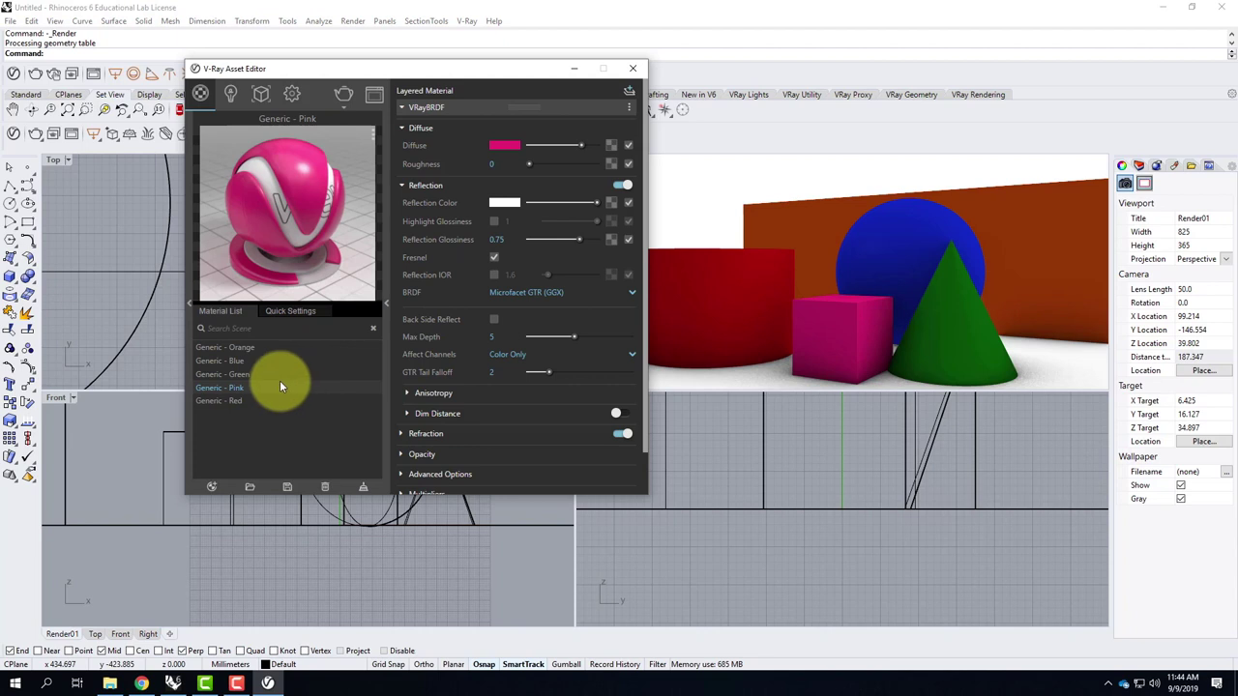
Step: Give Generic - Green a fully white reflection colour
{"action": "left_click", "coordinate": [253, 375]}
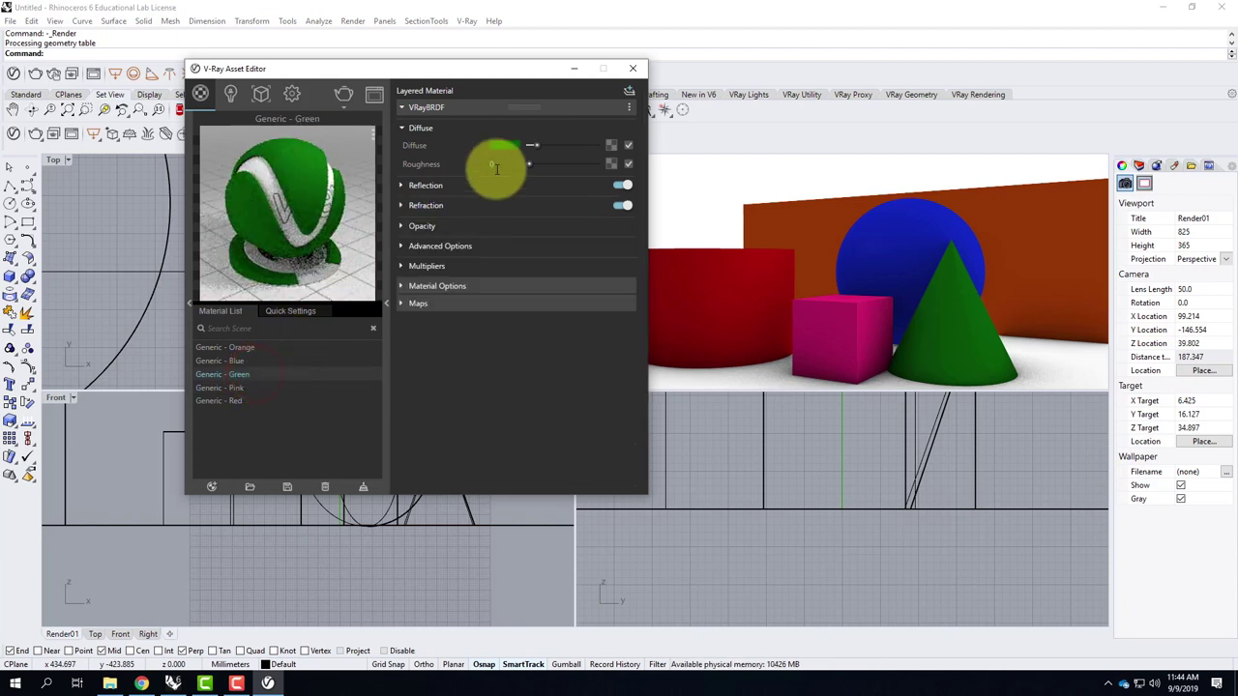
{"action": "left_click", "coordinate": [400, 185]}
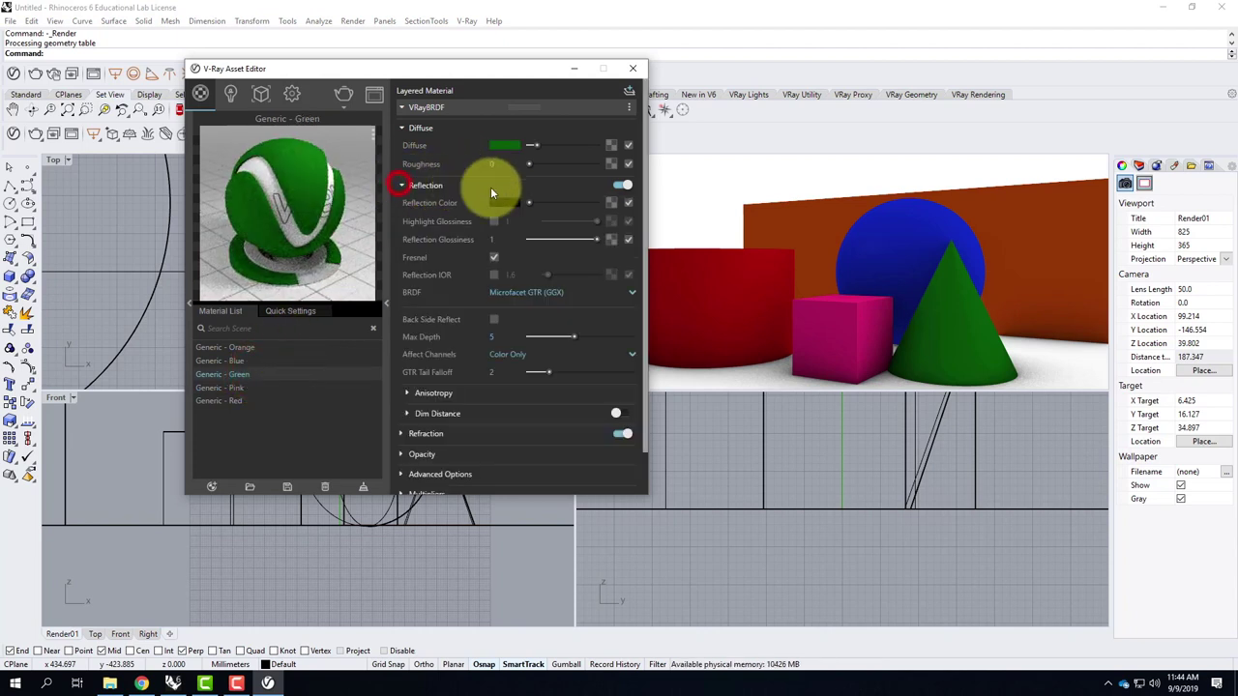
{"action": "left_click_drag", "start_coordinate": [530, 202], "coordinate": [611, 200]}
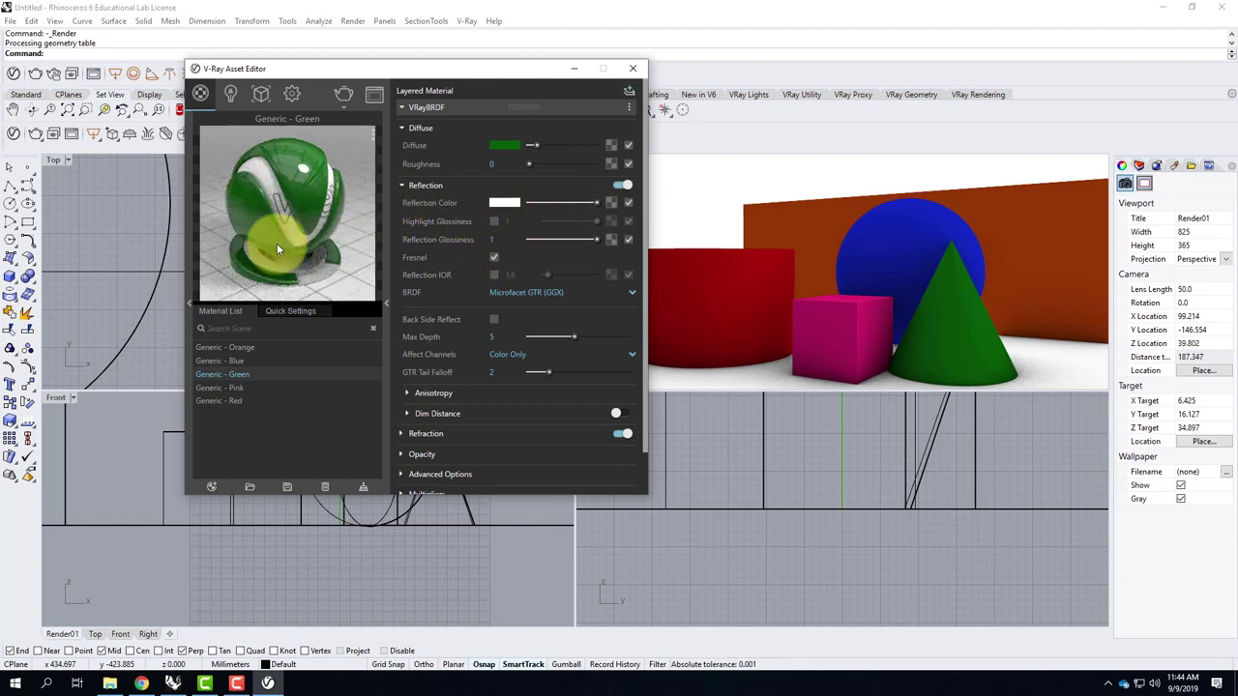
Step: Give Generic - Red a grey reflection with 0.7 glossiness and re-render with V-Ray
{"action": "left_click", "coordinate": [232, 401]}
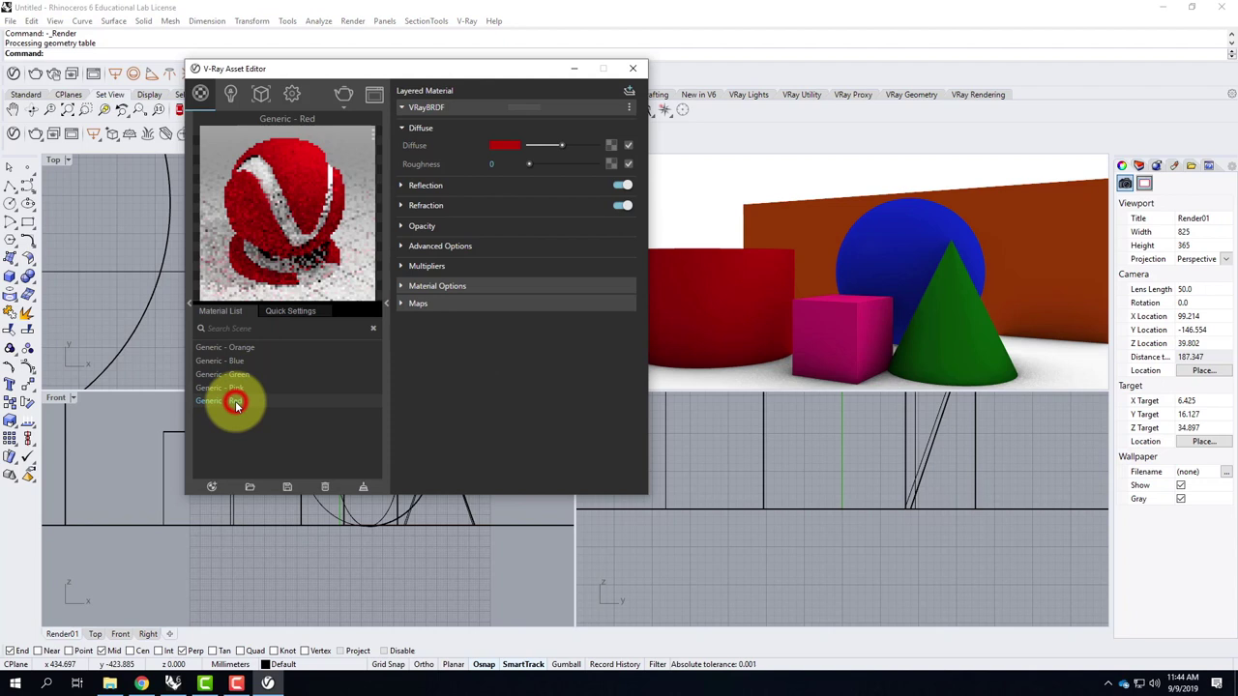
{"action": "left_click", "coordinate": [404, 186]}
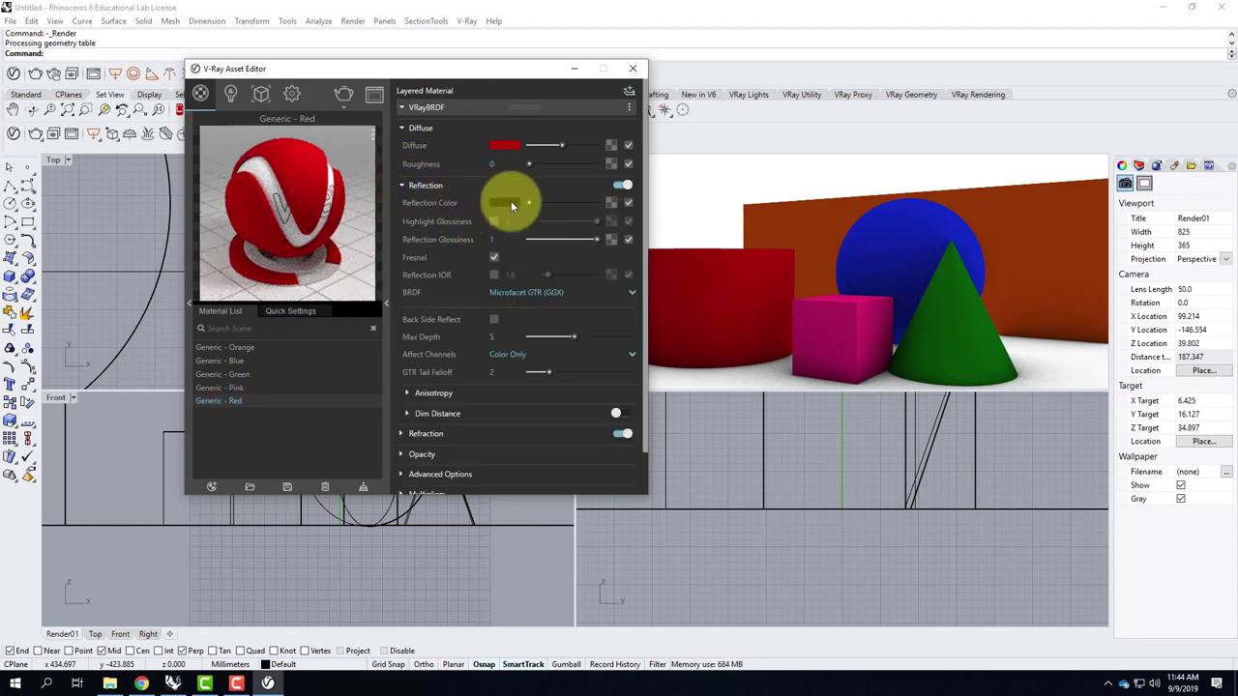
{"action": "mouse_move", "coordinate": [532, 200]}
{"action": "left_mouse_down"}
{"action": "mouse_move", "coordinate": [566, 206]}
{"action": "mouse_move", "coordinate": [541, 207]}
{"action": "left_mouse_up"}
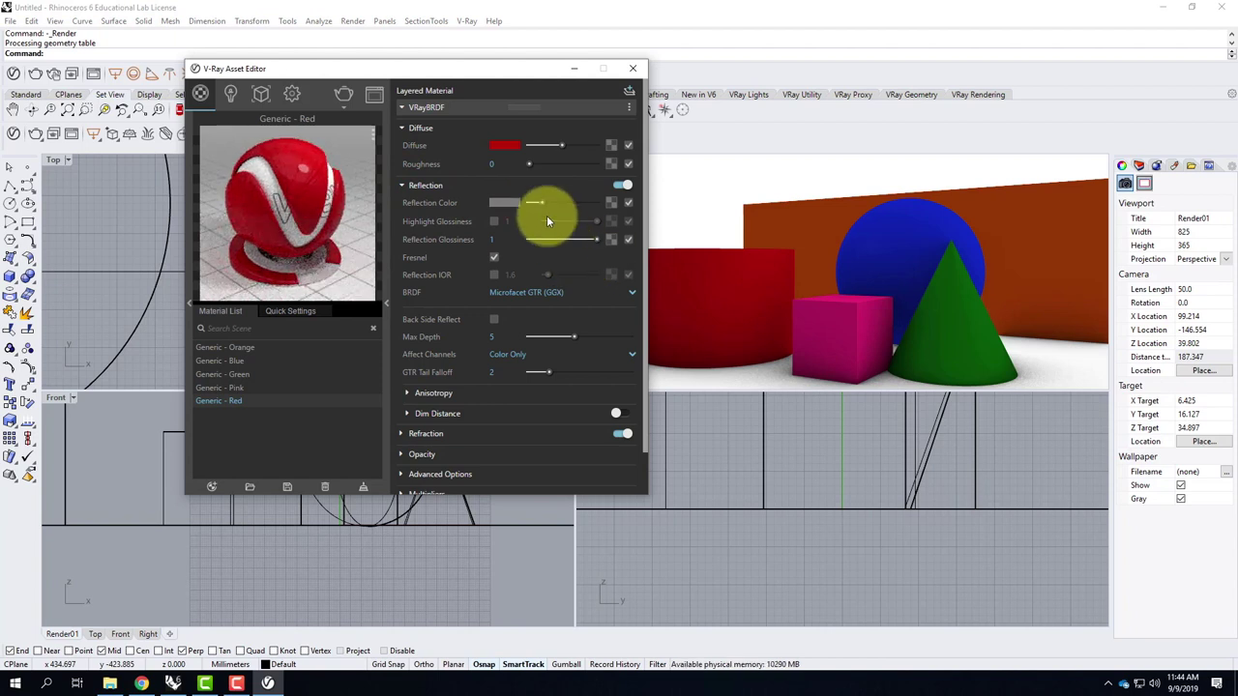
{"action": "left_click_drag", "start_coordinate": [589, 238], "coordinate": [577, 243]}
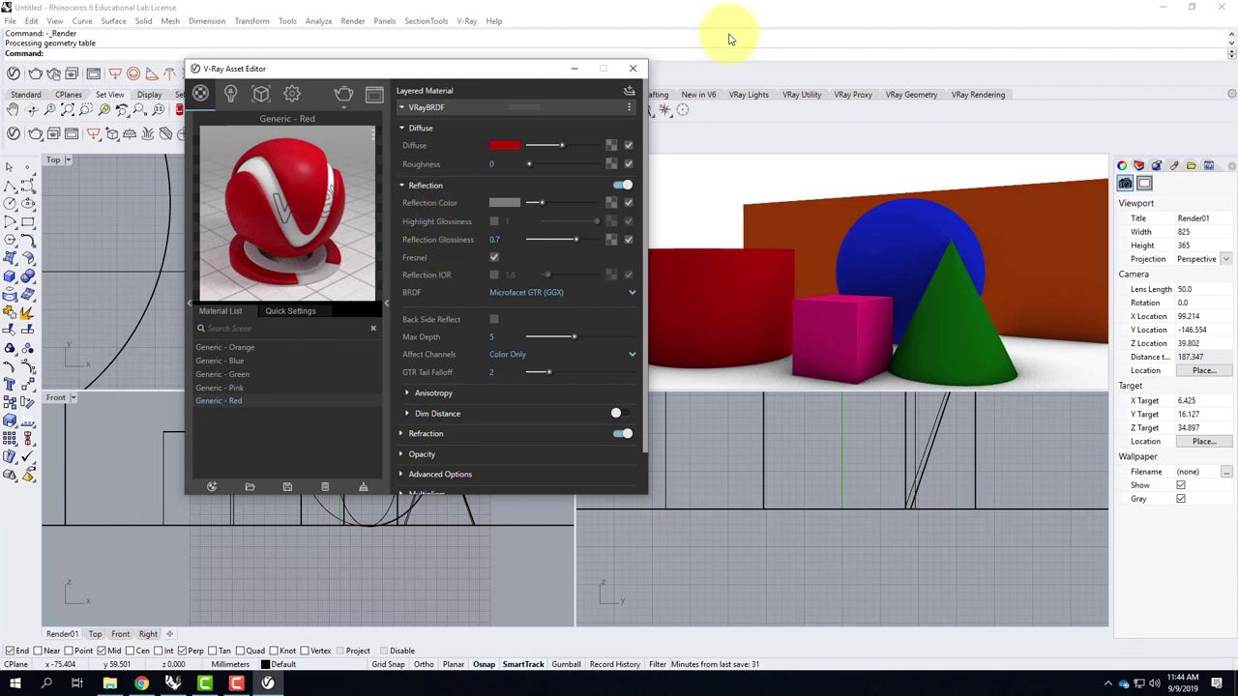
{"action": "left_click", "coordinate": [340, 97]}
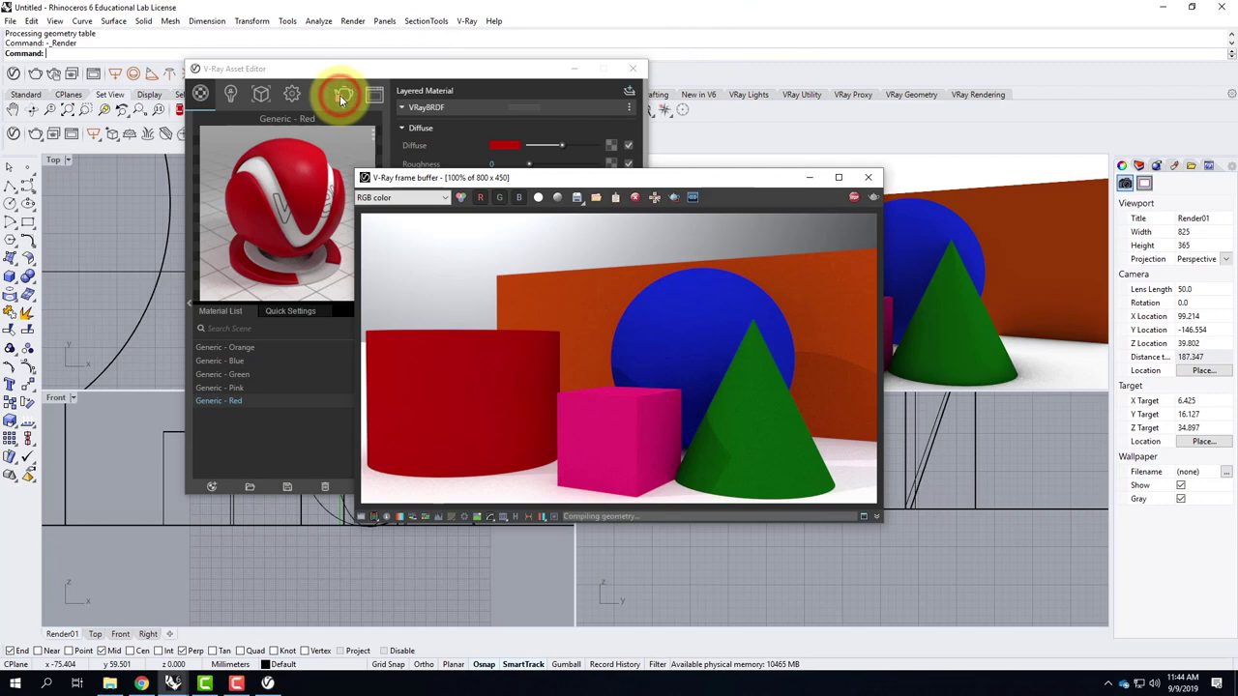
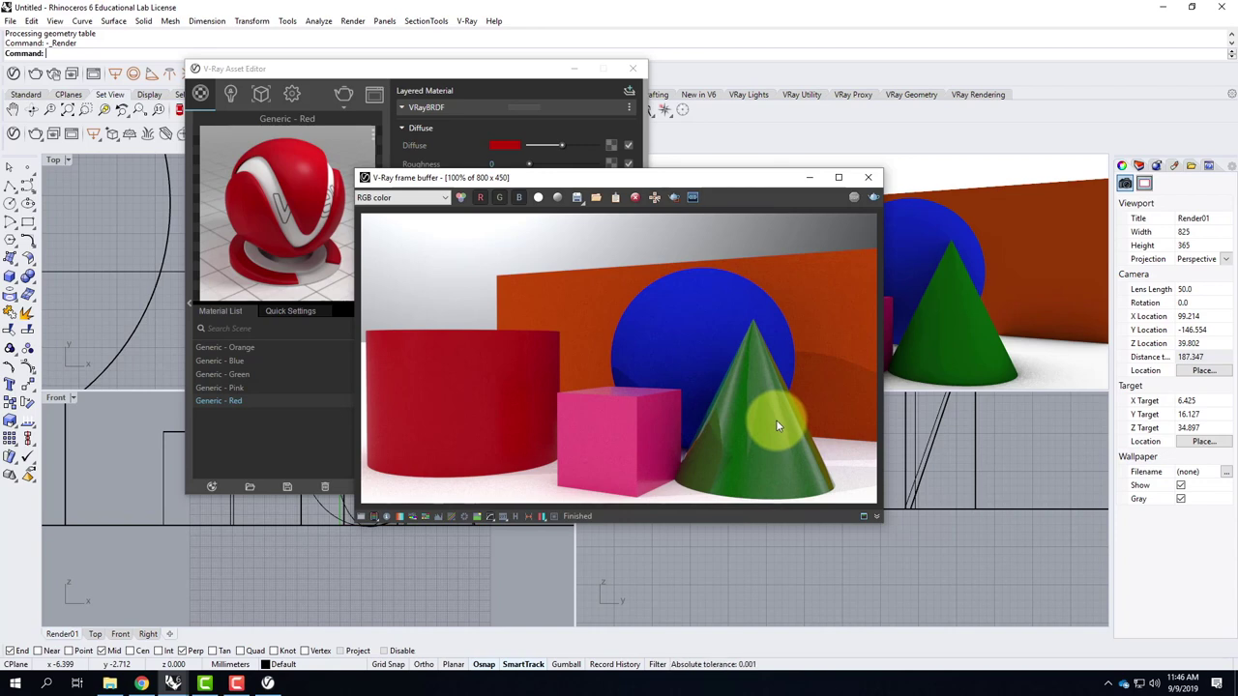
Step: Save the frame-buffer render as Render01-2.png in the F2019 folder
{"action": "left_click", "coordinate": [578, 198]}
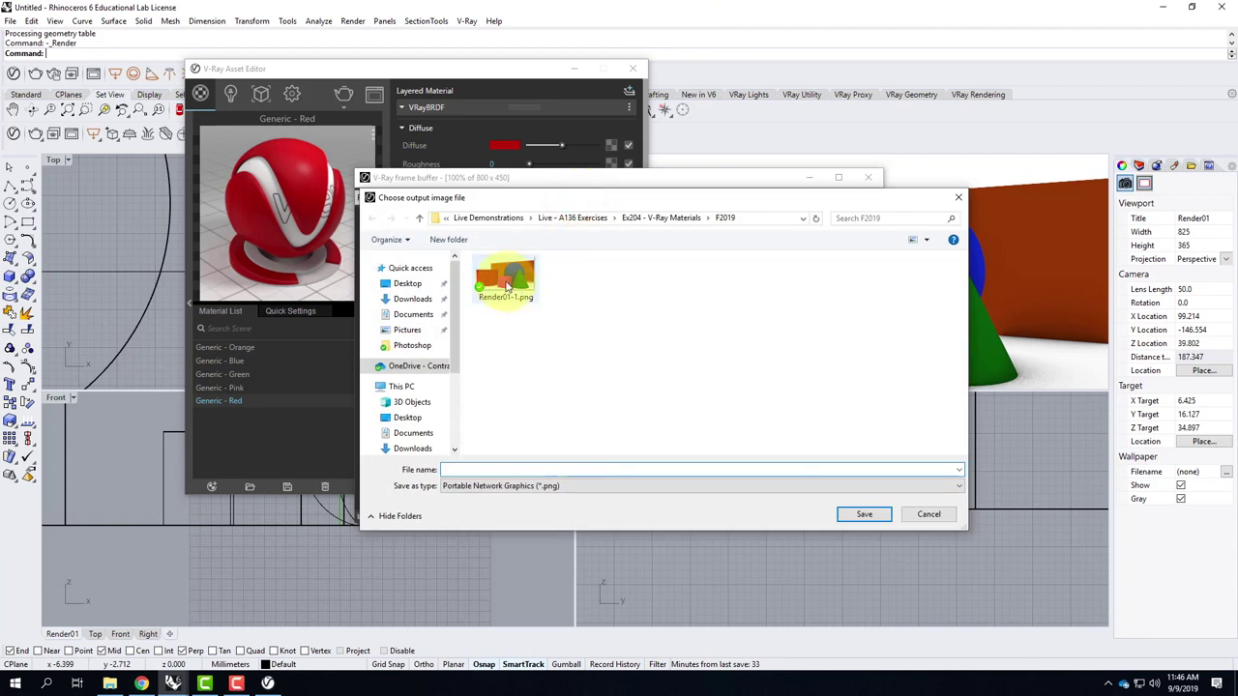
{"action": "left_click", "coordinate": [474, 469]}
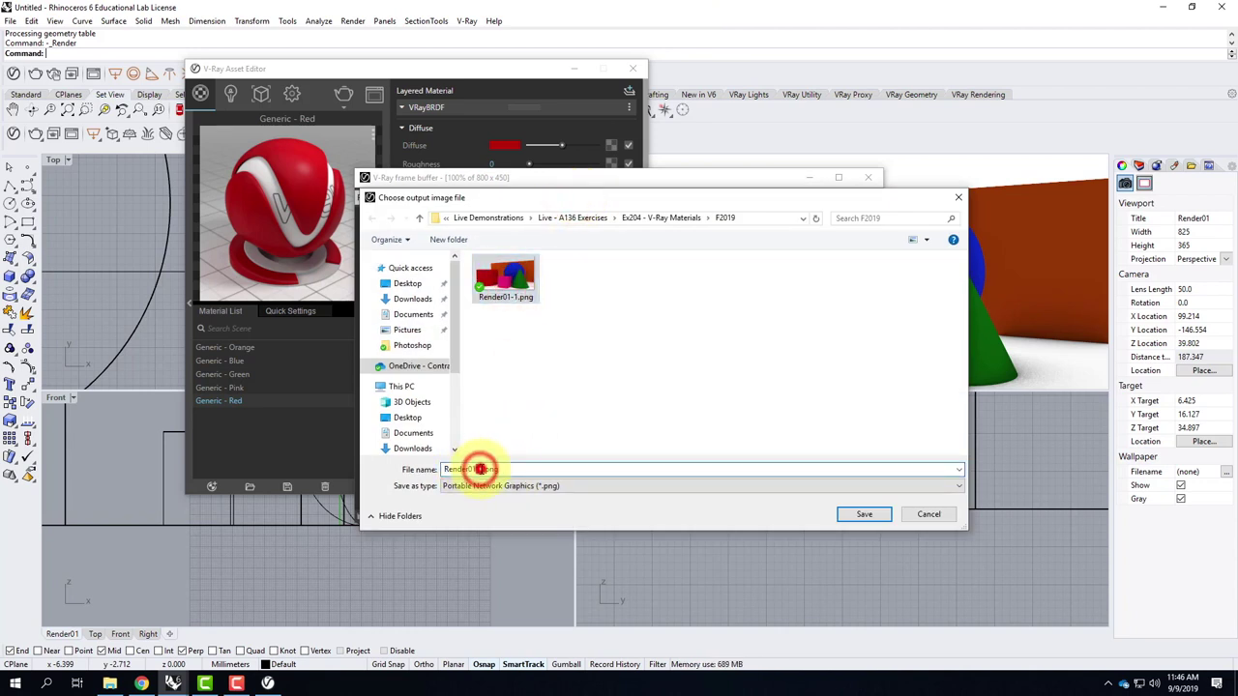
{"action": "key", "text": "Right"}
{"action": "key", "text": "Right"}
{"action": "key", "text": "Right"}
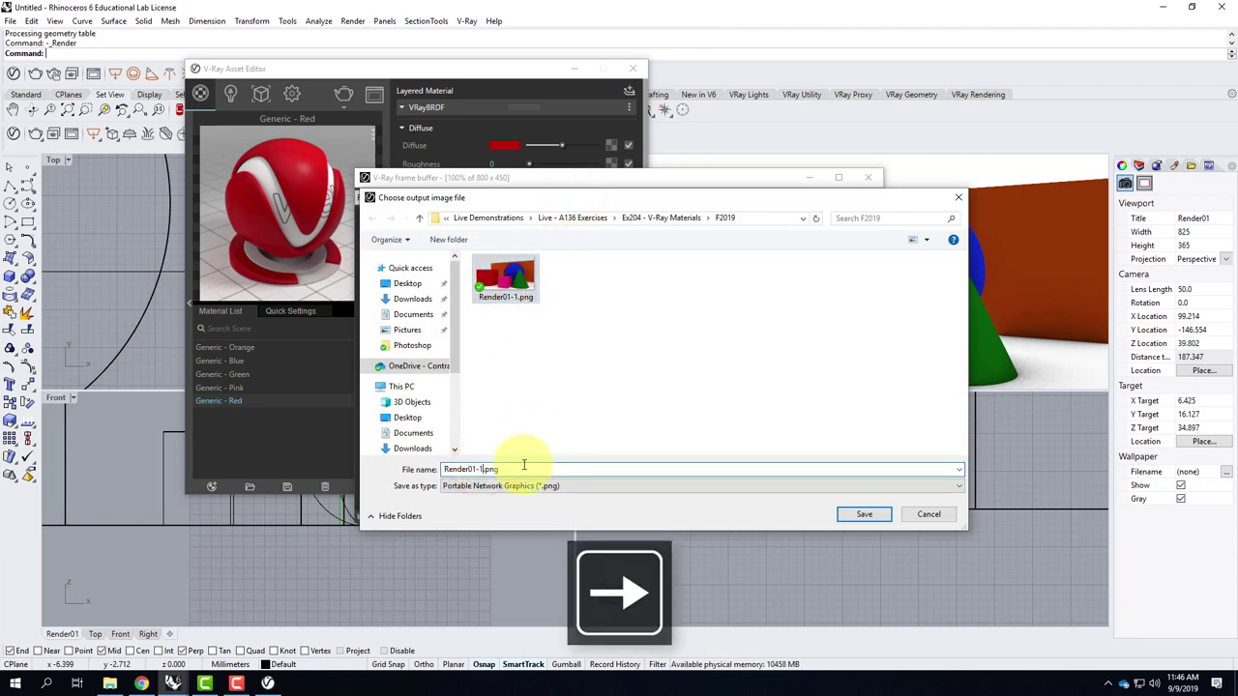
{"action": "key", "text": "BackSpace"}
{"action": "type", "text": "2"}
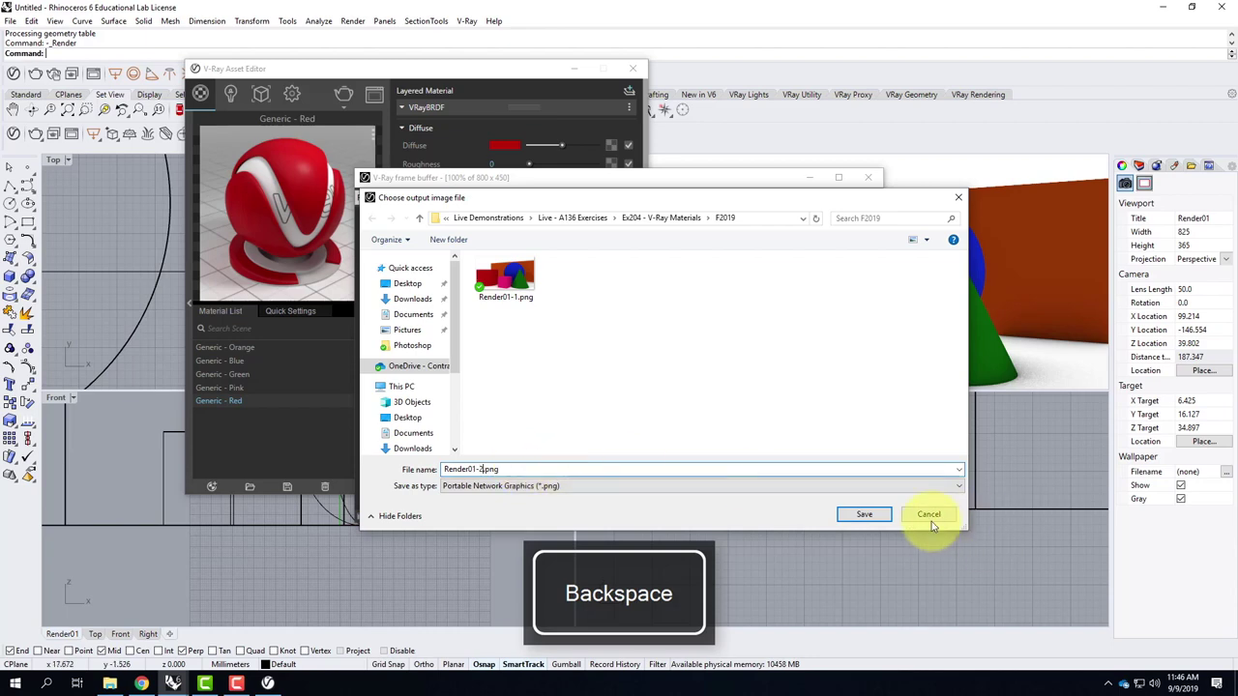
{"action": "left_click", "coordinate": [868, 514]}
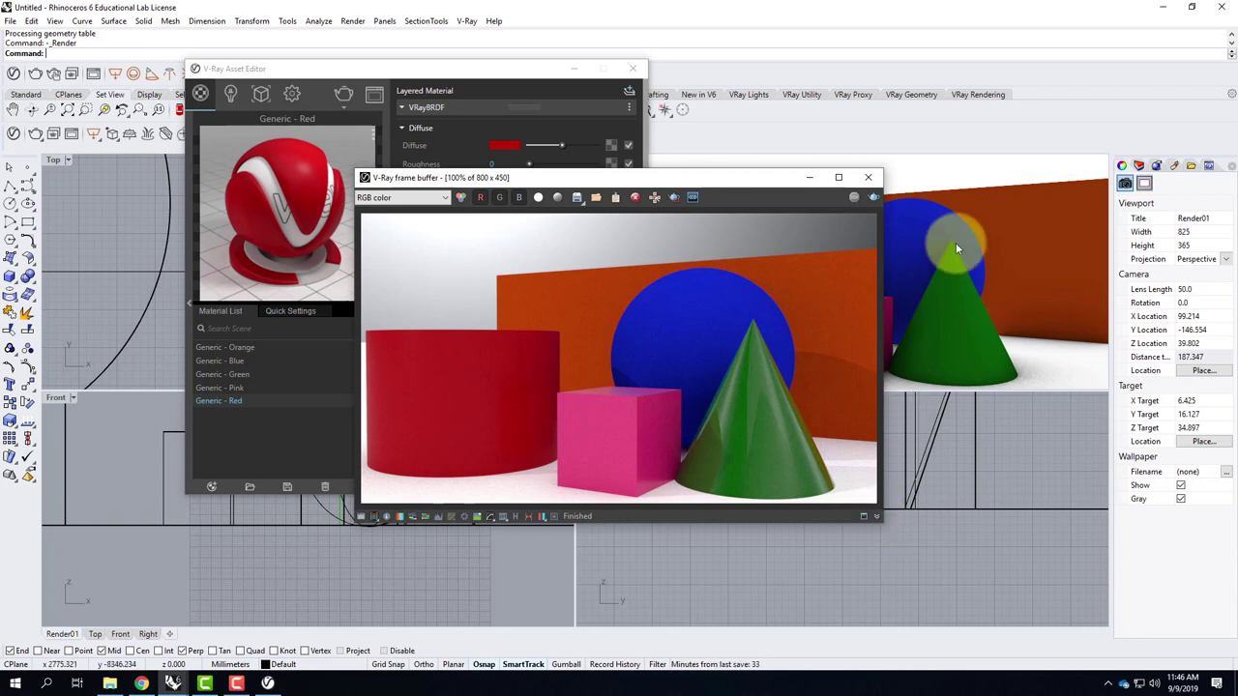
Step: Close the frame buffer and drag the Generic - Pink material's opacity down to 0.43
{"action": "left_click", "coordinate": [875, 179]}
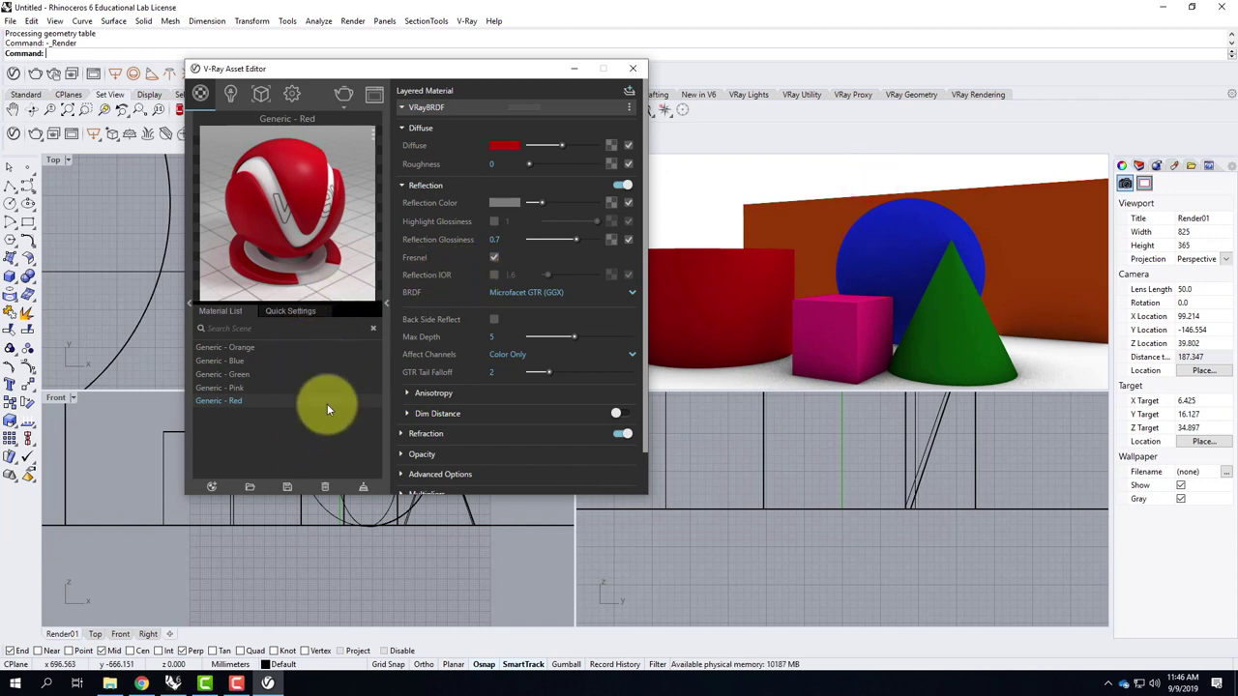
{"action": "left_click", "coordinate": [239, 389]}
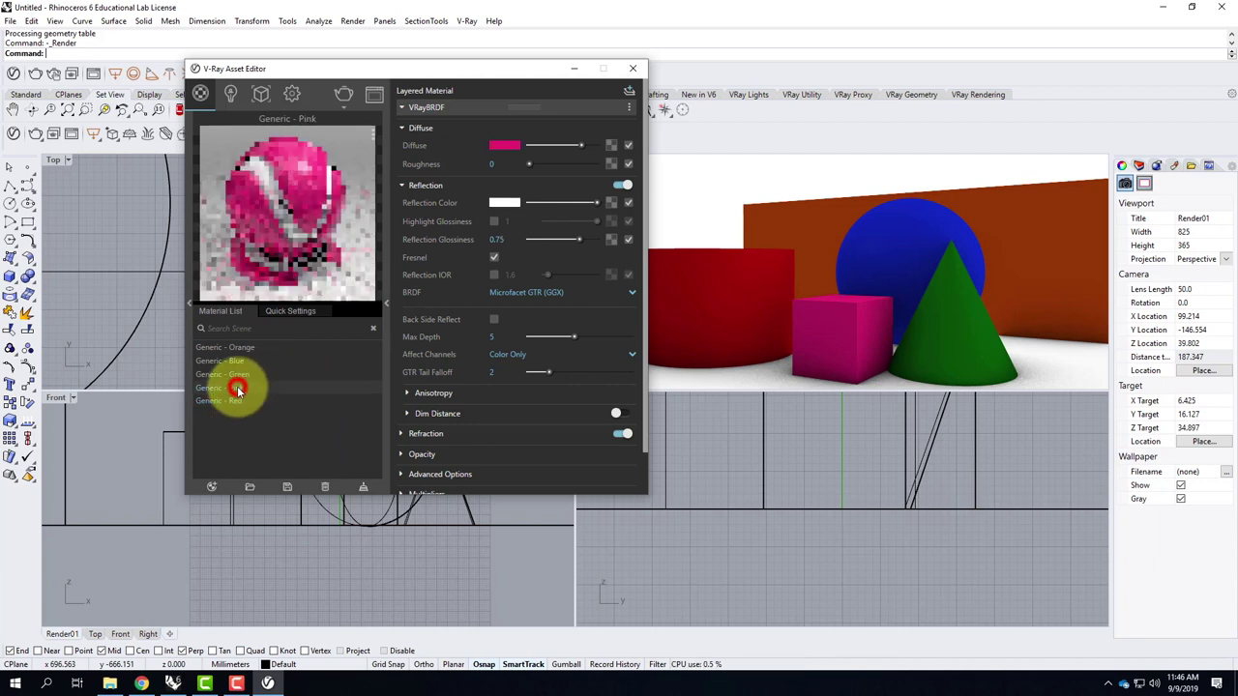
{"action": "left_click", "coordinate": [403, 186]}
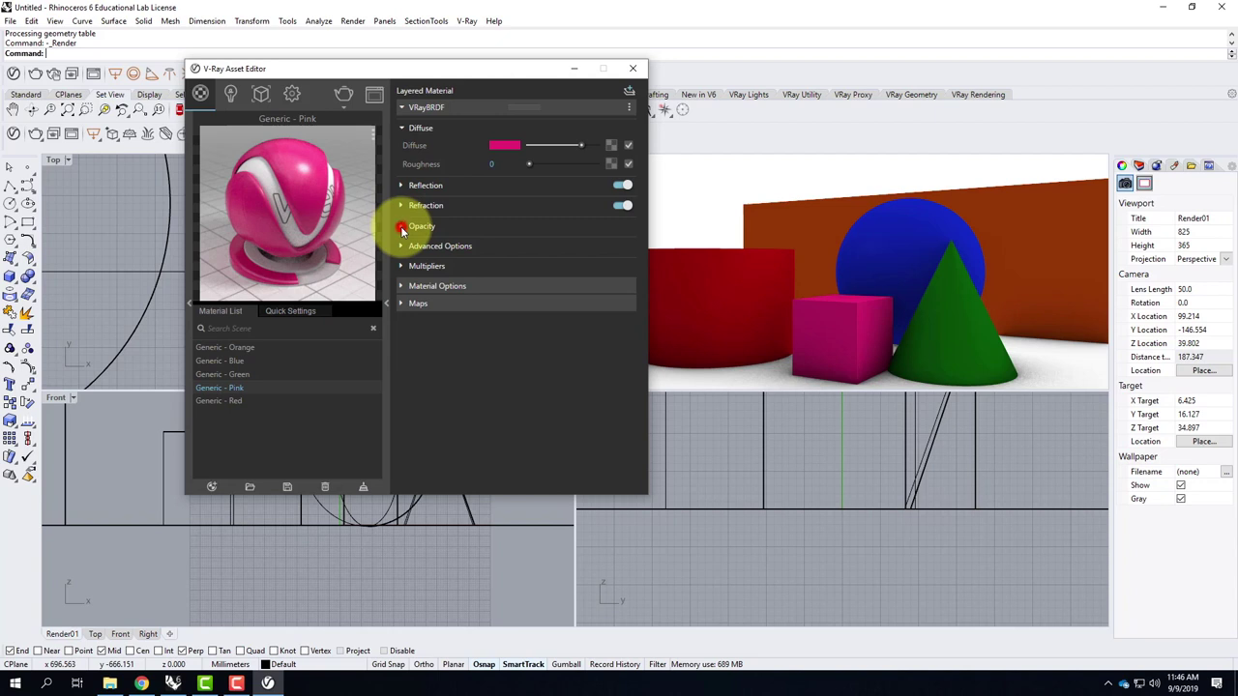
{"action": "left_click", "coordinate": [400, 226]}
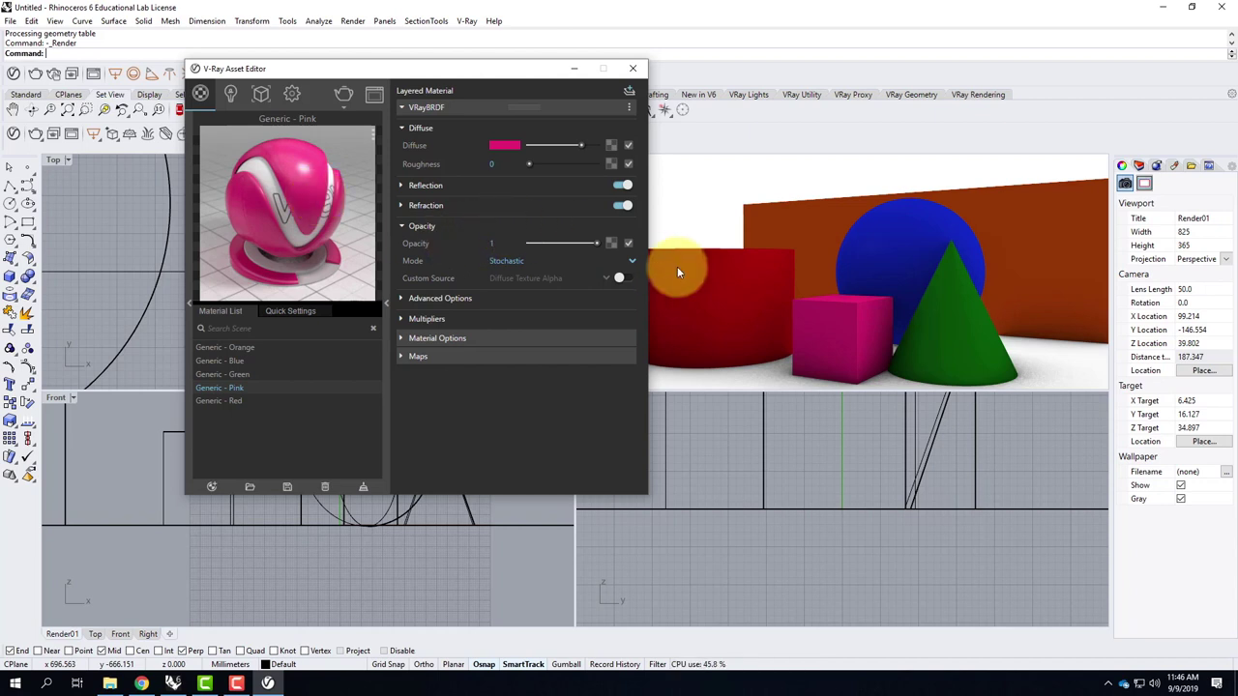
{"action": "left_click", "coordinate": [488, 243]}
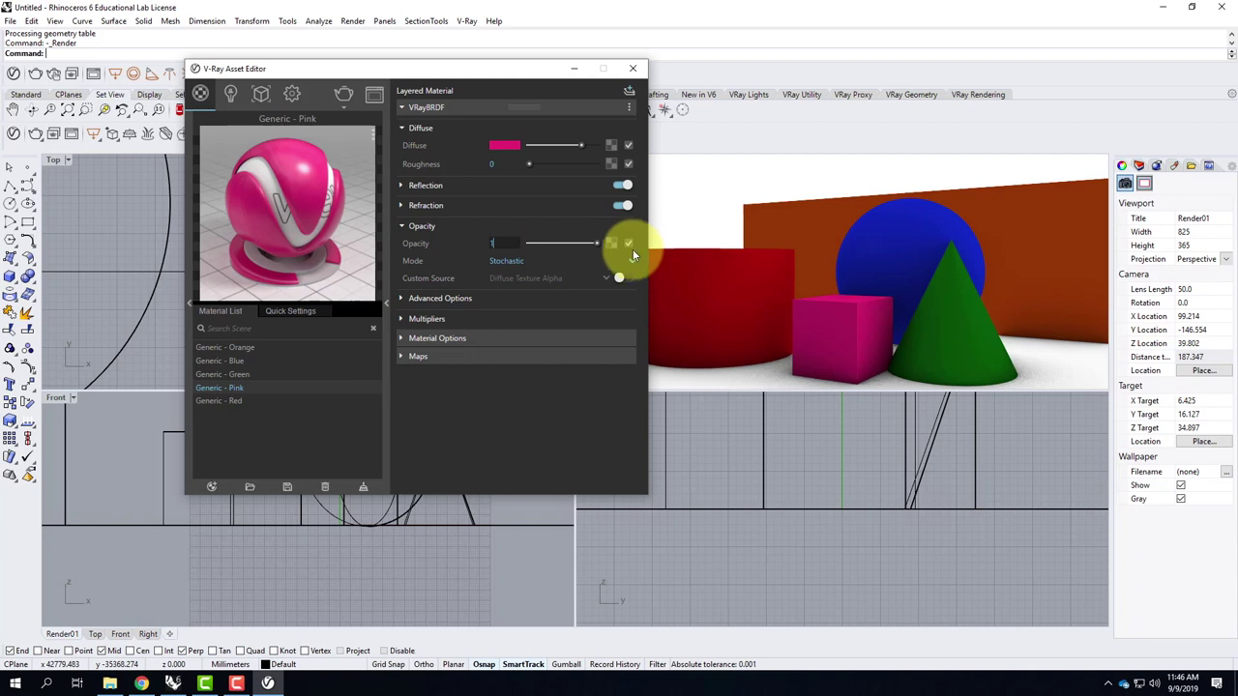
{"action": "left_click_drag", "start_coordinate": [596, 243], "coordinate": [586, 248]}
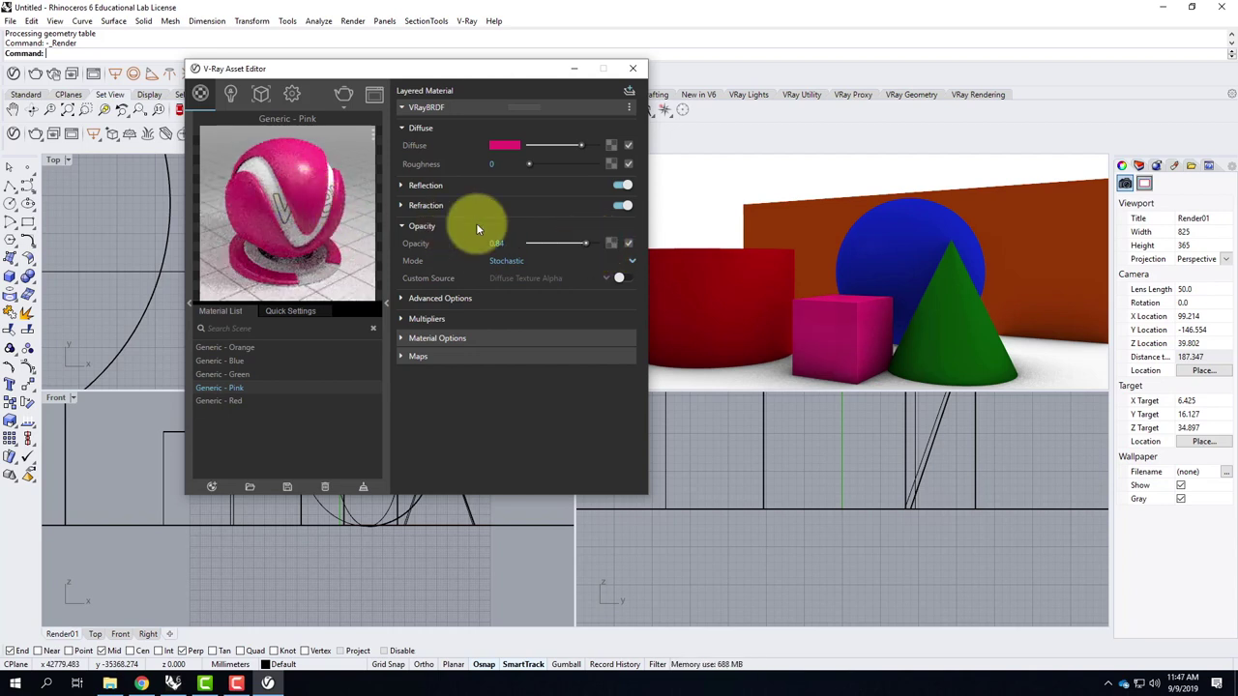
{"action": "left_click_drag", "start_coordinate": [583, 242], "coordinate": [556, 243]}
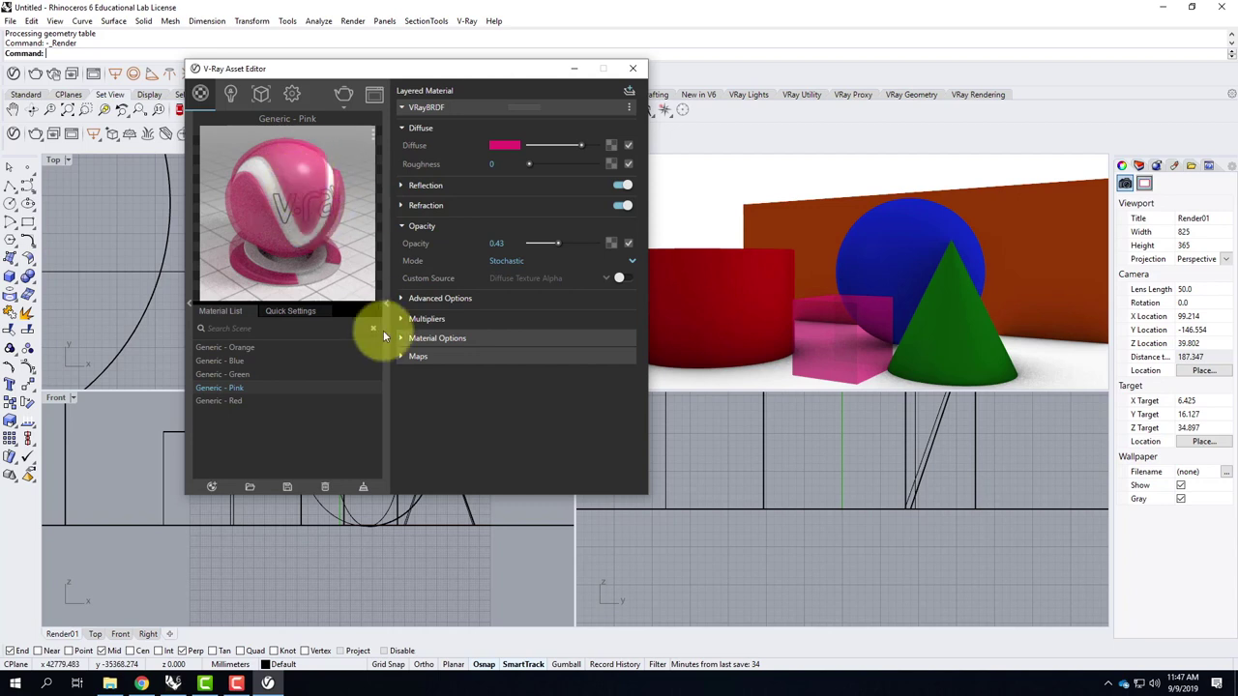
{"action": "left_click", "coordinate": [222, 375]}
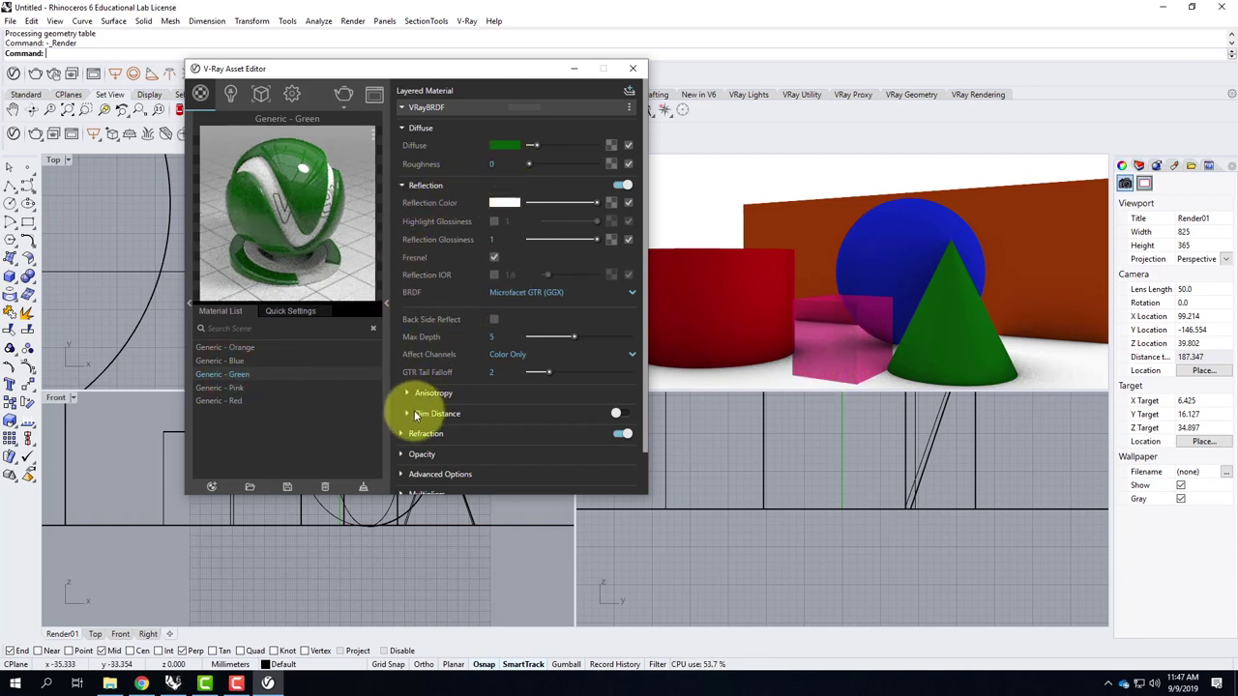
Step: Lower the Generic - Green material's opacity to 0.35
{"action": "left_click", "coordinate": [404, 185]}
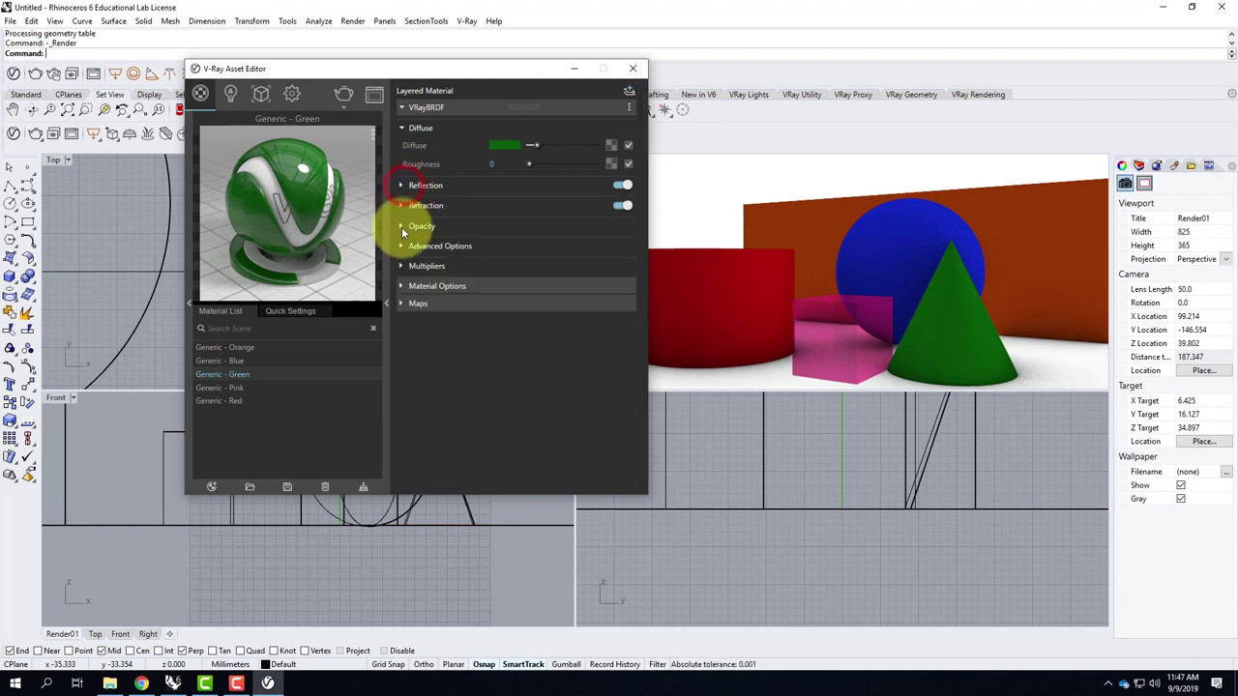
{"action": "left_click", "coordinate": [402, 227]}
{"action": "left_click_drag", "start_coordinate": [598, 244], "coordinate": [554, 246]}
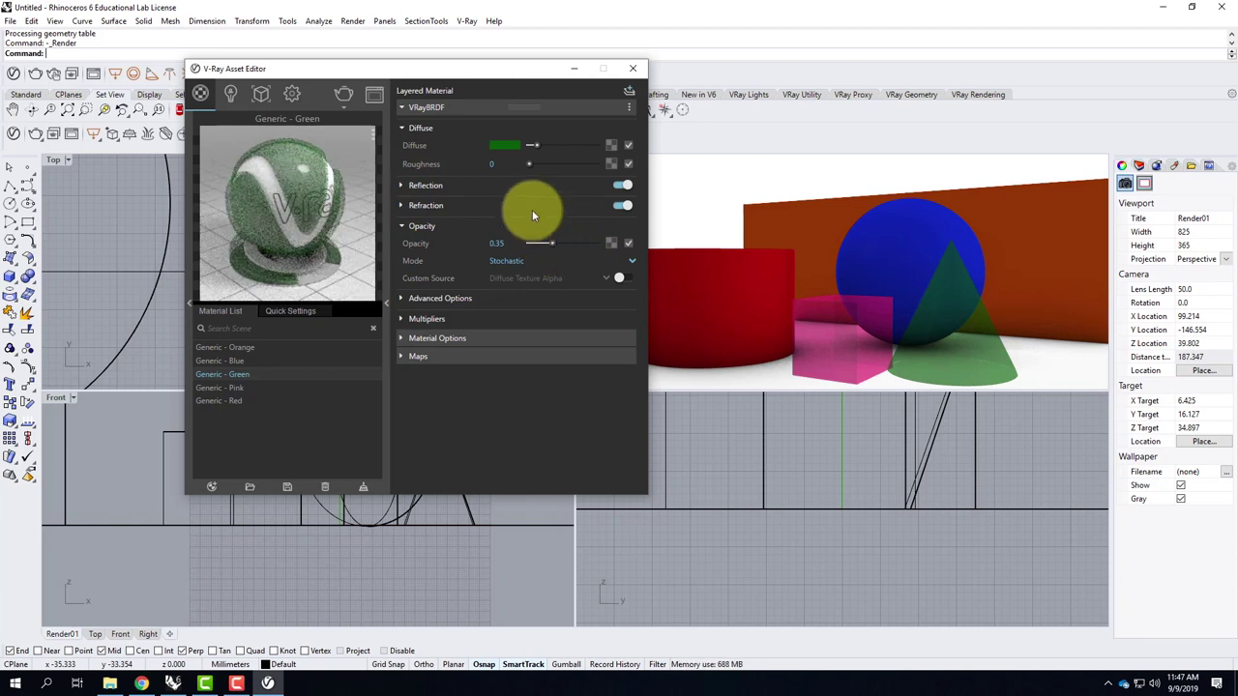
Step: Set the Generic - Blue material's opacity to 0.64 and move the Asset Editor aside
{"action": "left_click", "coordinate": [232, 360]}
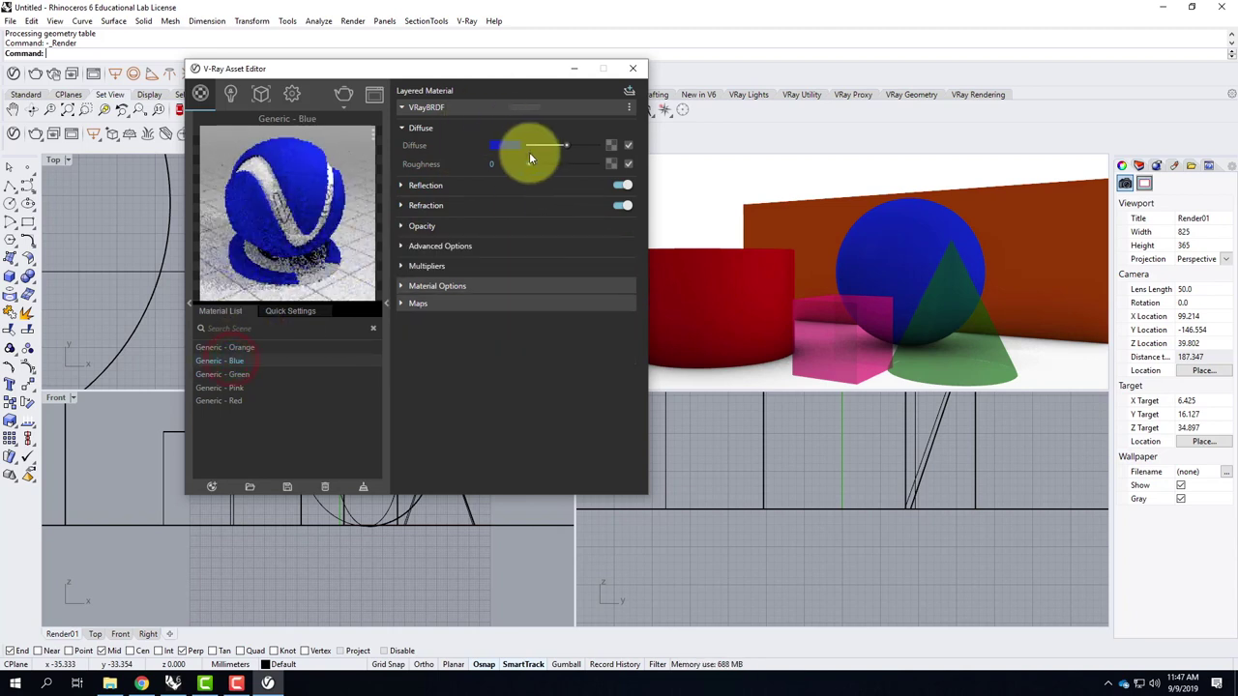
{"action": "left_click", "coordinate": [401, 225]}
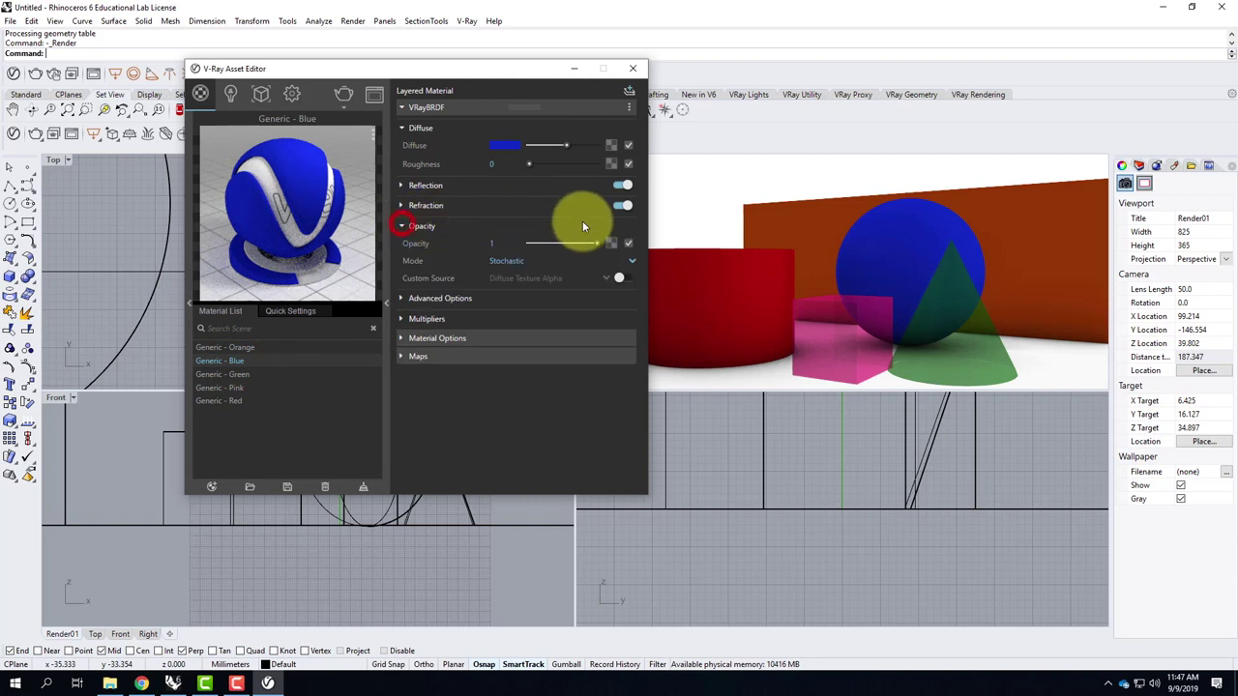
{"action": "left_click", "coordinate": [572, 241]}
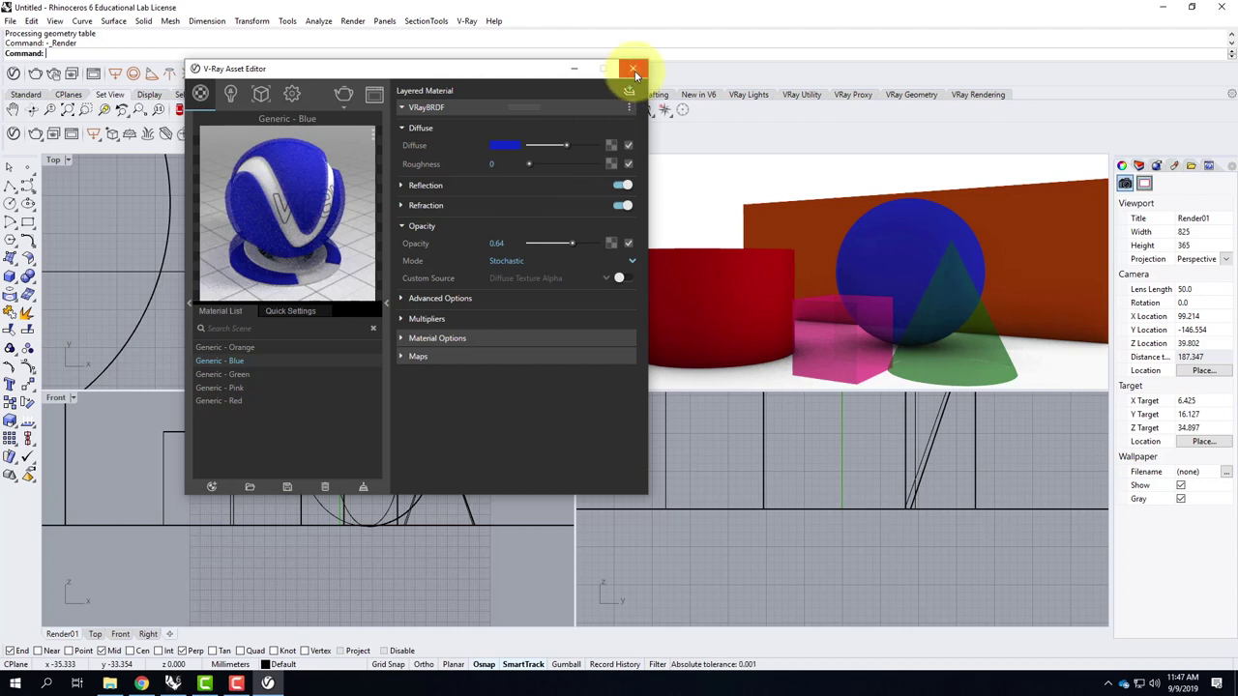
{"action": "left_click_drag", "start_coordinate": [522, 70], "coordinate": [553, 136]}
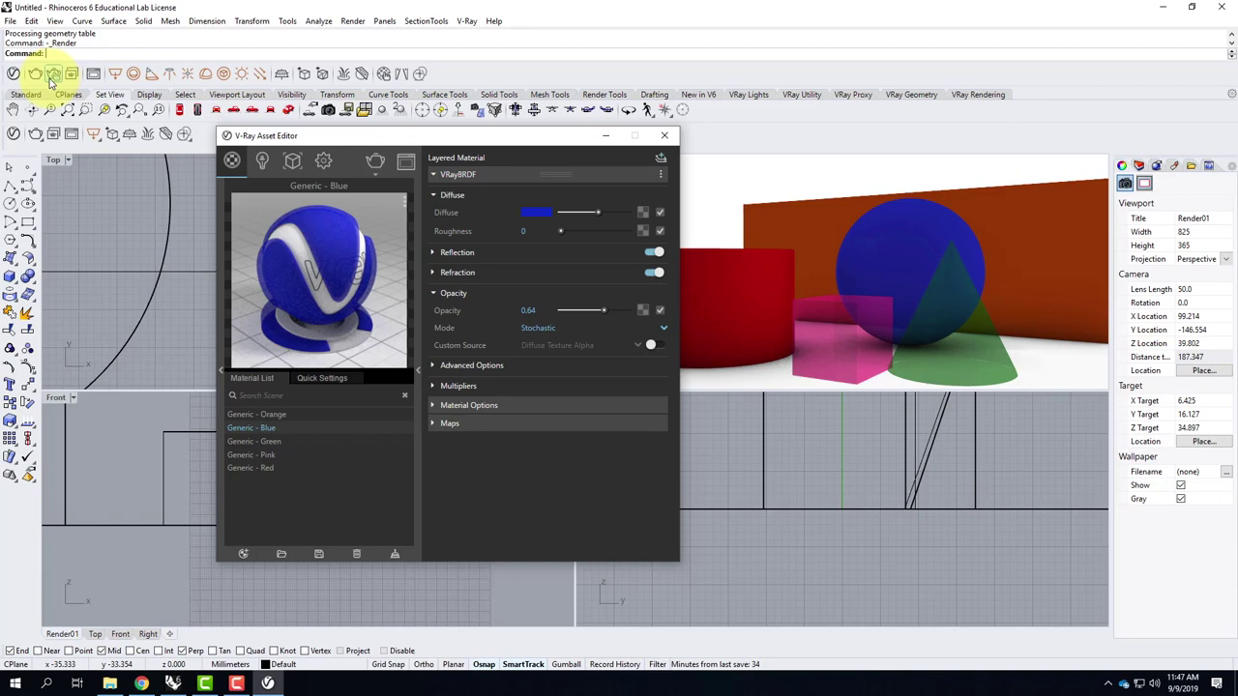
Step: Re-render the scene with the new pink, green and blue opacities
{"action": "left_click", "coordinate": [376, 161]}
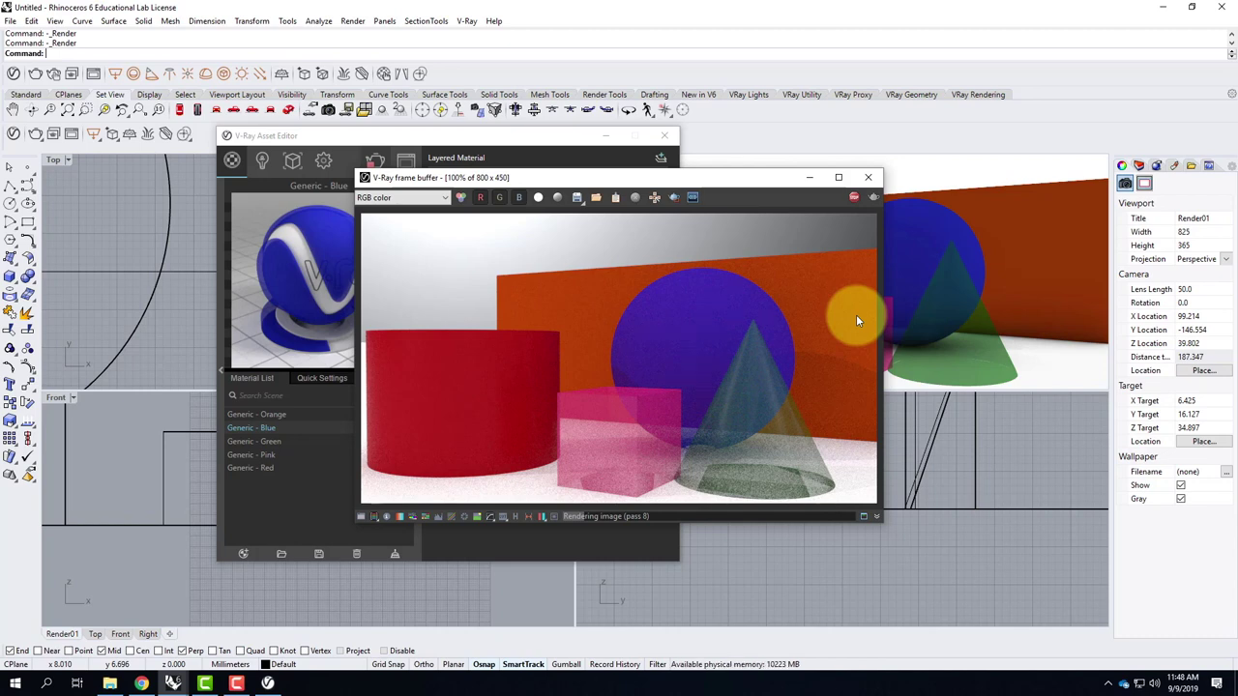
{"action": "left_click", "coordinate": [142, 683]}
Step: Open the V-Ray 8.4 material reflection layers tutorial page
{"action": "scroll", "coordinate": [299, 295], "scroll_direction": "up", "scroll_amount": 5}
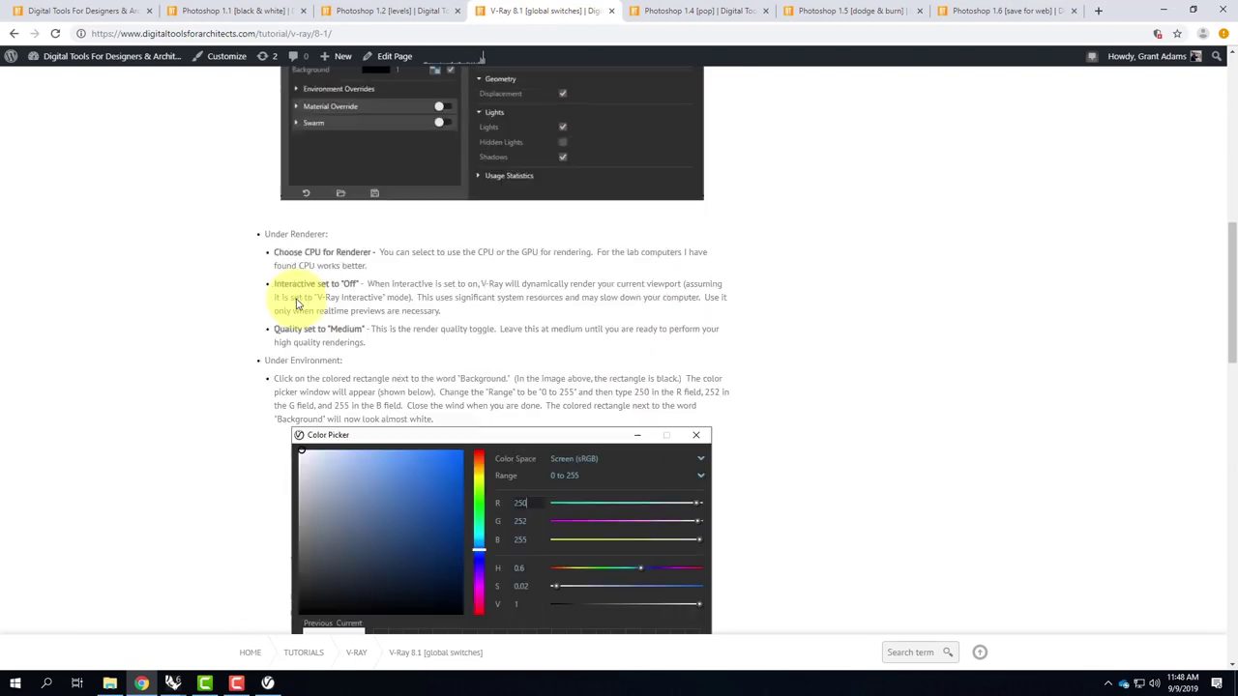
{"action": "scroll", "coordinate": [296, 297], "scroll_direction": "up", "scroll_amount": 10}
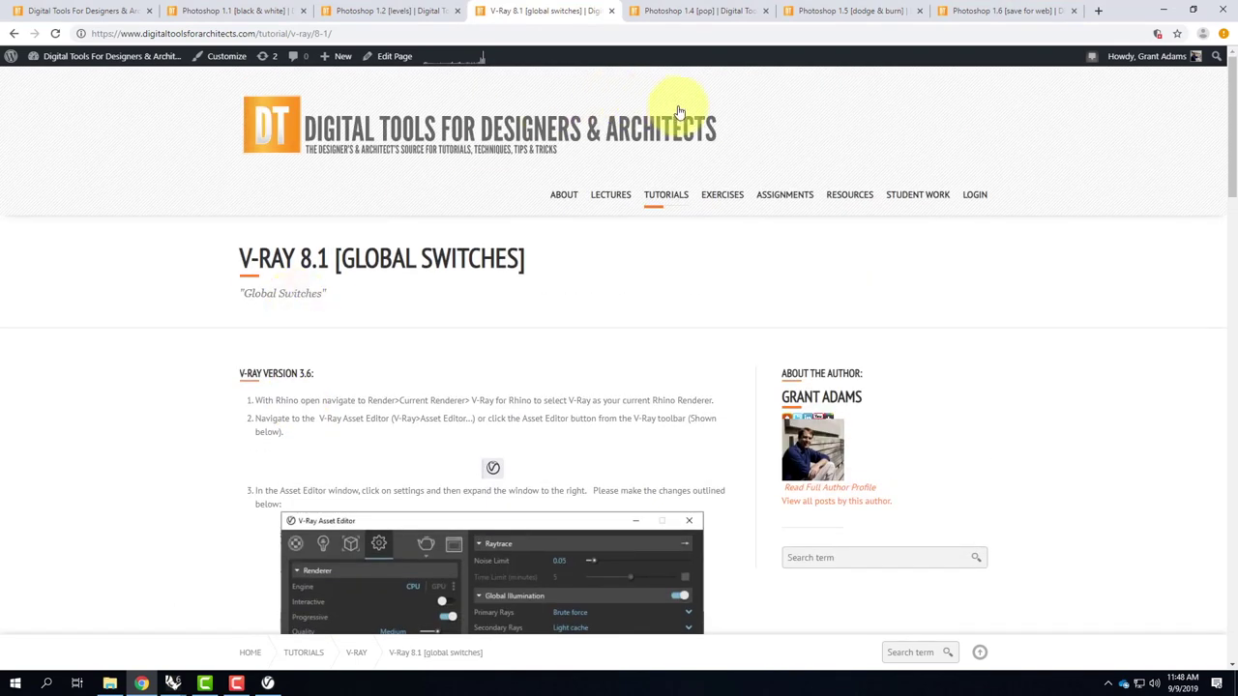
{"action": "mouse_move", "coordinate": [667, 193]}
{"action": "mouse_move", "coordinate": [667, 431]}
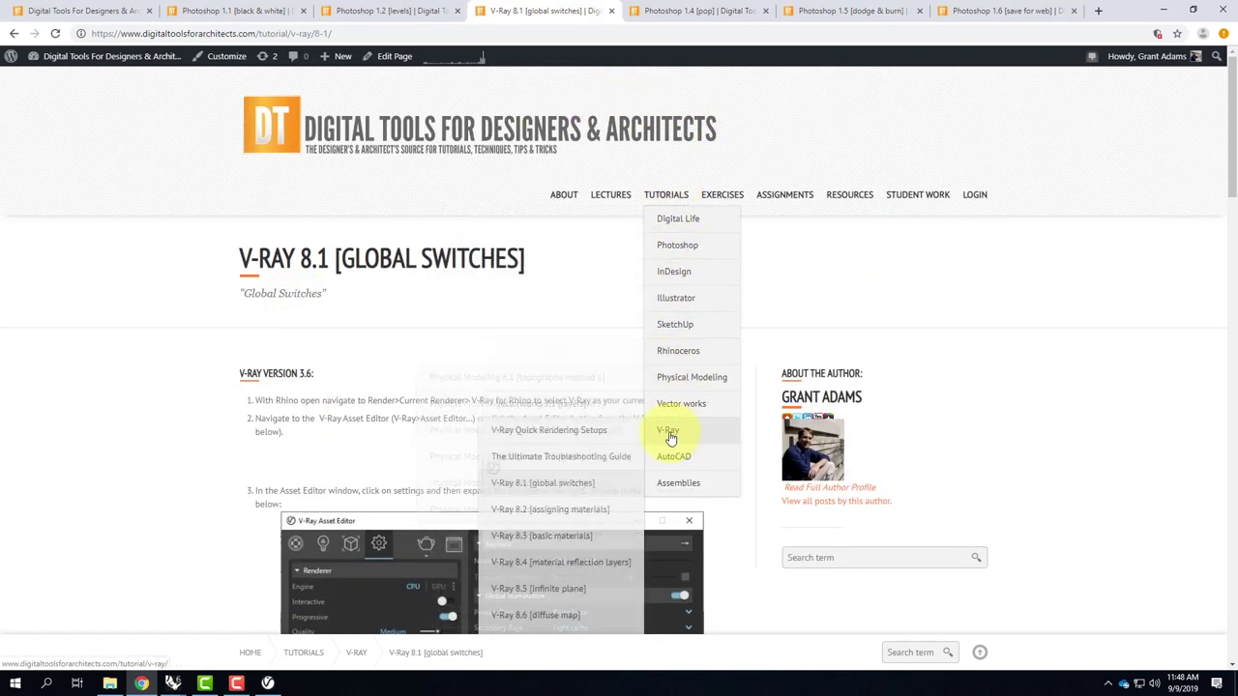
{"action": "scroll", "coordinate": [574, 489], "scroll_direction": "down", "scroll_amount": 1}
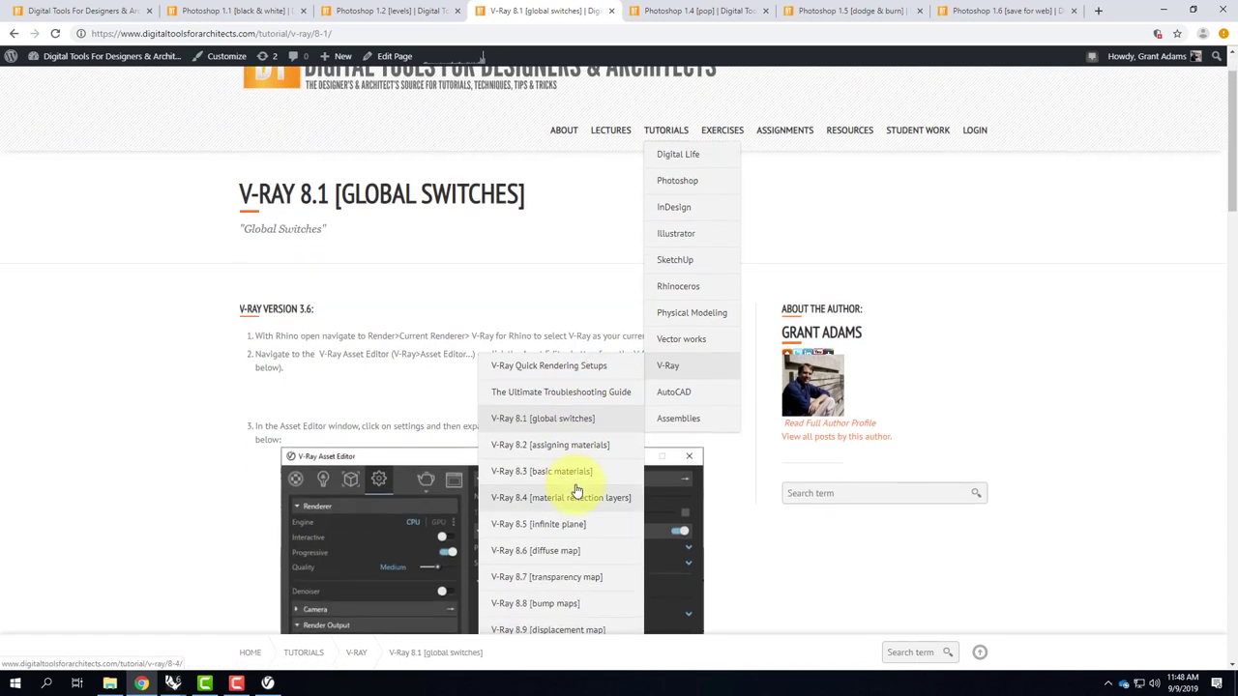
{"action": "scroll", "coordinate": [584, 559], "scroll_direction": "down", "scroll_amount": 1}
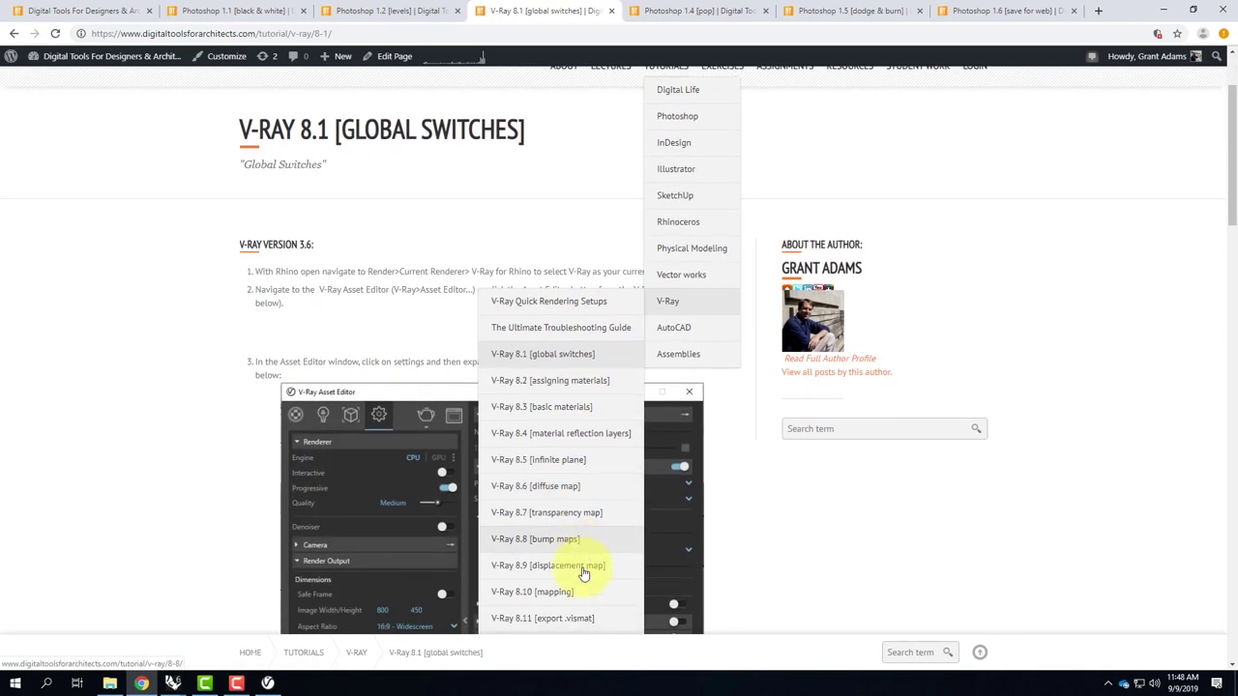
{"action": "left_click", "coordinate": [571, 436]}
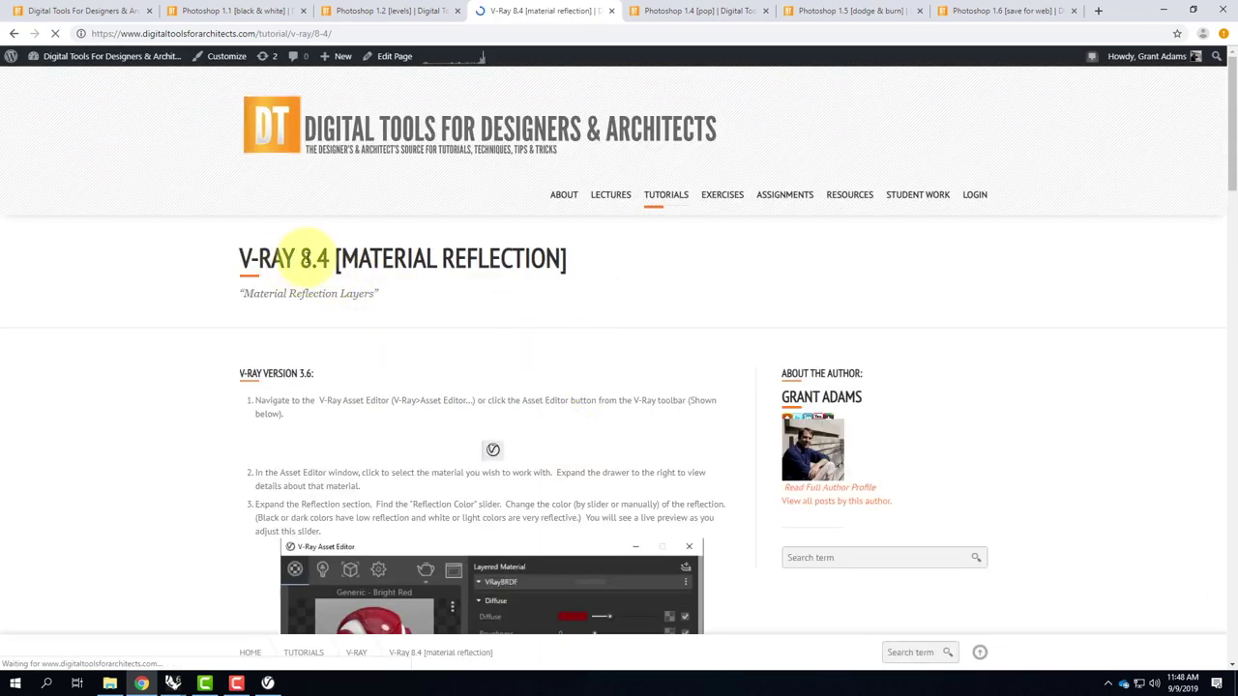
Step: Open the tutorial's 'list of IOR values' link in a new tab
{"action": "scroll", "coordinate": [604, 367], "scroll_direction": "down", "scroll_amount": 3}
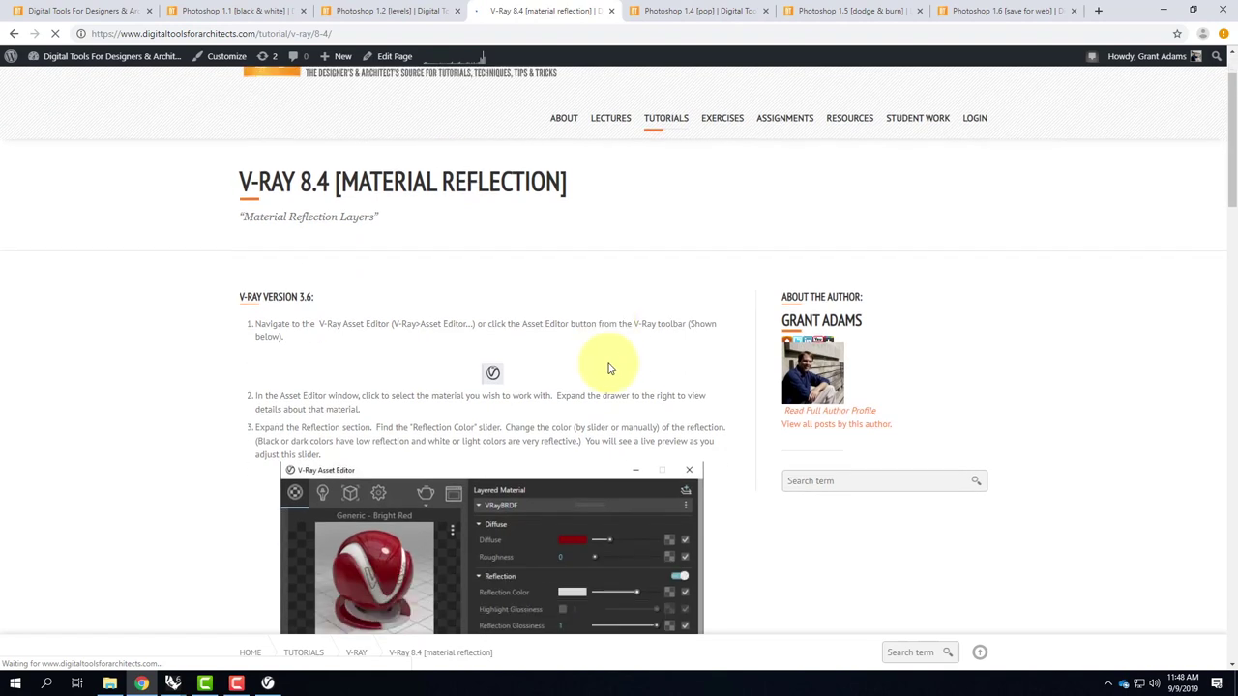
{"action": "scroll", "coordinate": [595, 237], "scroll_direction": "down", "scroll_amount": 2}
{"action": "scroll", "coordinate": [594, 242], "scroll_direction": "down", "scroll_amount": 8}
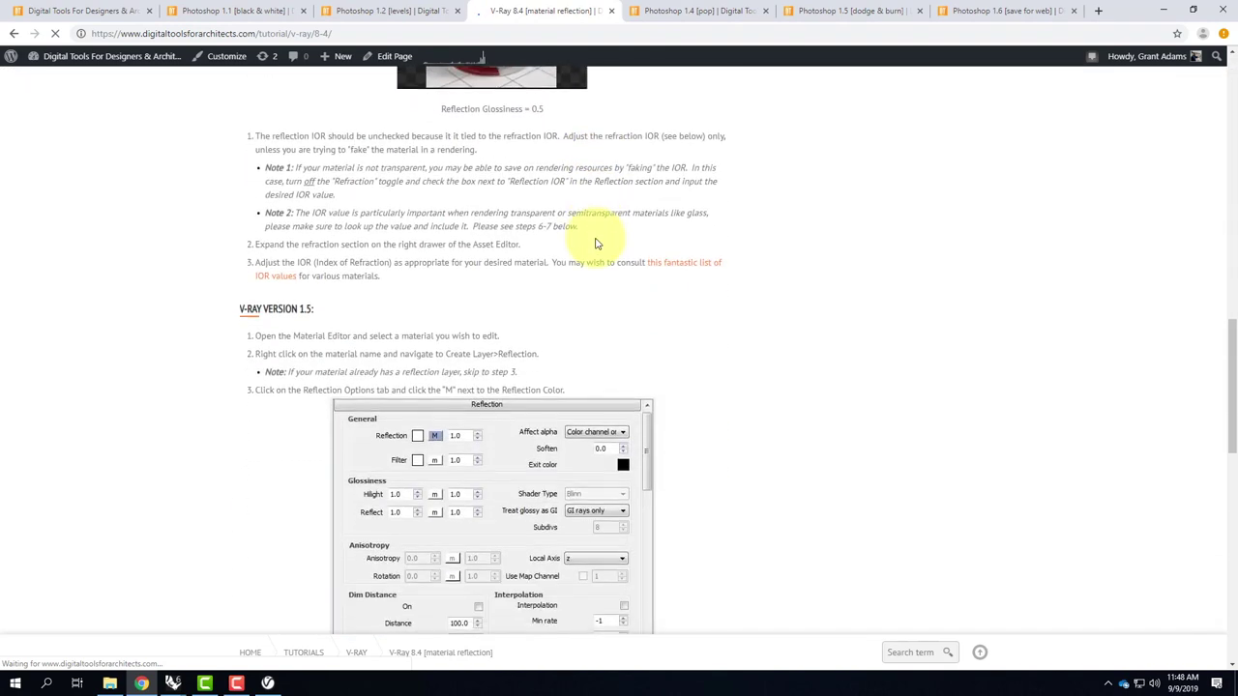
{"action": "scroll", "coordinate": [597, 243], "scroll_direction": "up", "scroll_amount": 13}
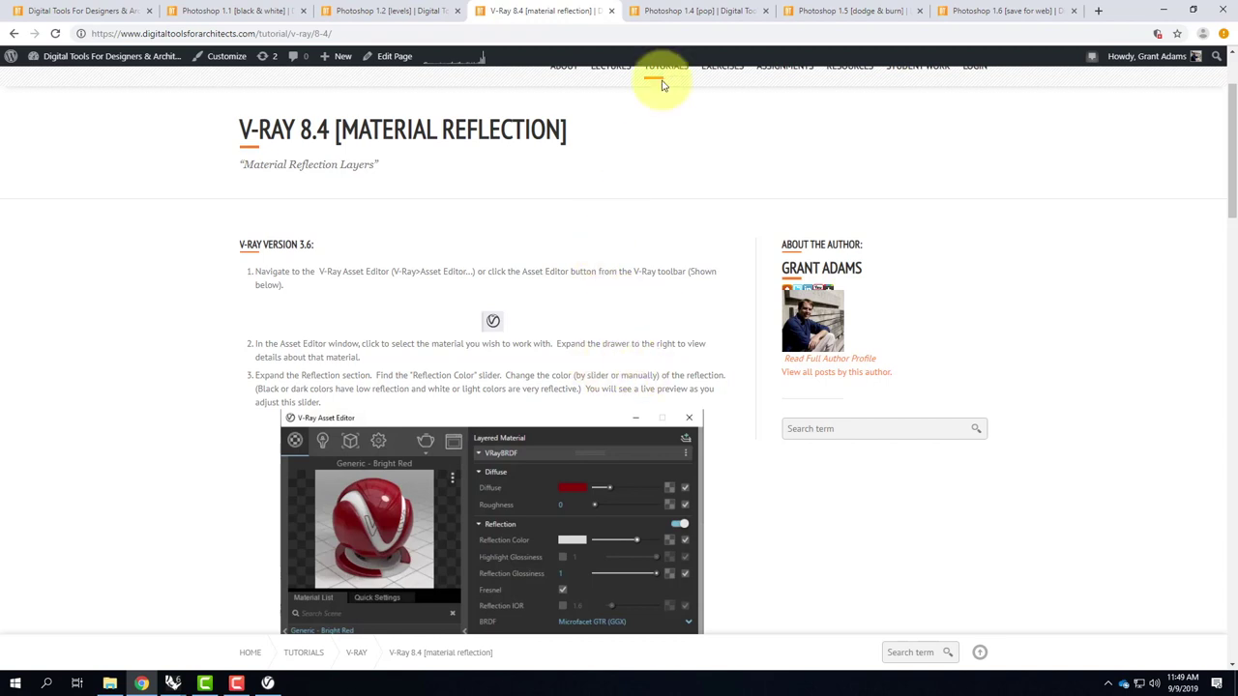
{"action": "scroll", "coordinate": [602, 208], "scroll_direction": "down", "scroll_amount": 2}
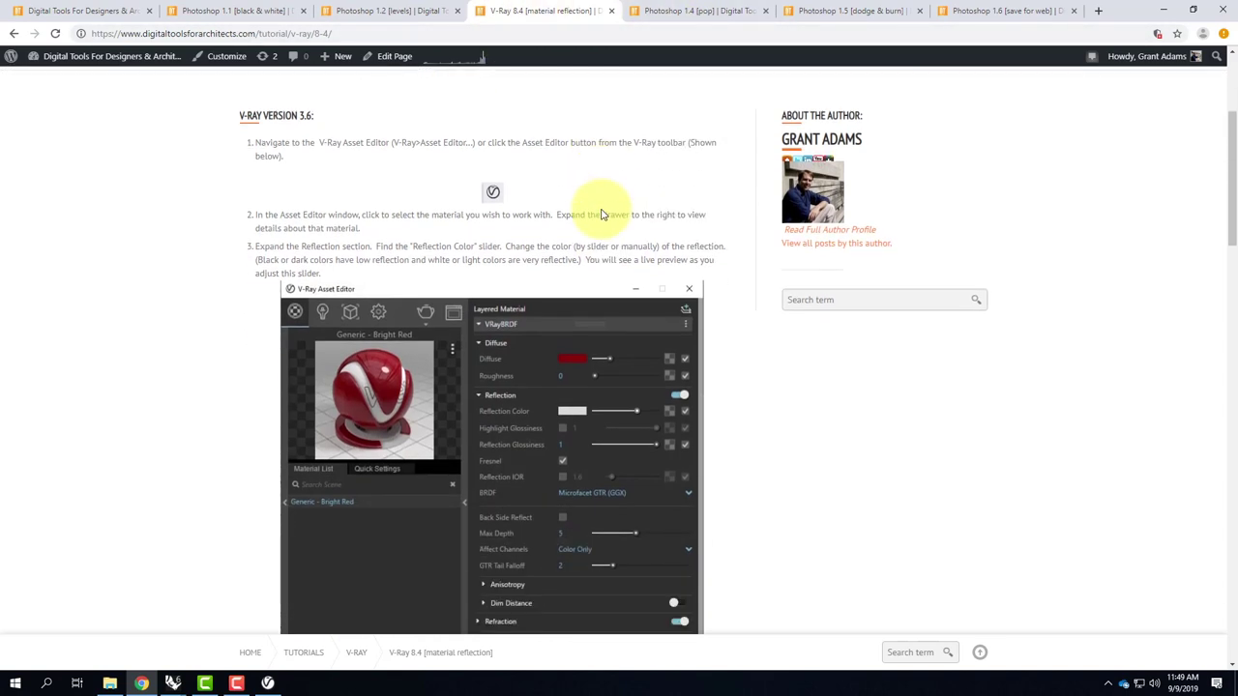
{"action": "scroll", "coordinate": [601, 208], "scroll_direction": "down", "scroll_amount": 6}
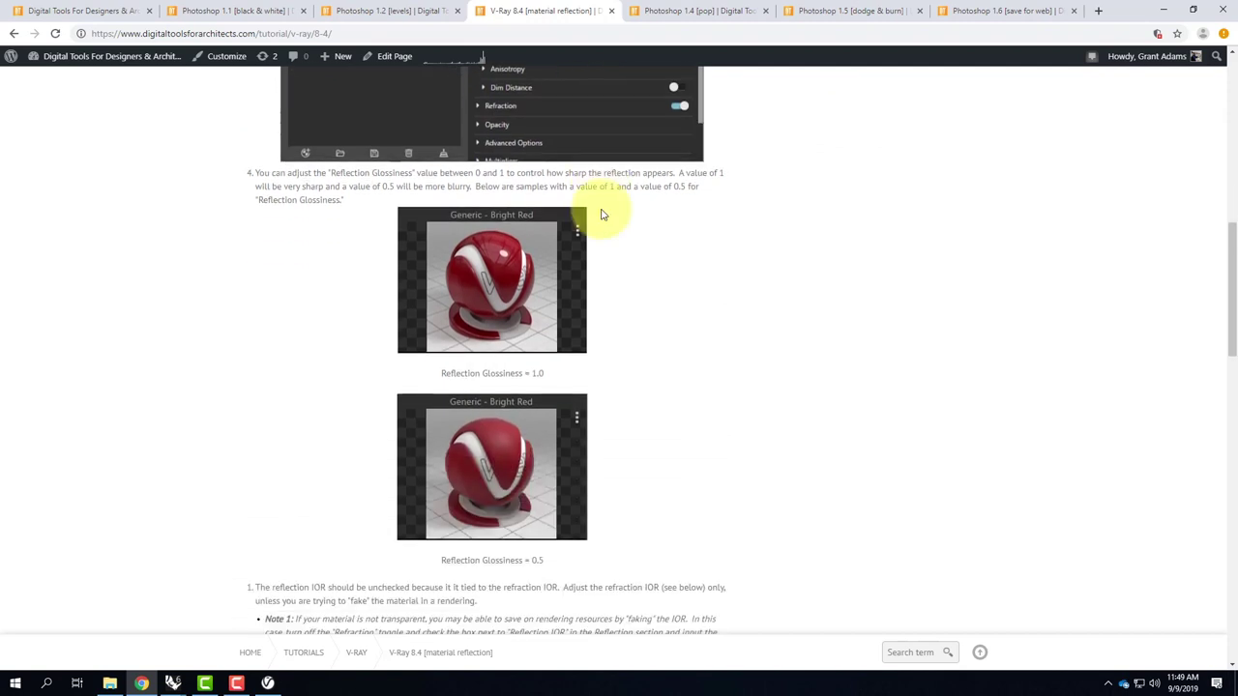
{"action": "scroll", "coordinate": [601, 215], "scroll_direction": "down", "scroll_amount": 4}
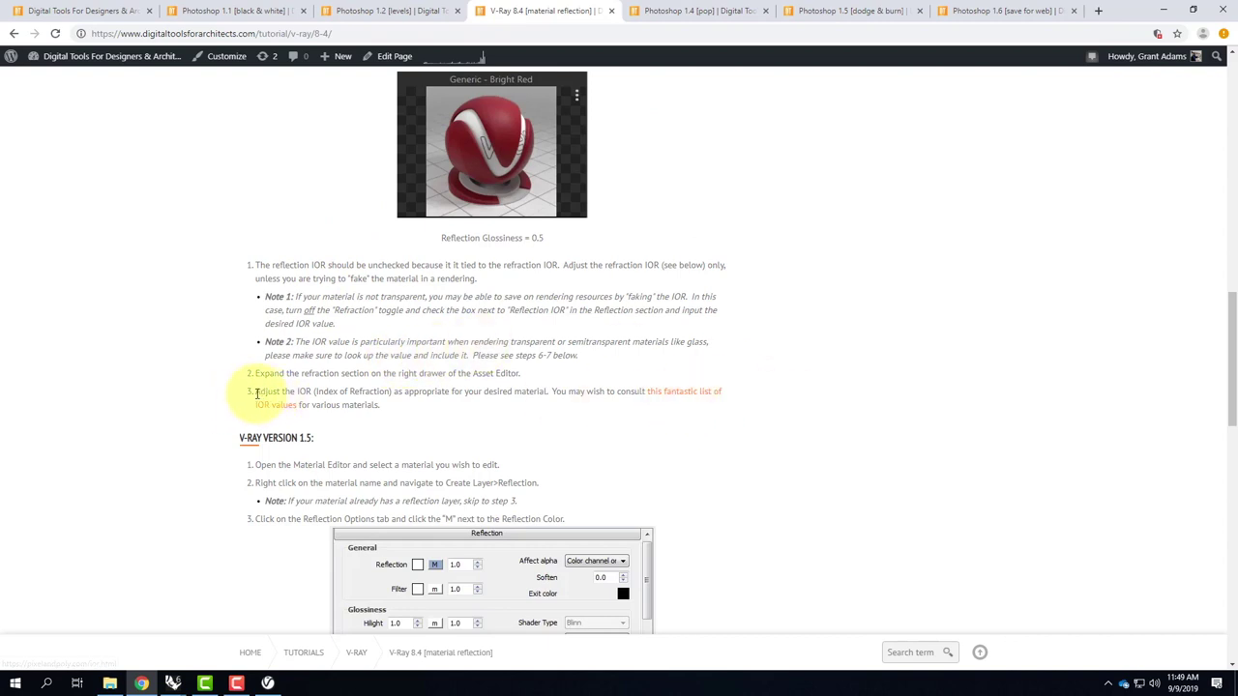
{"action": "right_click", "coordinate": [714, 399]}
{"action": "left_click", "coordinate": [750, 405]}
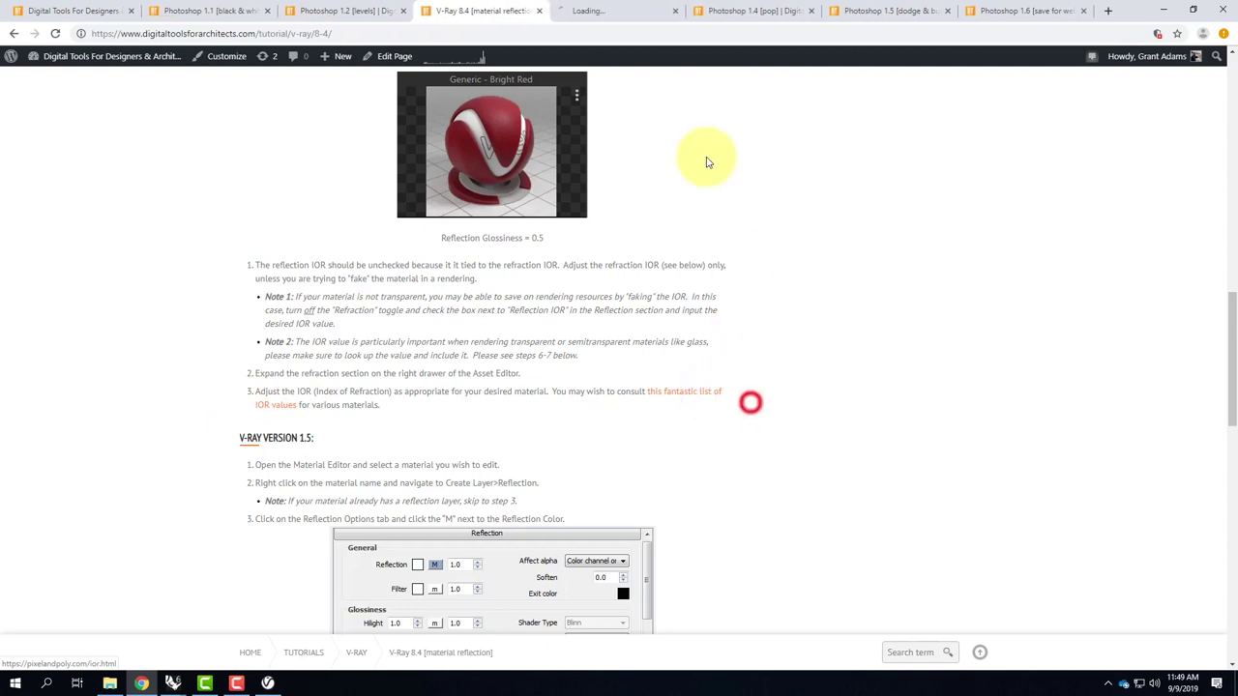
Step: Copy Diamond's IOR value 2.418 from the IOR list
{"action": "left_click", "coordinate": [607, 12]}
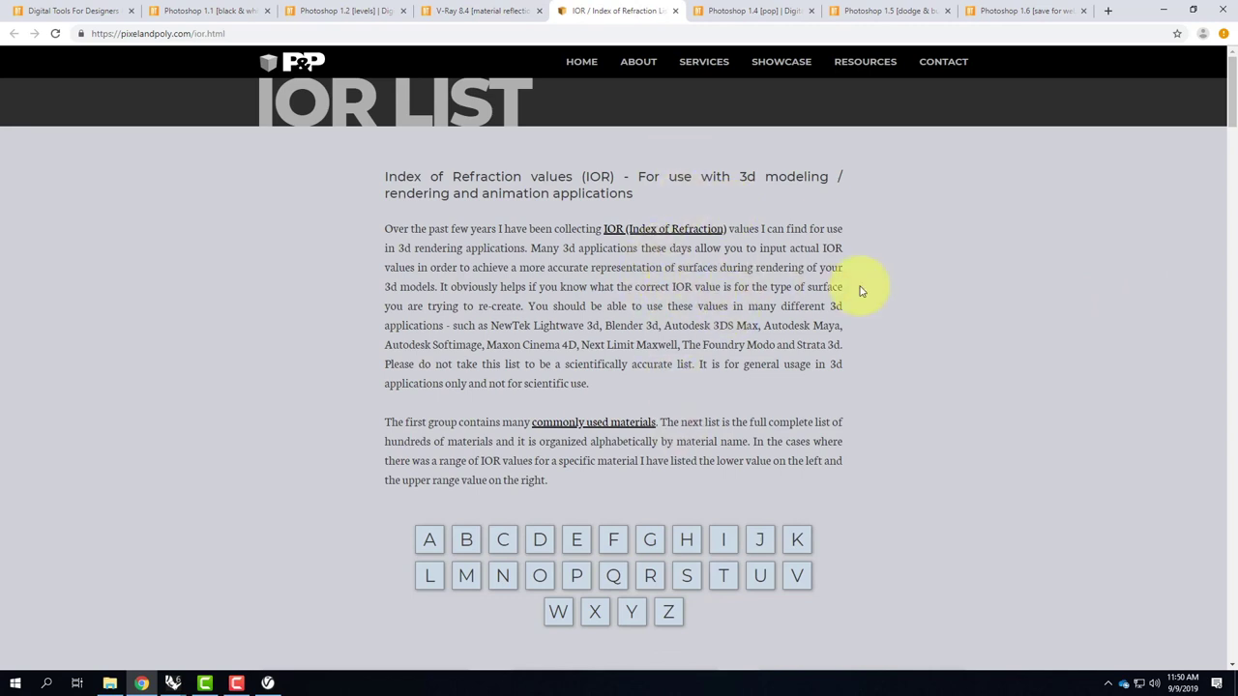
{"action": "scroll", "coordinate": [861, 290], "scroll_direction": "down", "scroll_amount": 7}
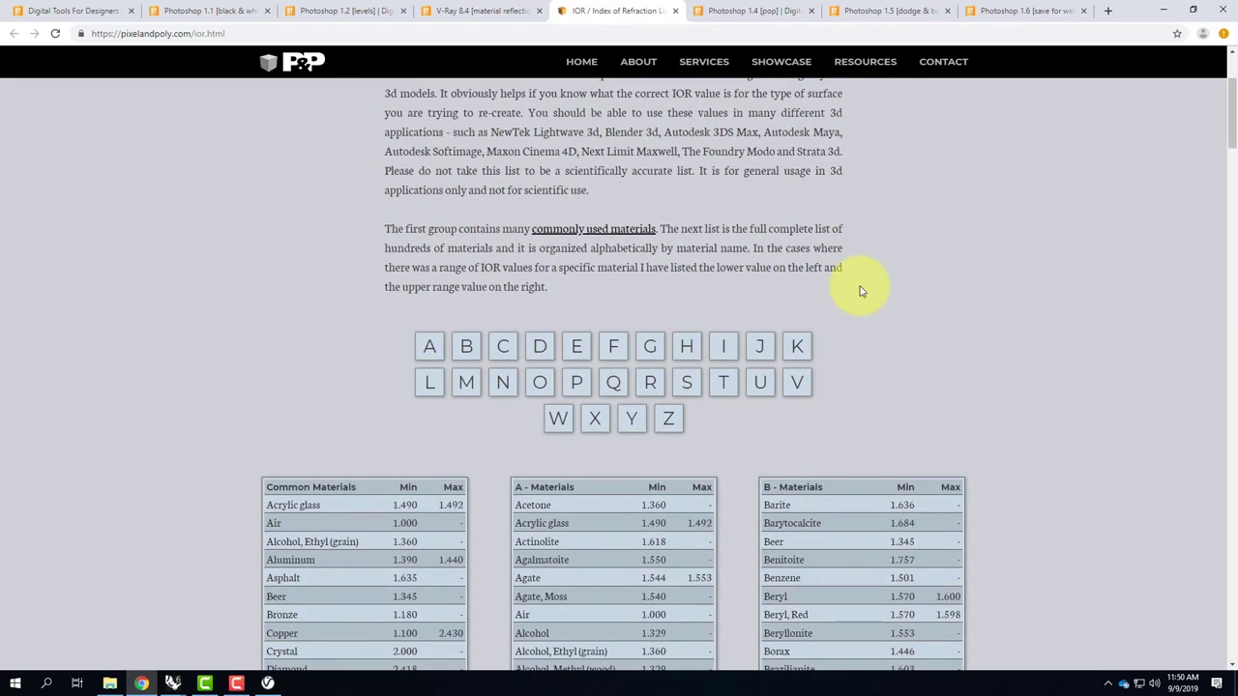
{"action": "scroll", "coordinate": [860, 291], "scroll_direction": "down", "scroll_amount": 8}
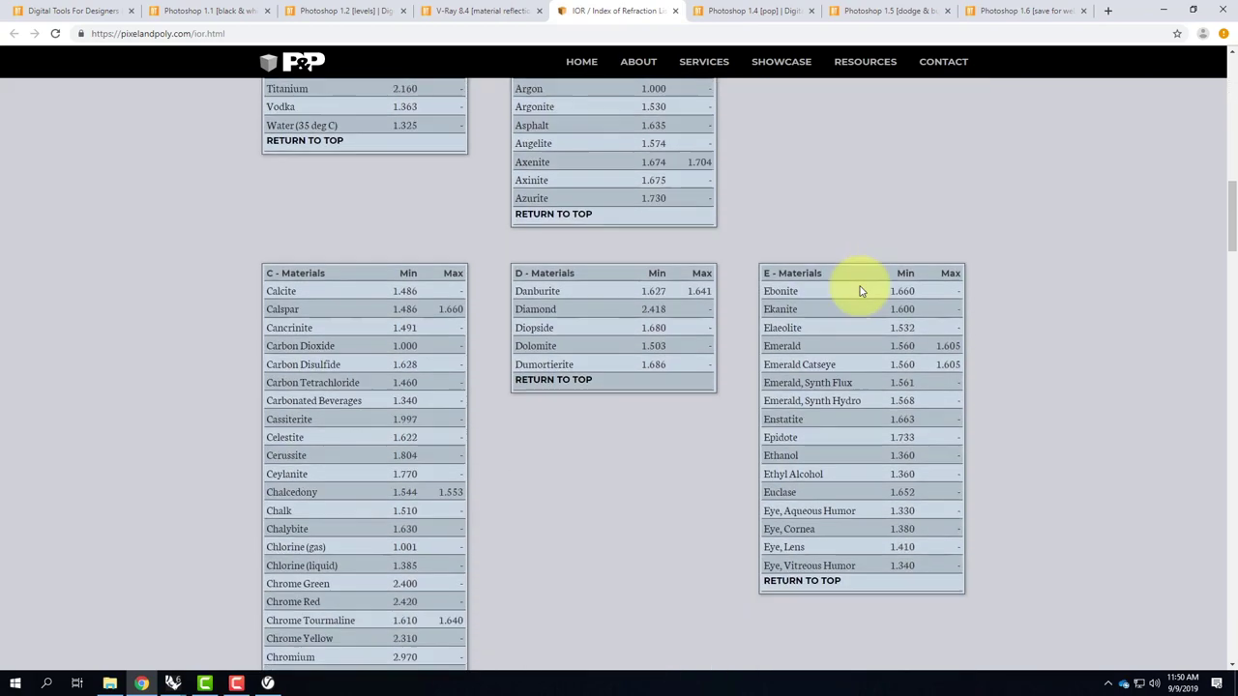
{"action": "scroll", "coordinate": [860, 290], "scroll_direction": "down", "scroll_amount": 1}
{"action": "scroll", "coordinate": [863, 285], "scroll_direction": "up", "scroll_amount": 4}
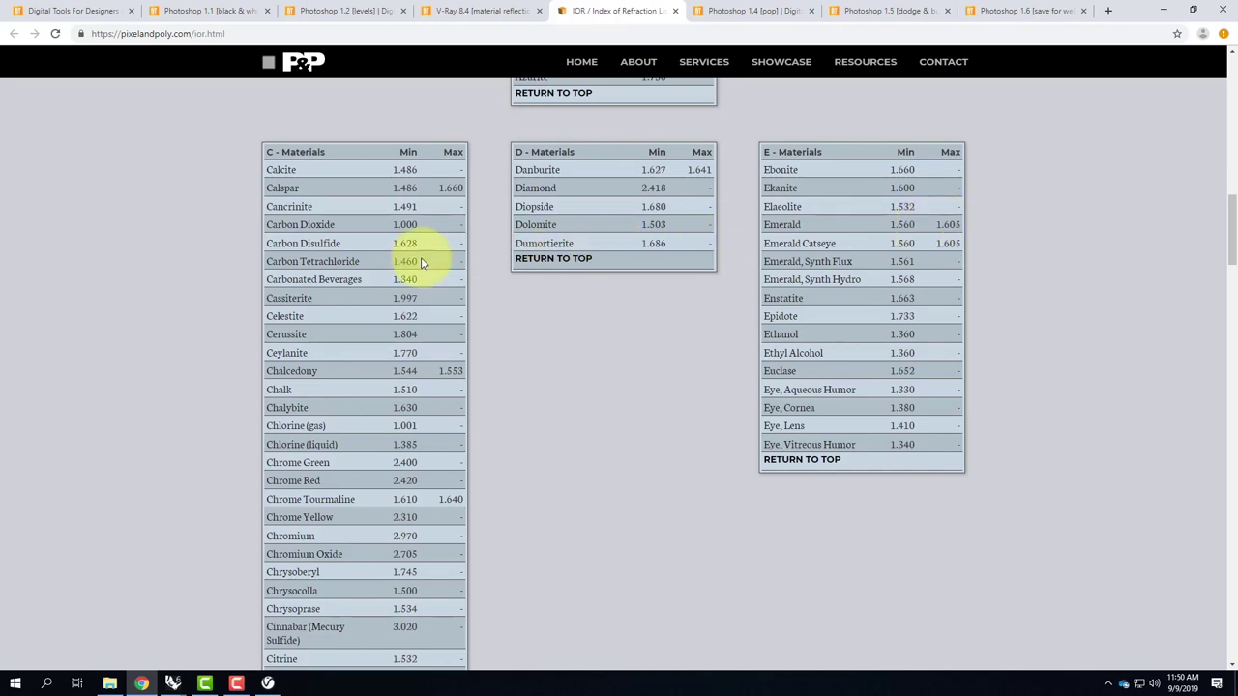
{"action": "scroll", "coordinate": [425, 259], "scroll_direction": "down", "scroll_amount": 3}
{"action": "scroll", "coordinate": [420, 261], "scroll_direction": "down", "scroll_amount": 3}
{"action": "scroll", "coordinate": [421, 261], "scroll_direction": "up", "scroll_amount": 7}
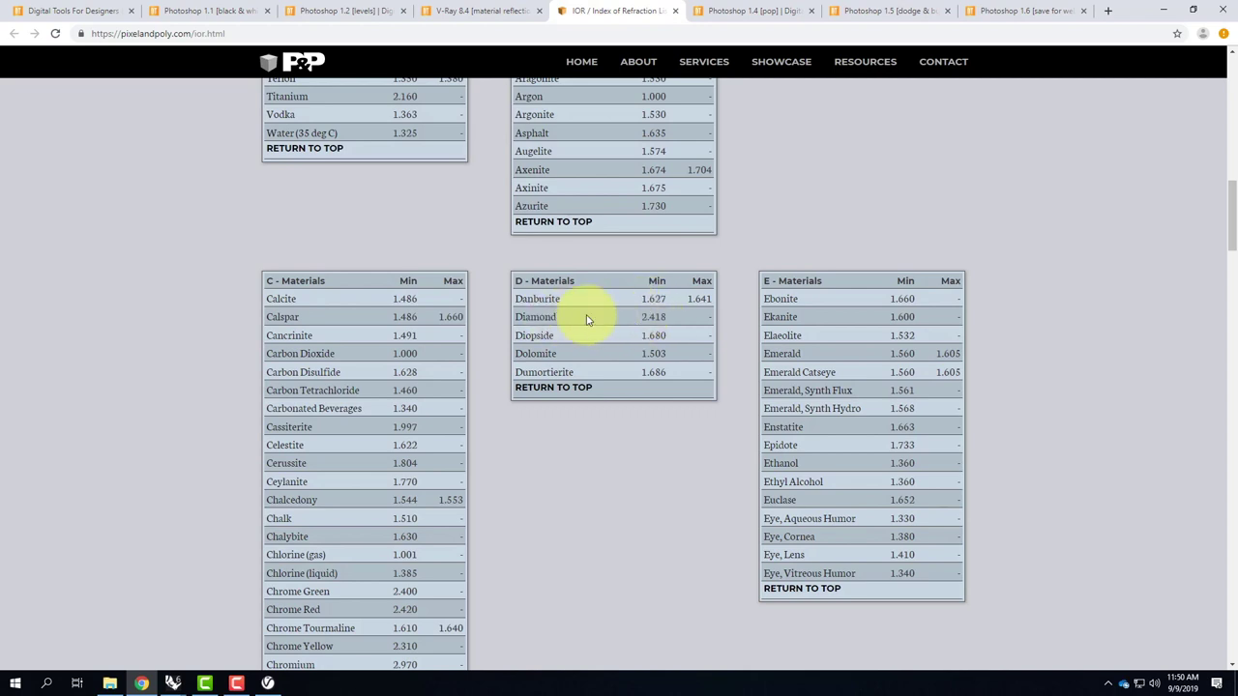
{"action": "left_click_drag", "start_coordinate": [668, 316], "coordinate": [638, 314]}
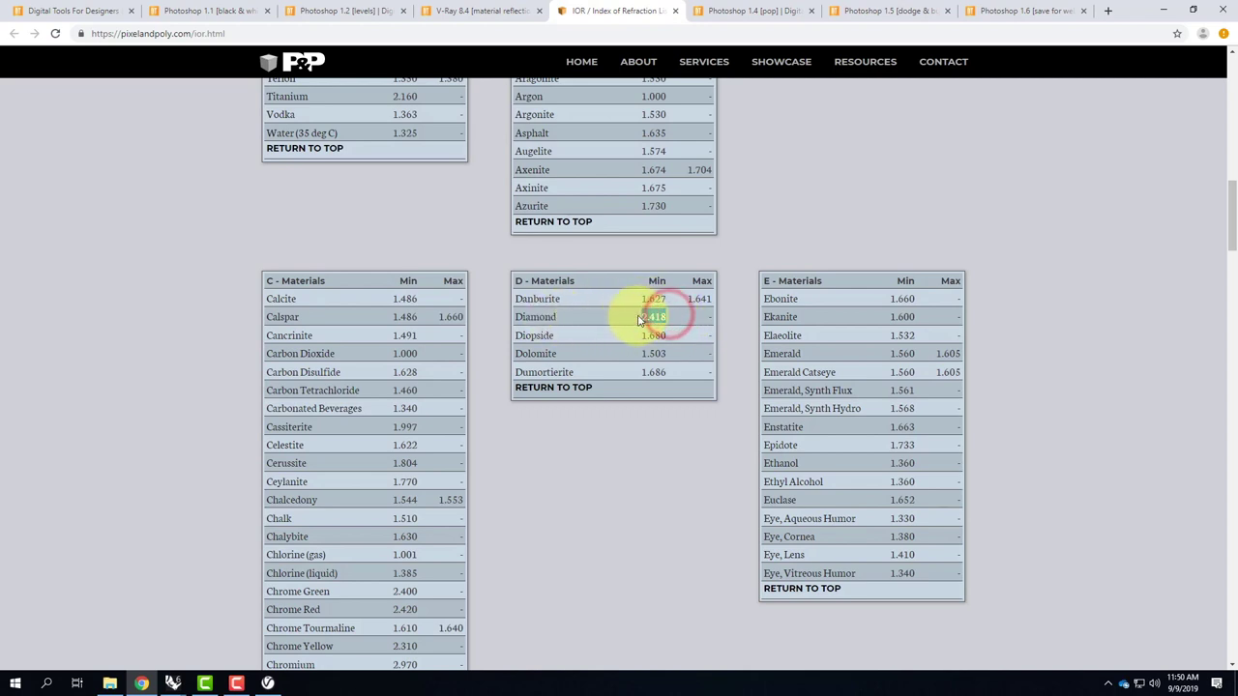
{"action": "right_click", "coordinate": [648, 319]}
{"action": "left_click", "coordinate": [666, 333]}
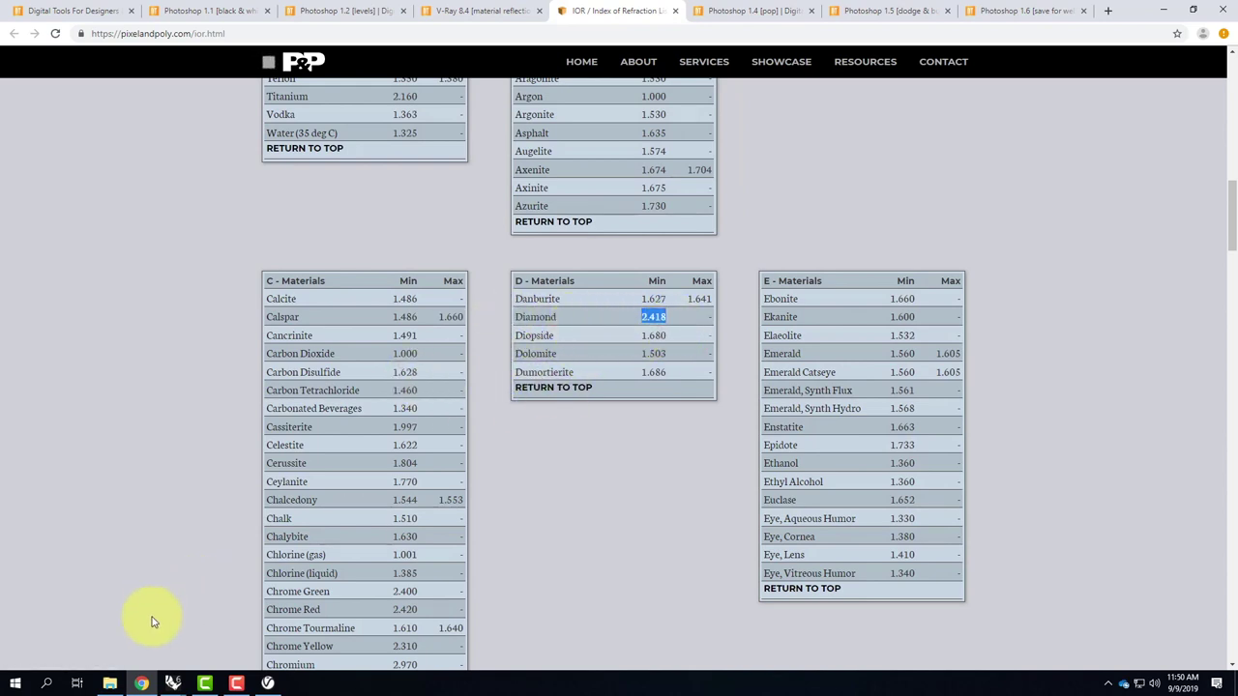
Step: Bring the Rhino and V-Ray windows back to the front and close the render window
{"action": "left_click", "coordinate": [173, 685]}
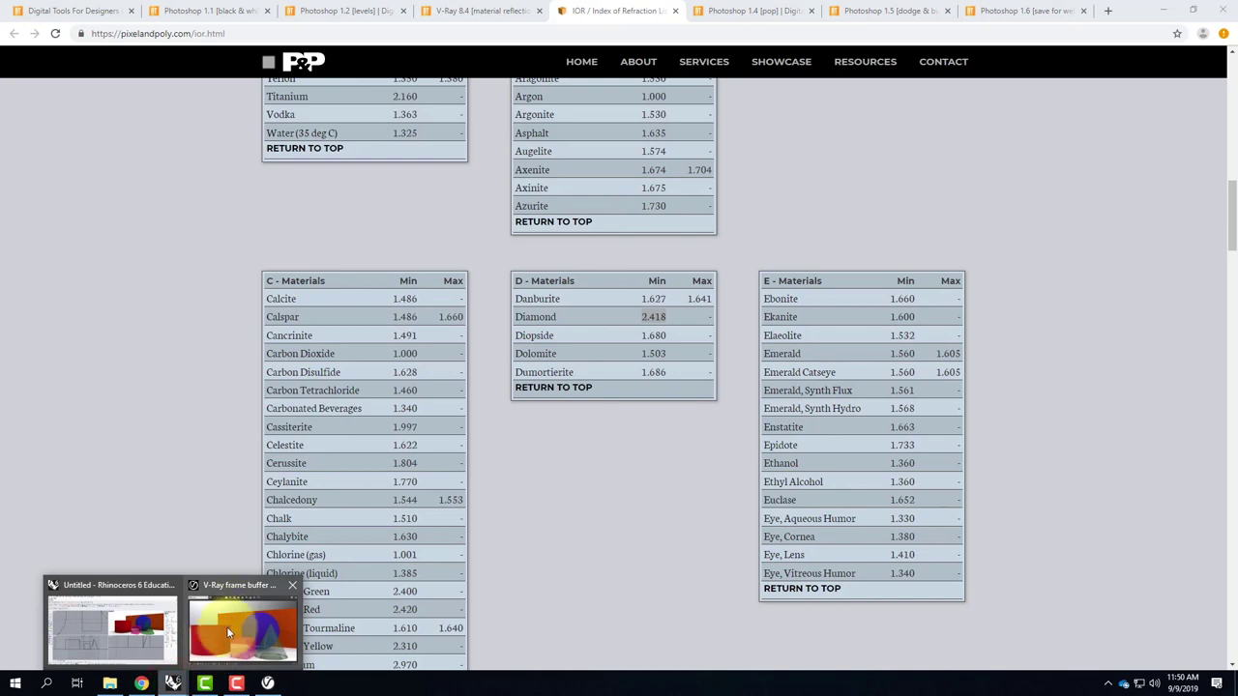
{"action": "left_click", "coordinate": [159, 627]}
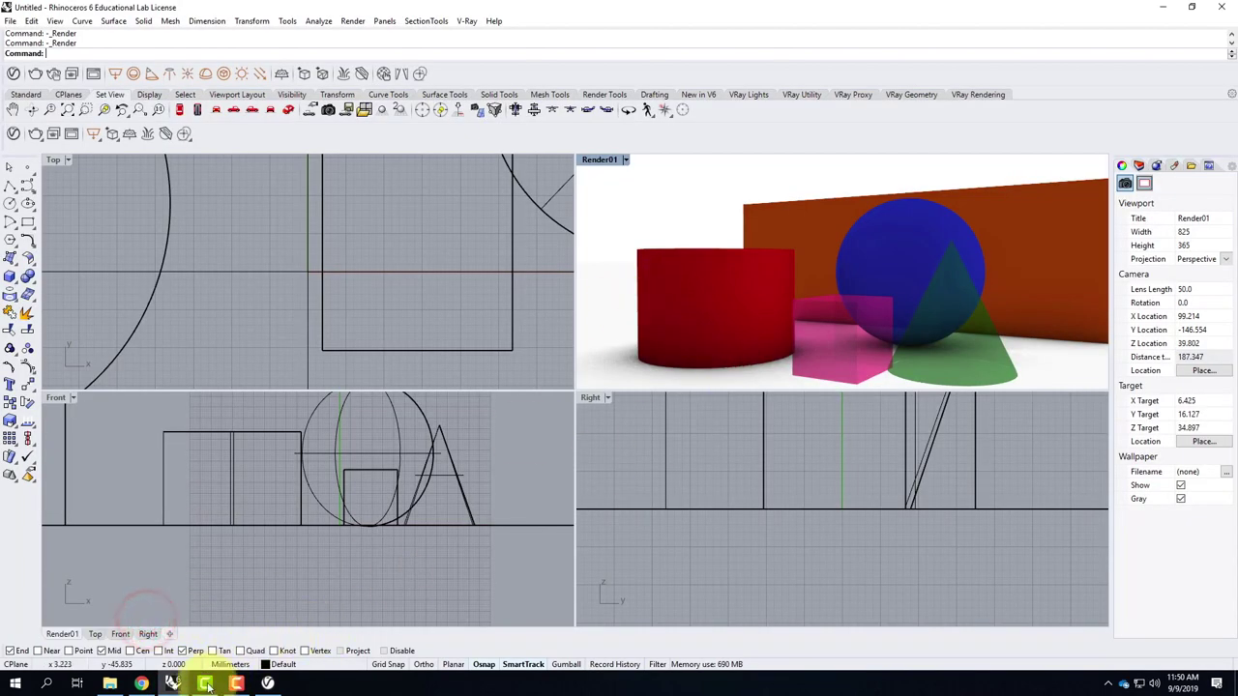
{"action": "left_click", "coordinate": [271, 685]}
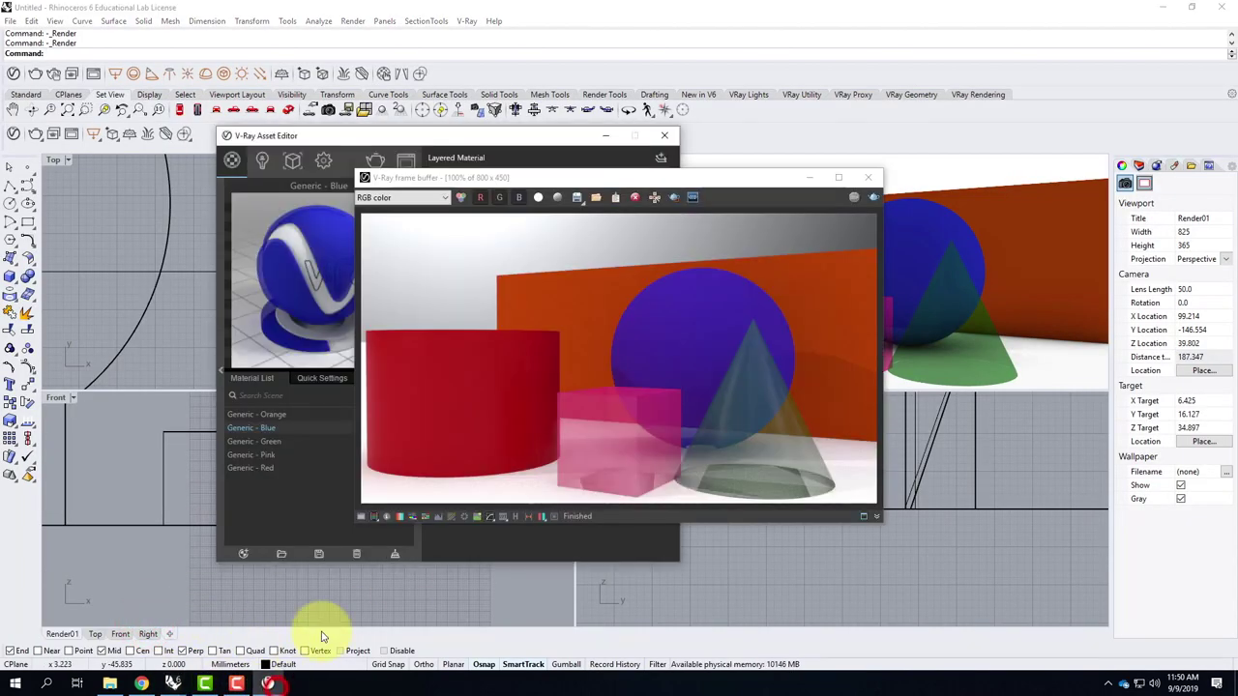
{"action": "left_click", "coordinate": [863, 179]}
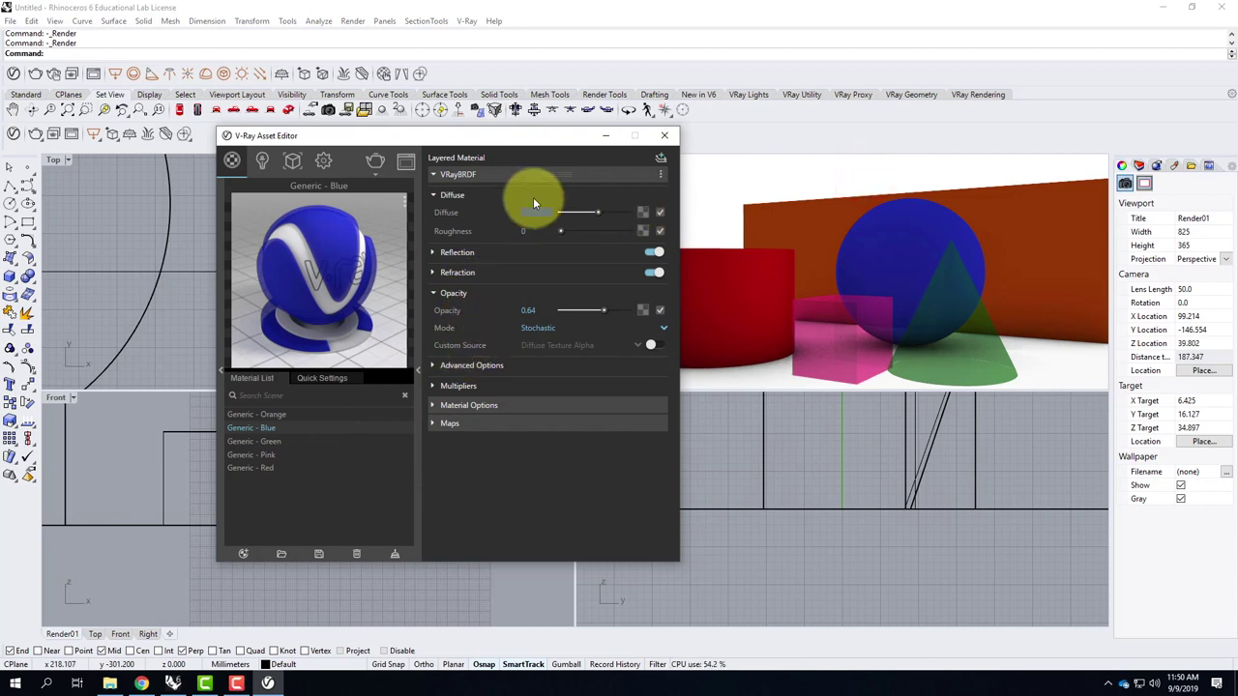
Step: Save the partly transparent render as Render01-3.png in the F2019 folder
{"action": "left_click", "coordinate": [405, 161]}
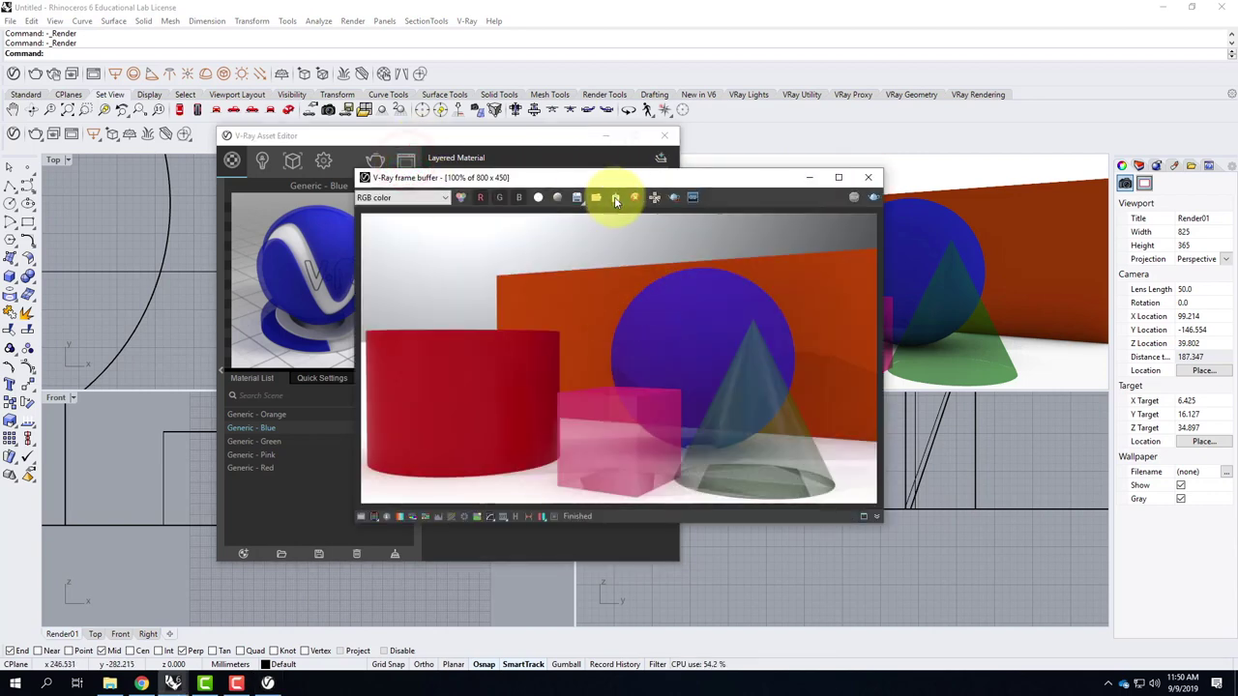
{"action": "left_click", "coordinate": [577, 200]}
{"action": "left_click", "coordinate": [576, 290]}
{"action": "left_click_drag", "start_coordinate": [478, 469], "coordinate": [485, 469]}
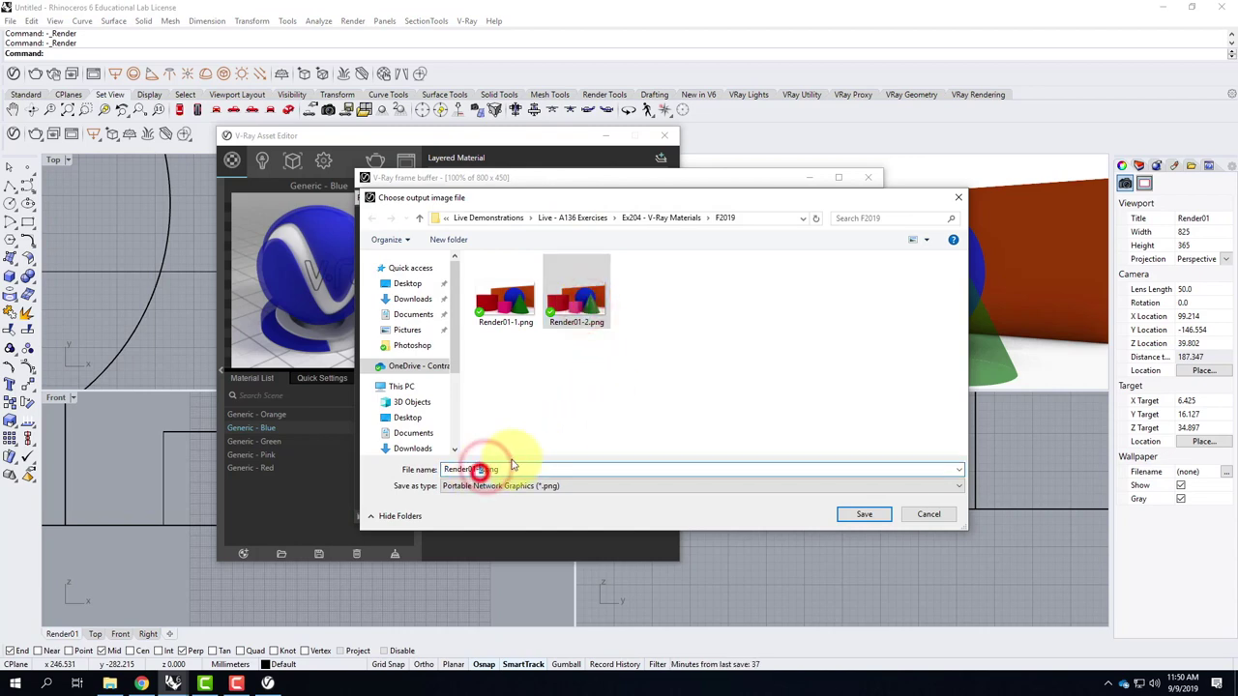
{"action": "type", "text": "3"}
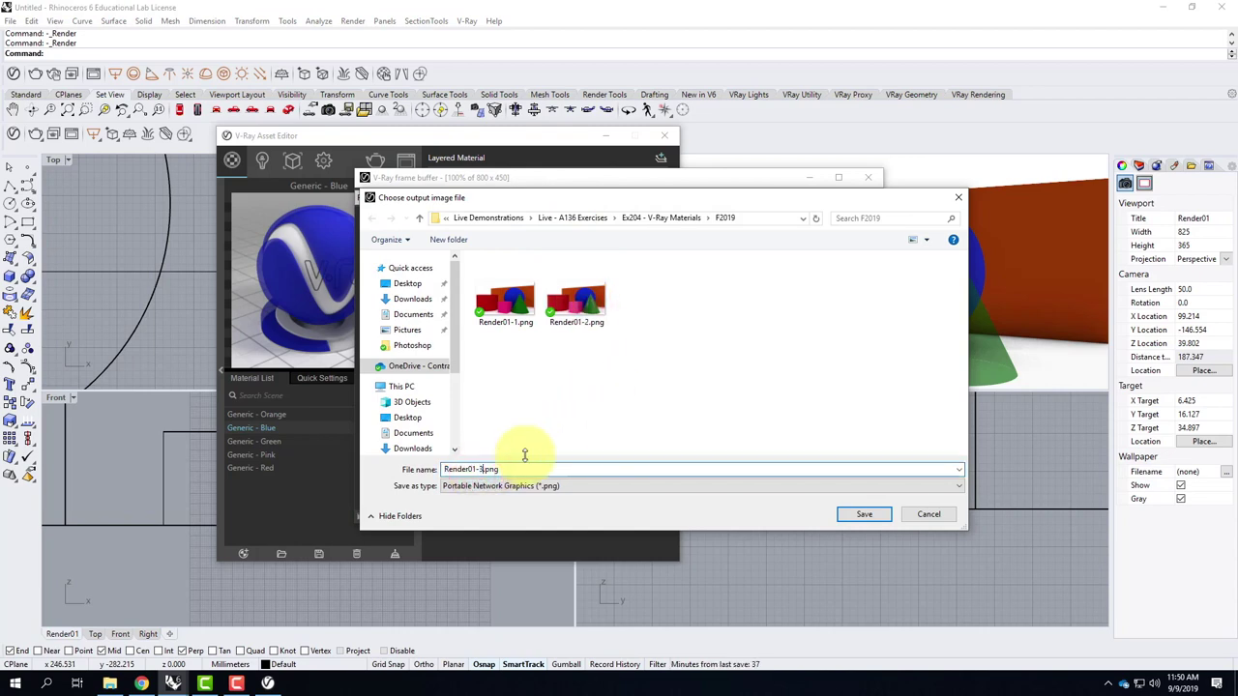
{"action": "left_click", "coordinate": [864, 514]}
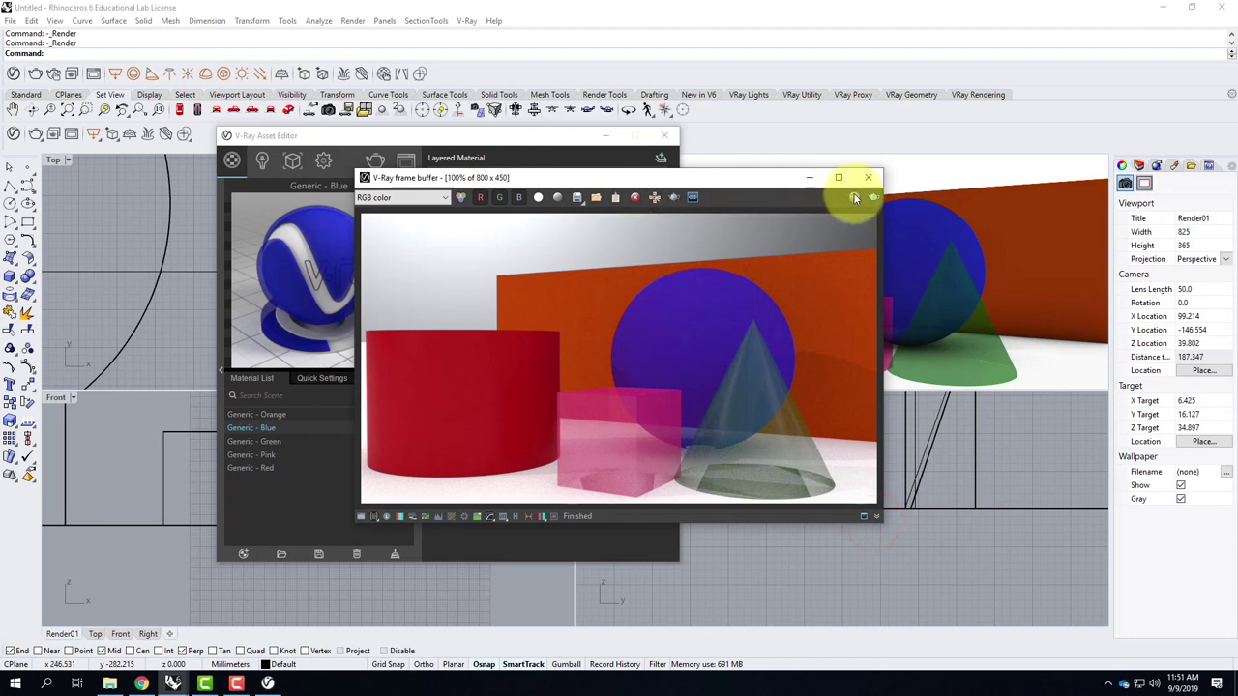
{"action": "left_click", "coordinate": [866, 179]}
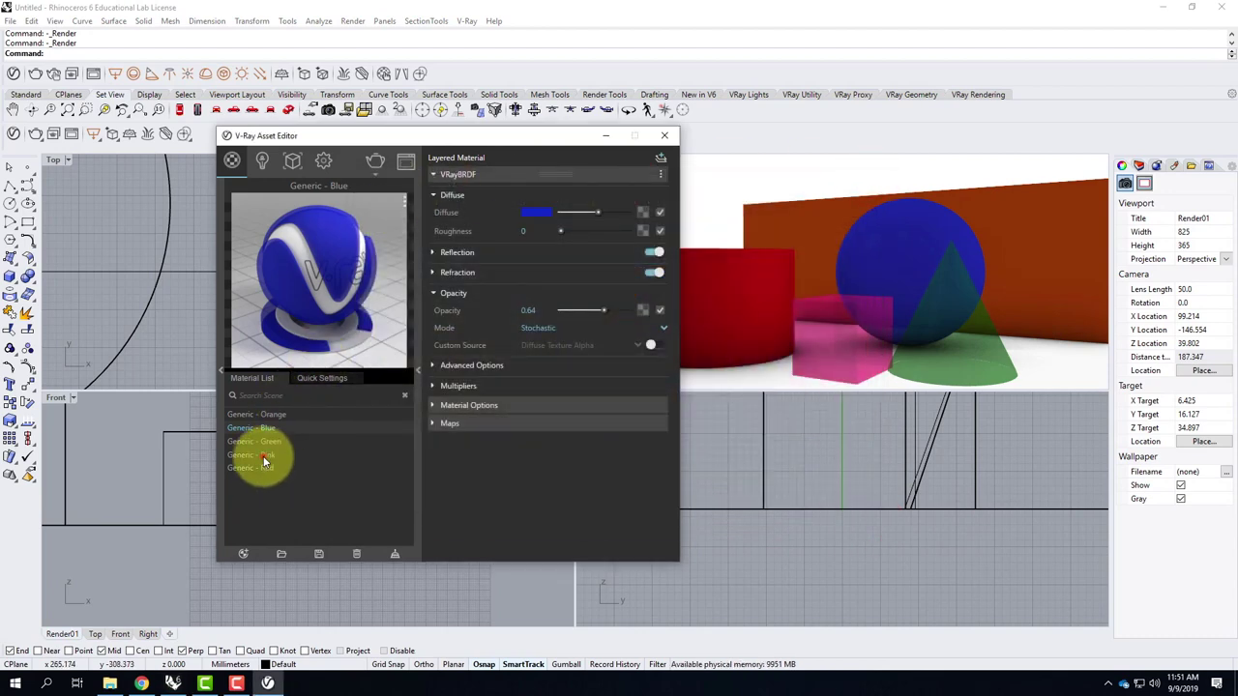
Step: Paste 2.418 into Generic - Pink's refraction IOR, replacing 1.6, and set its opacity to 0.33
{"action": "left_click", "coordinate": [263, 457]}
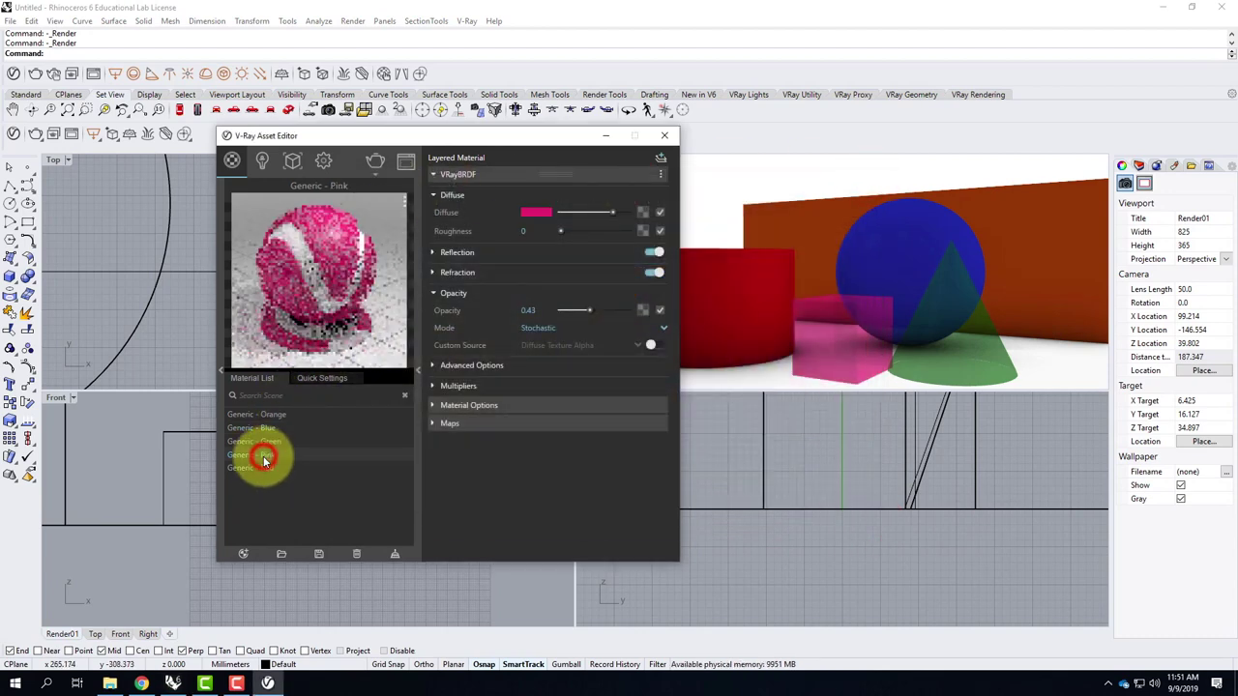
{"action": "left_click", "coordinate": [433, 253]}
{"action": "left_click", "coordinate": [433, 253]}
{"action": "left_click", "coordinate": [434, 274]}
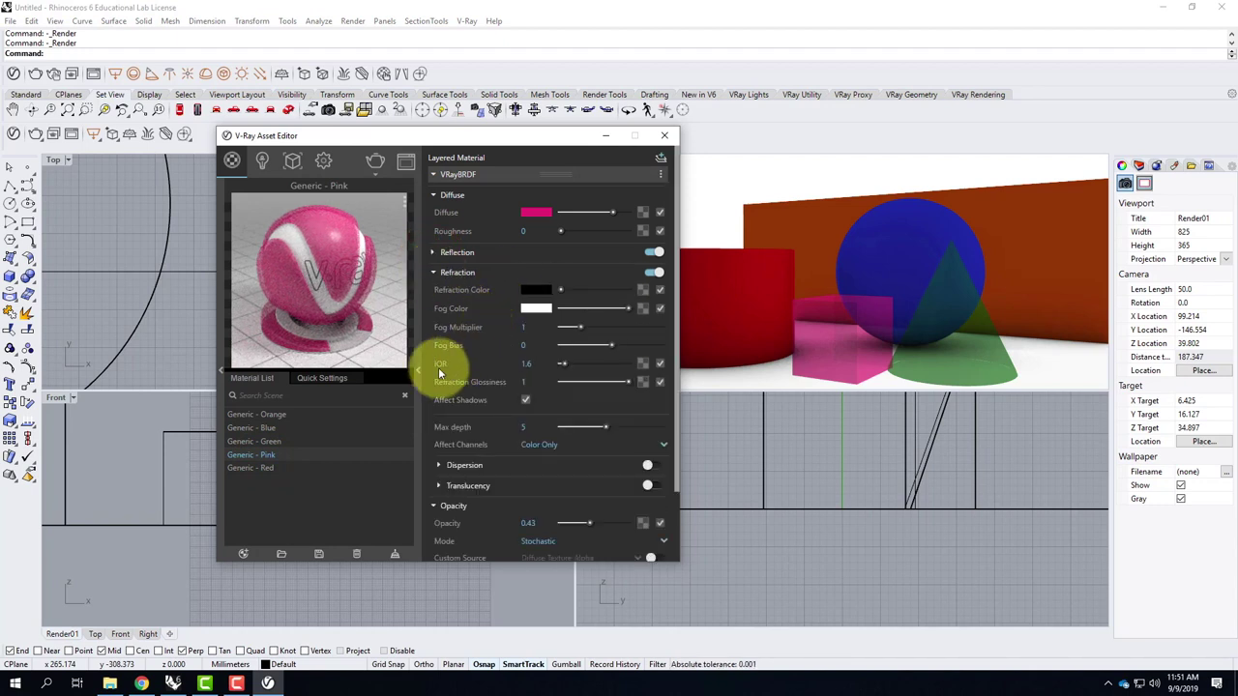
{"action": "double_click", "coordinate": [530, 363]}
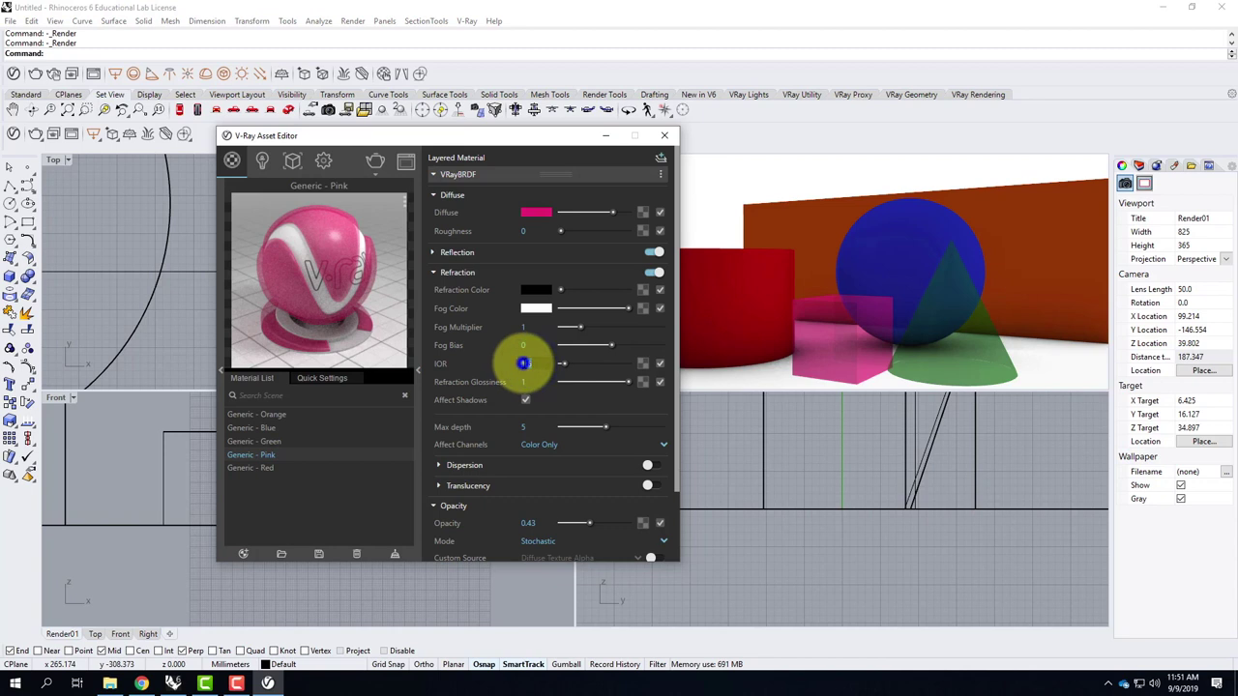
{"action": "key", "text": "ctrl+v"}
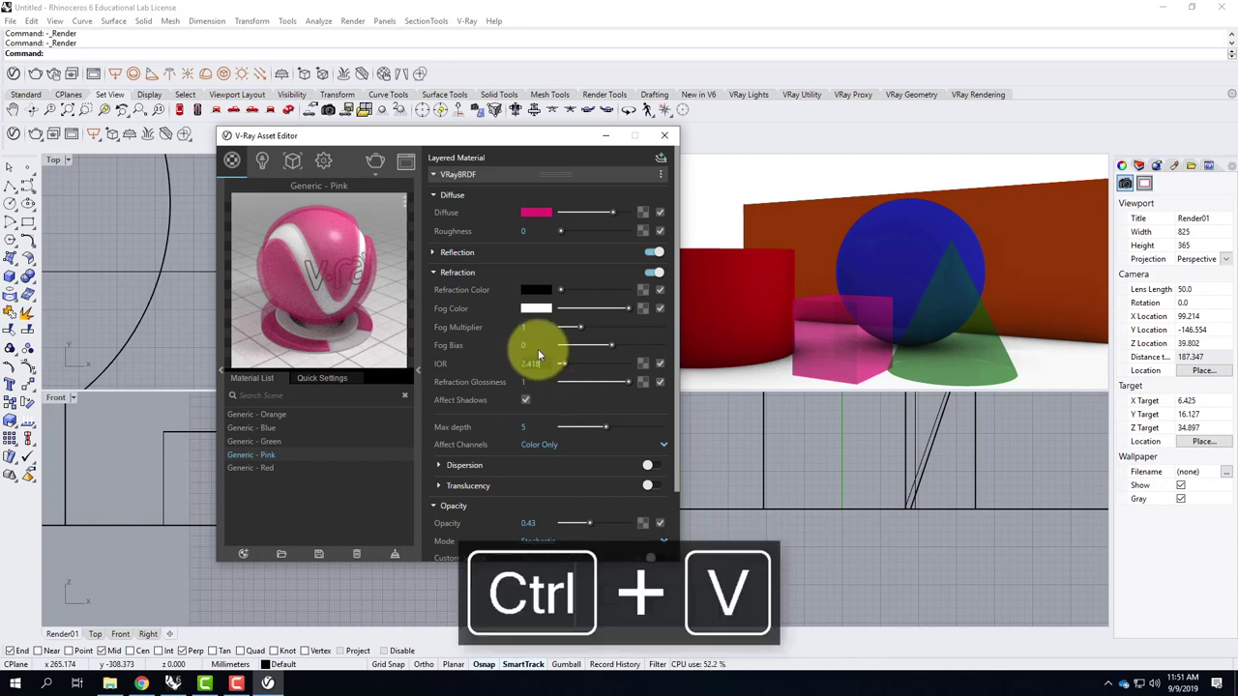
{"action": "left_click", "coordinate": [530, 349]}
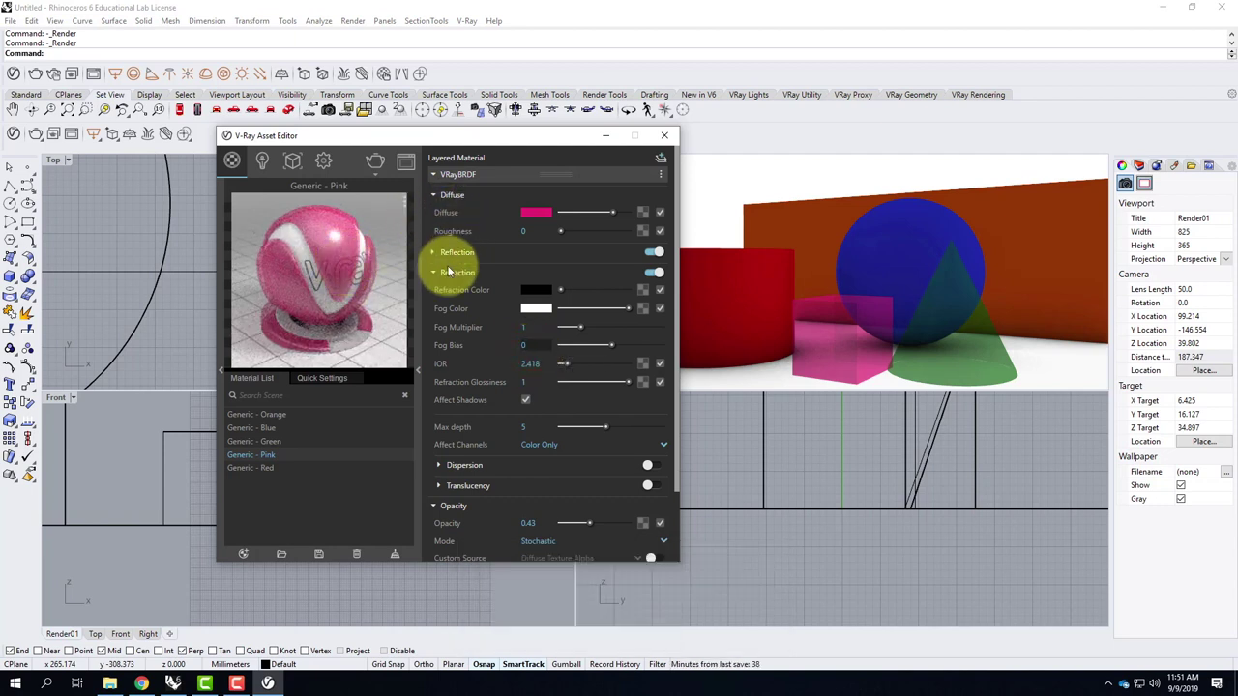
{"action": "left_click_drag", "start_coordinate": [587, 522], "coordinate": [572, 525]}
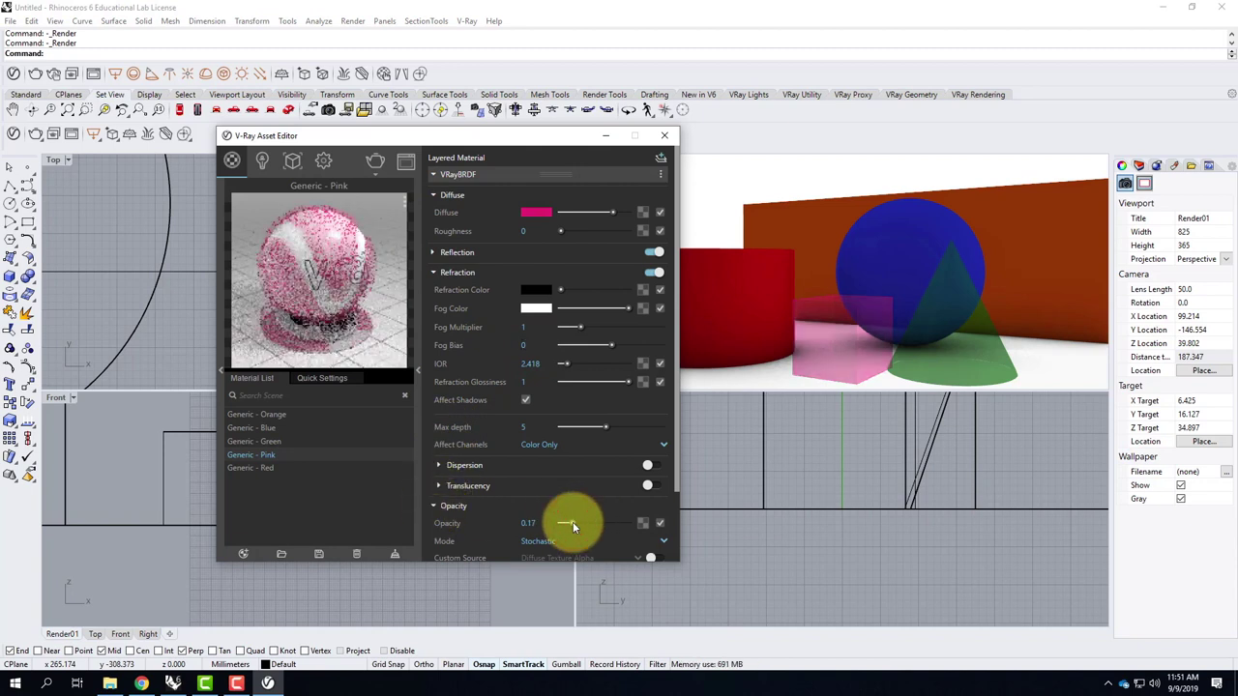
{"action": "left_click_drag", "start_coordinate": [580, 522], "coordinate": [583, 524]}
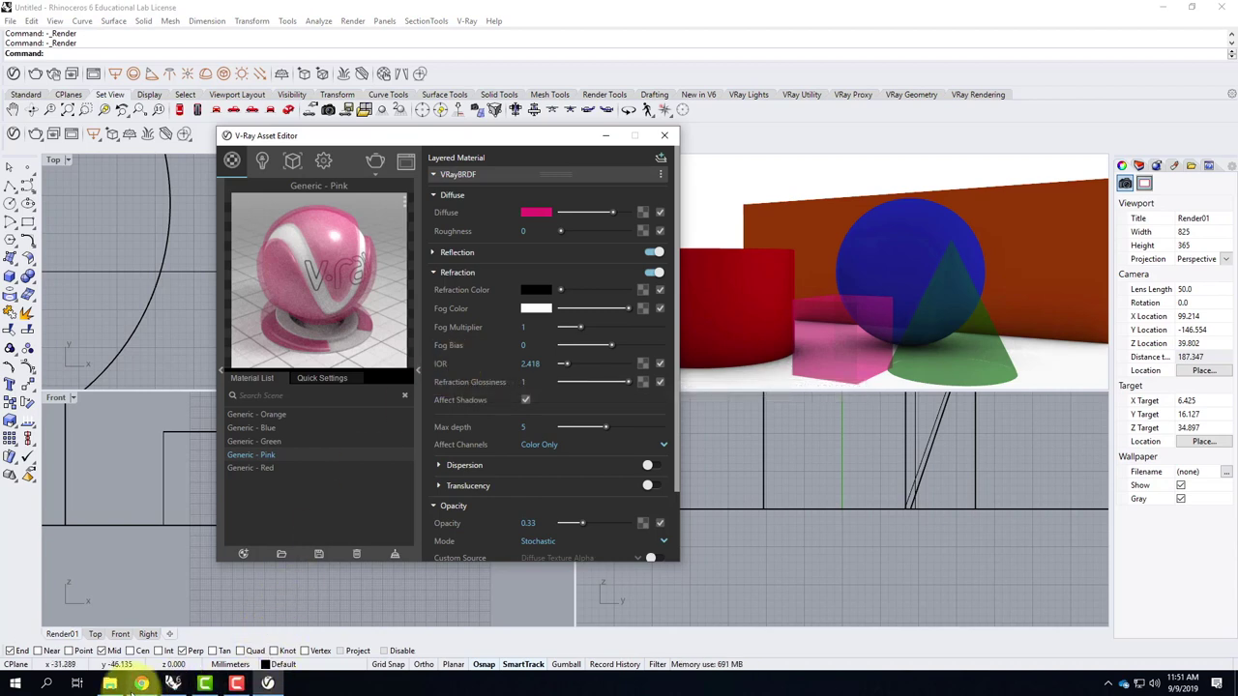
{"action": "left_click", "coordinate": [141, 684]}
{"action": "scroll", "coordinate": [865, 318], "scroll_direction": "down", "scroll_amount": 10}
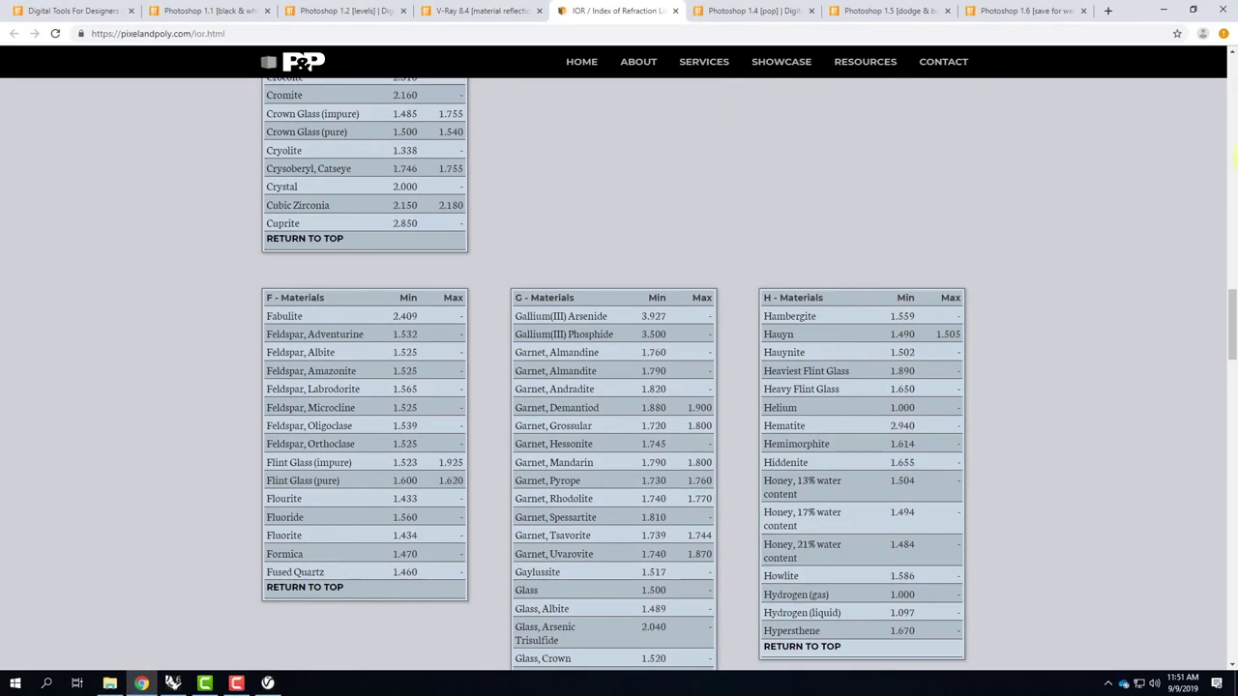
{"action": "left_click_drag", "start_coordinate": [1230, 301], "coordinate": [1234, 627]}
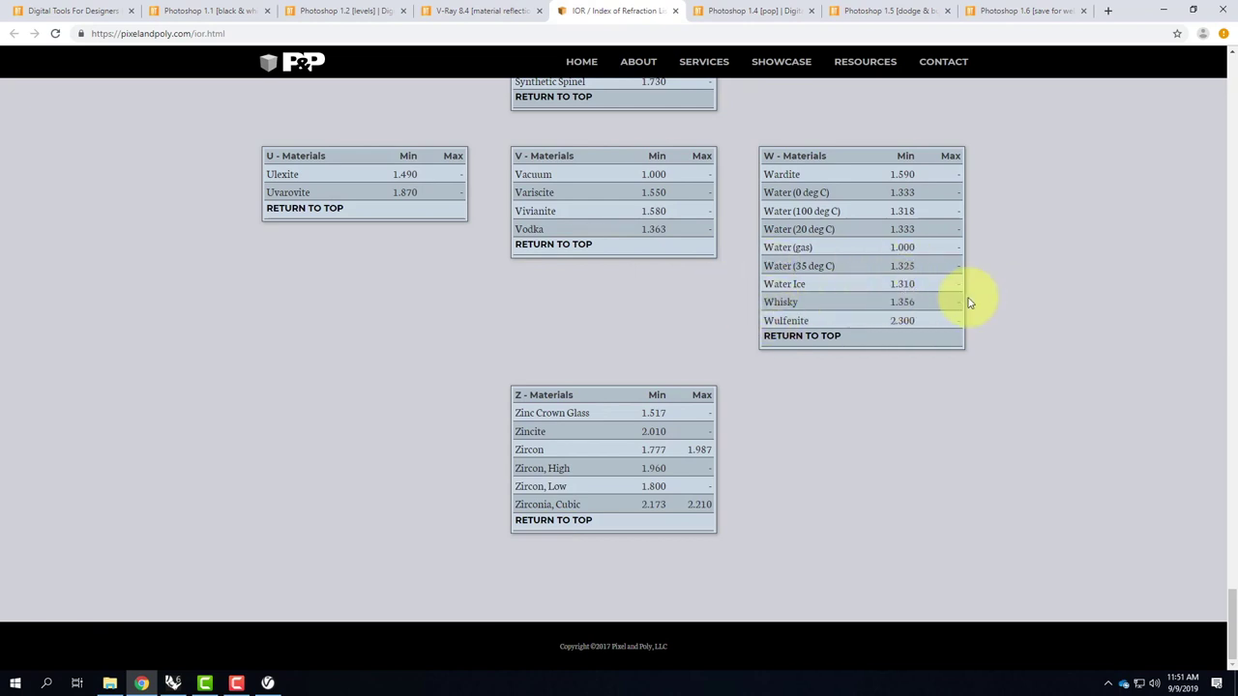
{"action": "left_click", "coordinate": [1164, 11]}
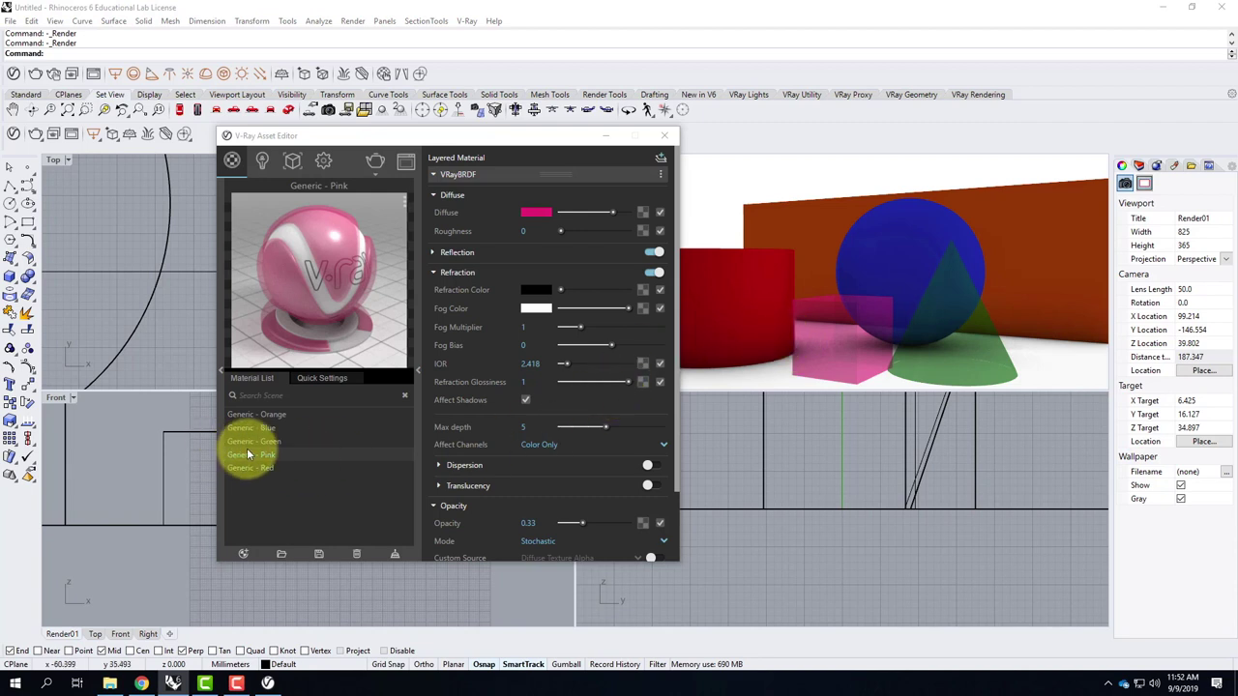
Step: Collapse Generic - Pink's Opacity, Reflection and Refraction rollouts down to their headings
{"action": "left_click_drag", "start_coordinate": [275, 470], "coordinate": [278, 468]}
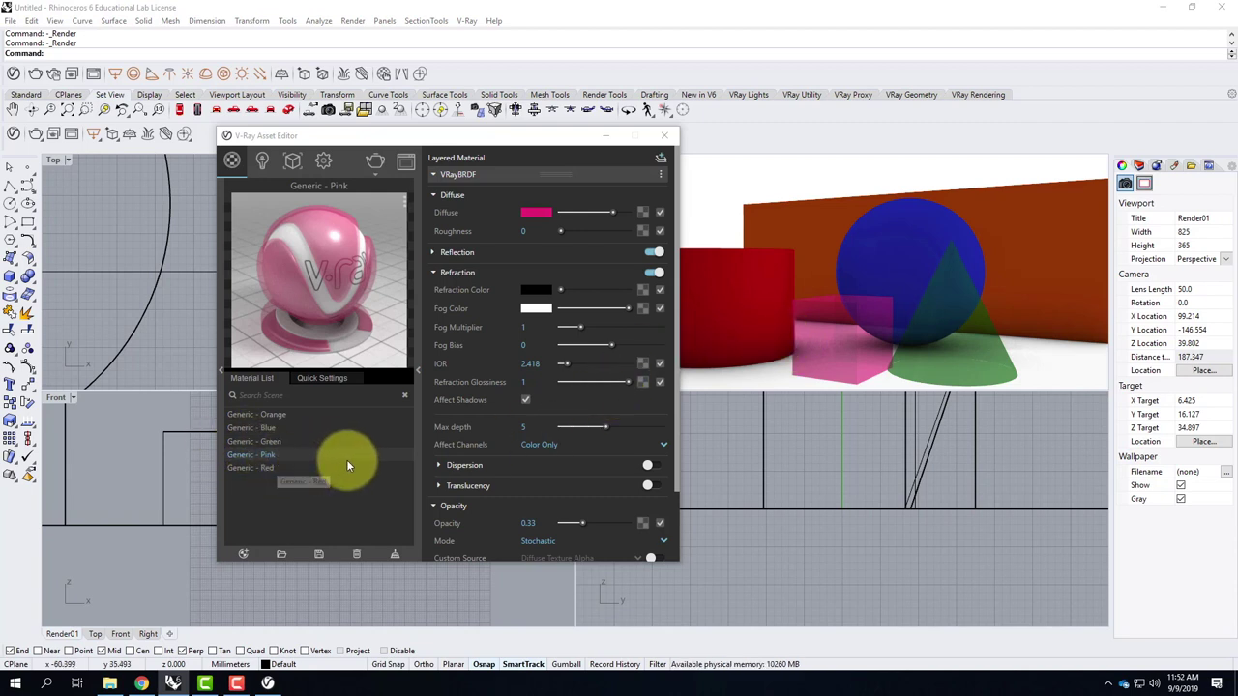
{"action": "left_click", "coordinate": [434, 506]}
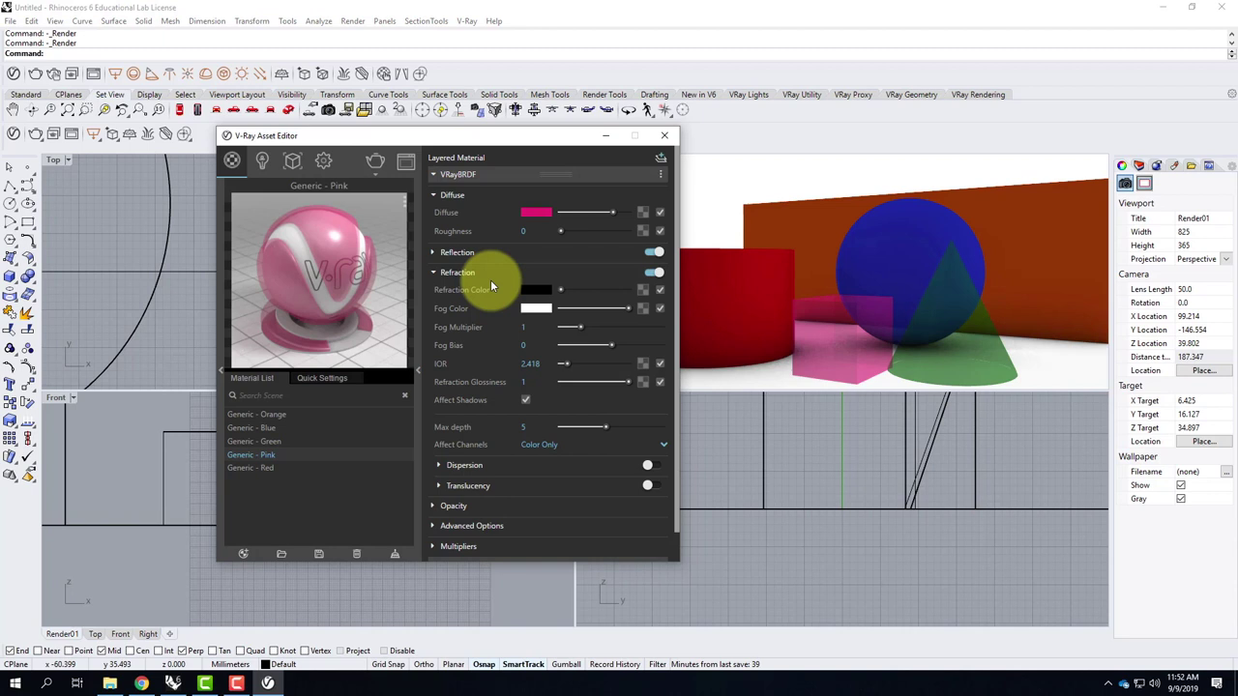
{"action": "mouse_move", "coordinate": [489, 434]}
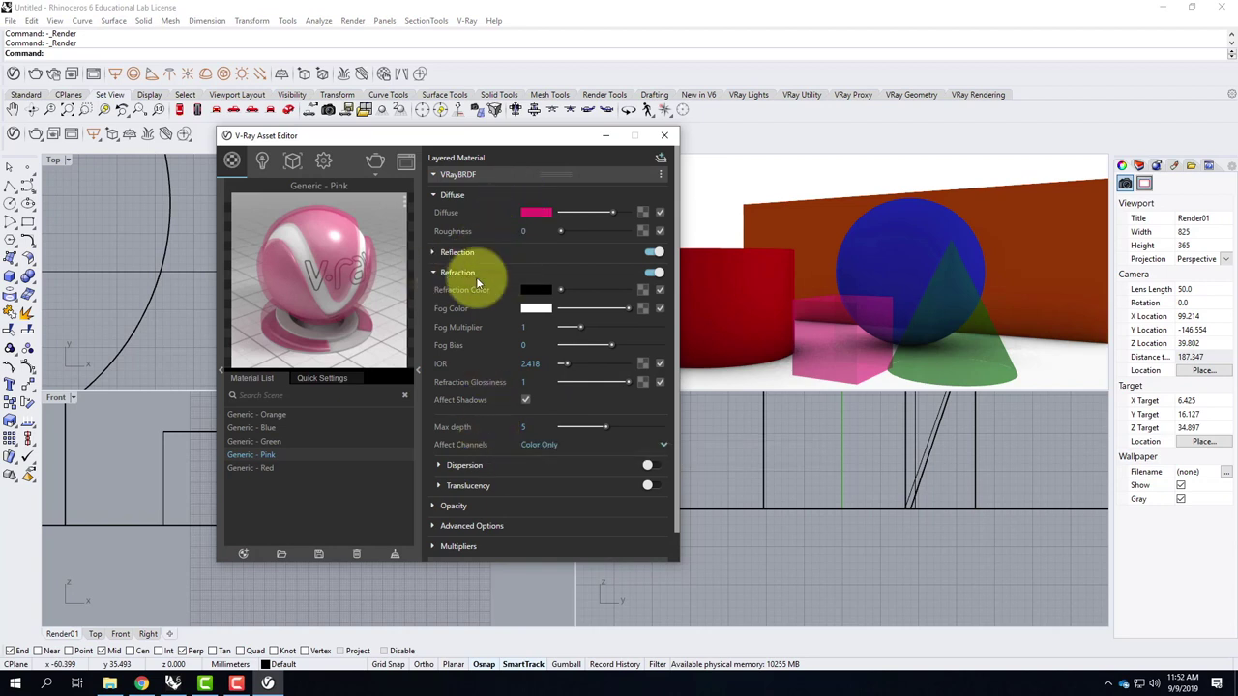
{"action": "left_click", "coordinate": [435, 253]}
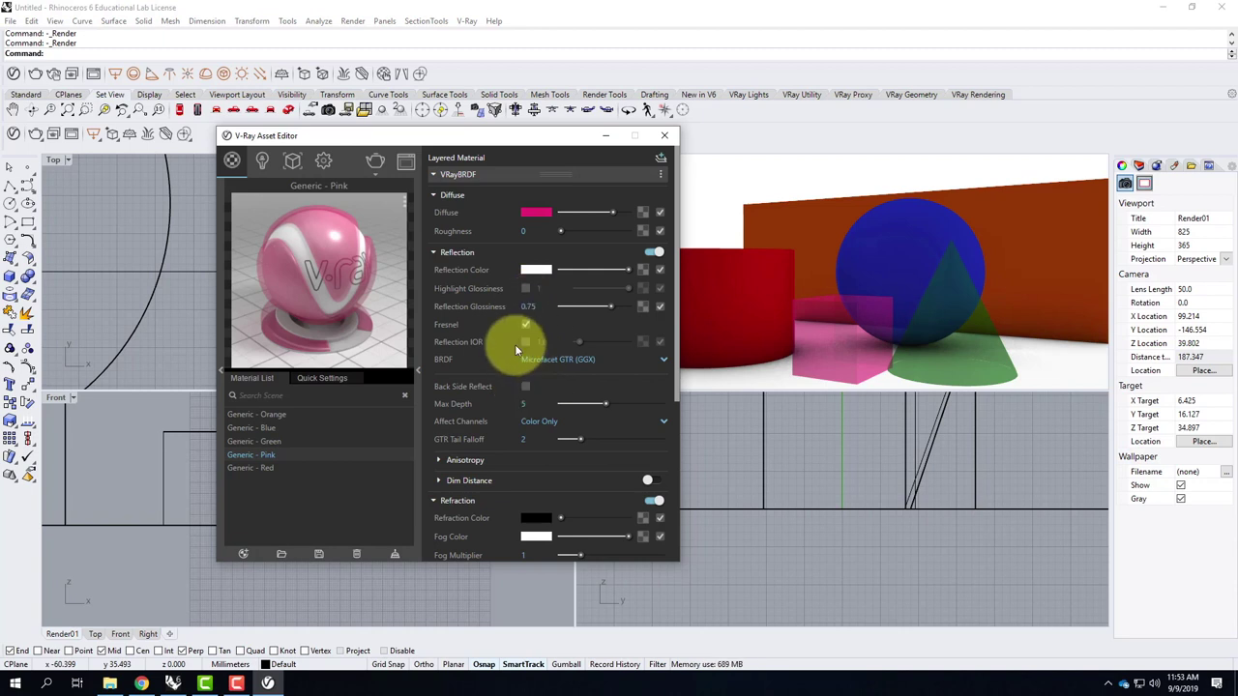
{"action": "left_click", "coordinate": [432, 252]}
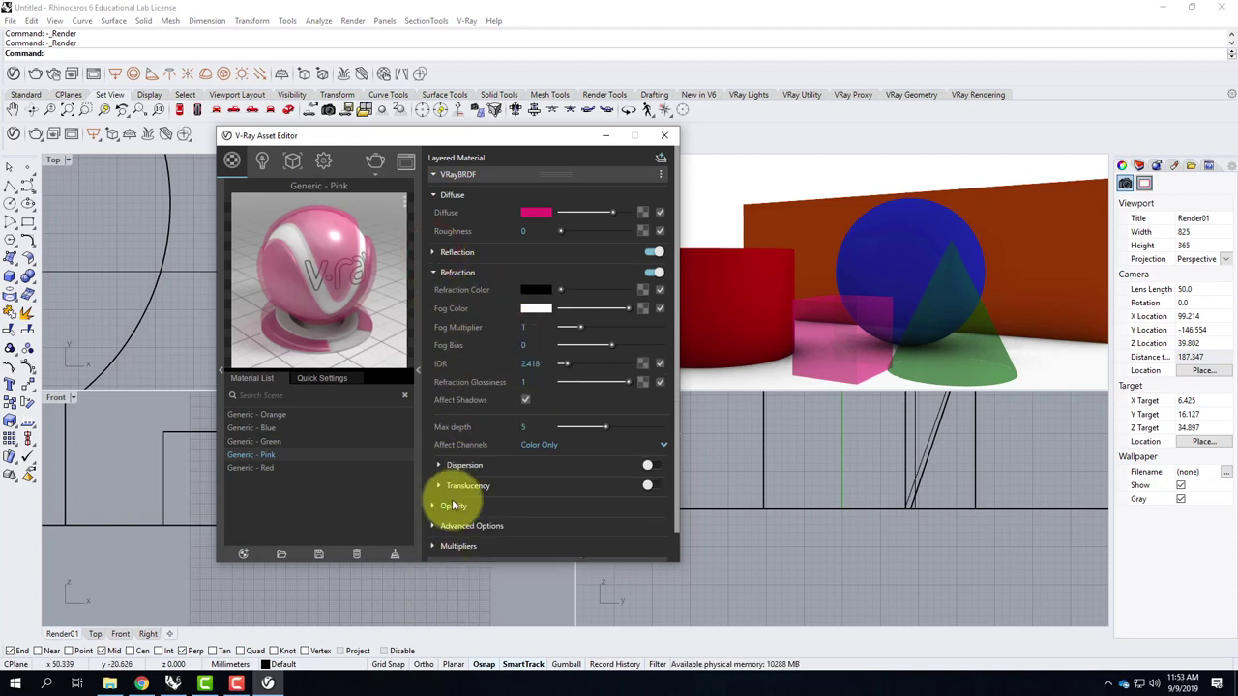
{"action": "left_click", "coordinate": [435, 272]}
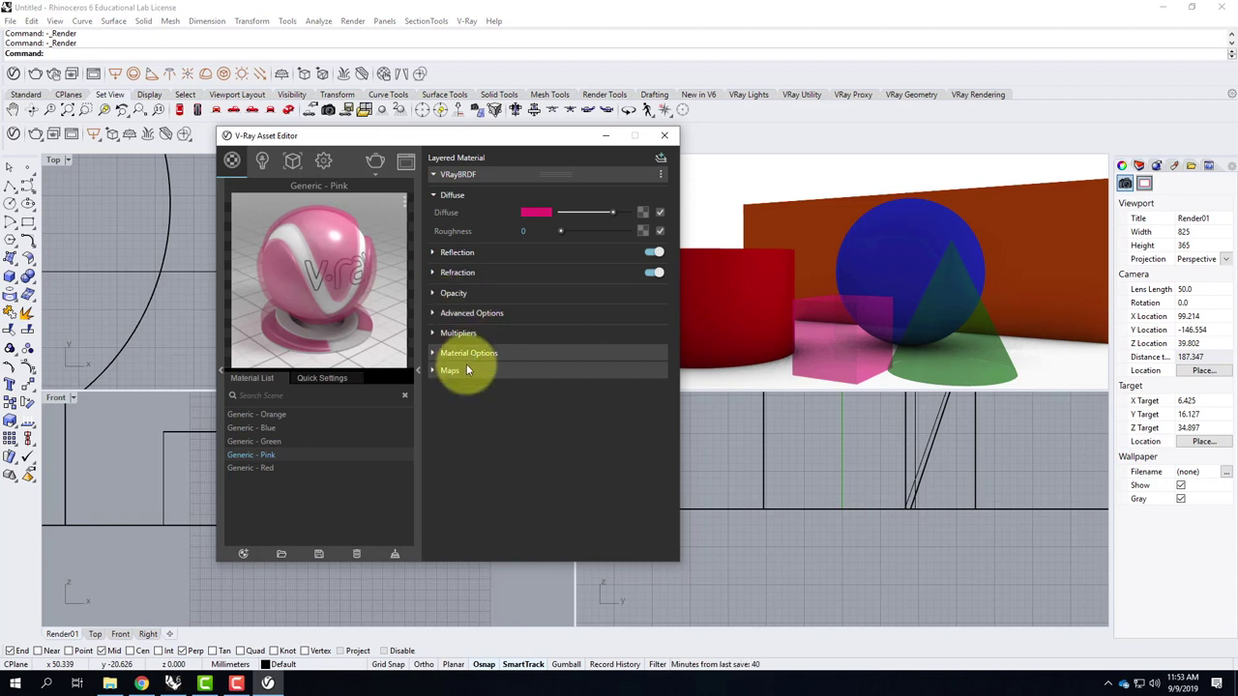
Step: Start a new render and drag the Asset Editor to the right, off the render
{"action": "left_click", "coordinate": [373, 165]}
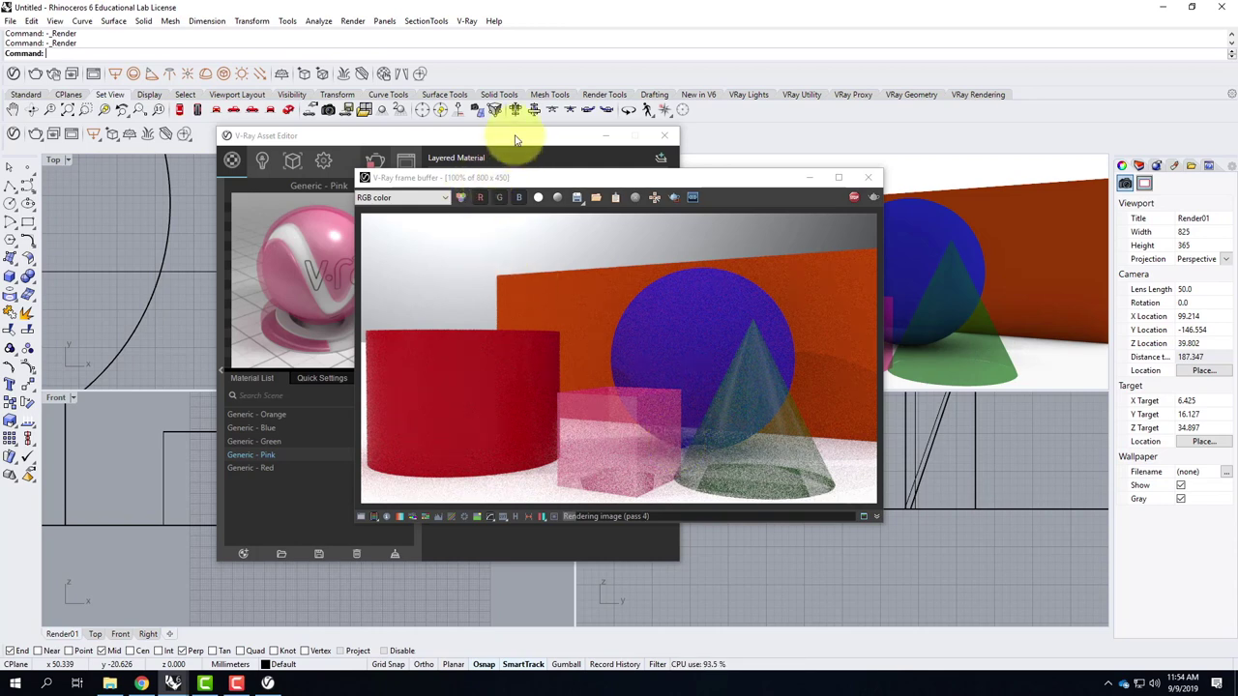
{"action": "left_click", "coordinate": [516, 140]}
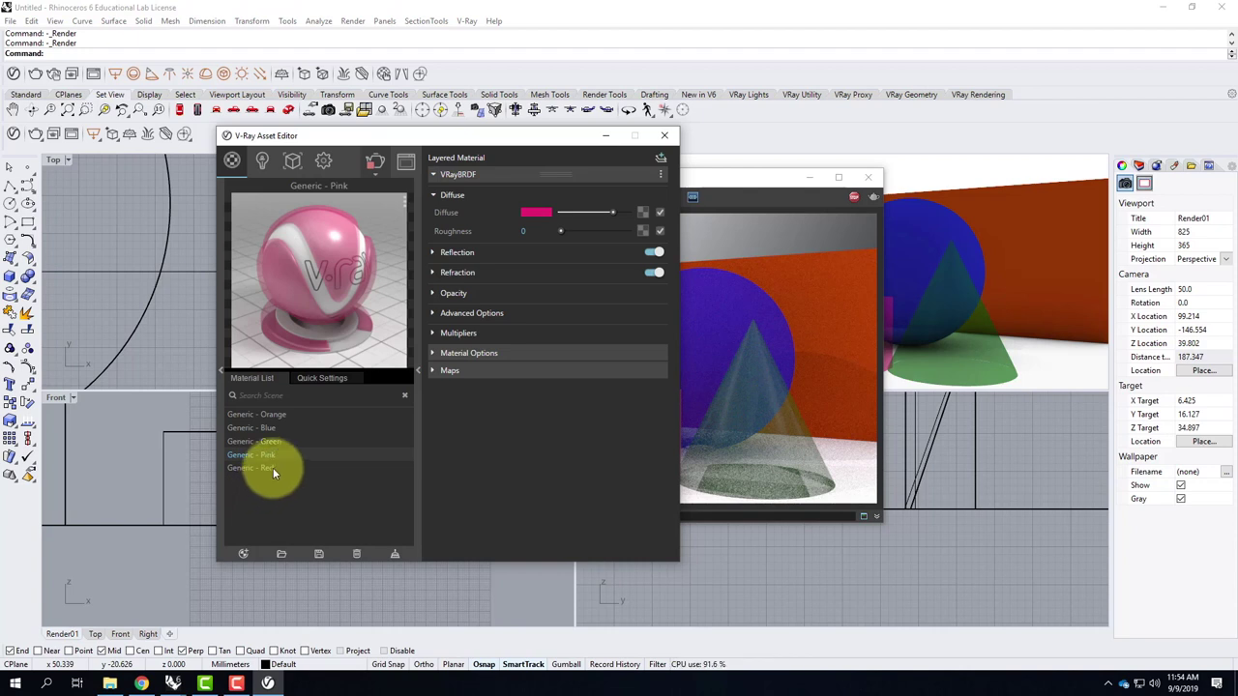
{"action": "left_click_drag", "start_coordinate": [378, 141], "coordinate": [581, 135]}
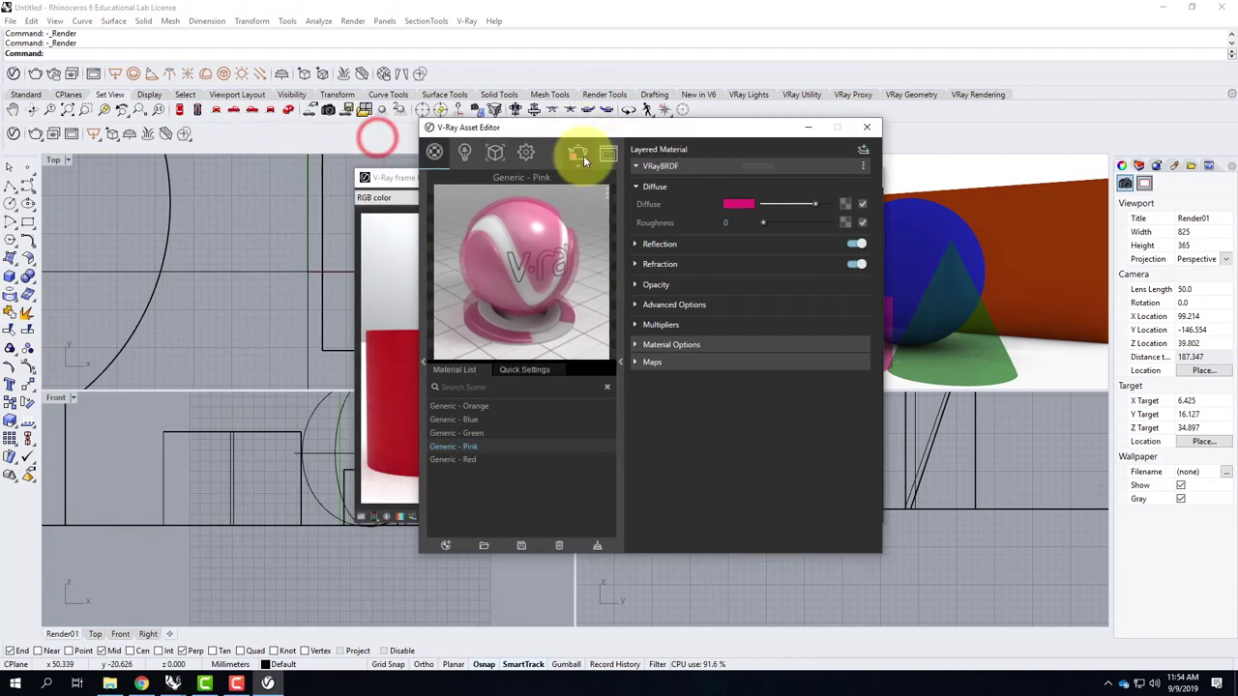
Step: Open the material library and add Bricks Simple 01 2m from the Bricks category to the Material List
{"action": "left_click", "coordinate": [423, 364]}
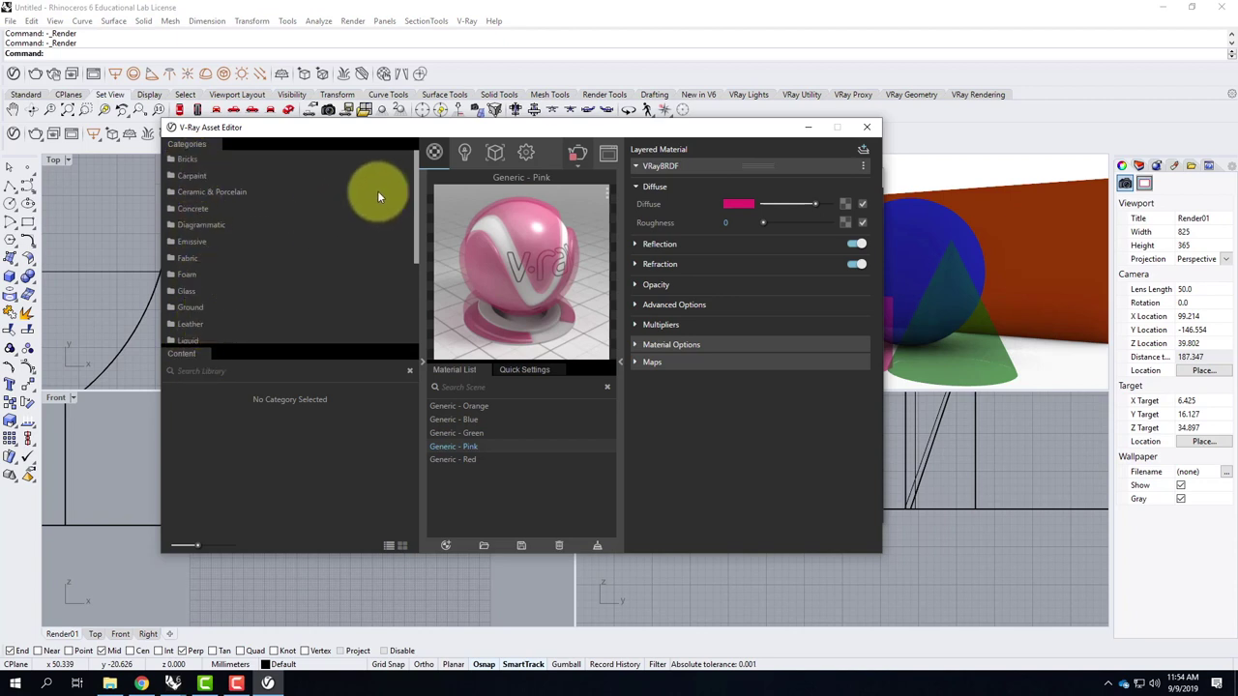
{"action": "mouse_move", "coordinate": [417, 201]}
{"action": "left_mouse_down"}
{"action": "mouse_move", "coordinate": [417, 337]}
{"action": "mouse_move", "coordinate": [419, 180]}
{"action": "left_mouse_up"}
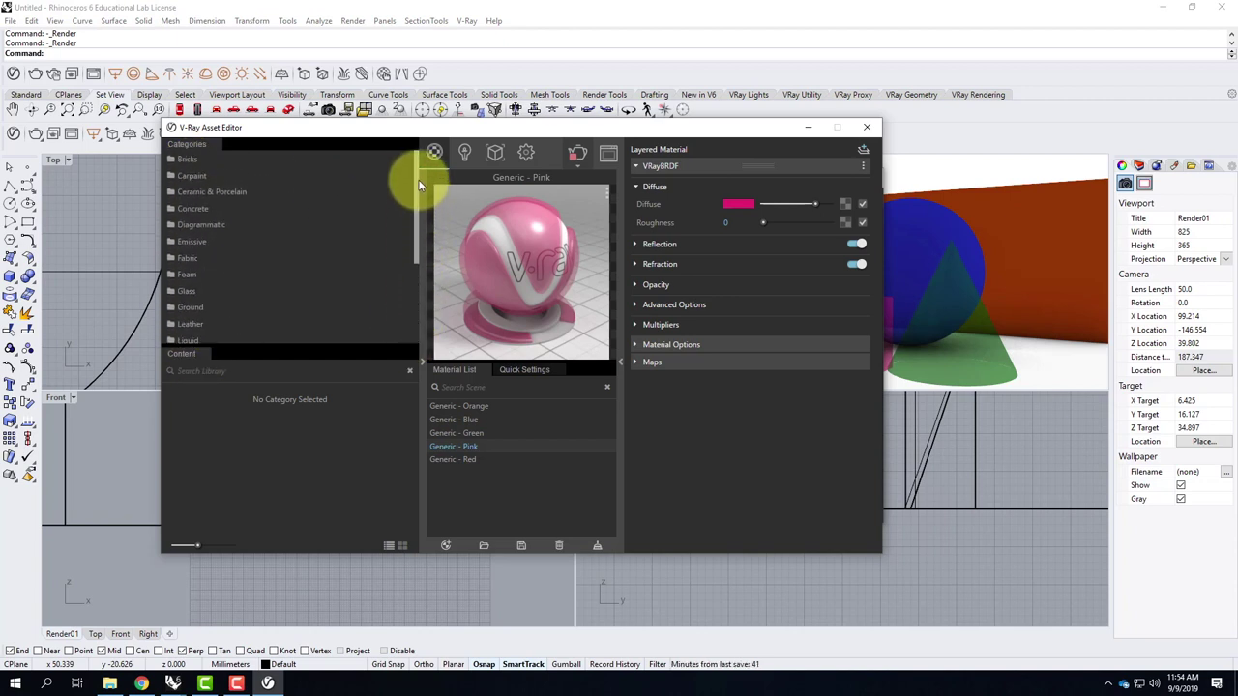
{"action": "left_click", "coordinate": [186, 161]}
{"action": "scroll", "coordinate": [199, 473], "scroll_direction": "down", "scroll_amount": 1}
{"action": "scroll", "coordinate": [199, 472], "scroll_direction": "down", "scroll_amount": 5}
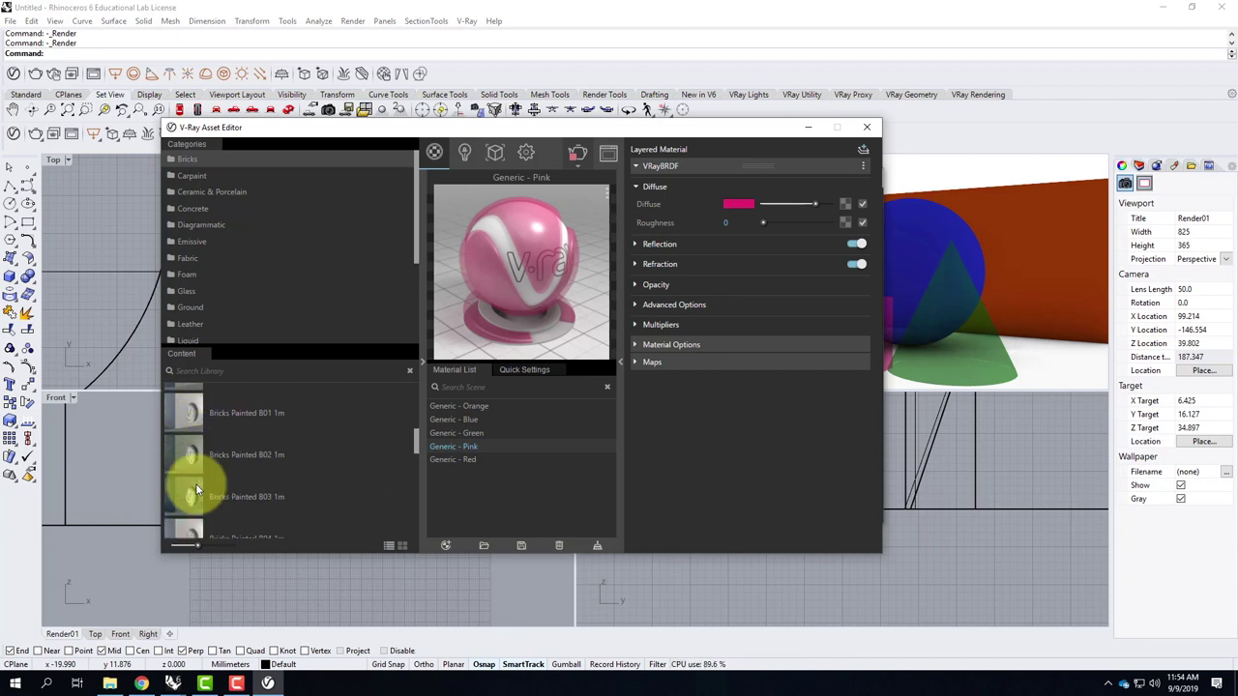
{"action": "left_click", "coordinate": [183, 481]}
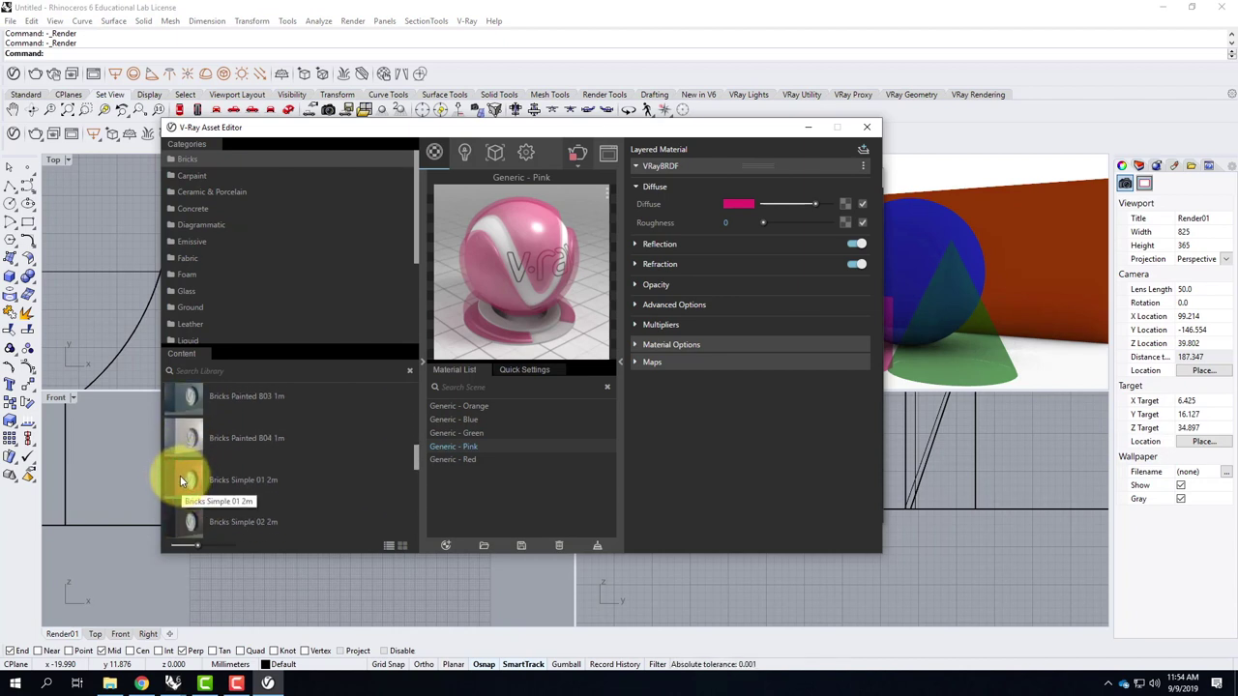
{"action": "left_click_drag", "start_coordinate": [185, 480], "coordinate": [495, 472]}
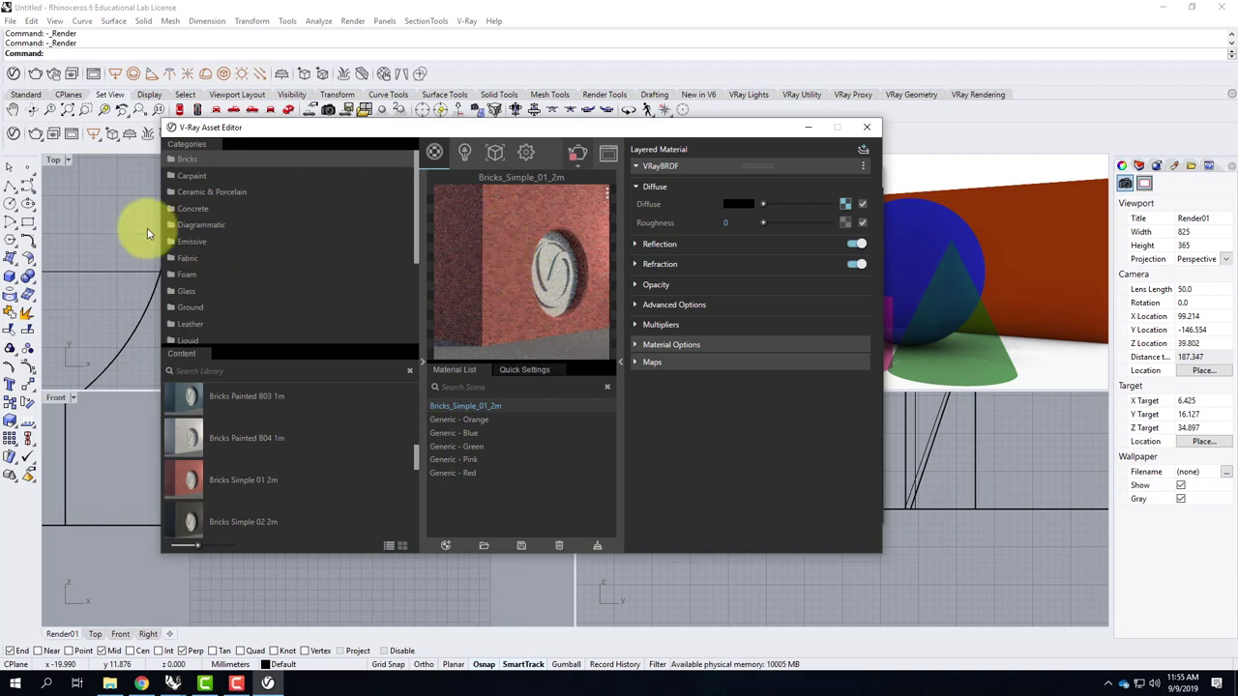
Step: Find Stone C 250cm in the Stone library category and add it to the Material List
{"action": "left_click", "coordinate": [189, 323]}
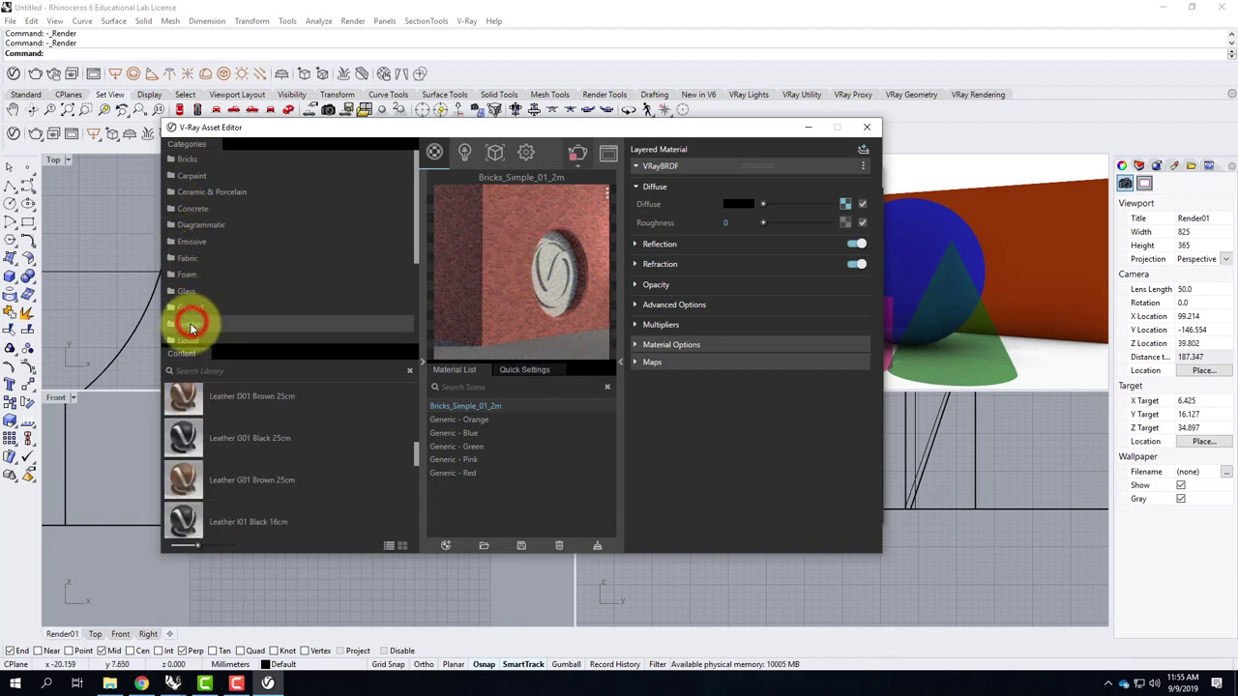
{"action": "scroll", "coordinate": [215, 290], "scroll_direction": "down", "scroll_amount": 3}
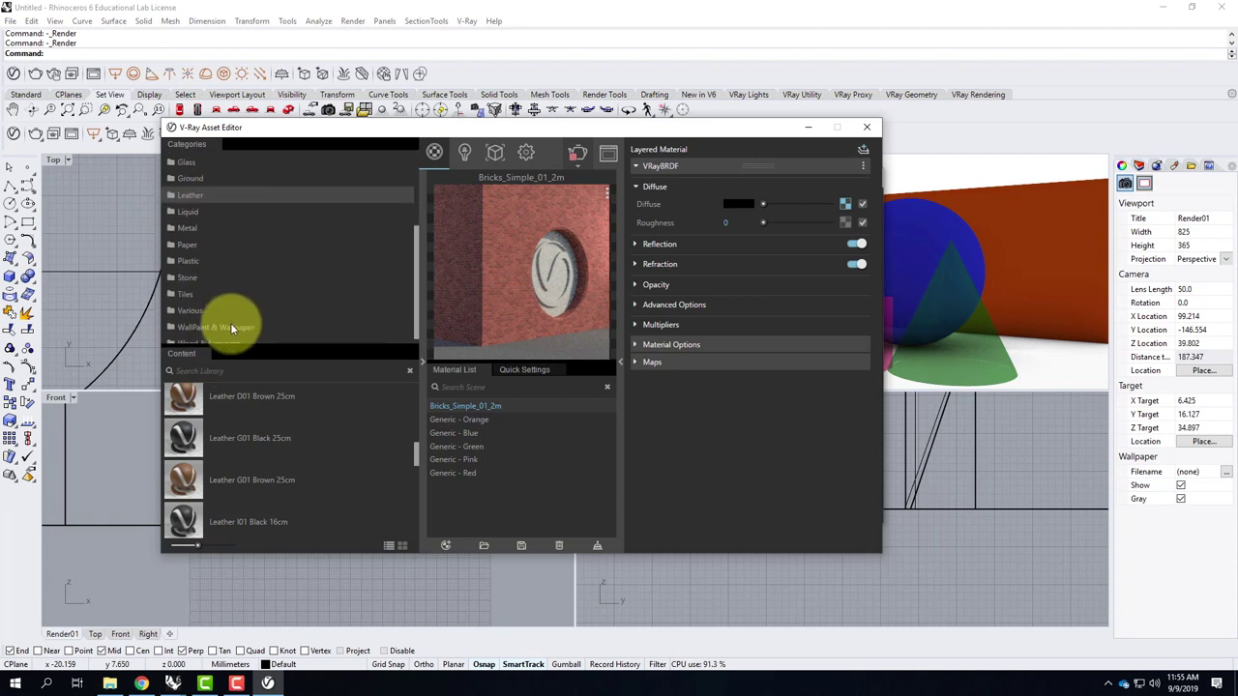
{"action": "left_click", "coordinate": [188, 215]}
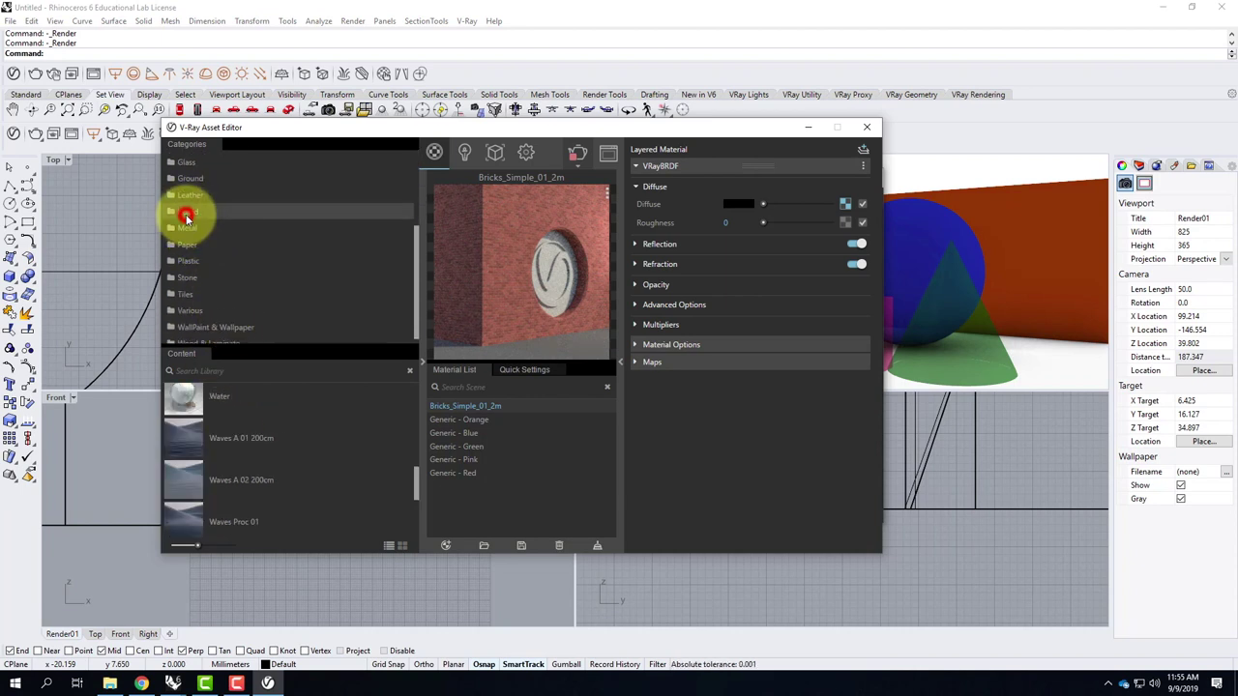
{"action": "scroll", "coordinate": [276, 439], "scroll_direction": "down", "scroll_amount": 3}
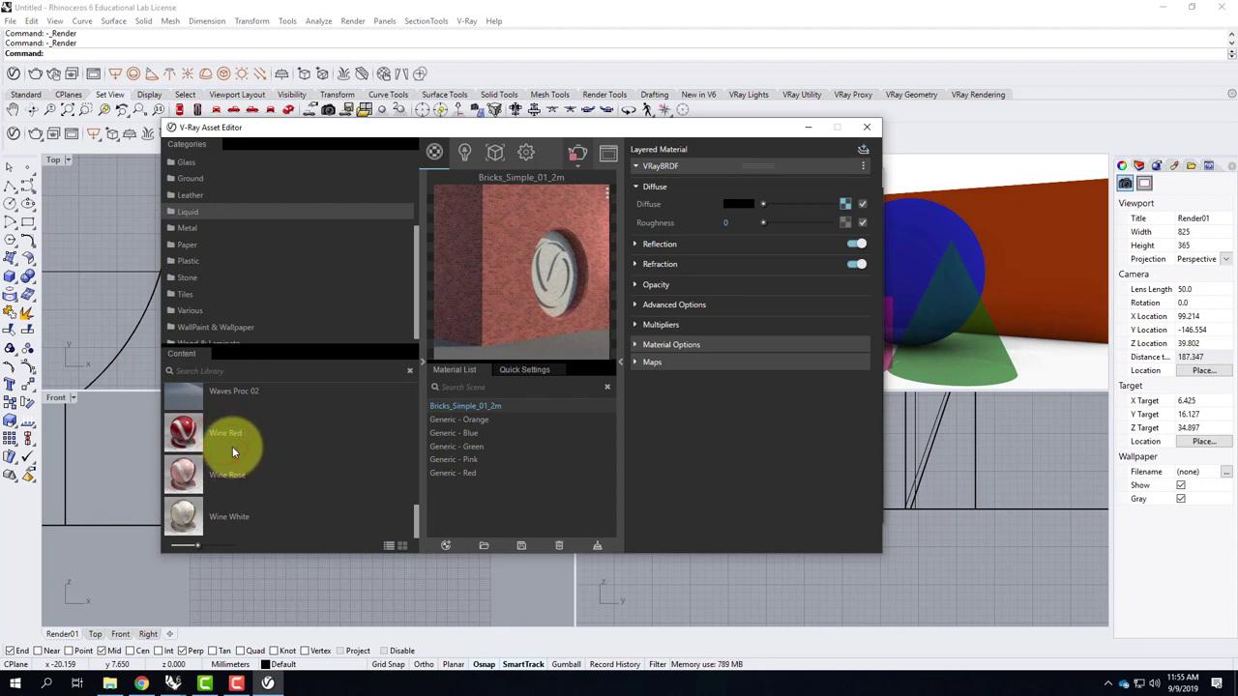
{"action": "left_click", "coordinate": [184, 277]}
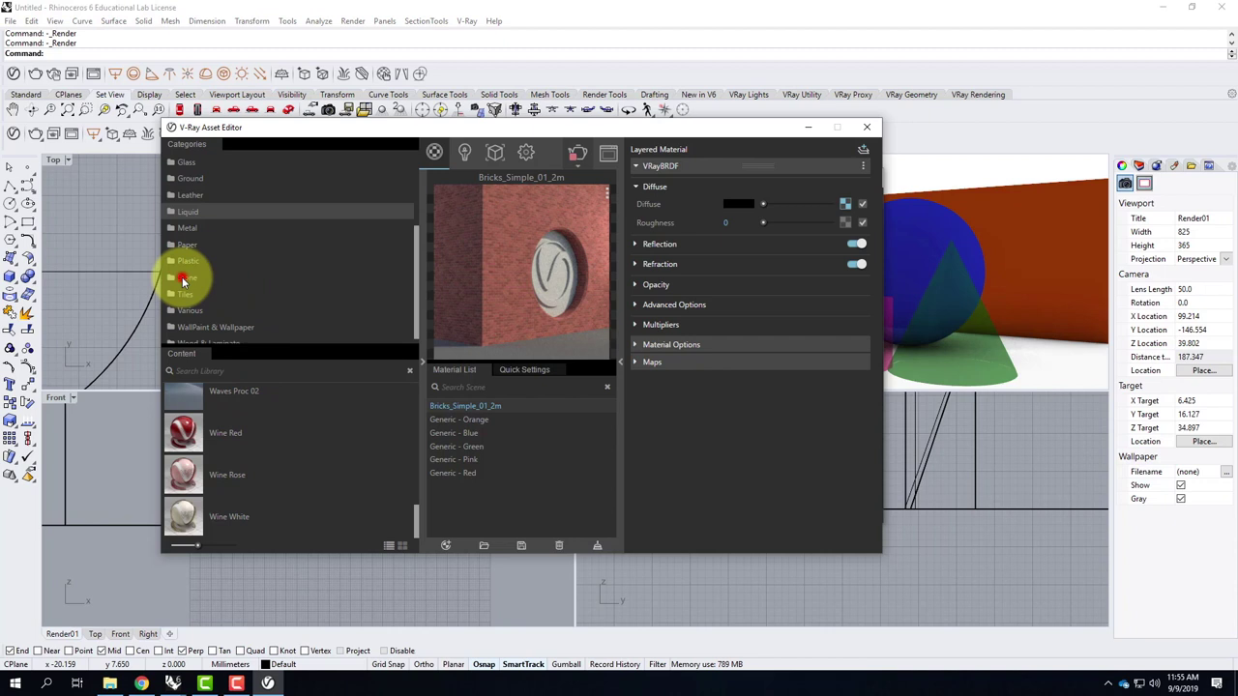
{"action": "left_click", "coordinate": [186, 520]}
{"action": "left_click_drag", "start_coordinate": [182, 516], "coordinate": [495, 491]}
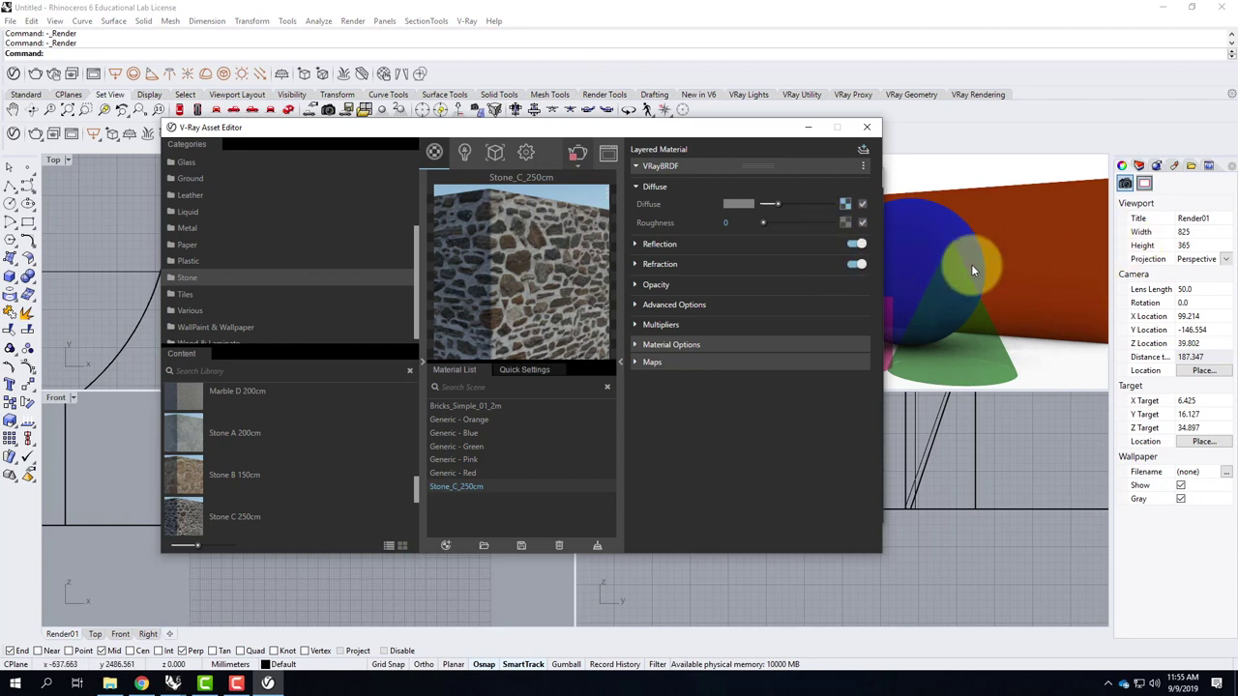
Step: Apply Stone_C_250cm to the selected red back wall
{"action": "left_click", "coordinate": [1041, 229]}
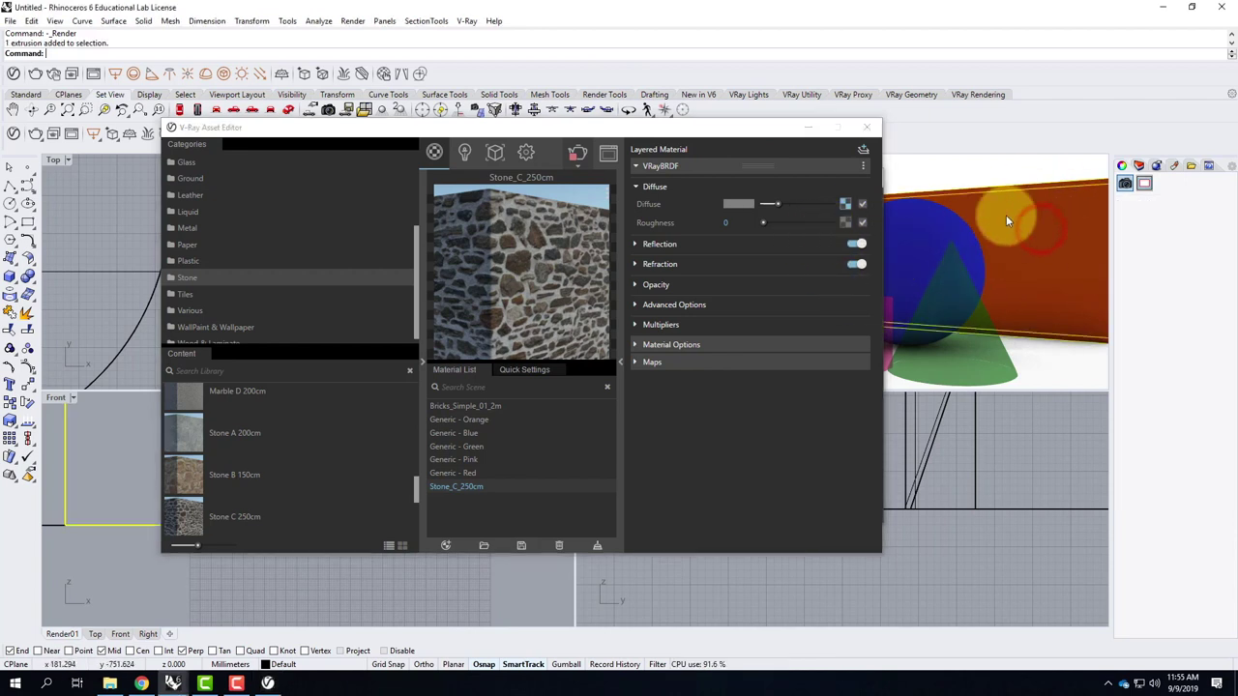
{"action": "right_click", "coordinate": [451, 486]}
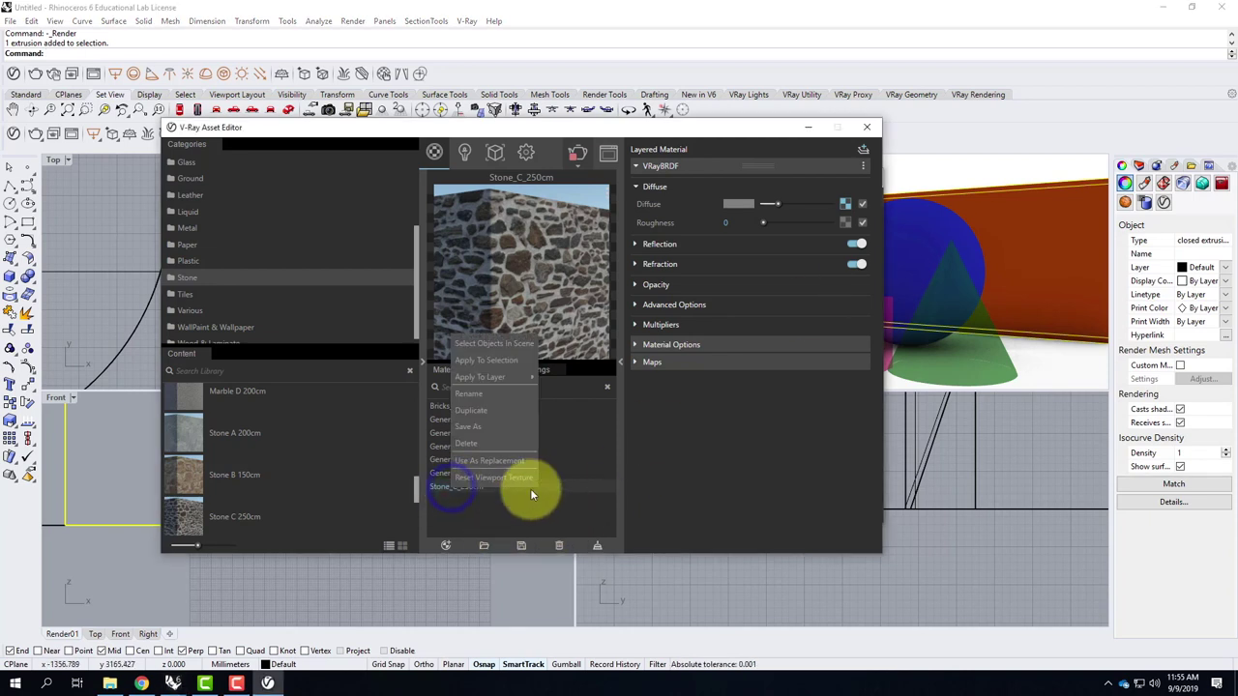
{"action": "left_click", "coordinate": [520, 360]}
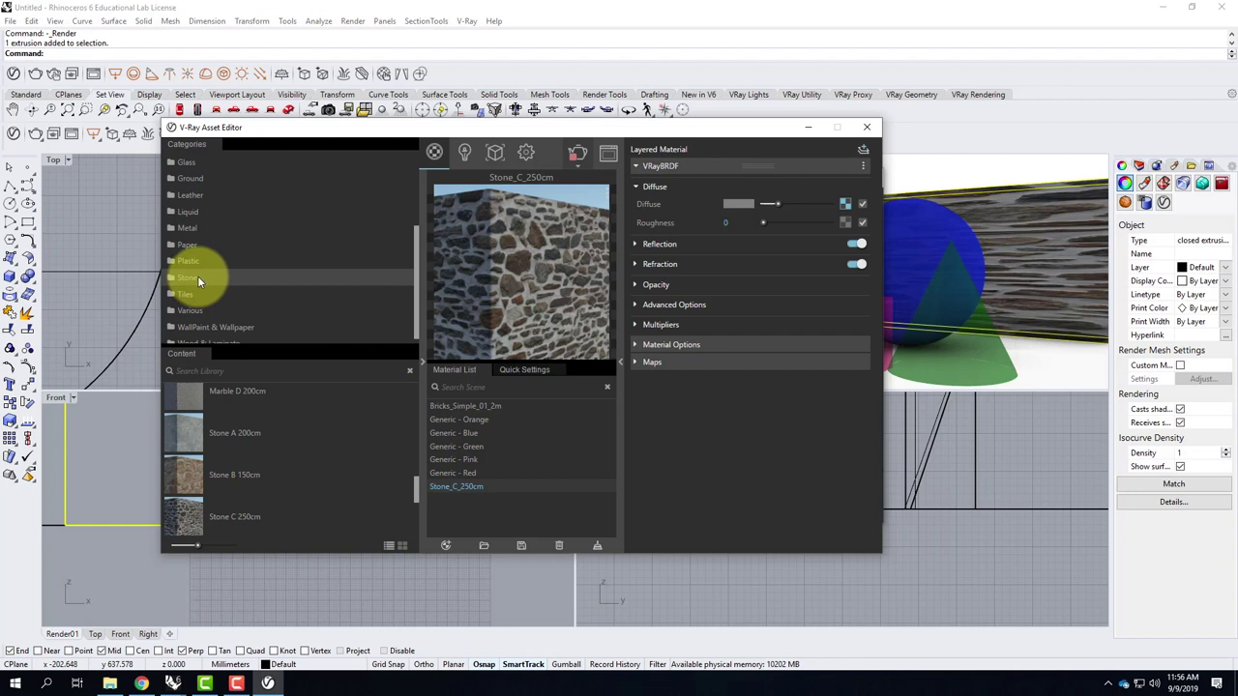
Step: Add Leather I02 Black 16cm from the Leather category and apply it to the selected wall
{"action": "left_click", "coordinate": [195, 199]}
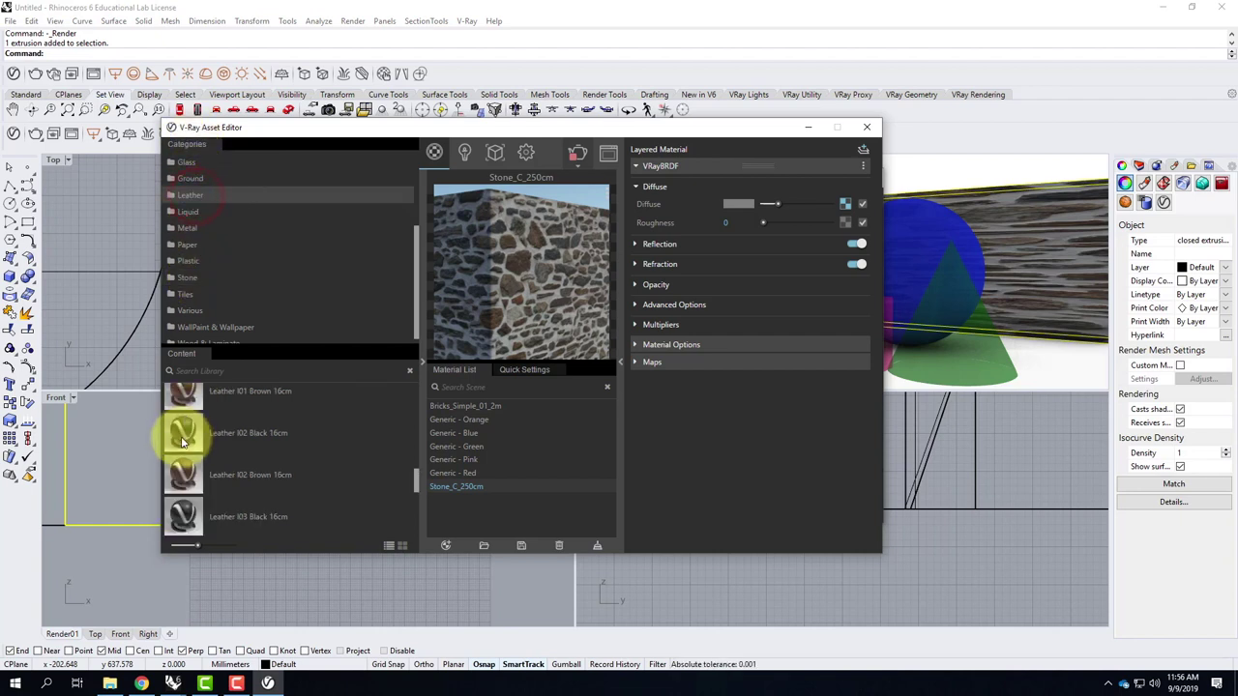
{"action": "left_click_drag", "start_coordinate": [179, 434], "coordinate": [471, 499]}
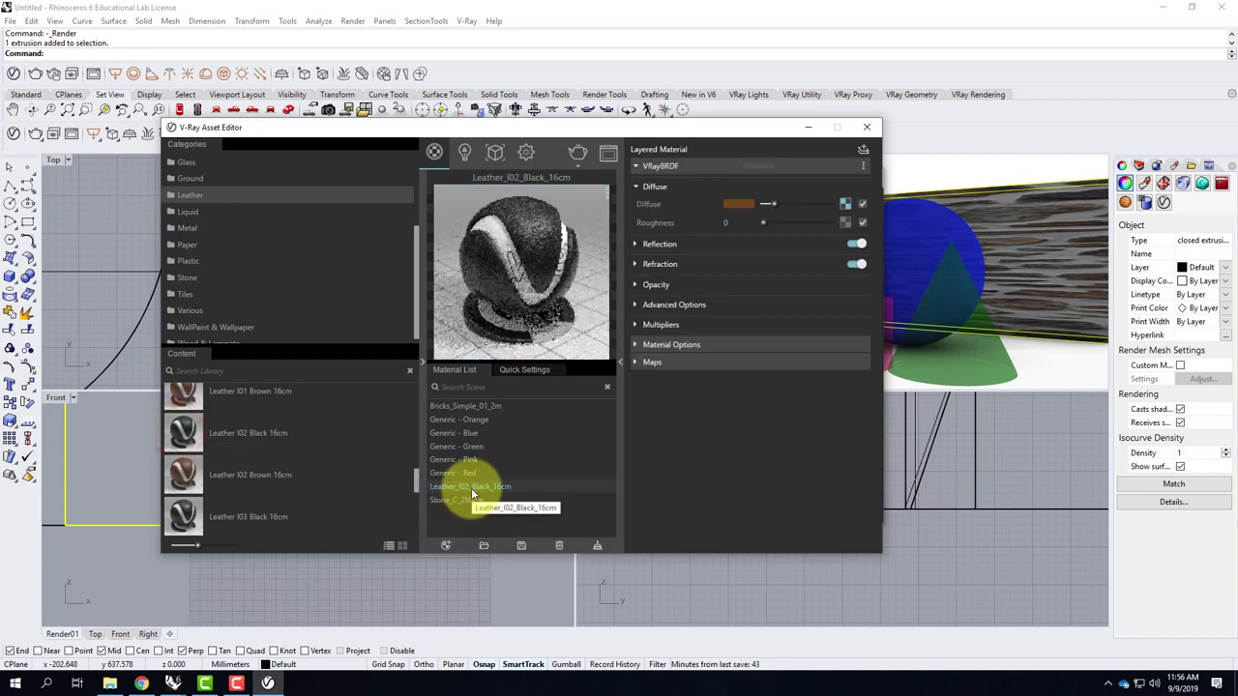
{"action": "right_click", "coordinate": [470, 490]}
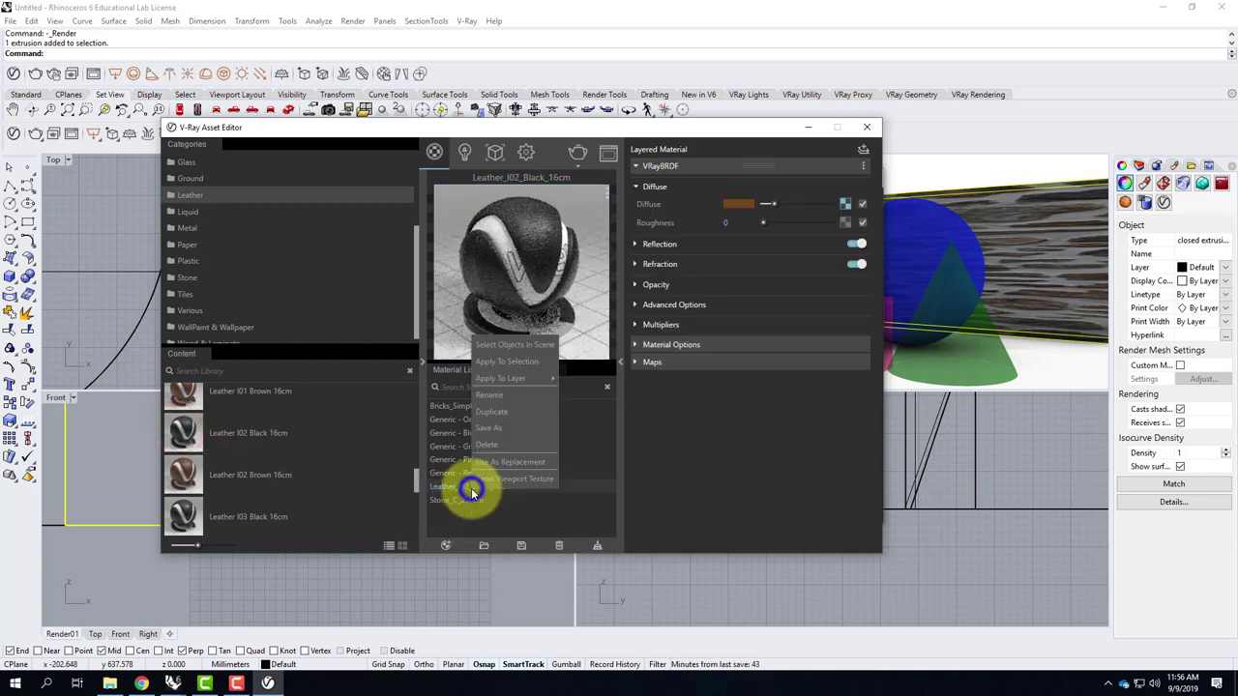
{"action": "left_click", "coordinate": [539, 359]}
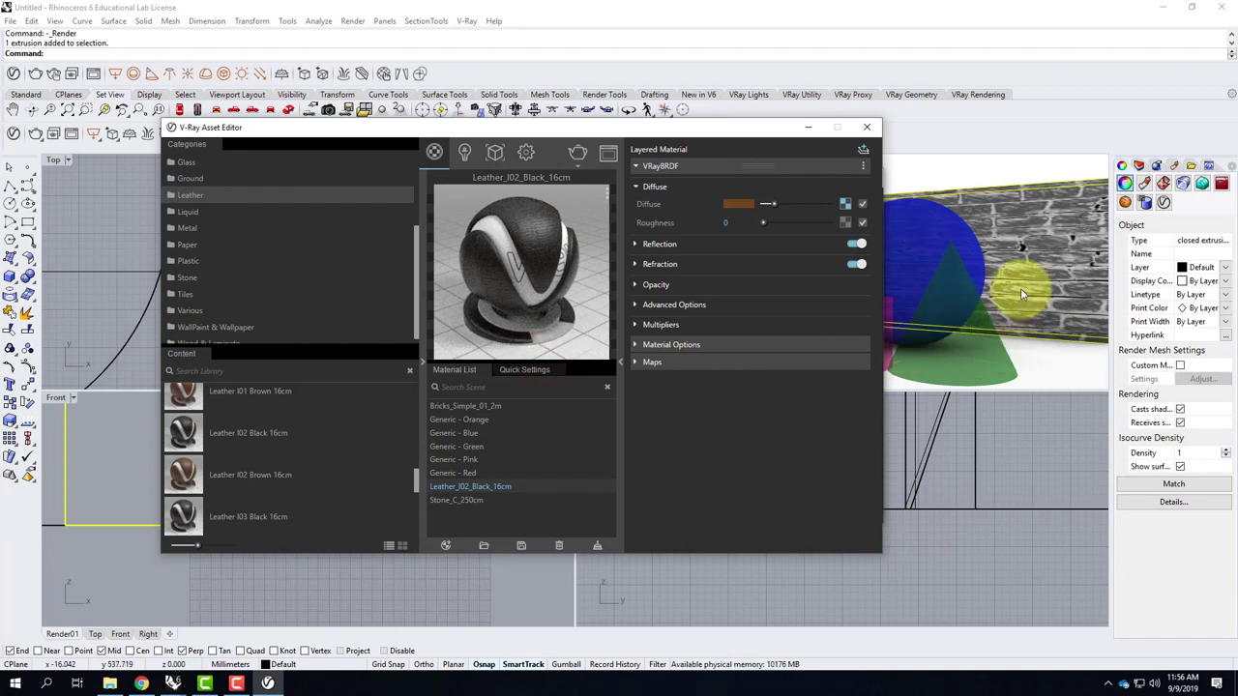
{"action": "right_click", "coordinate": [481, 488]}
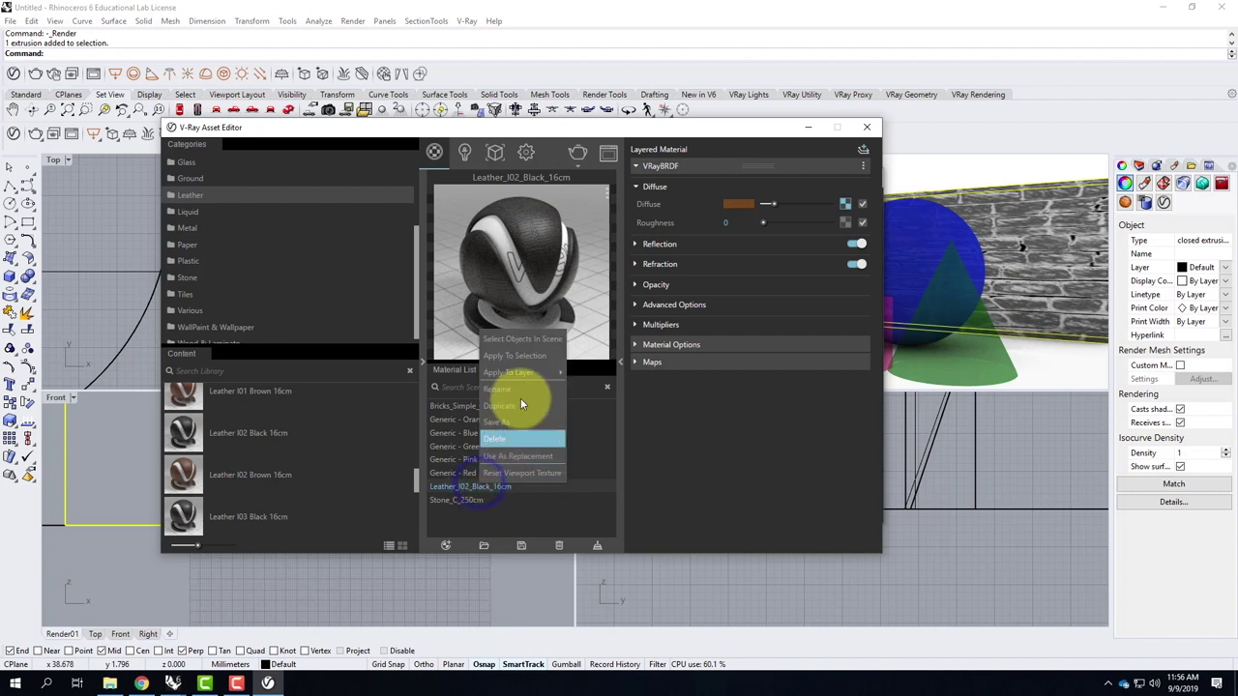
{"action": "left_click", "coordinate": [536, 358]}
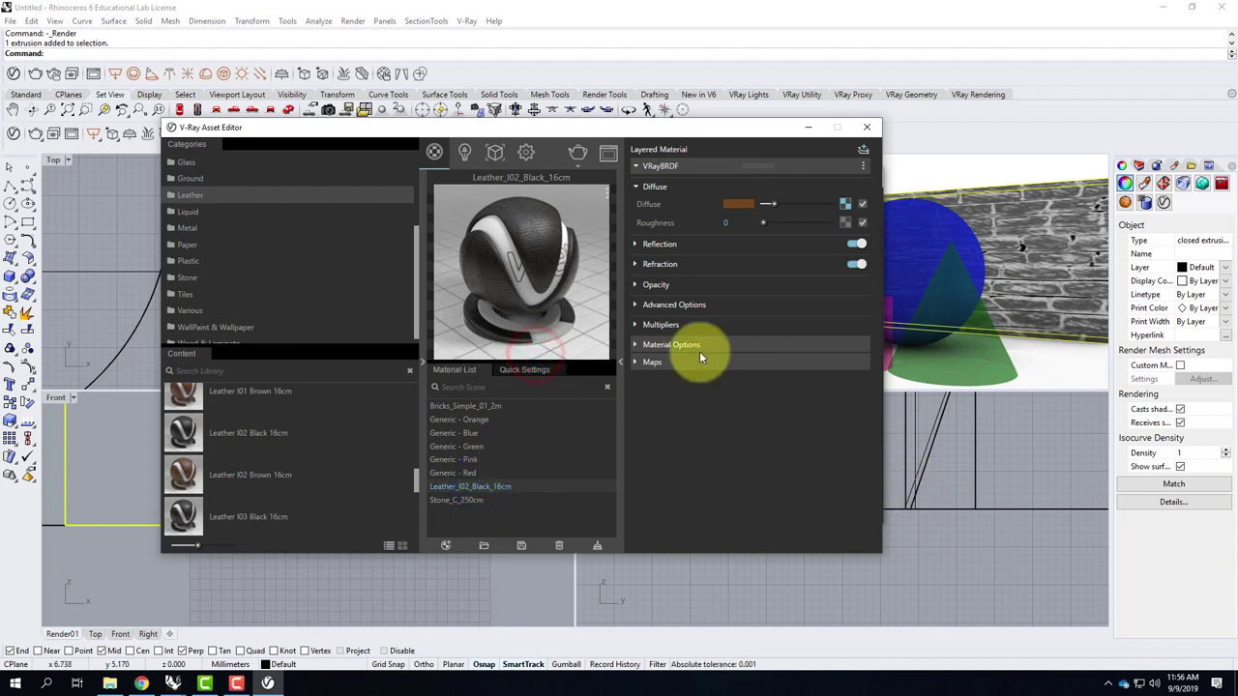
Step: Add Paper Lamp B 20cm from the Paper category and review its two-sided settings
{"action": "left_click", "coordinate": [187, 244]}
{"action": "left_click", "coordinate": [188, 435]}
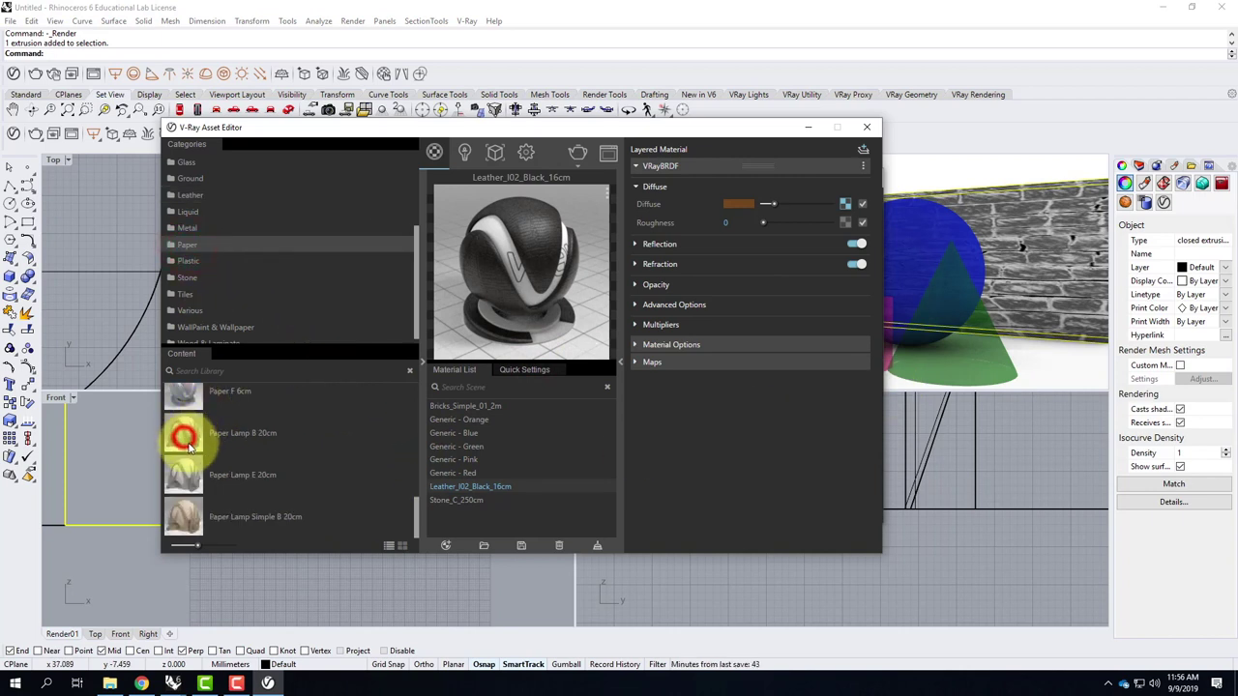
{"action": "left_click_drag", "start_coordinate": [189, 447], "coordinate": [480, 511]}
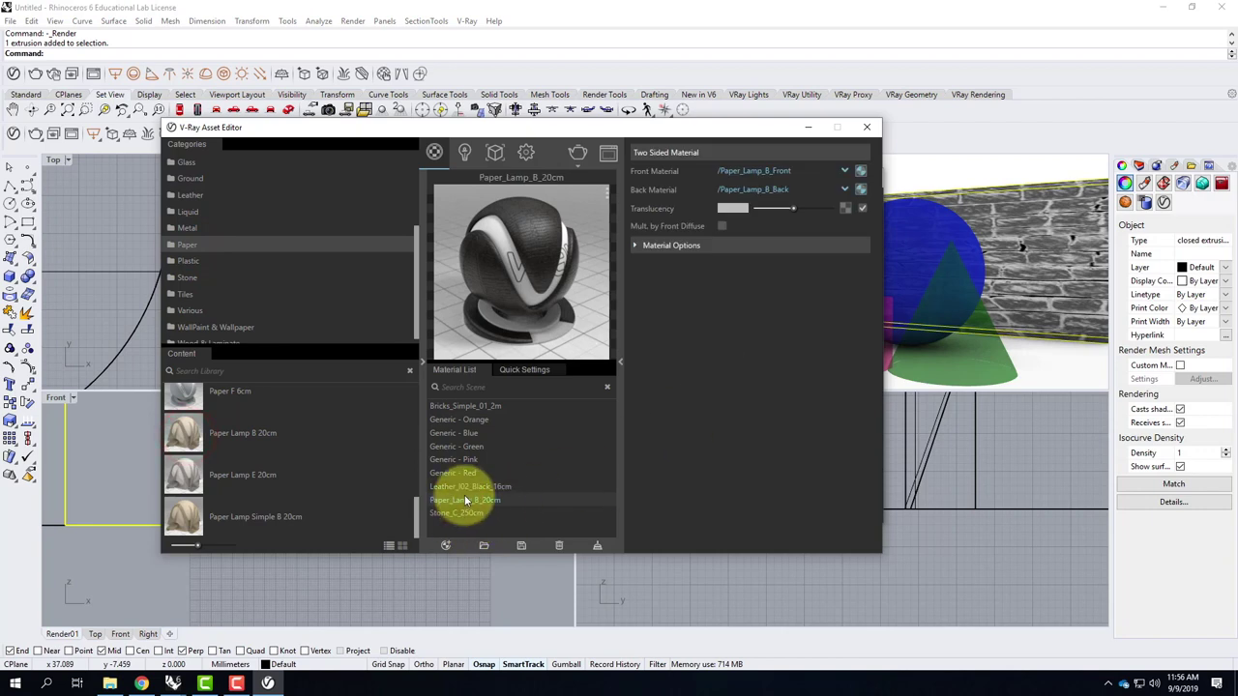
{"action": "left_click", "coordinate": [468, 485]}
{"action": "left_click", "coordinate": [466, 501]}
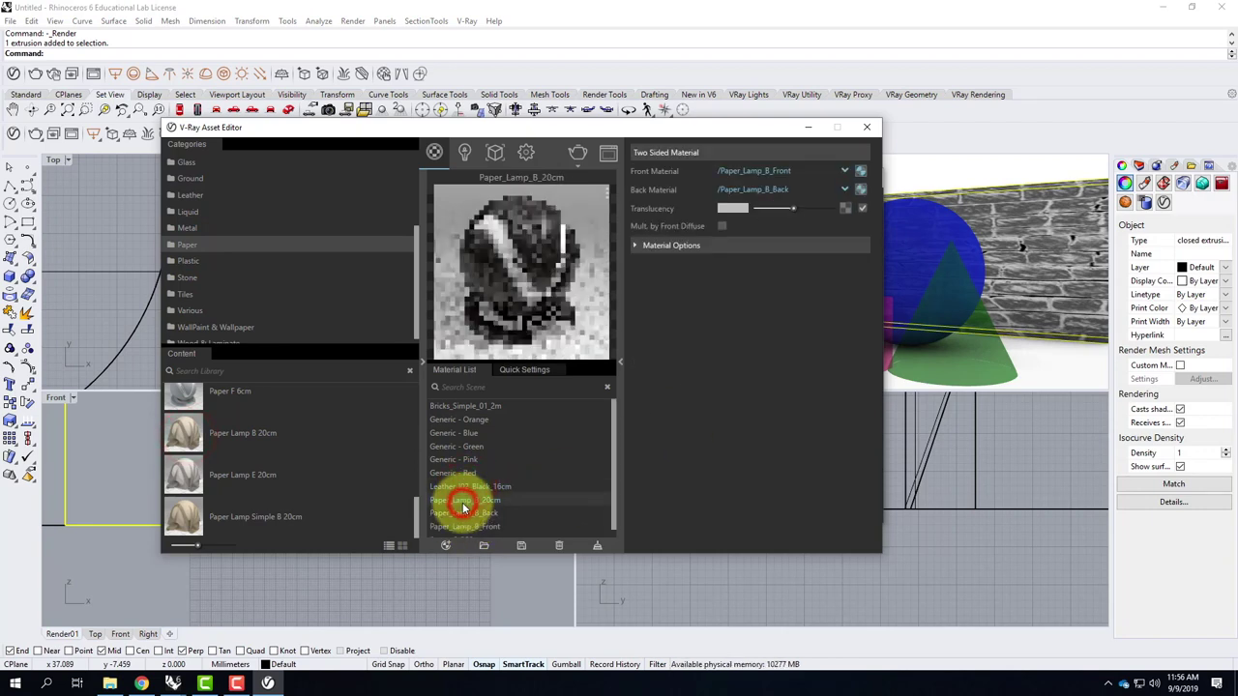
{"action": "left_click", "coordinate": [462, 514]}
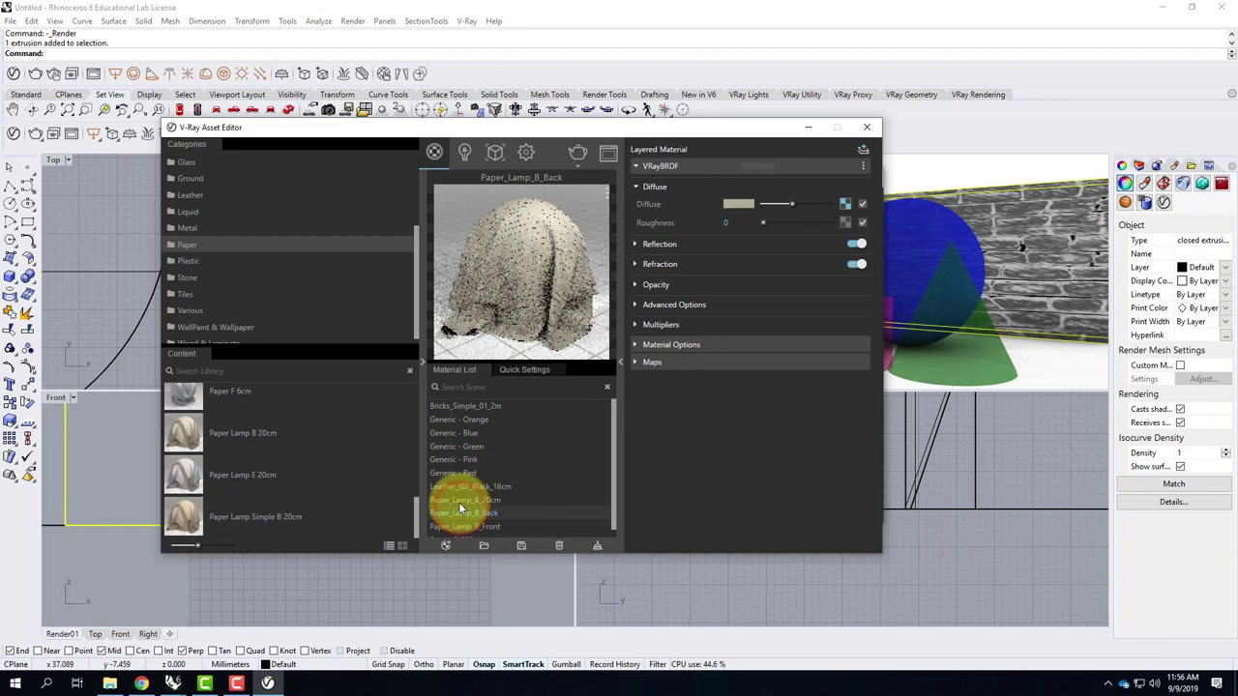
{"action": "left_click_drag", "start_coordinate": [526, 123], "coordinate": [375, 109]}
{"action": "left_click", "coordinate": [316, 484]}
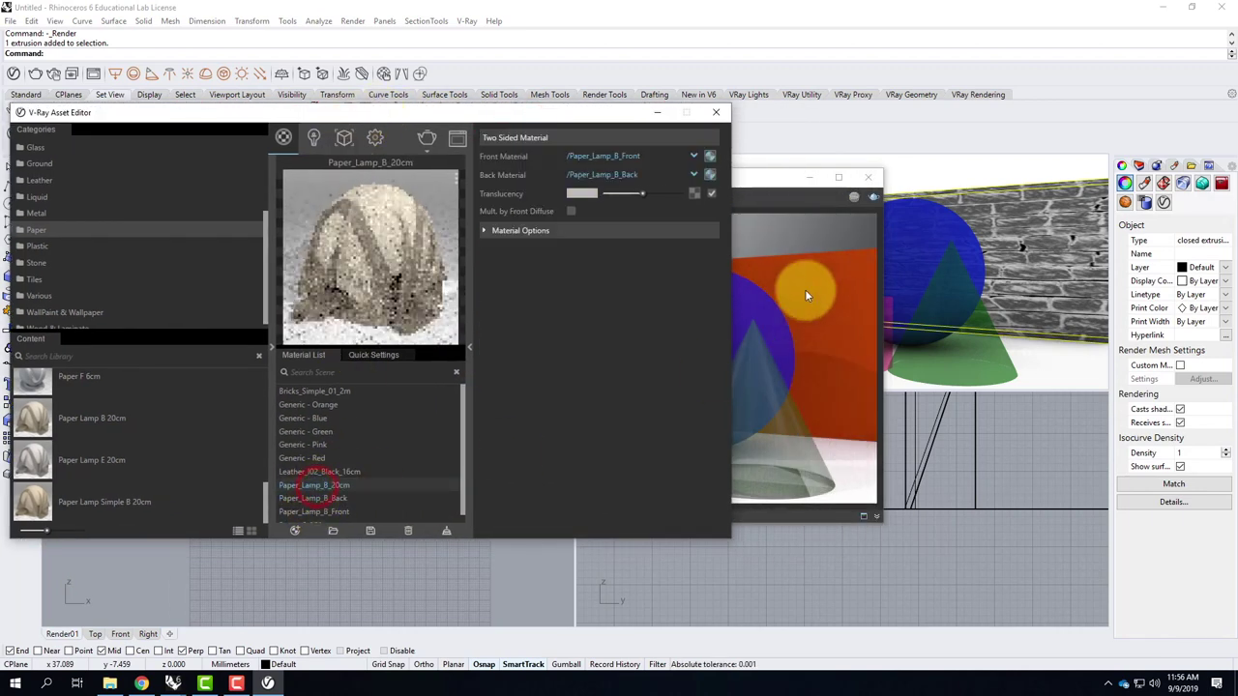
Step: Select the cone and apply Paper_Lamp_B_20cm to it
{"action": "left_click", "coordinate": [930, 365]}
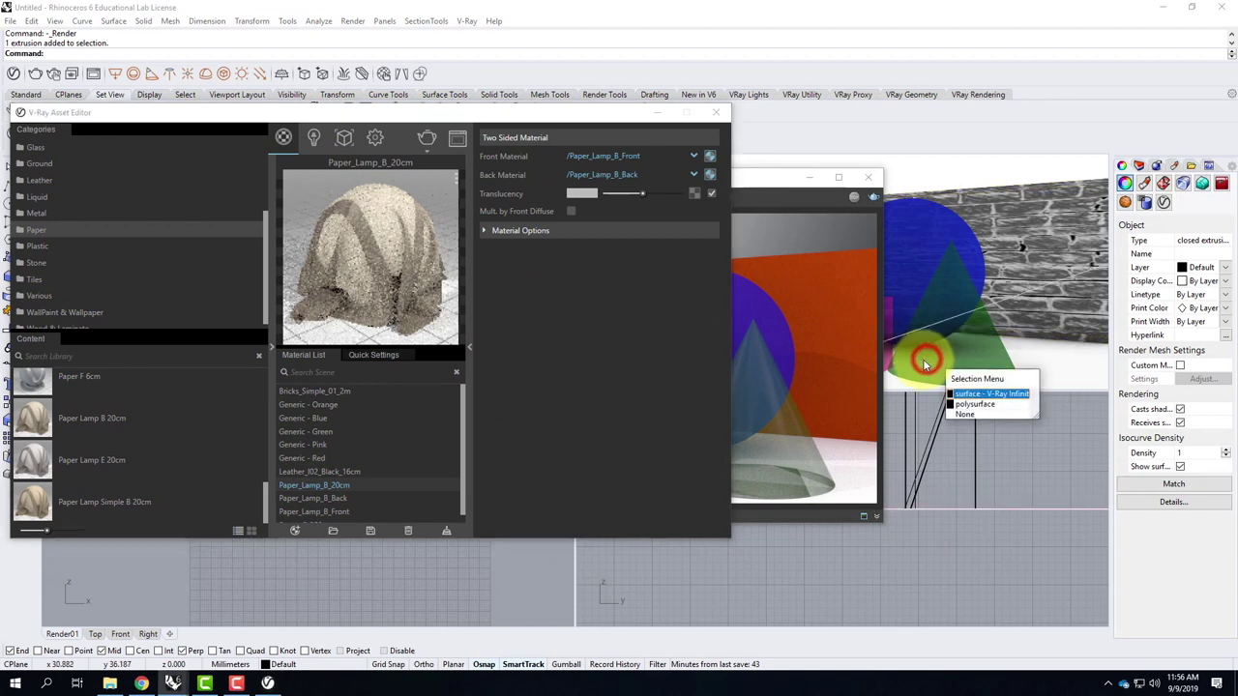
{"action": "left_click", "coordinate": [982, 410]}
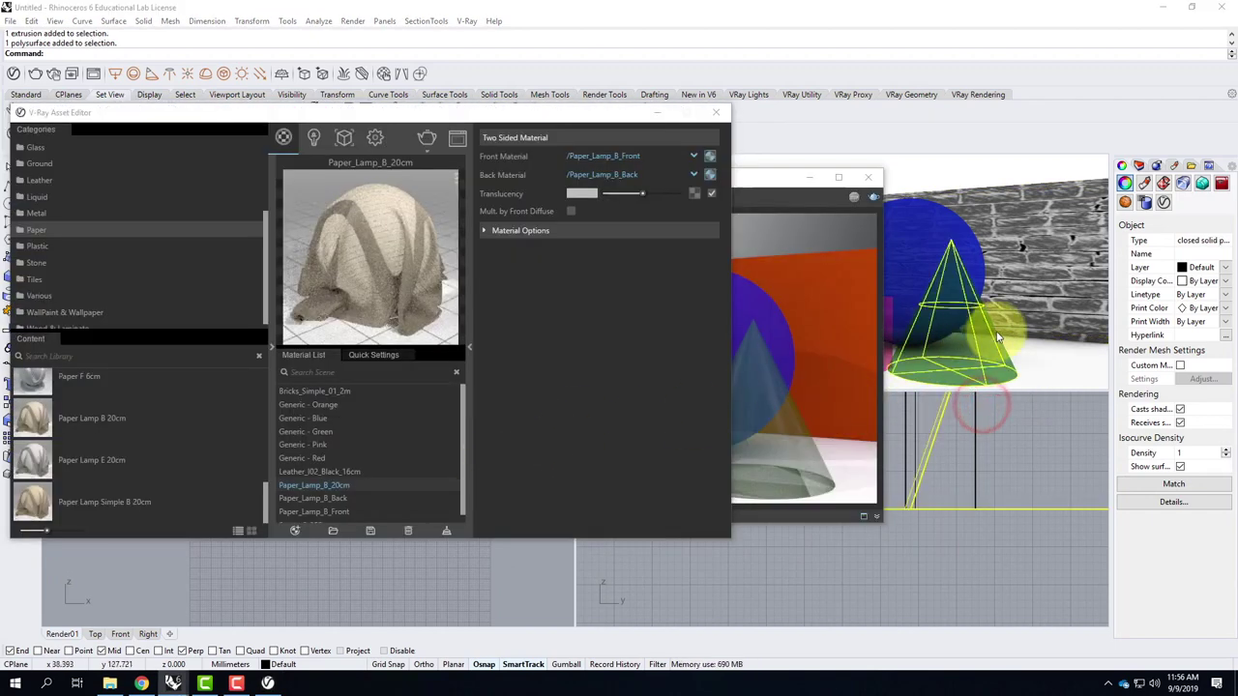
{"action": "left_click", "coordinate": [326, 489]}
{"action": "right_click", "coordinate": [326, 488]}
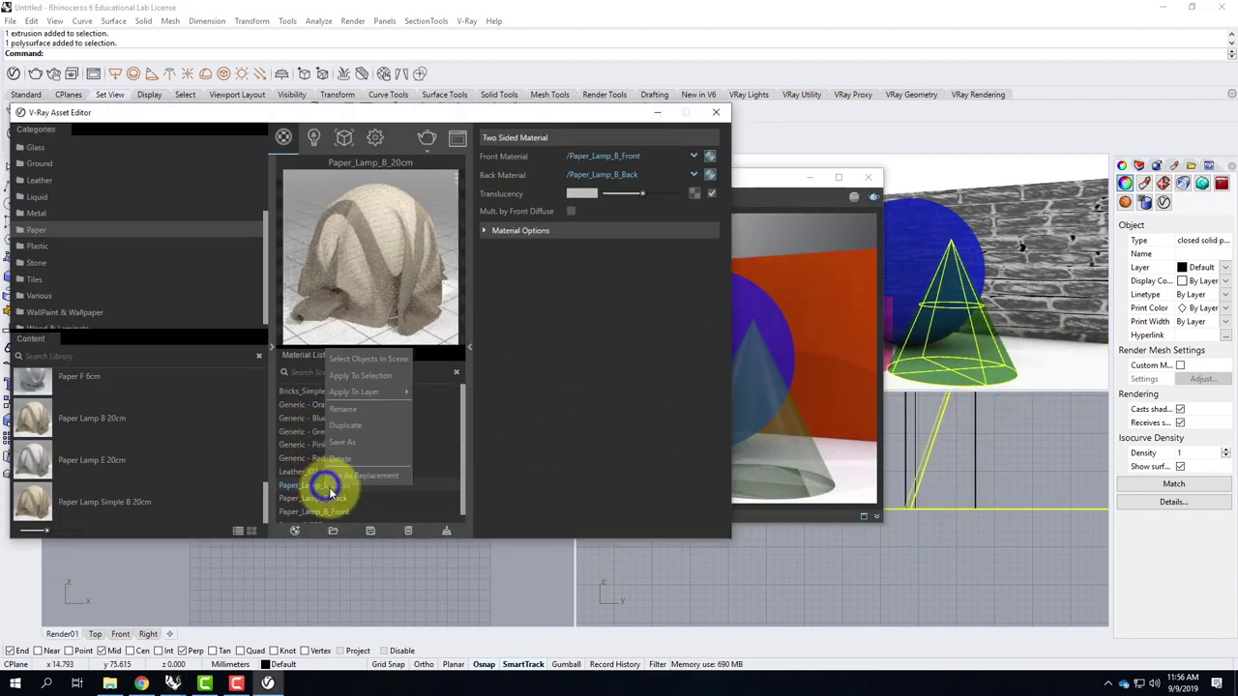
{"action": "left_click", "coordinate": [398, 378]}
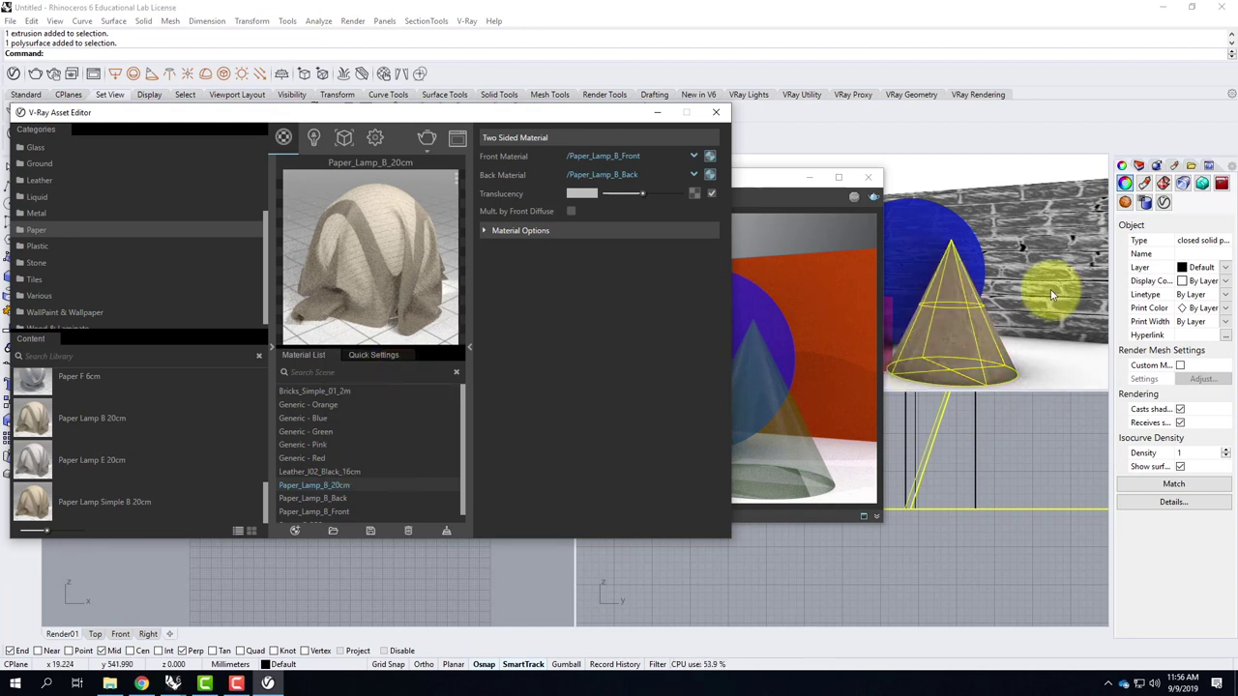
Step: Save the render as Render01-4.png and minimize the frame buffer
{"action": "left_click", "coordinate": [779, 181]}
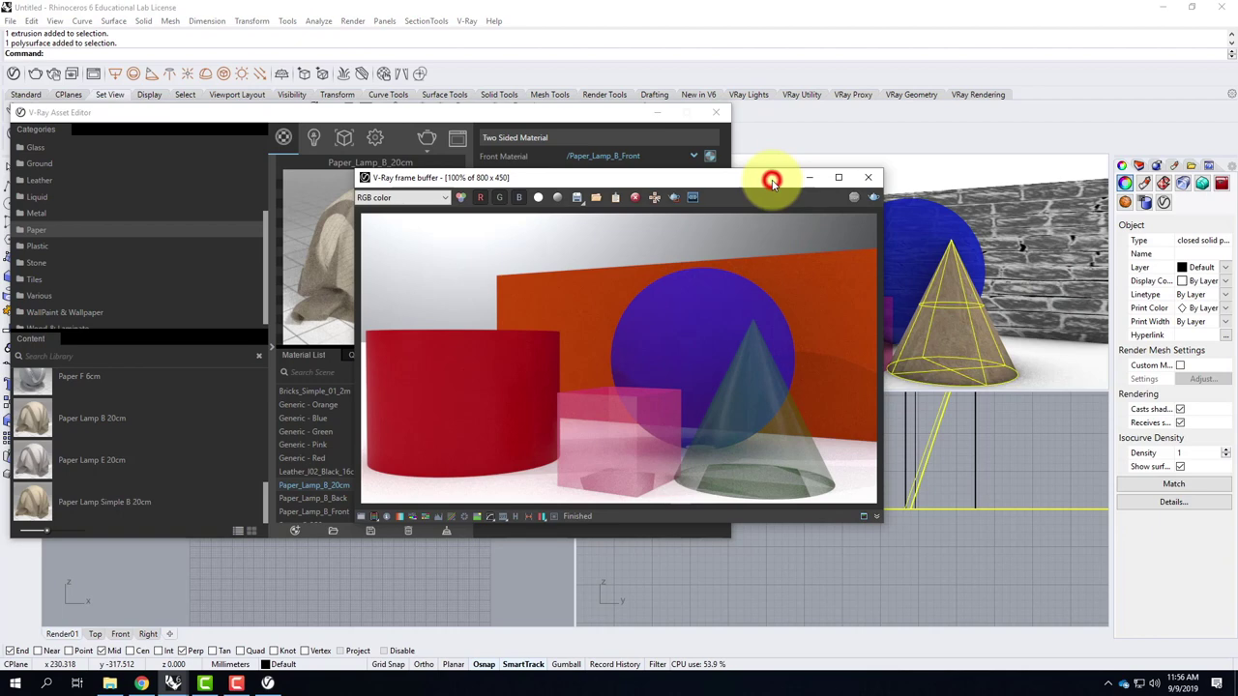
{"action": "left_click", "coordinate": [577, 197]}
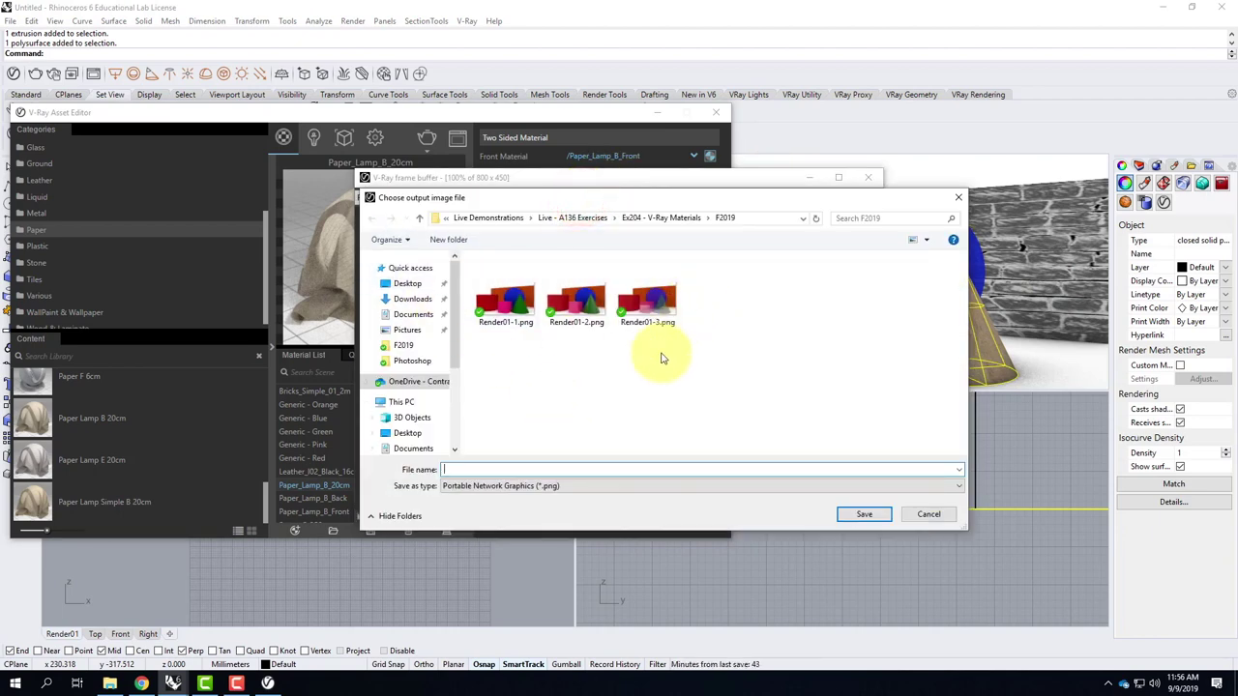
{"action": "left_click", "coordinate": [643, 308]}
{"action": "left_click", "coordinate": [479, 469]}
{"action": "key", "text": "BackSpace"}
{"action": "type", "text": "4"}
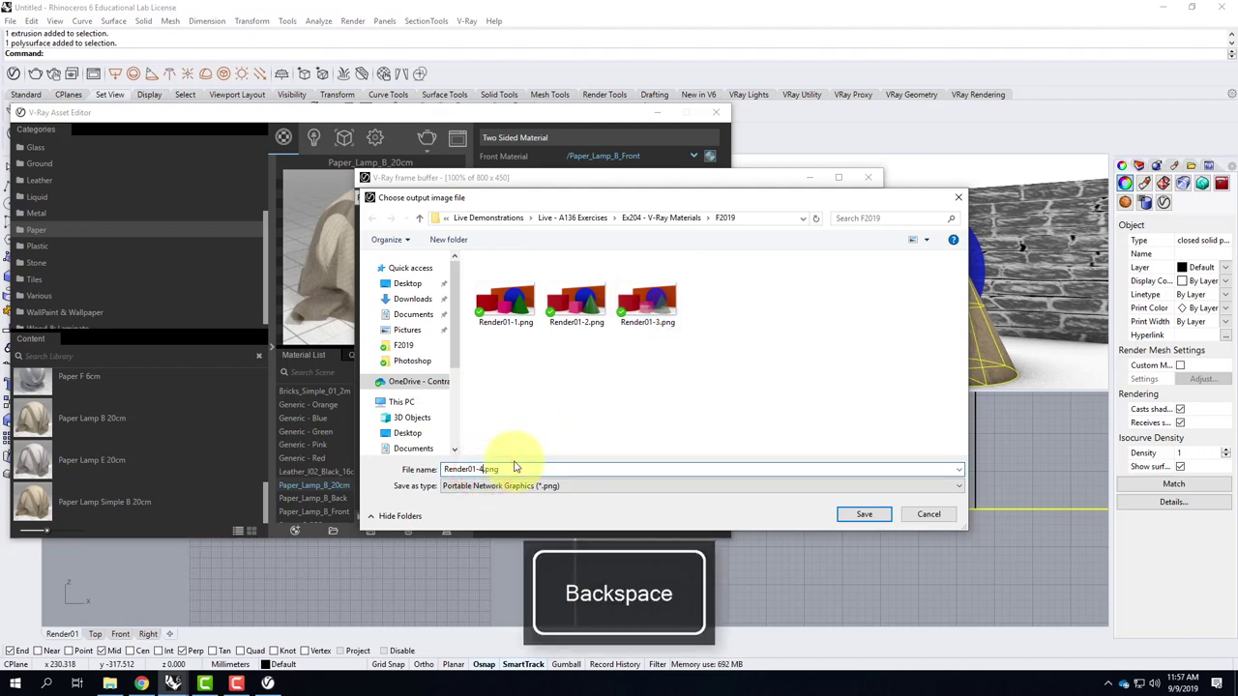
{"action": "left_click", "coordinate": [885, 512]}
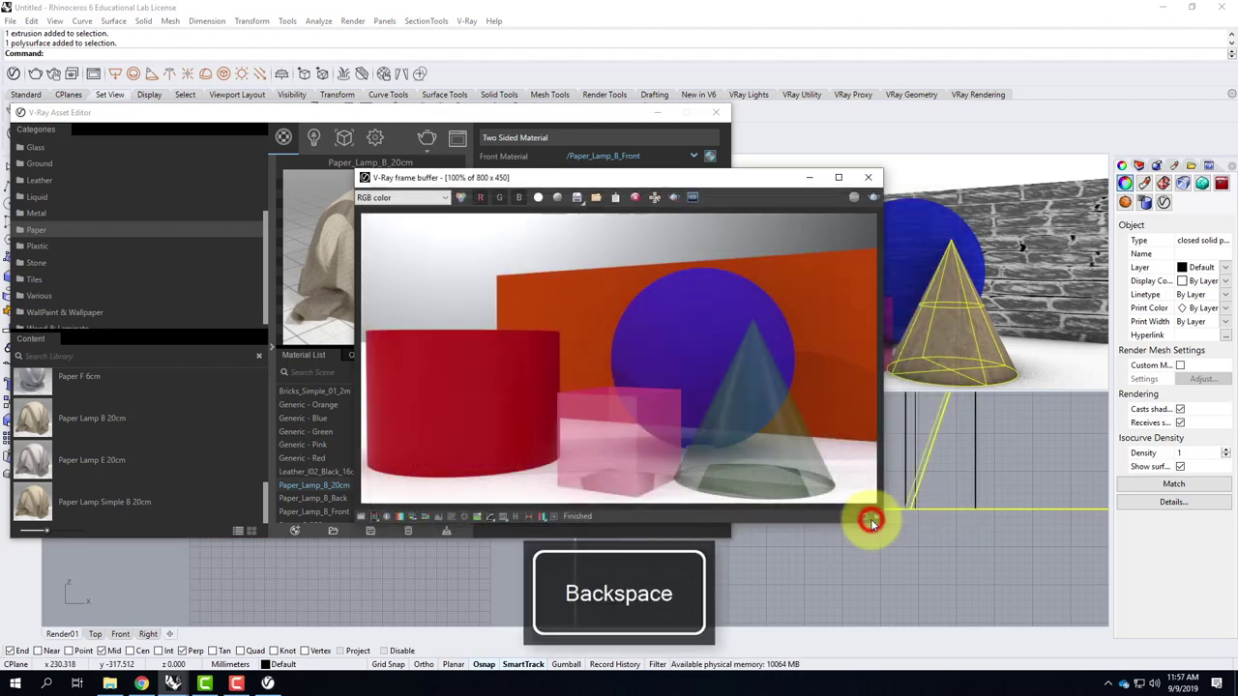
{"action": "left_click", "coordinate": [809, 177]}
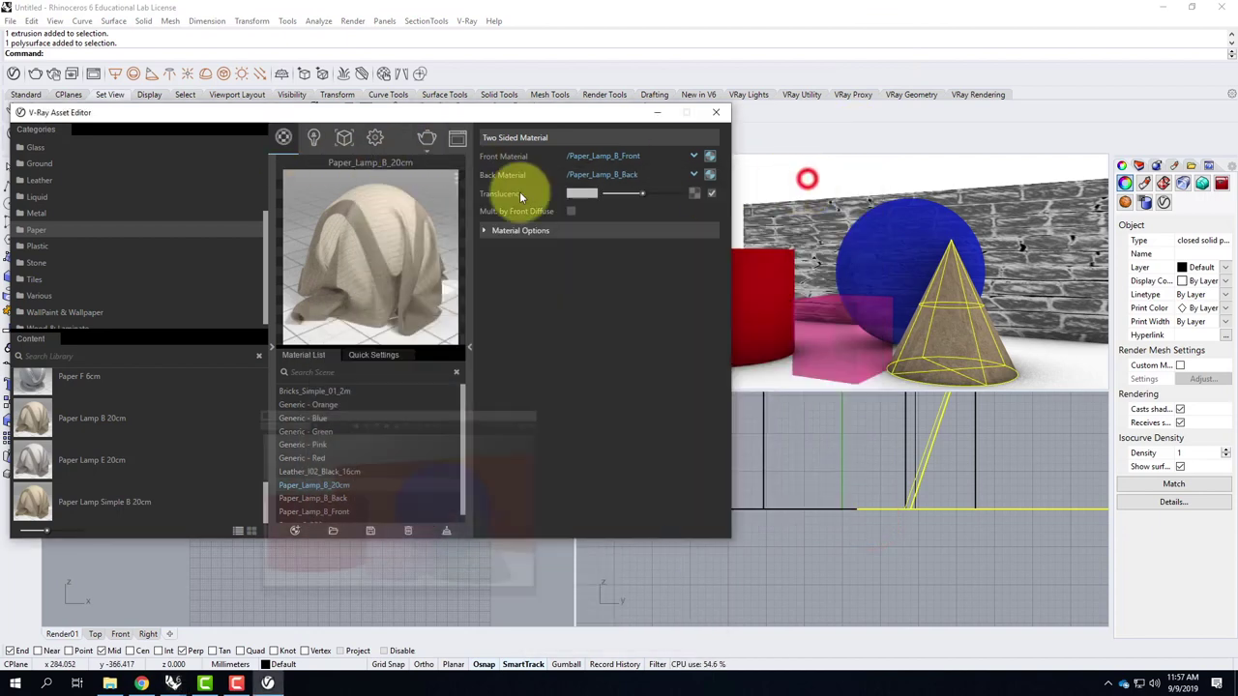
Step: Add Gem Ruby from the Various category's gems to the Material List
{"action": "left_click", "coordinate": [29, 295]}
{"action": "left_click", "coordinate": [34, 419]}
{"action": "left_click_drag", "start_coordinate": [32, 458], "coordinate": [396, 422]}
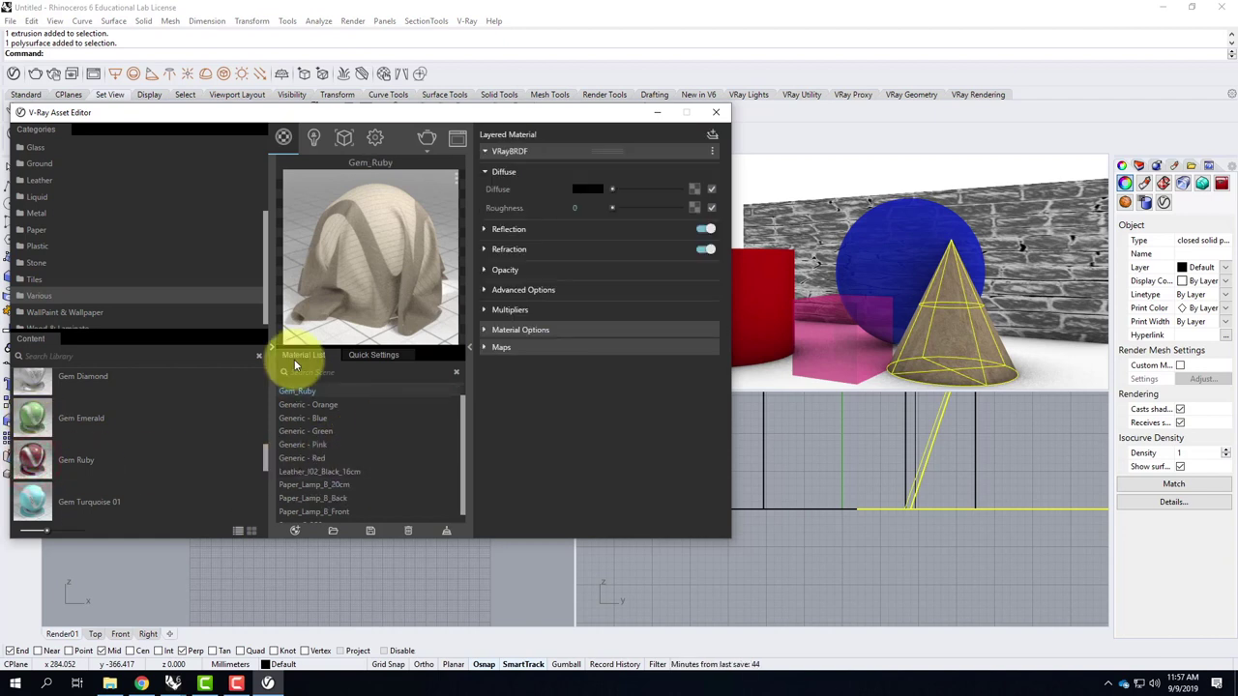
Step: Select the pink box and apply Gem_Ruby to it
{"action": "left_click", "coordinate": [762, 280]}
{"action": "left_click", "coordinate": [827, 308]}
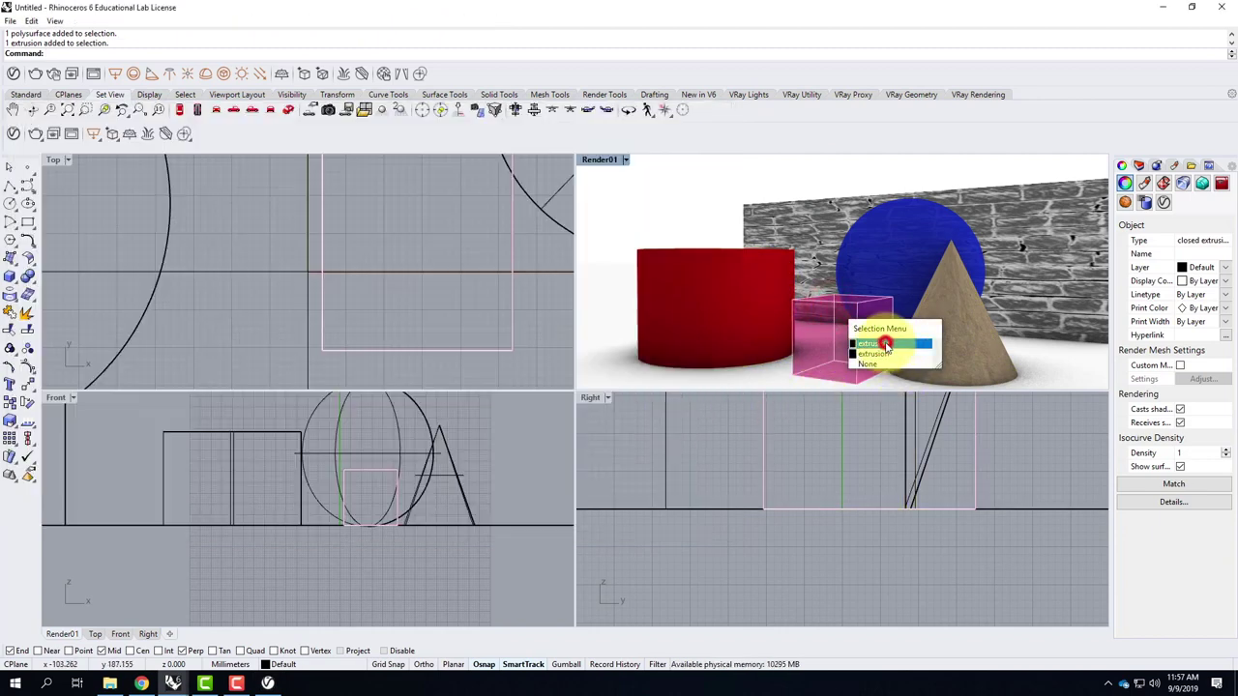
{"action": "left_click", "coordinate": [895, 354]}
{"action": "right_click", "coordinate": [307, 391]}
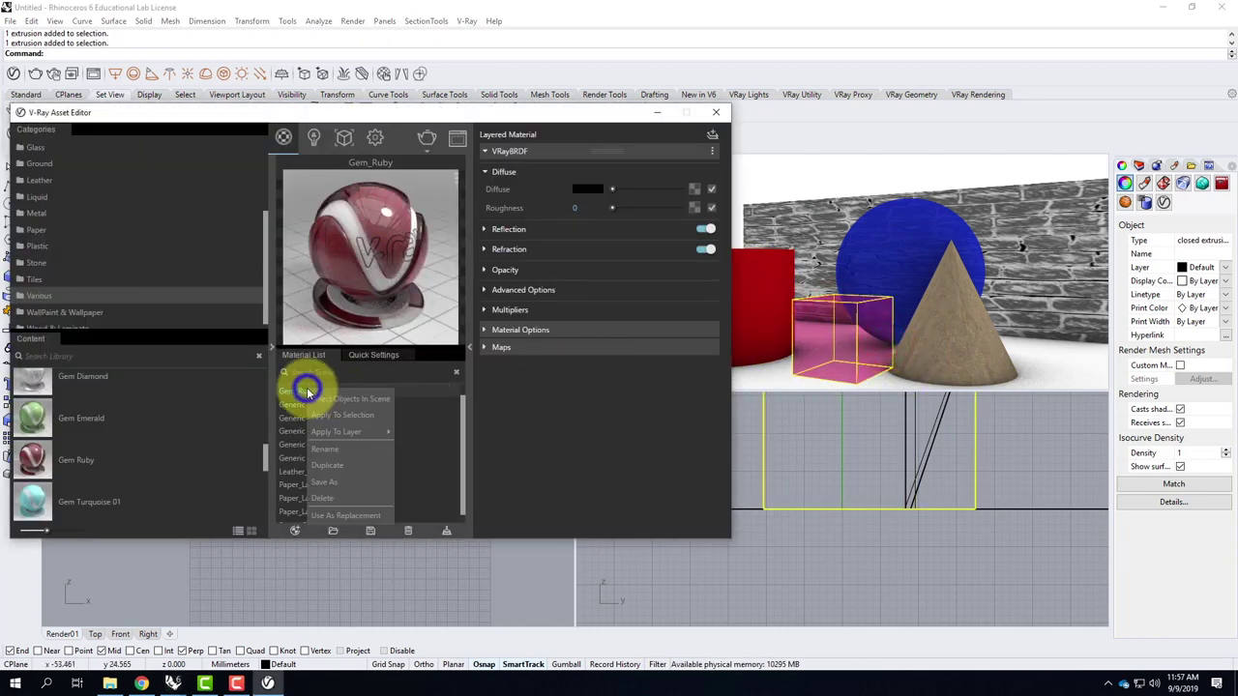
{"action": "left_click", "coordinate": [363, 417]}
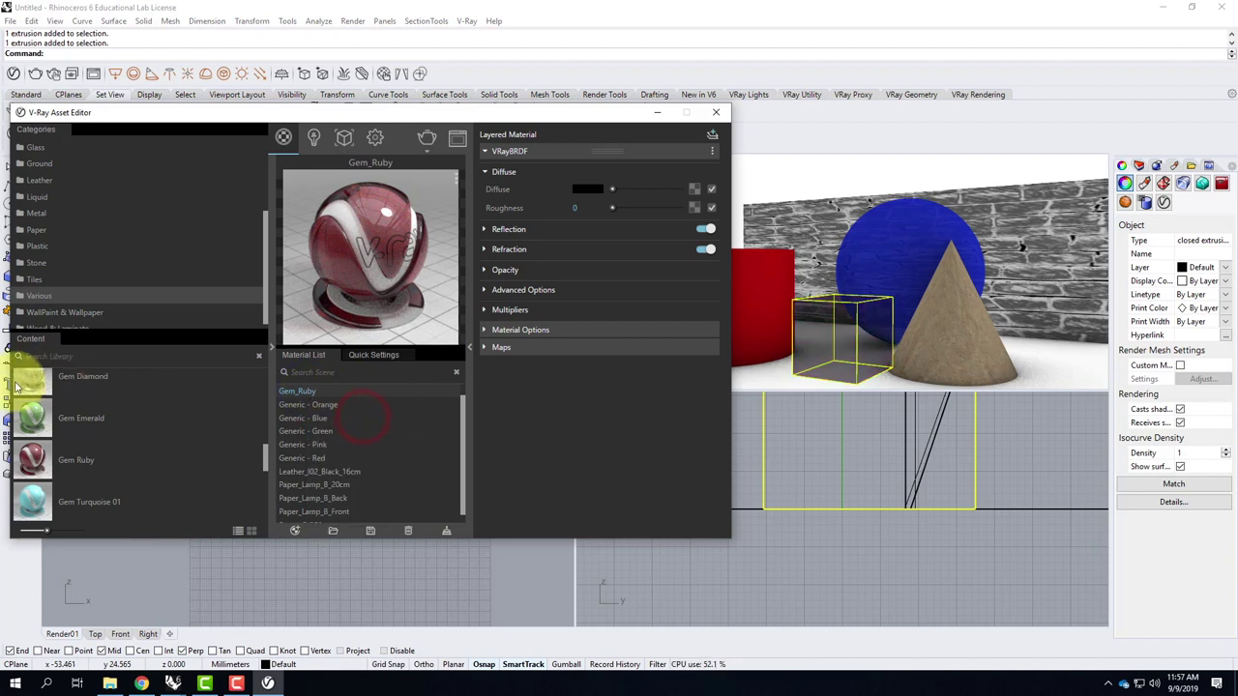
{"action": "left_click", "coordinate": [68, 311]}
Step: Add Veneer C01 120cm from Wood & Laminate and apply it to the red cylinder
{"action": "left_click", "coordinate": [46, 322]}
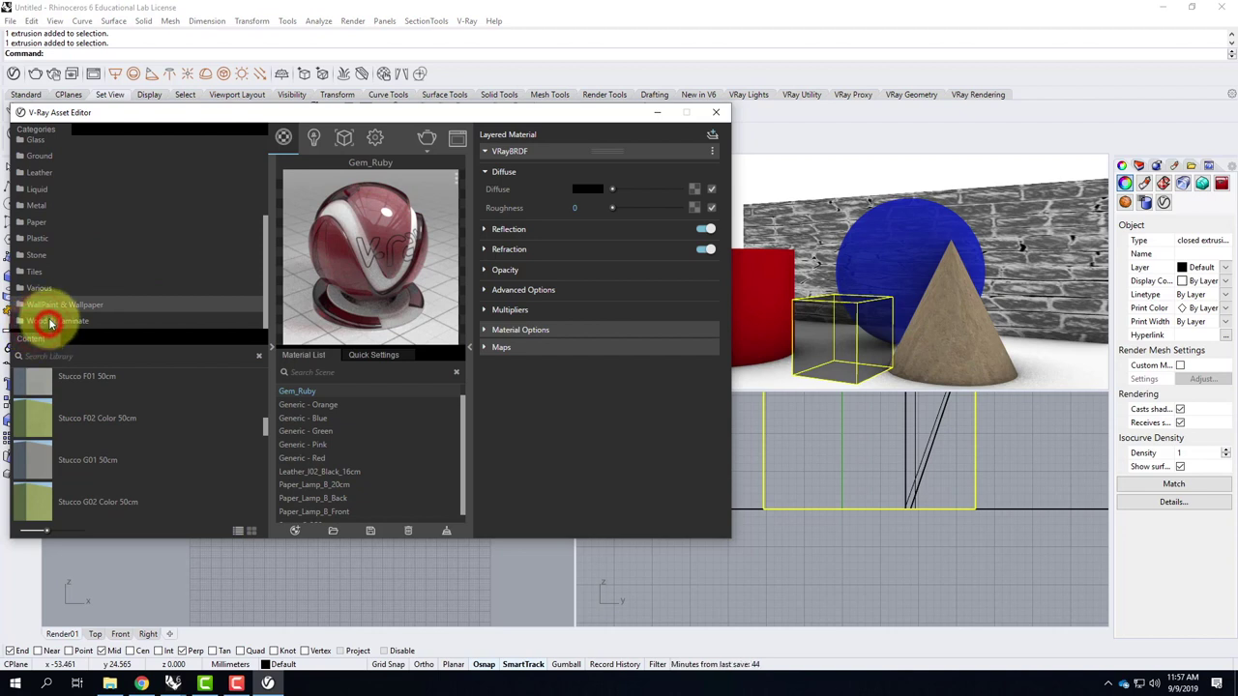
{"action": "scroll", "coordinate": [100, 446], "scroll_direction": "down", "scroll_amount": 10}
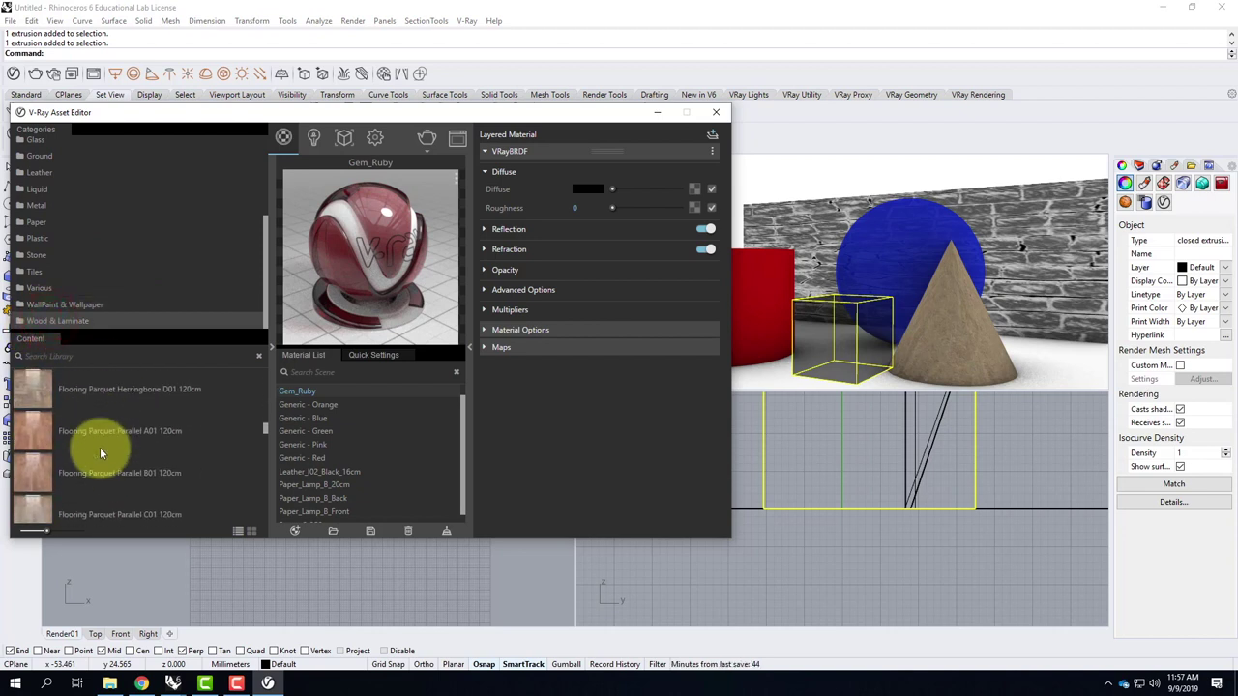
{"action": "scroll", "coordinate": [121, 452], "scroll_direction": "down", "scroll_amount": 5}
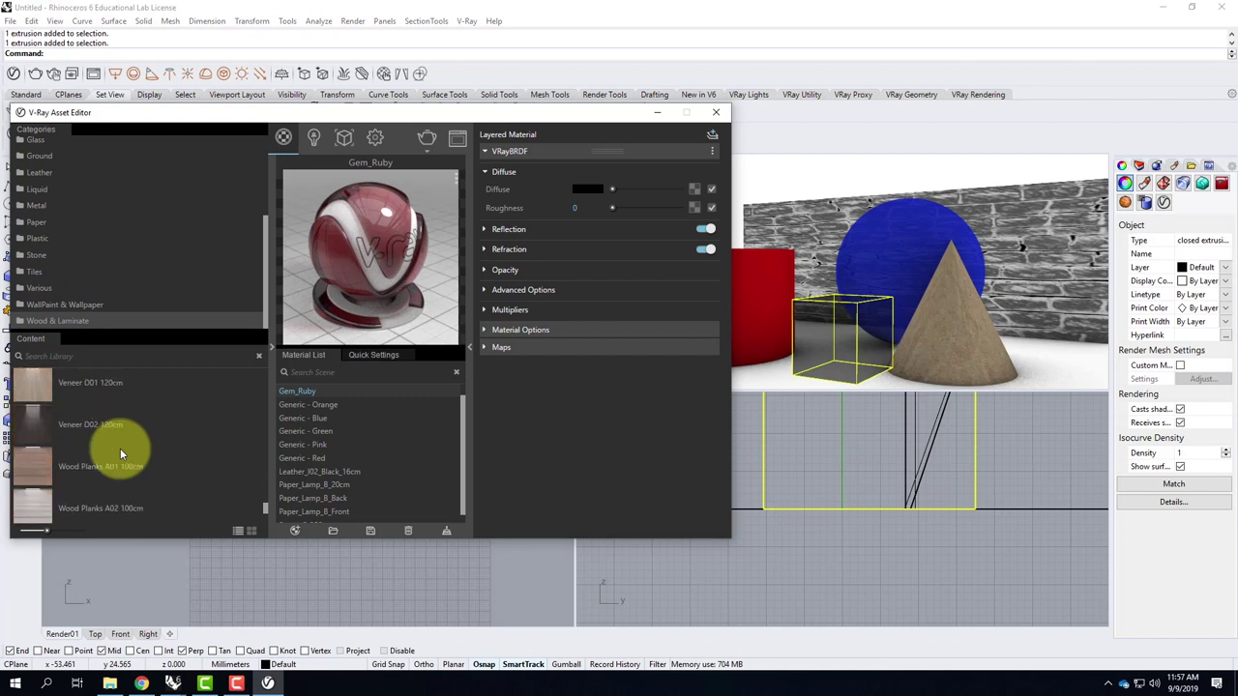
{"action": "scroll", "coordinate": [29, 461], "scroll_direction": "up", "scroll_amount": 3}
{"action": "left_click_drag", "start_coordinate": [40, 433], "coordinate": [364, 423]}
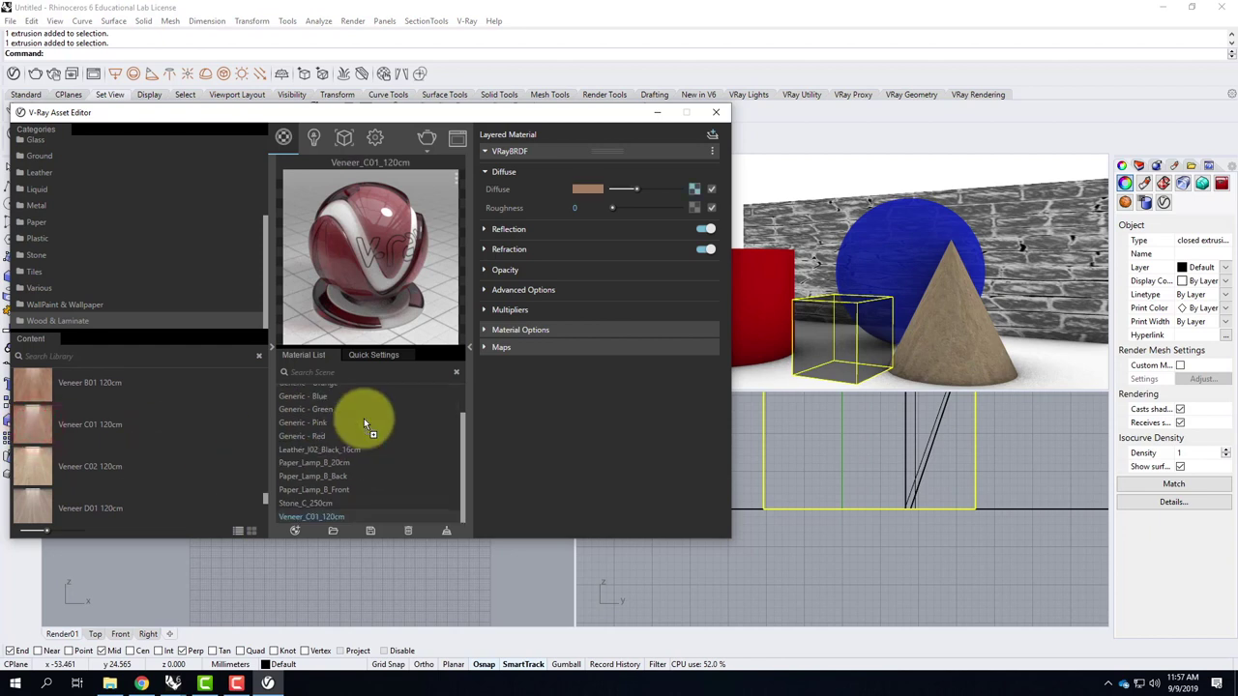
{"action": "left_click", "coordinate": [771, 292]}
{"action": "right_click", "coordinate": [308, 518]}
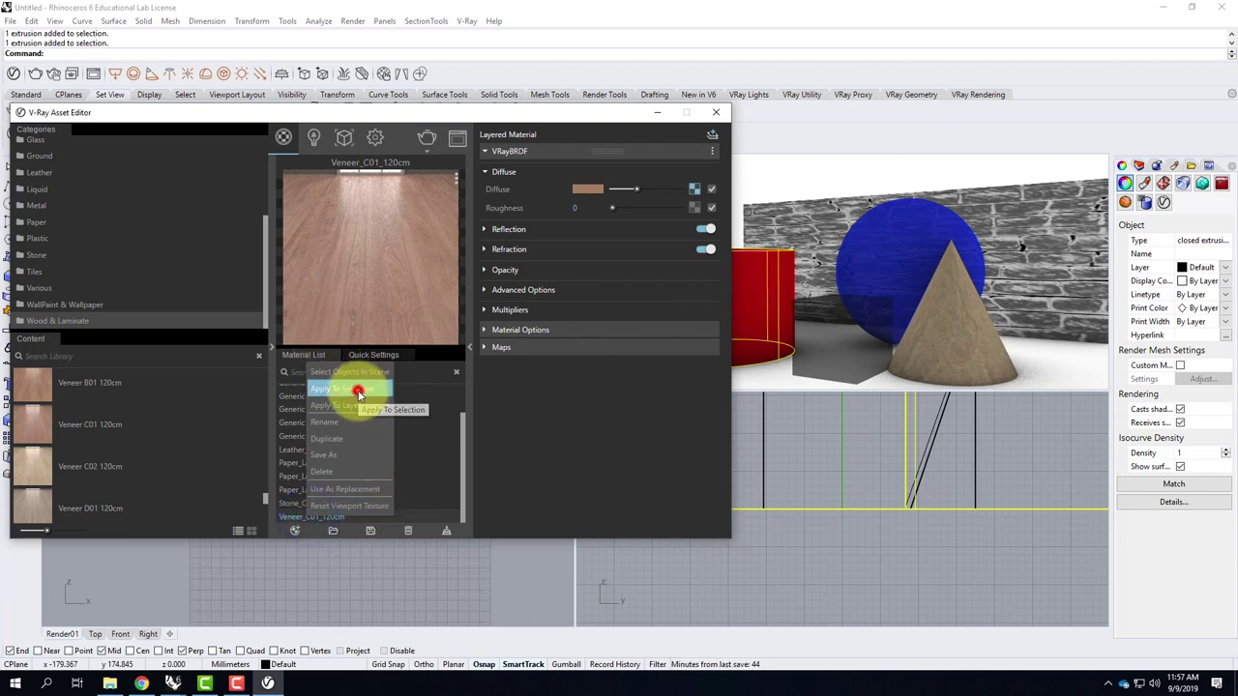
{"action": "left_click", "coordinate": [353, 390]}
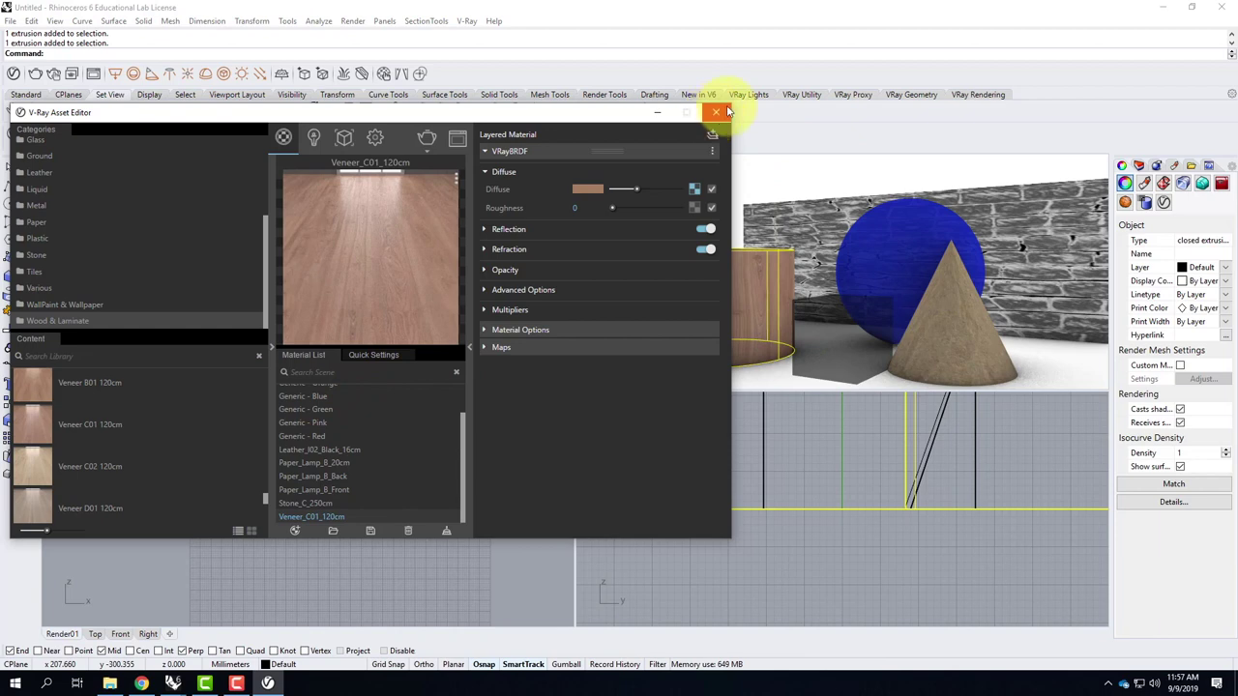
Step: Apply Metal Pattern J bmp 5cm to the blue sphere, then start the render
{"action": "left_click", "coordinate": [923, 249]}
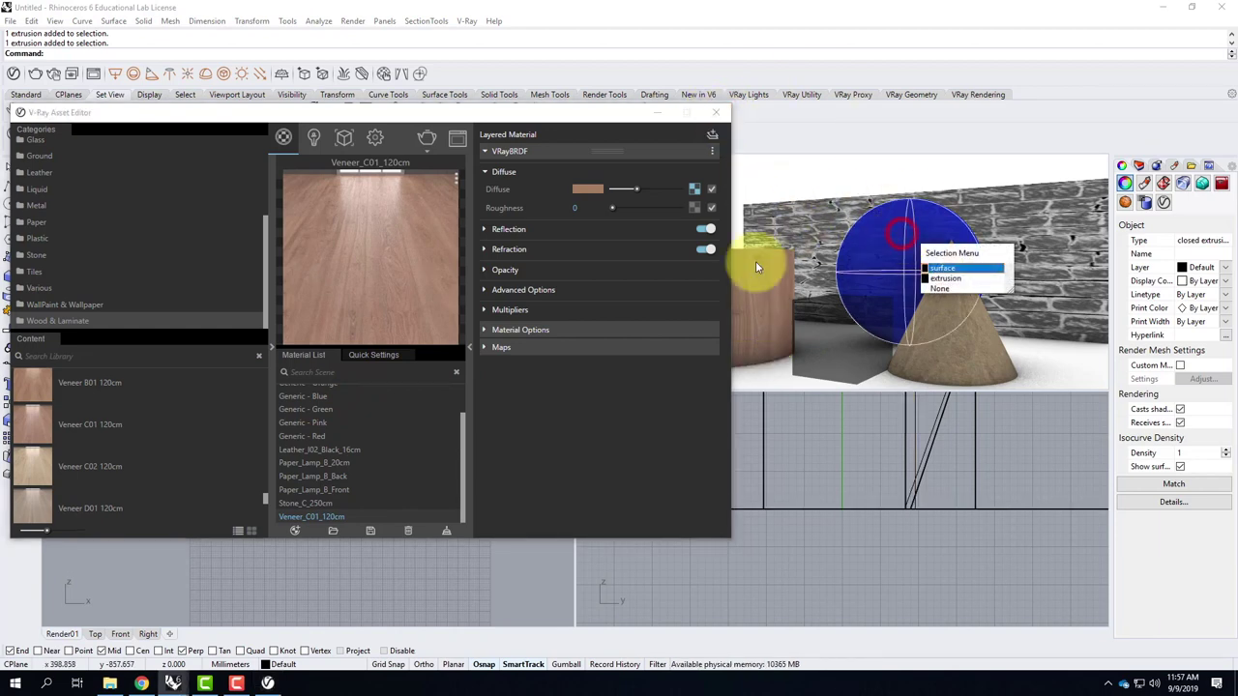
{"action": "left_click", "coordinate": [943, 268]}
{"action": "left_click", "coordinate": [29, 205]}
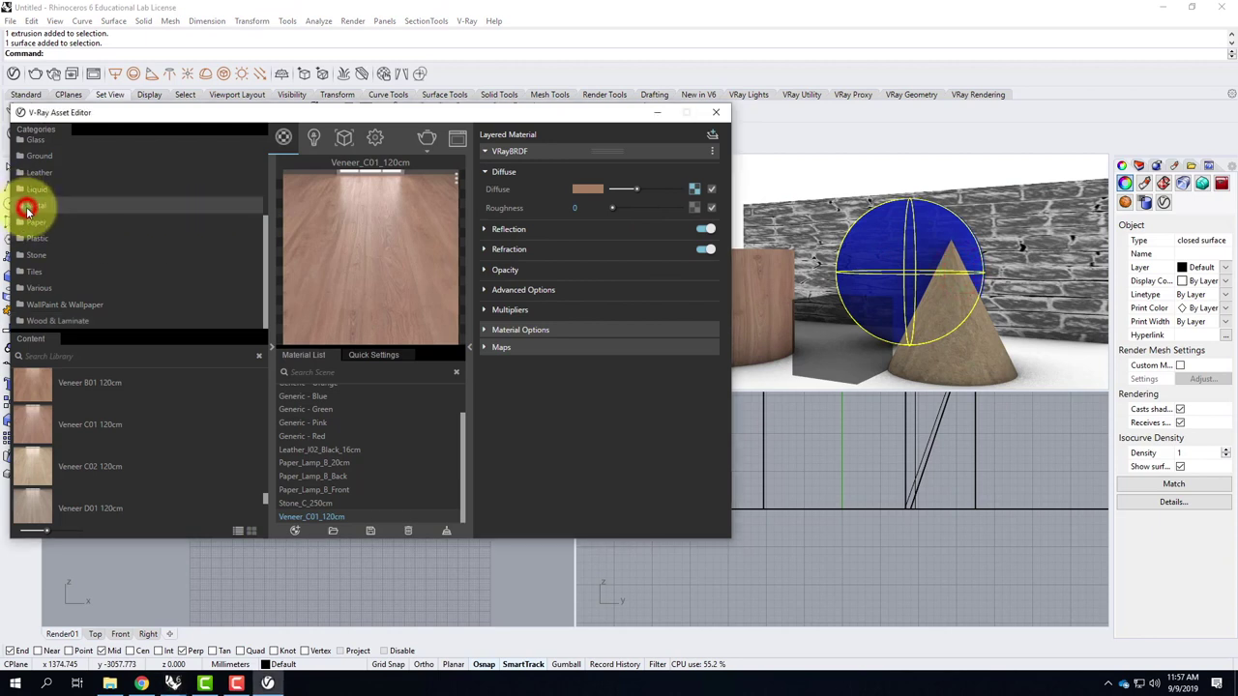
{"action": "scroll", "coordinate": [150, 443], "scroll_direction": "down", "scroll_amount": 7}
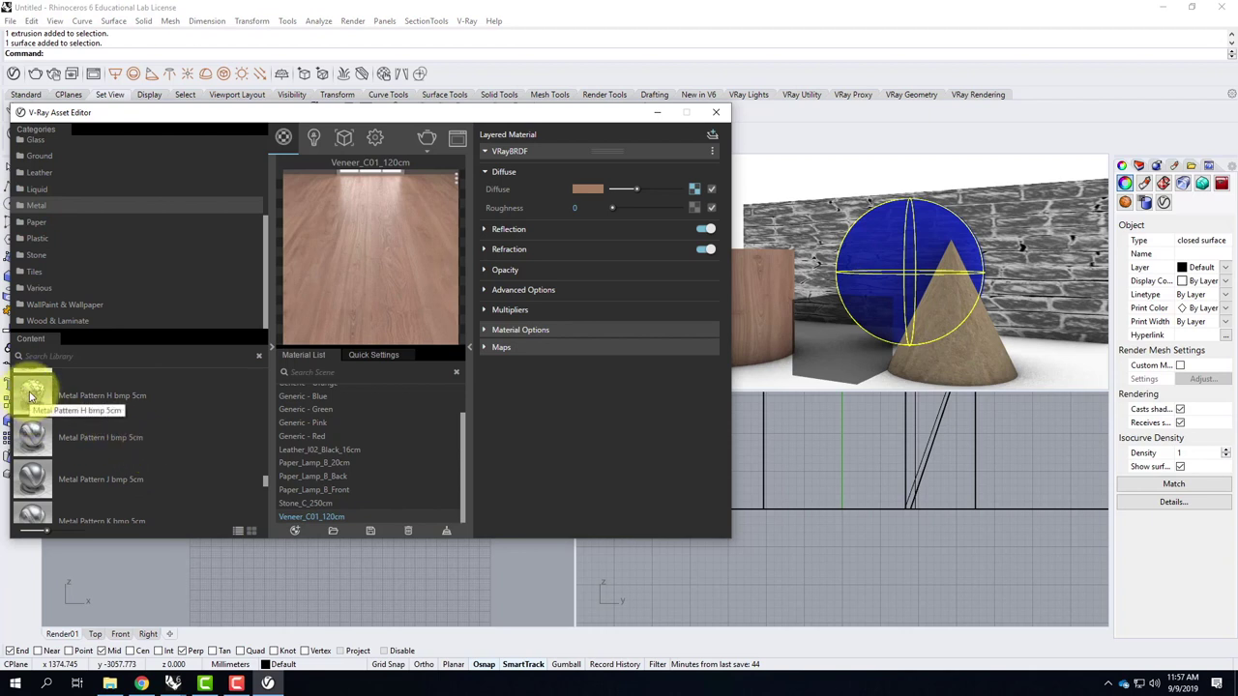
{"action": "left_click", "coordinate": [28, 479]}
{"action": "left_click_drag", "start_coordinate": [28, 479], "coordinate": [322, 452]}
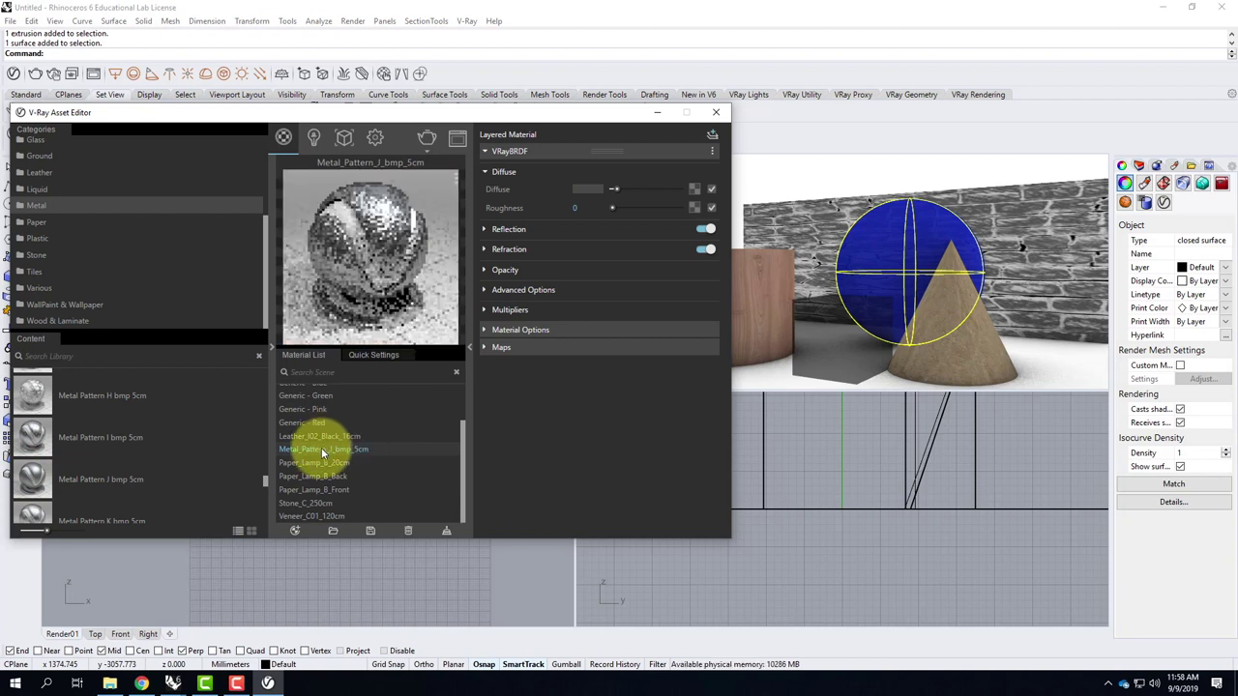
{"action": "right_click", "coordinate": [323, 451]}
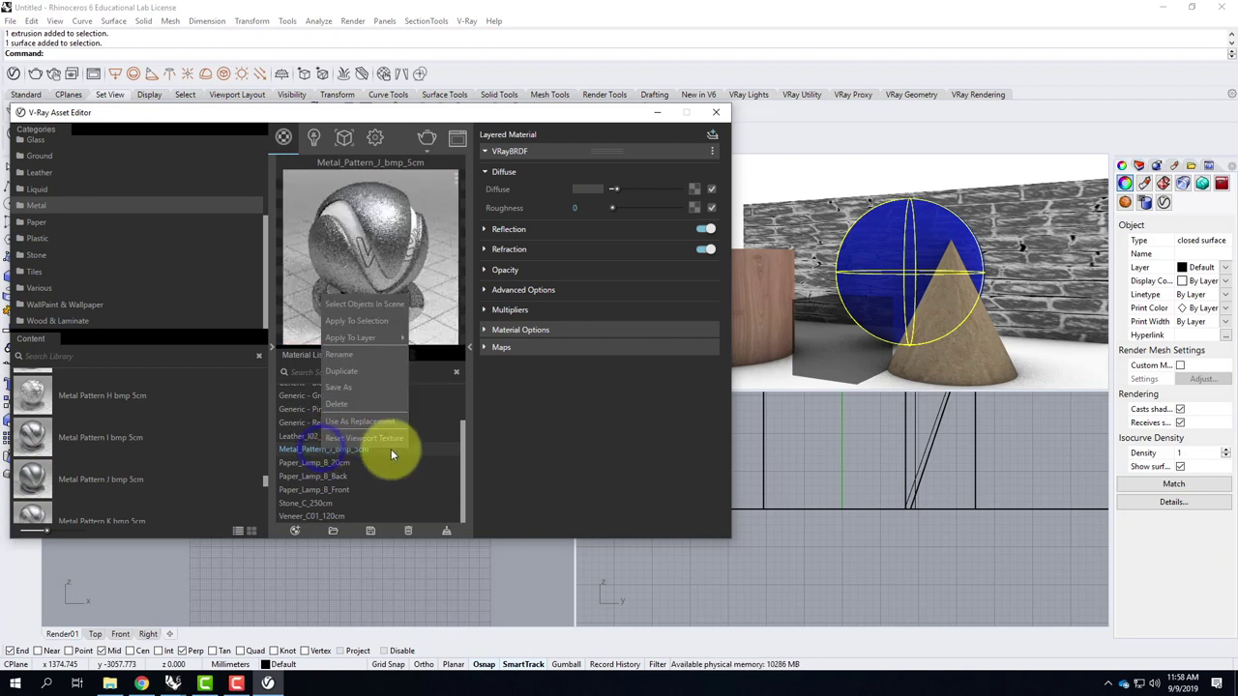
{"action": "left_click", "coordinate": [379, 320]}
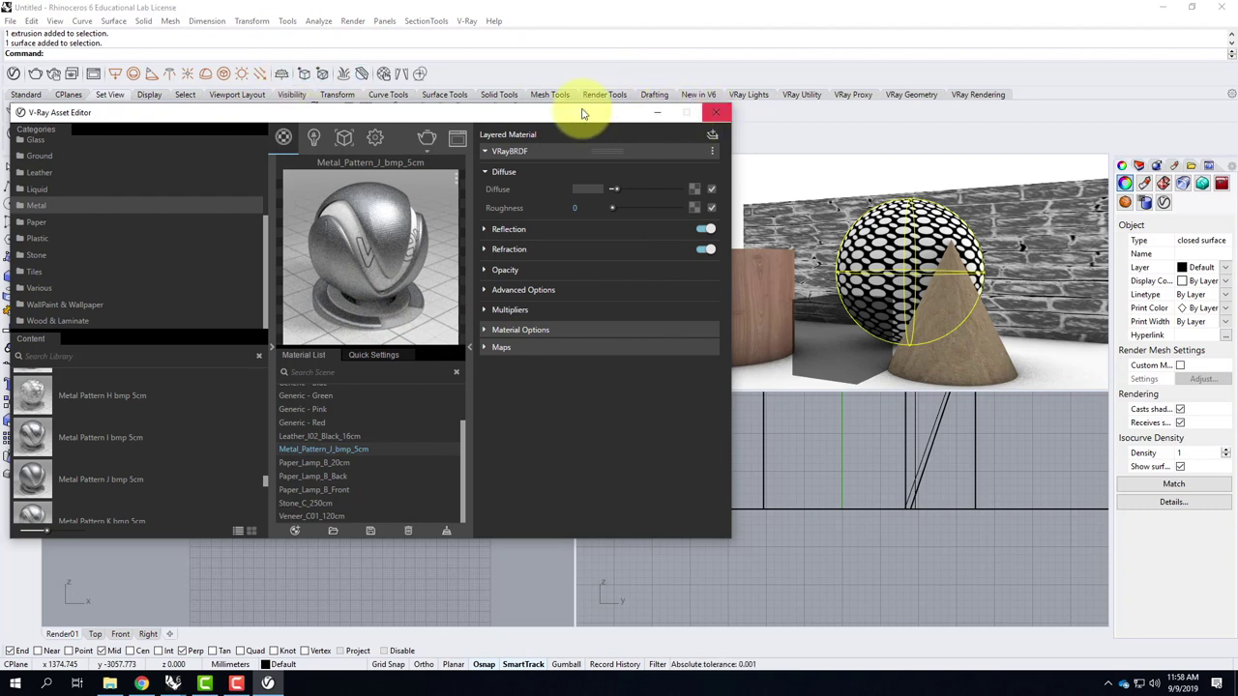
{"action": "left_click", "coordinate": [425, 137]}
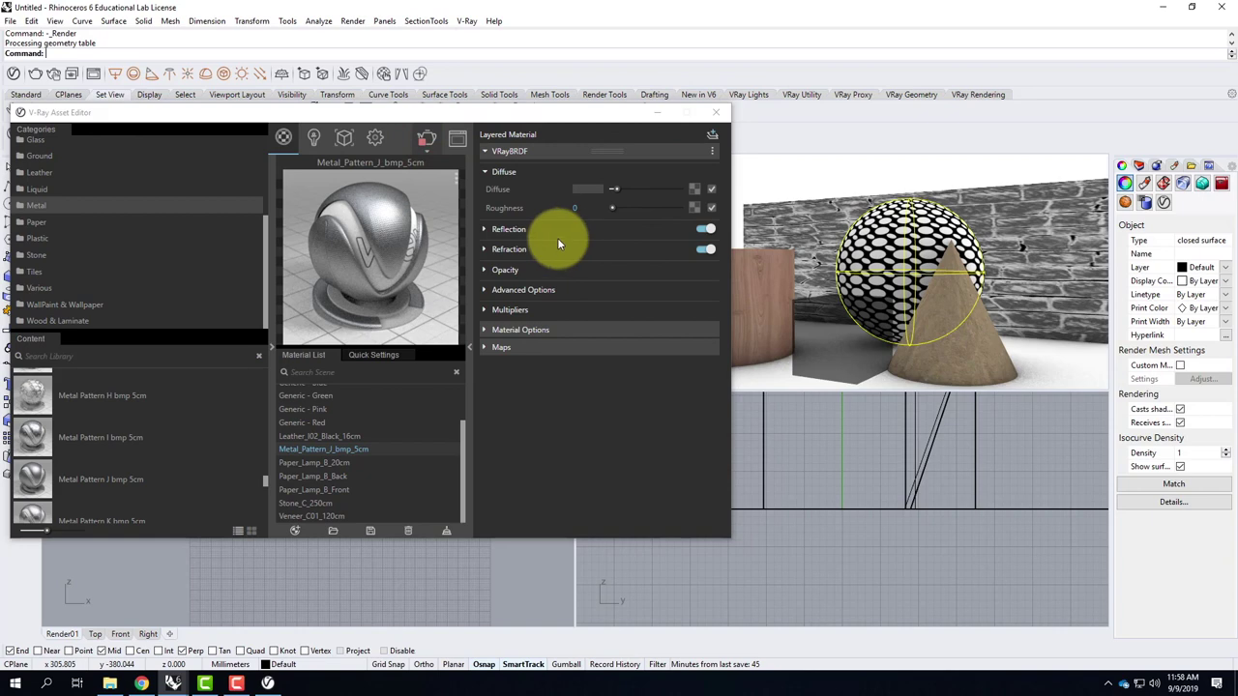
Step: Move the Asset Editor aside and bring the V-Ray frame buffer with the refining render to the front
{"action": "left_click", "coordinate": [457, 140]}
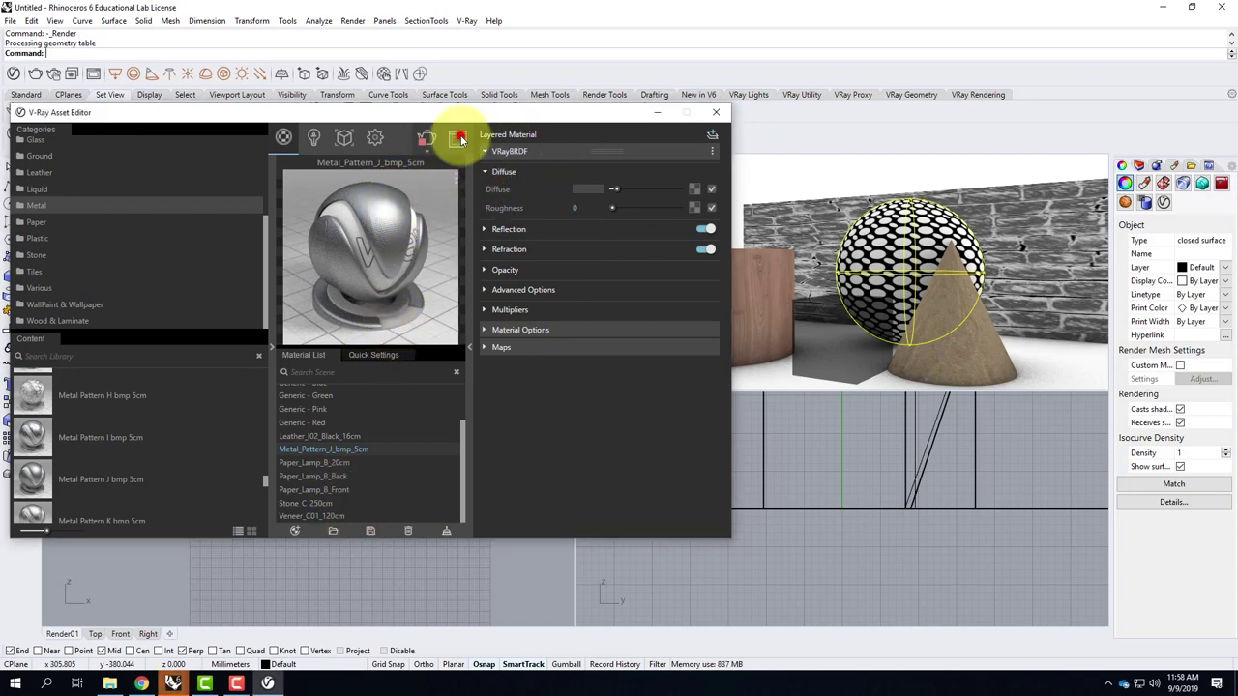
{"action": "left_click_drag", "start_coordinate": [451, 118], "coordinate": [644, 130]}
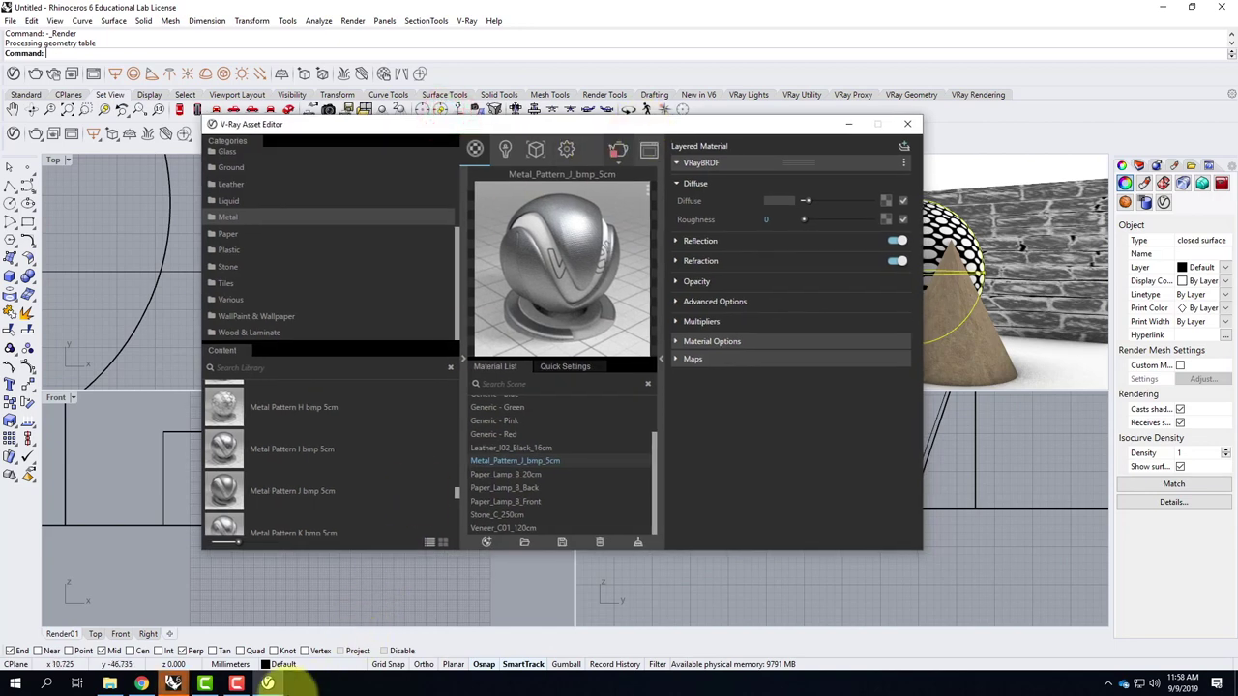
{"action": "left_click", "coordinate": [267, 681]}
{"action": "left_click", "coordinate": [268, 681]}
{"action": "left_click", "coordinate": [176, 683]}
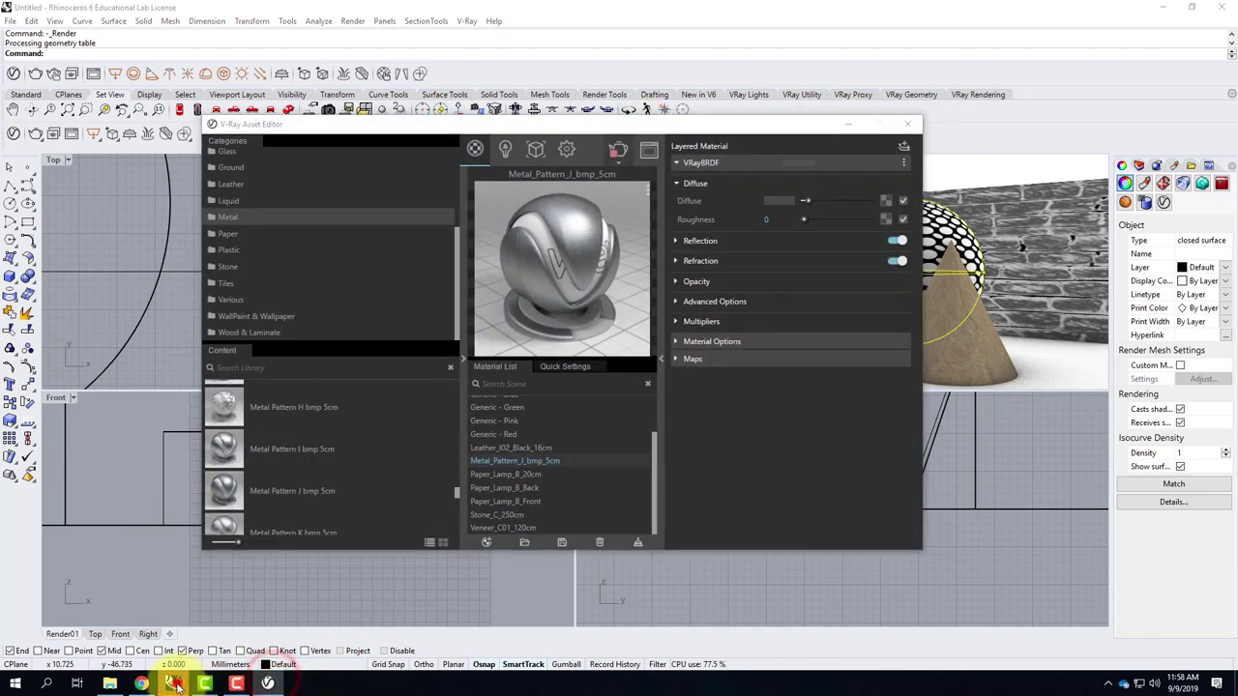
{"action": "left_click", "coordinate": [219, 619]}
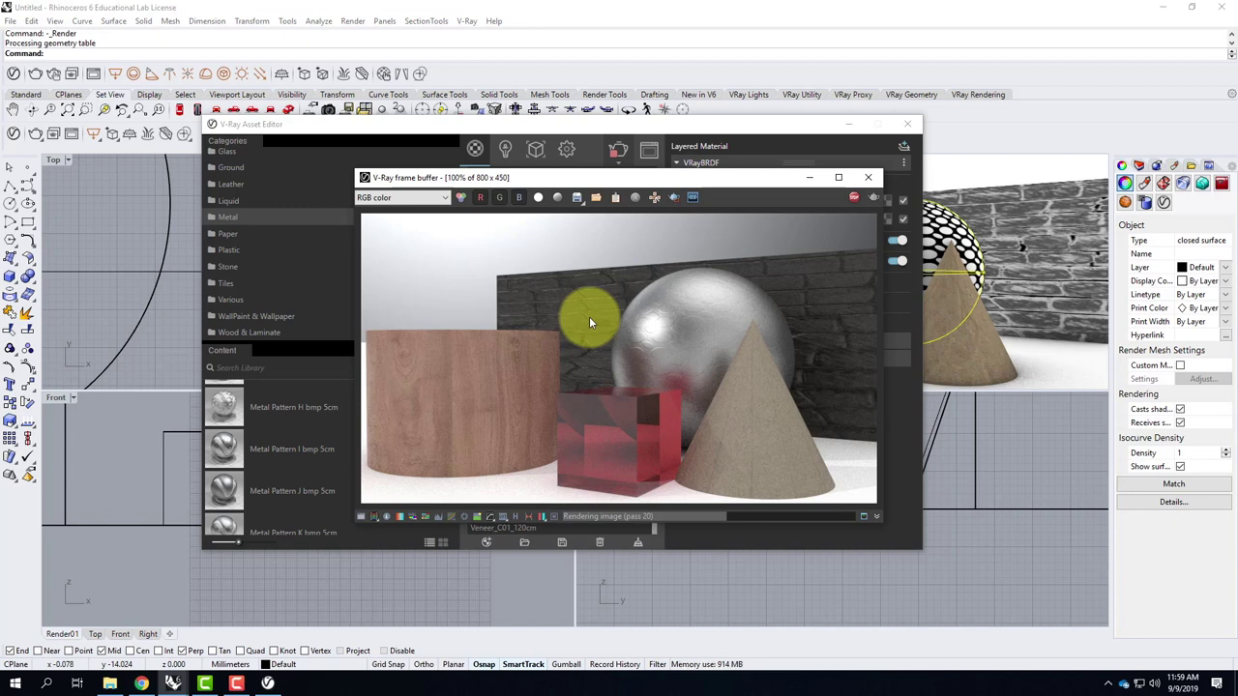
Step: Start saving the render and clear the material editor away from the save dialog
{"action": "left_click", "coordinate": [576, 197]}
{"action": "left_click", "coordinate": [947, 320]}
{"action": "left_click_drag", "start_coordinate": [413, 124], "coordinate": [329, 124]}
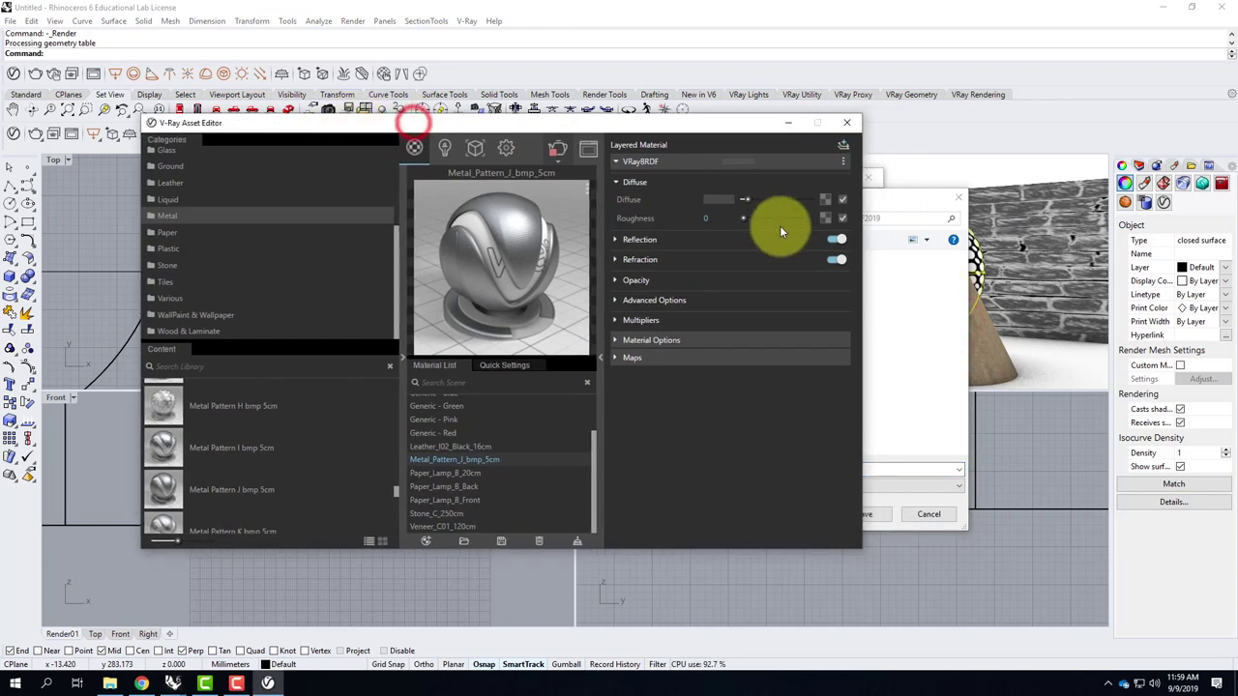
{"action": "left_click", "coordinate": [785, 119]}
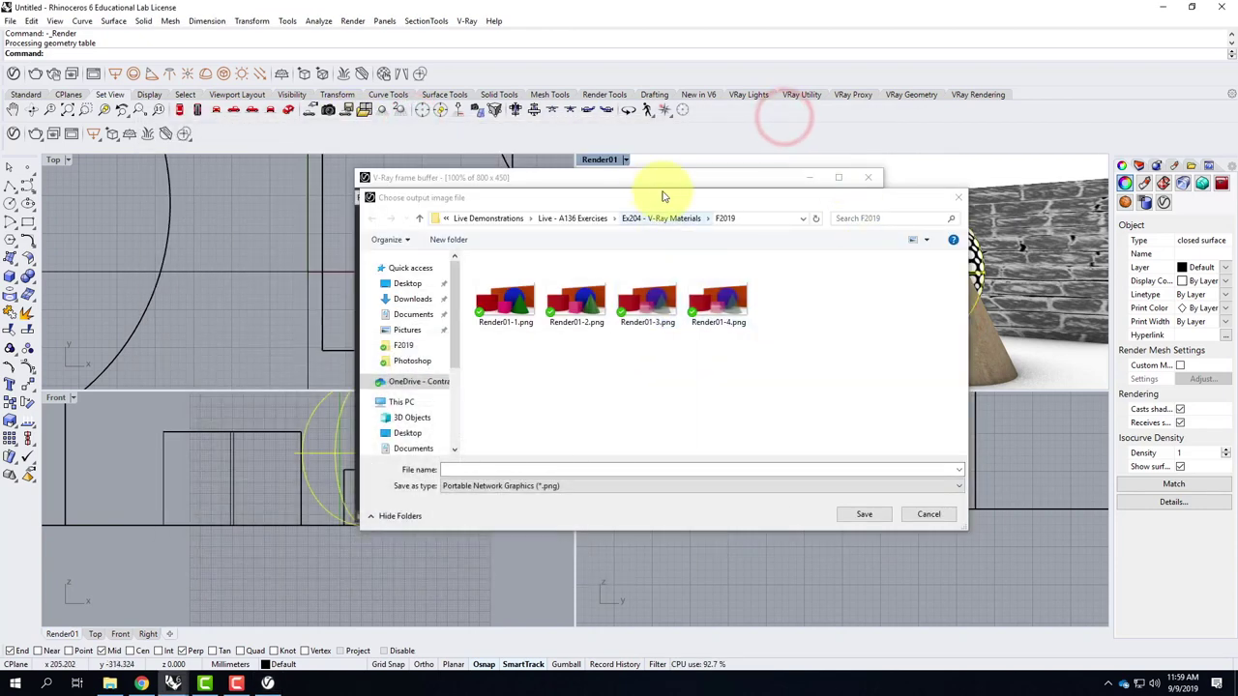
Step: Save the render as Render01-5.png in the F2019 folder, based on Render01-4.png
{"action": "left_click", "coordinate": [735, 306]}
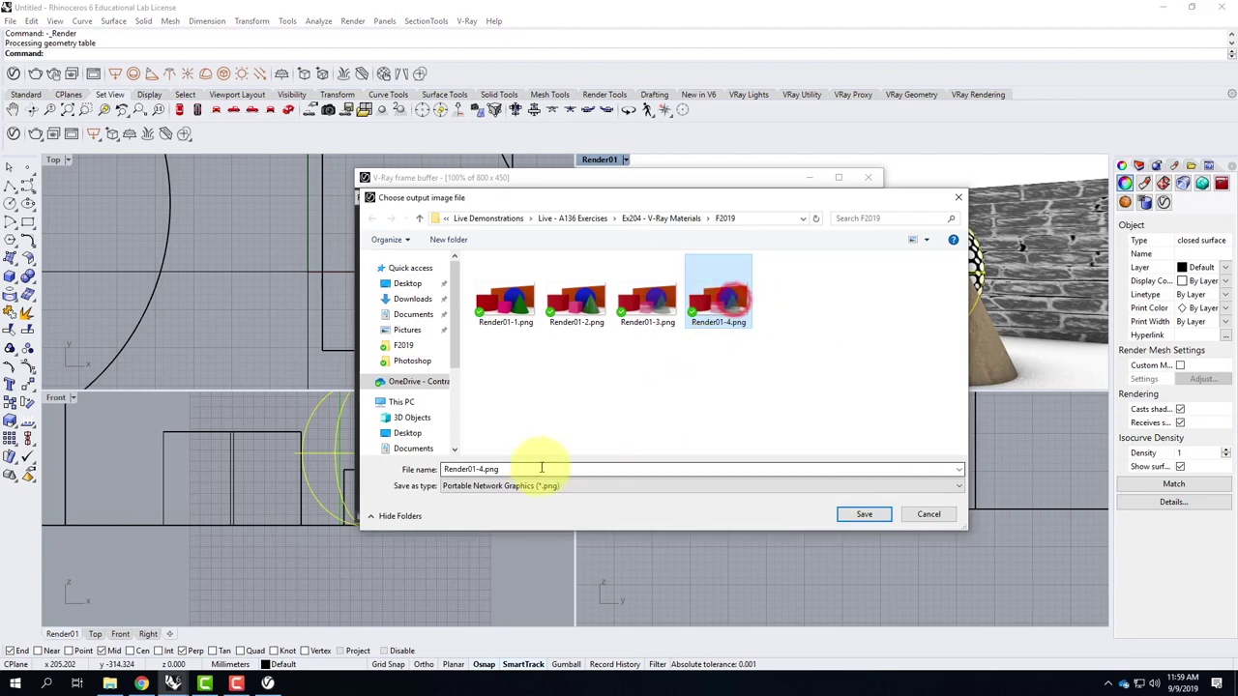
{"action": "left_click", "coordinate": [491, 471]}
{"action": "left_click", "coordinate": [489, 468]}
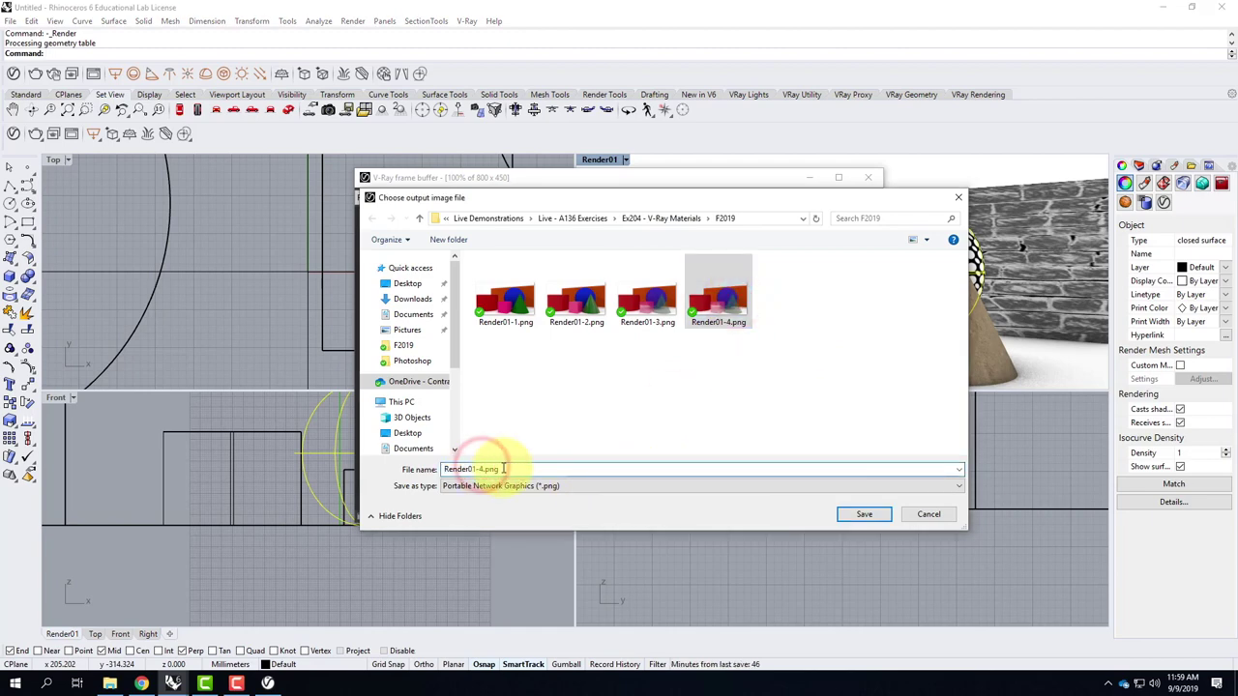
{"action": "key", "text": "BackSpace"}
{"action": "type", "text": "5"}
{"action": "left_click", "coordinate": [864, 513]}
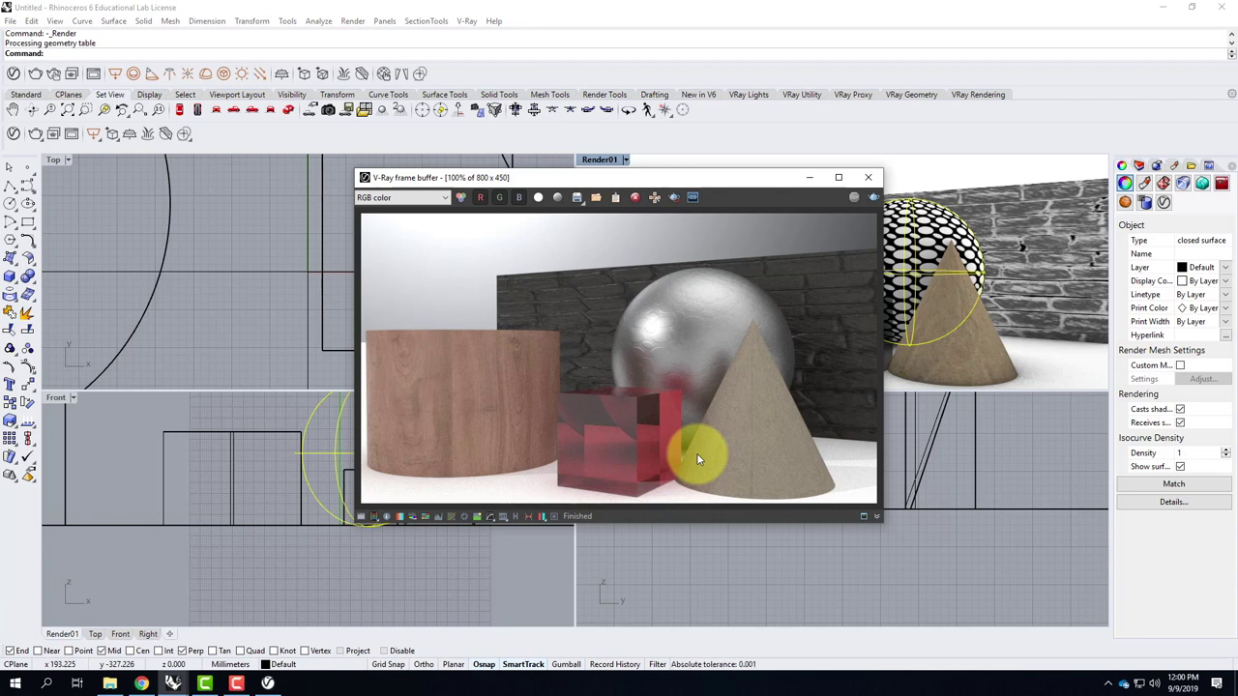
{"action": "left_click", "coordinate": [242, 684]}
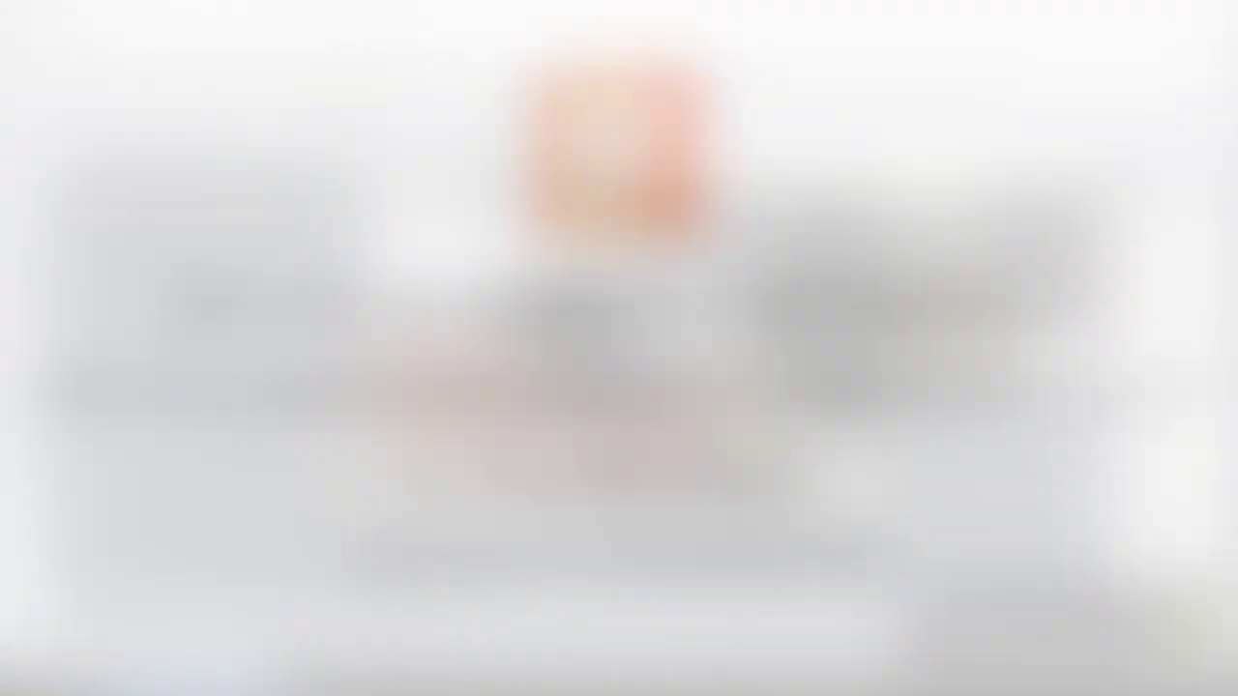